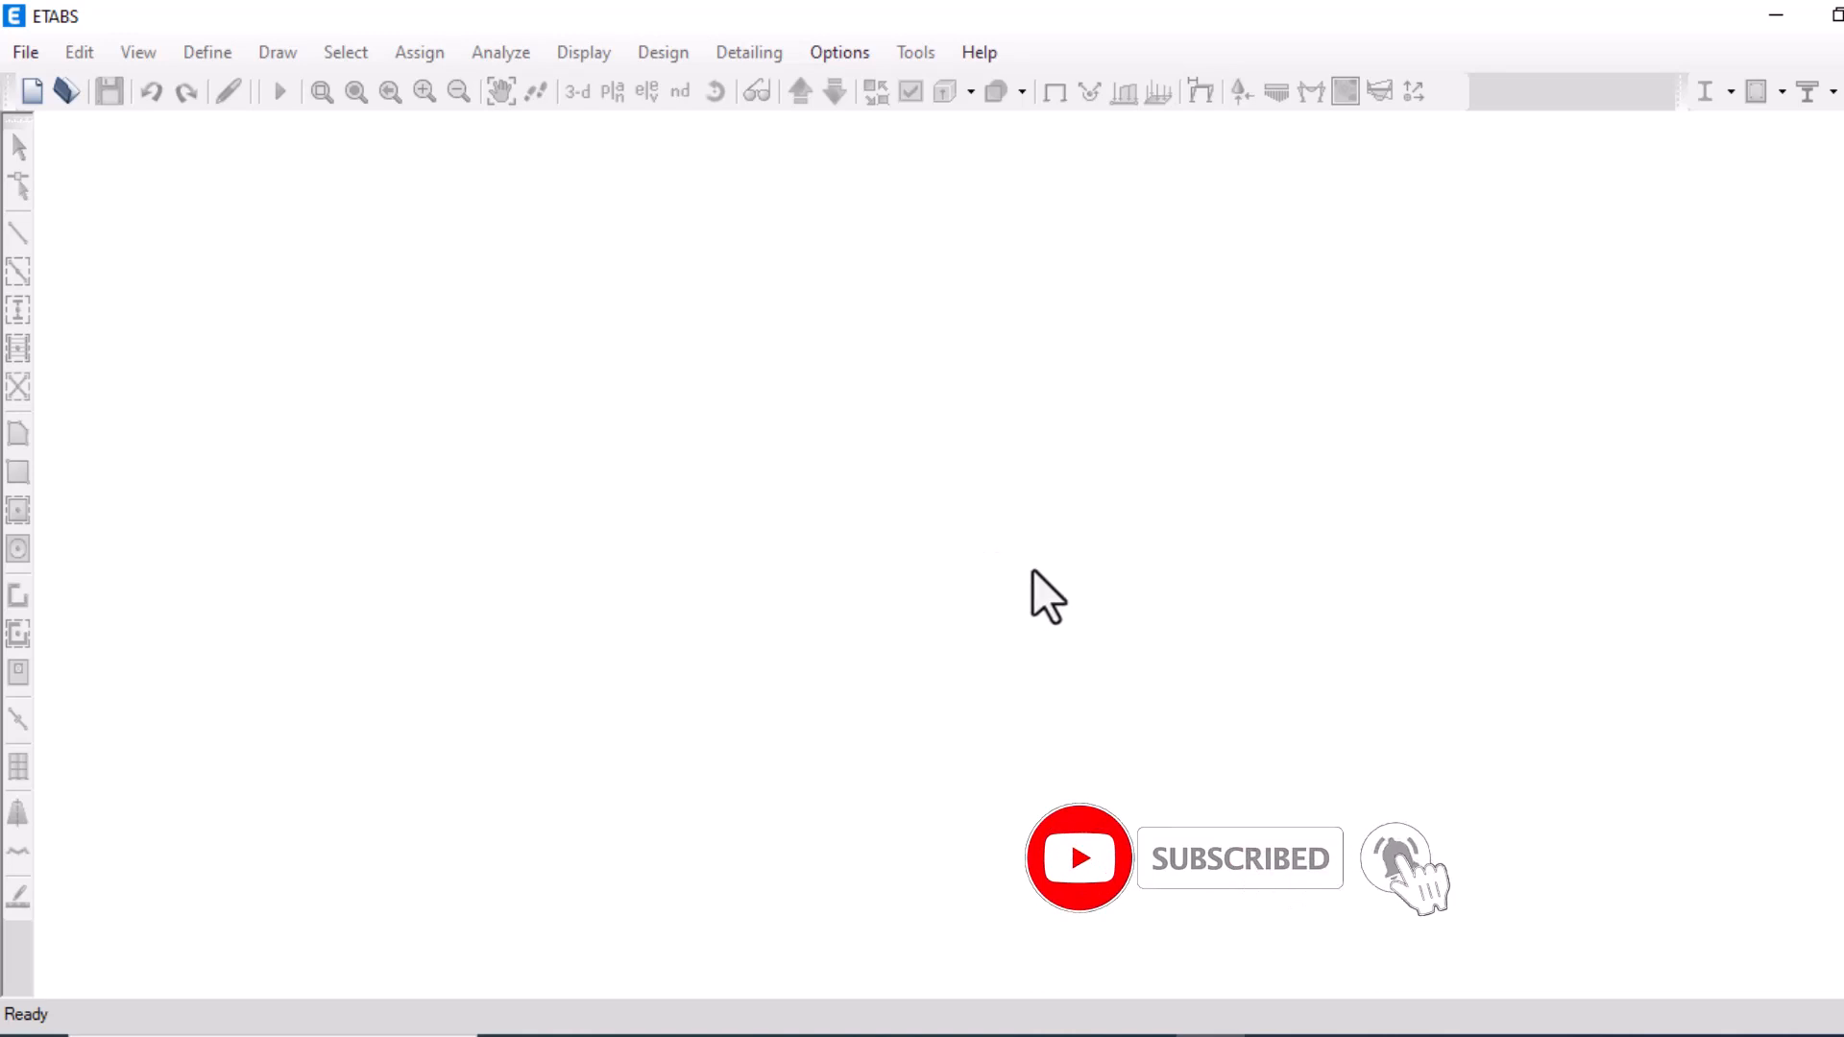
Create a new model using the default initialization settings and the Grid Only template
left_click(26, 56)
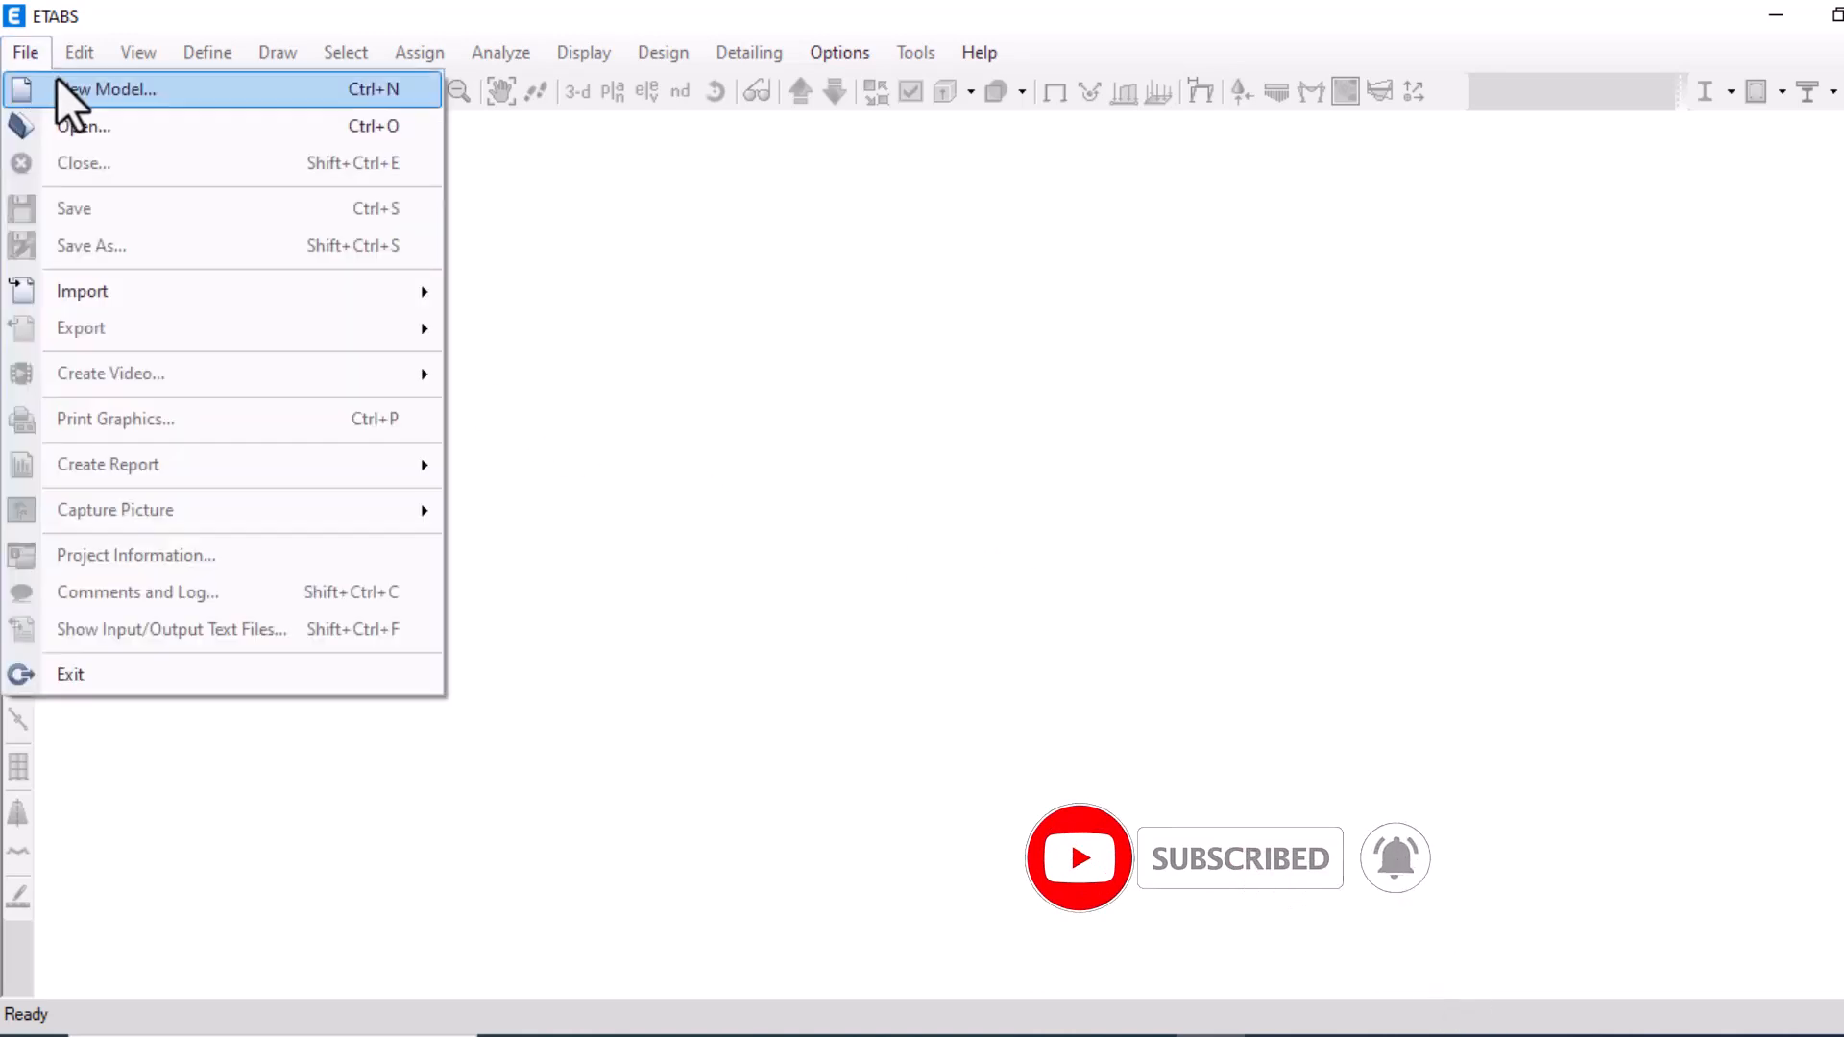
left_click(55, 78)
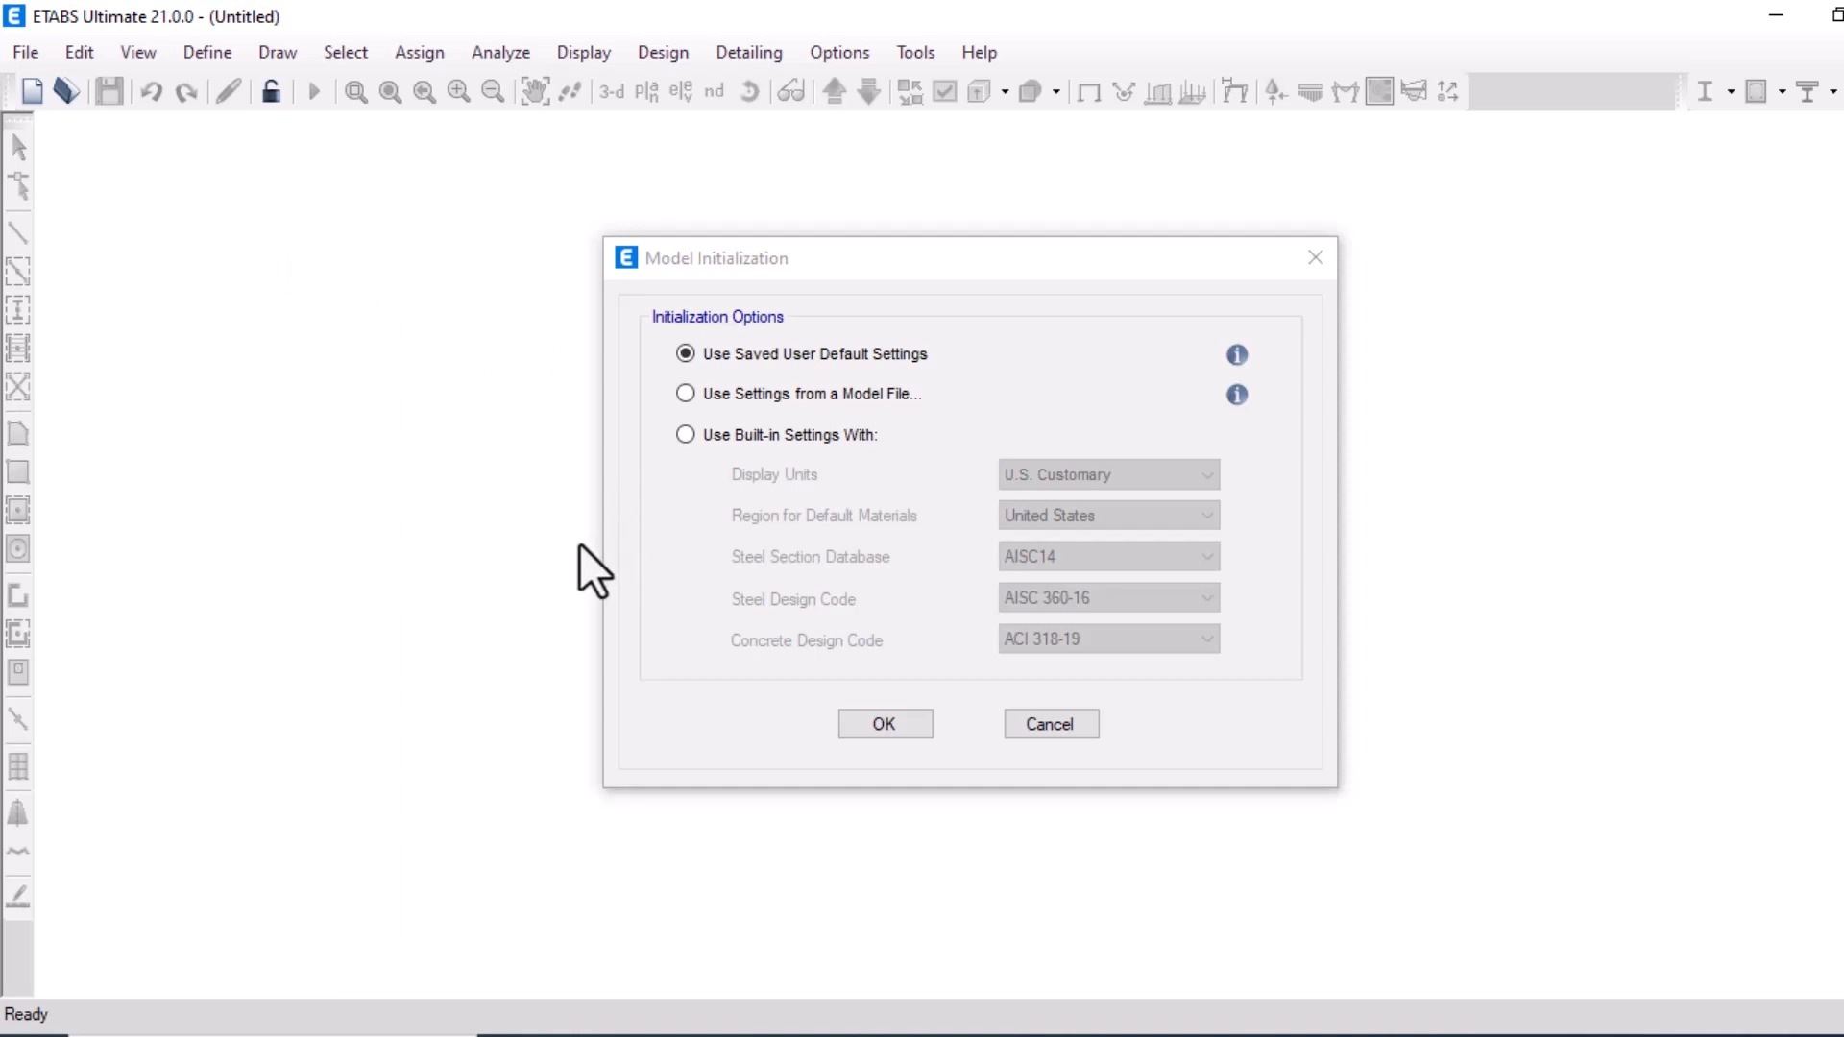
left_click(859, 725)
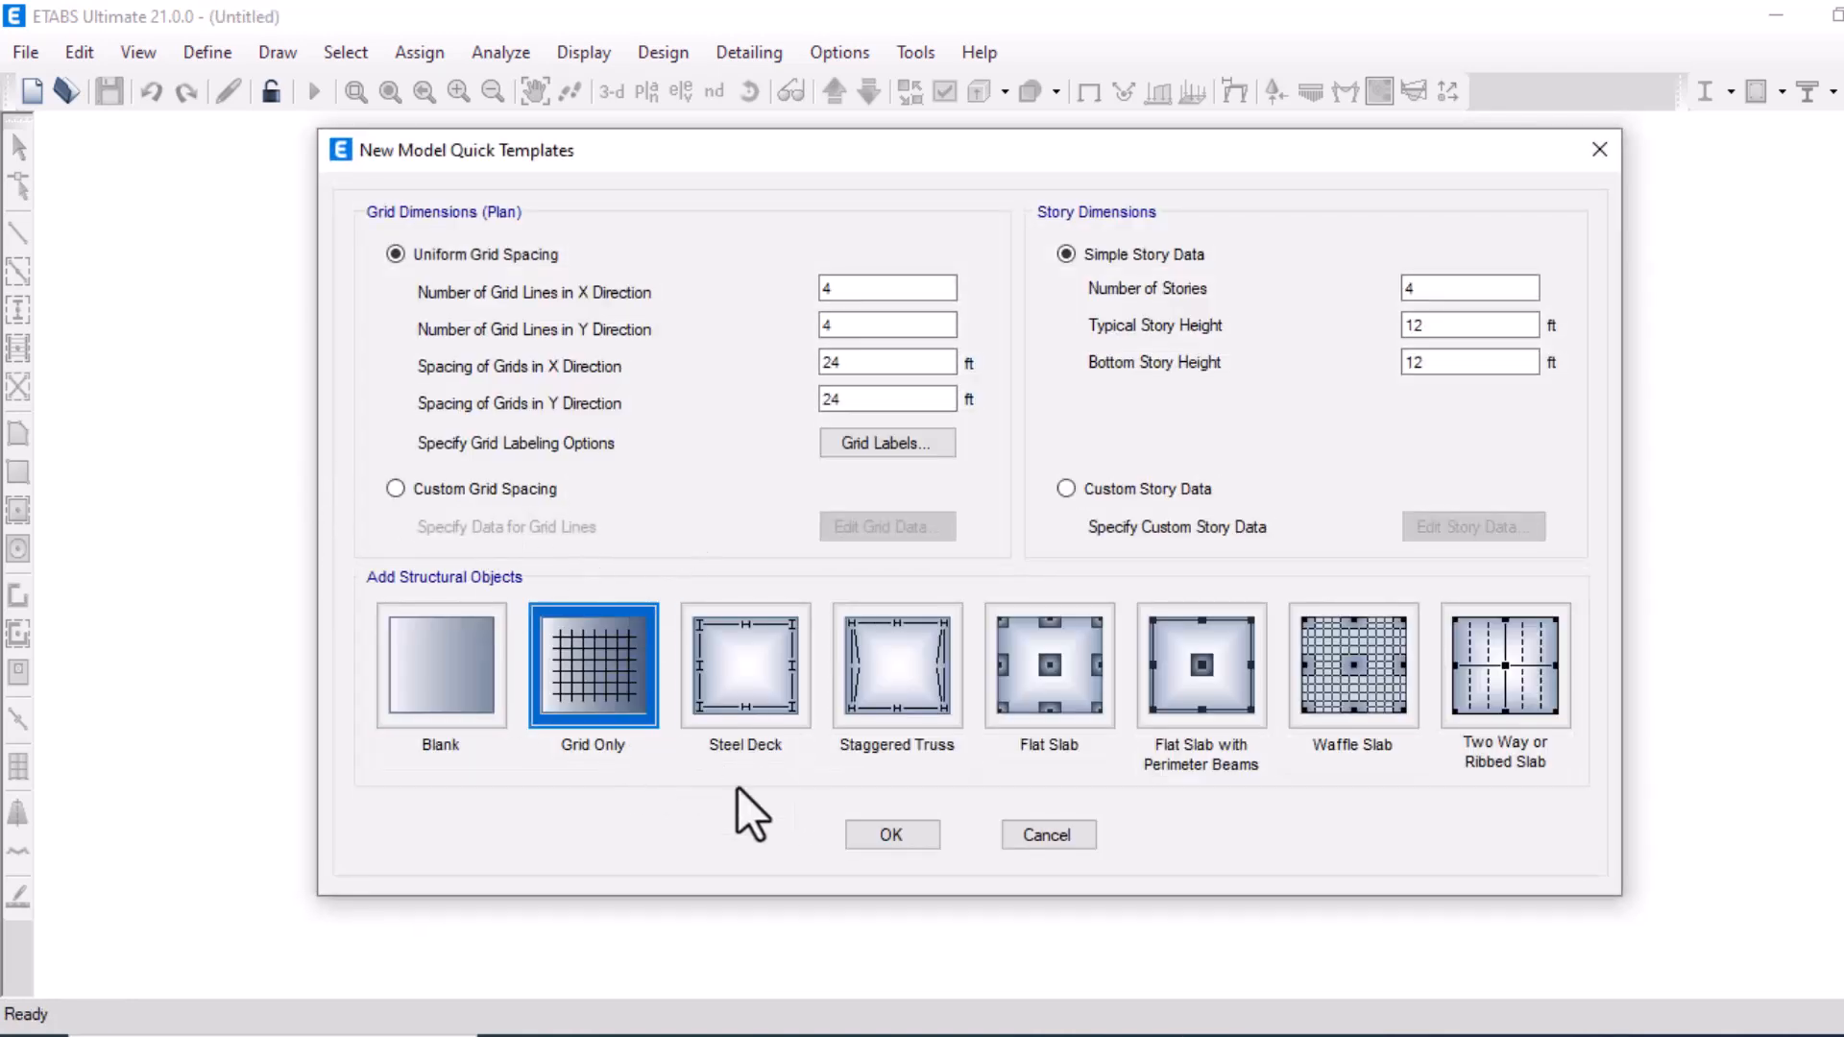
left_click(875, 835)
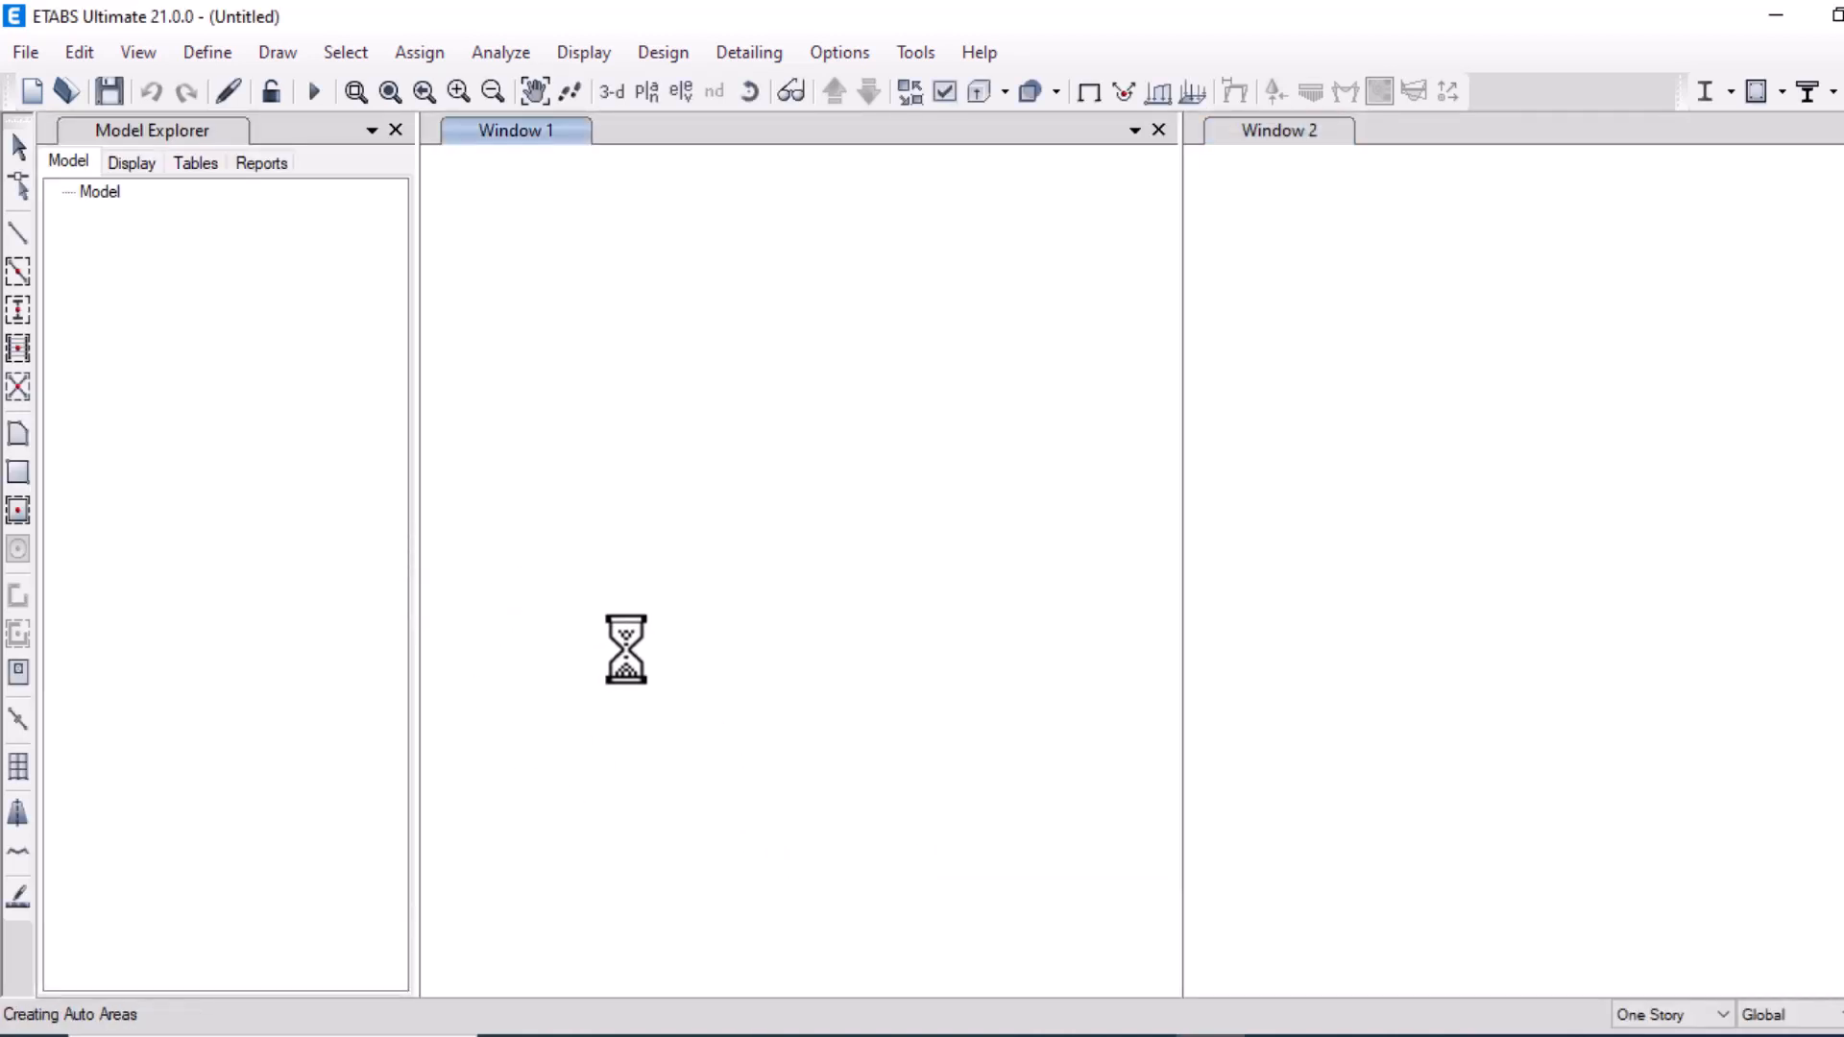
Switch the model's display units to Metric SI defaults
left_click(933, 1036)
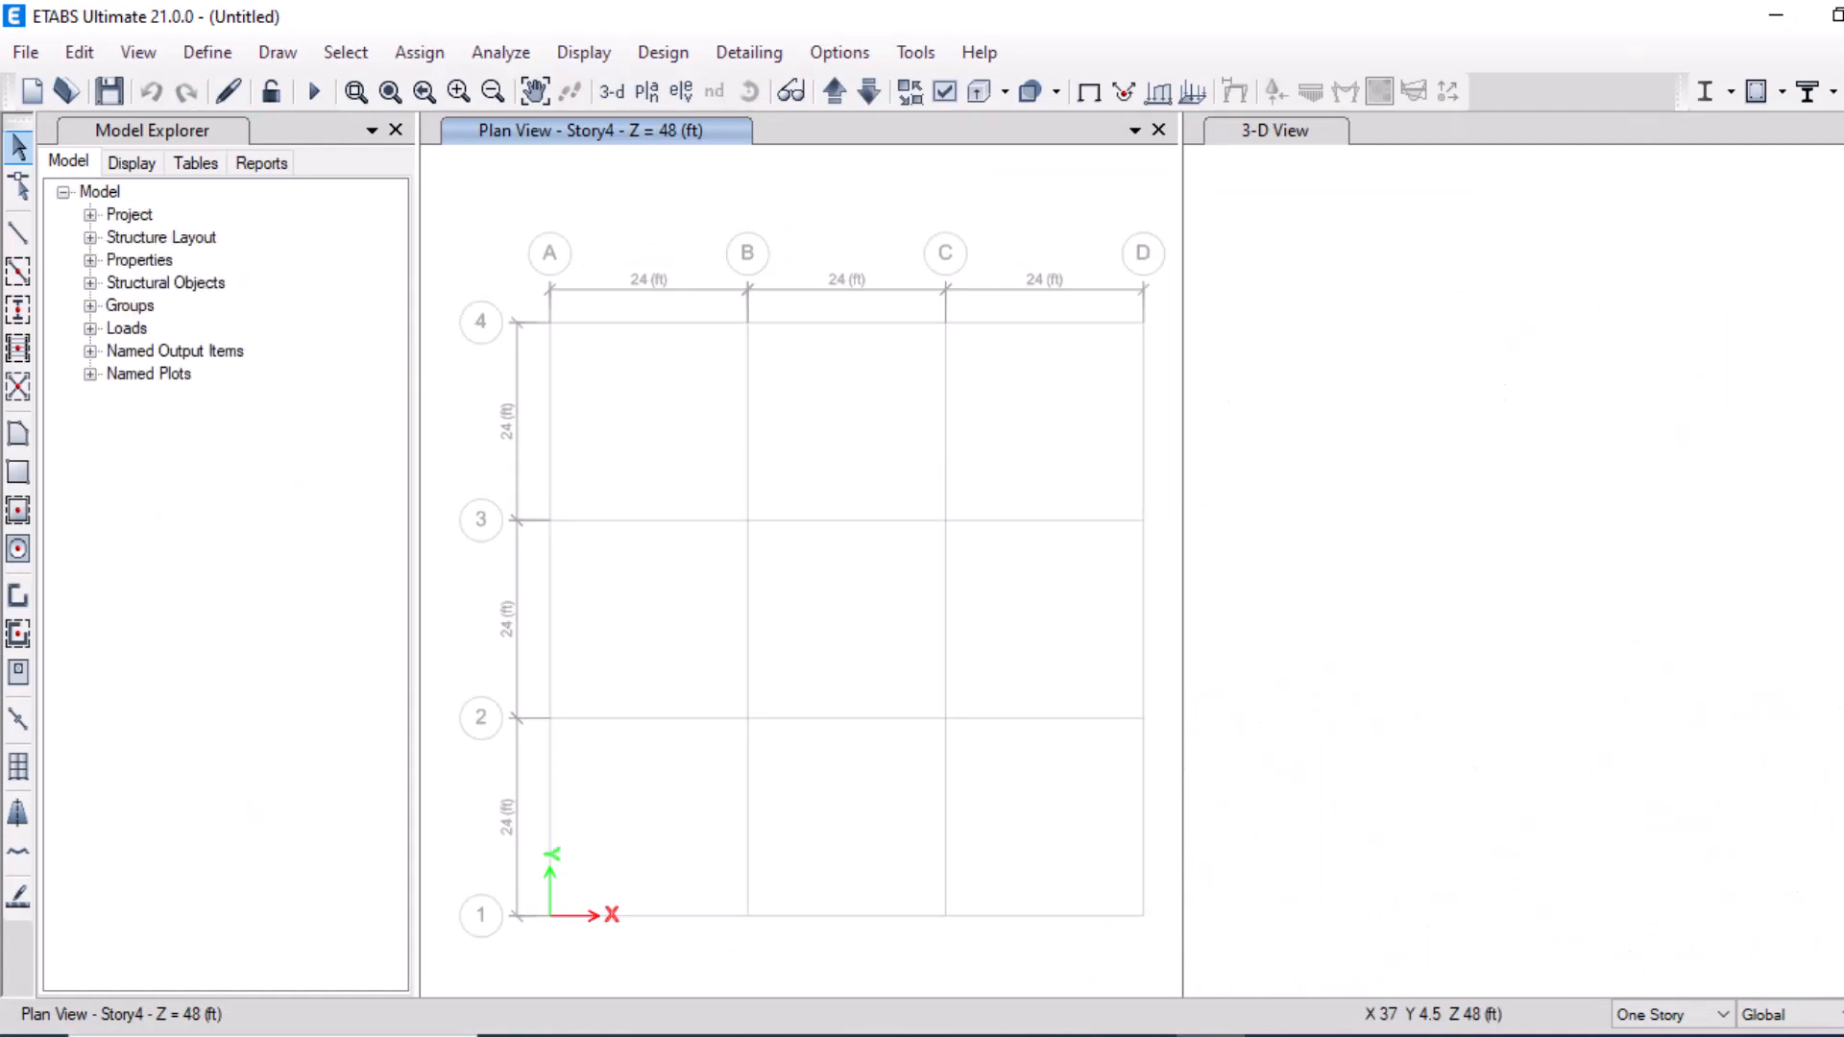
left_click(1825, 1014)
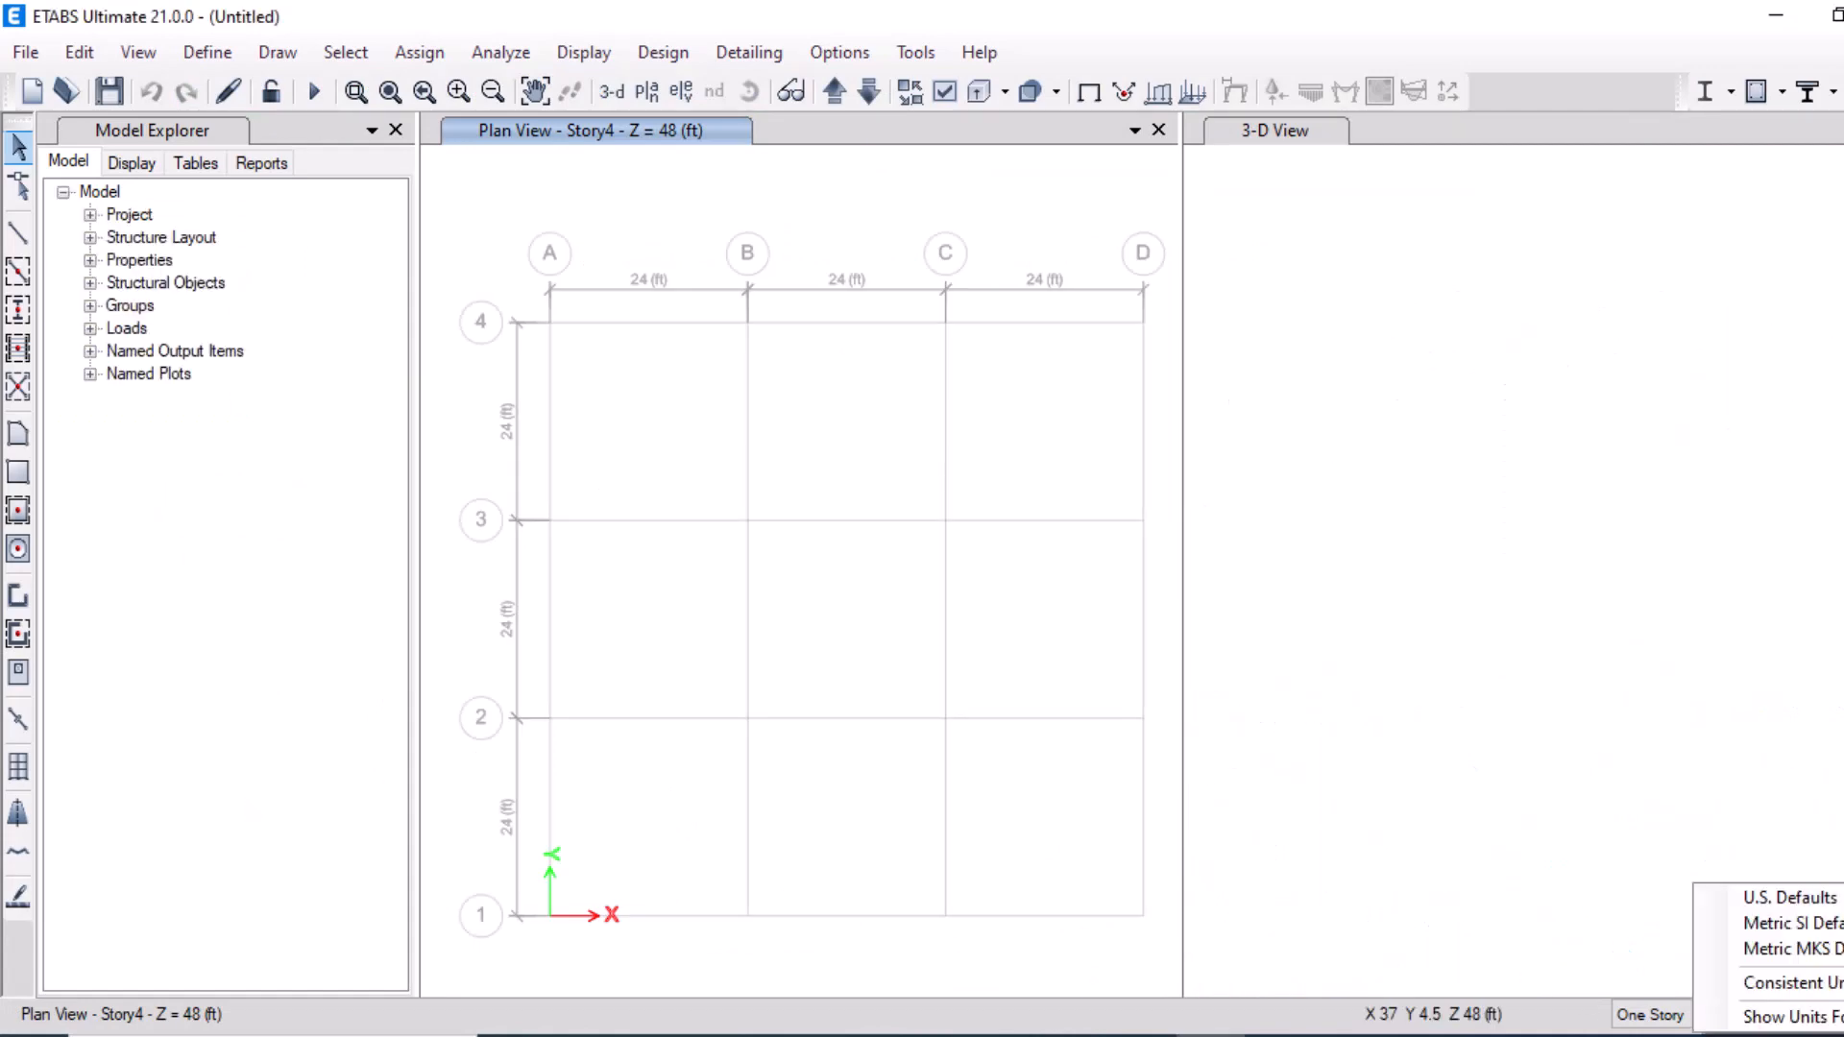
left_click(1797, 924)
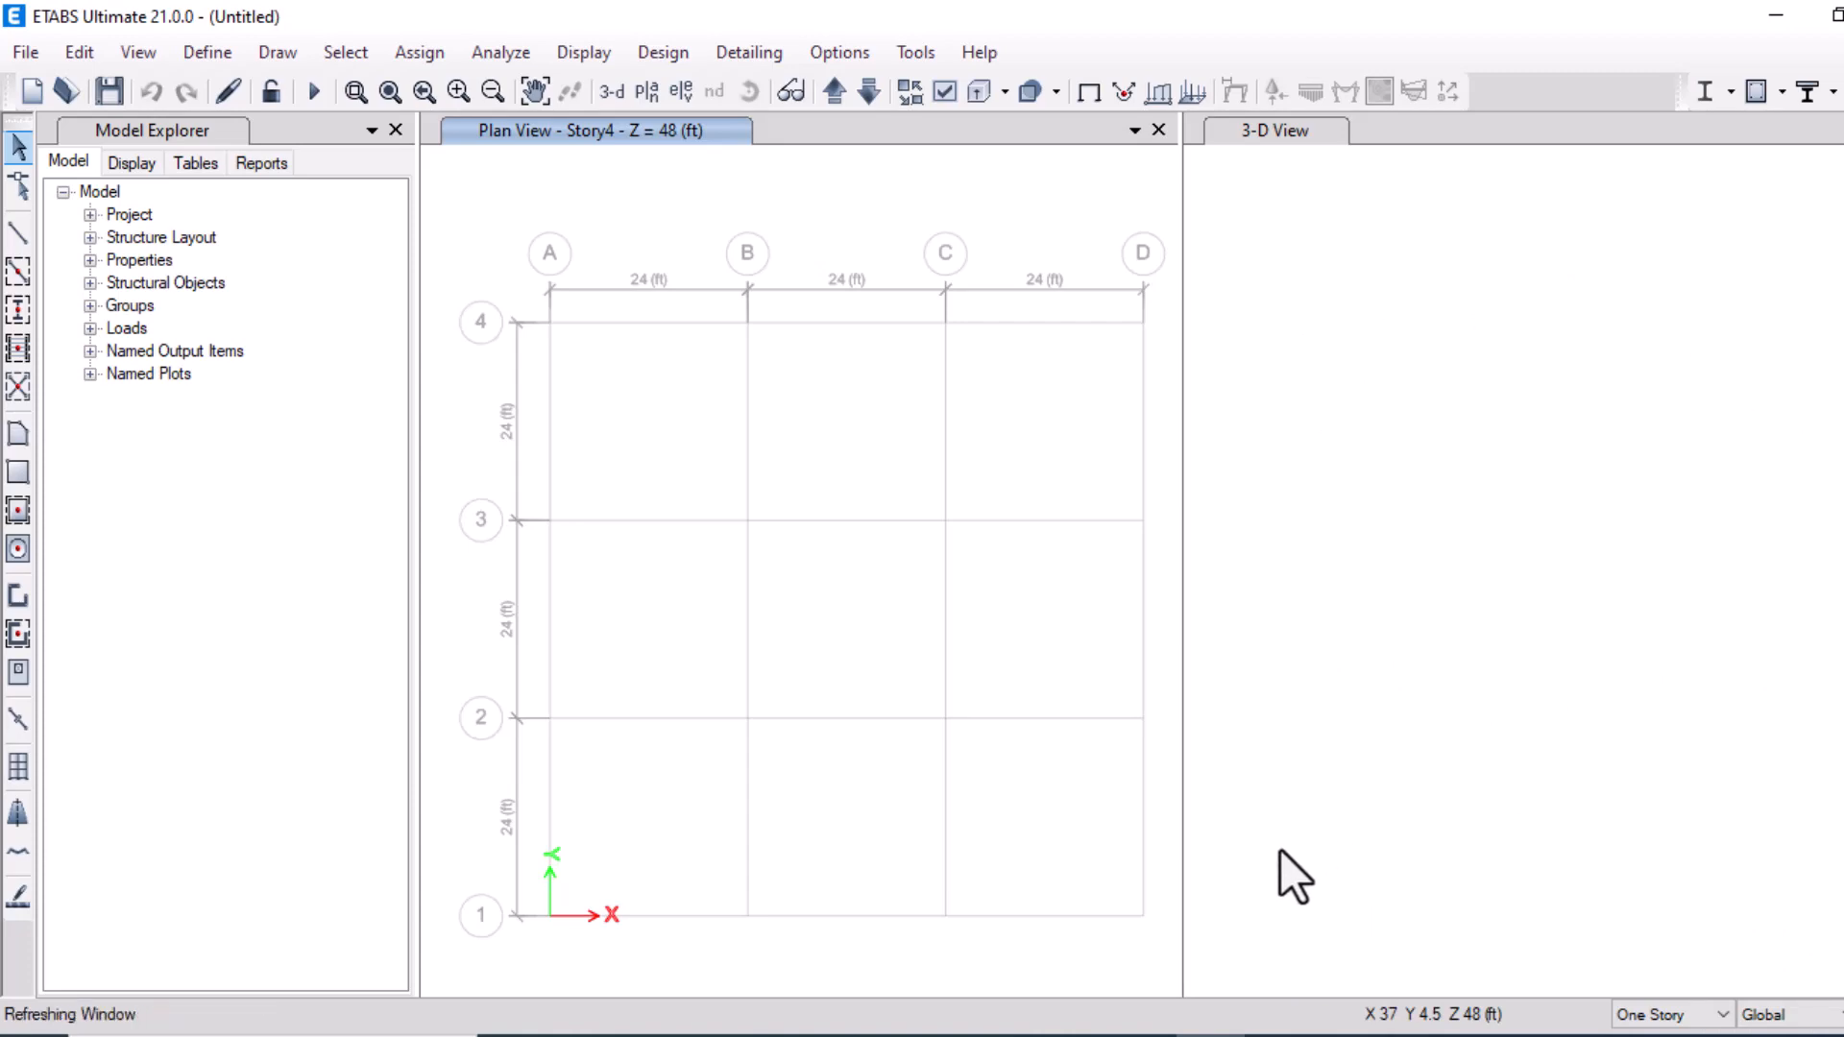
Examine the reference portal frame problem images open in the photo viewer and browser
left_click(1145, 1035)
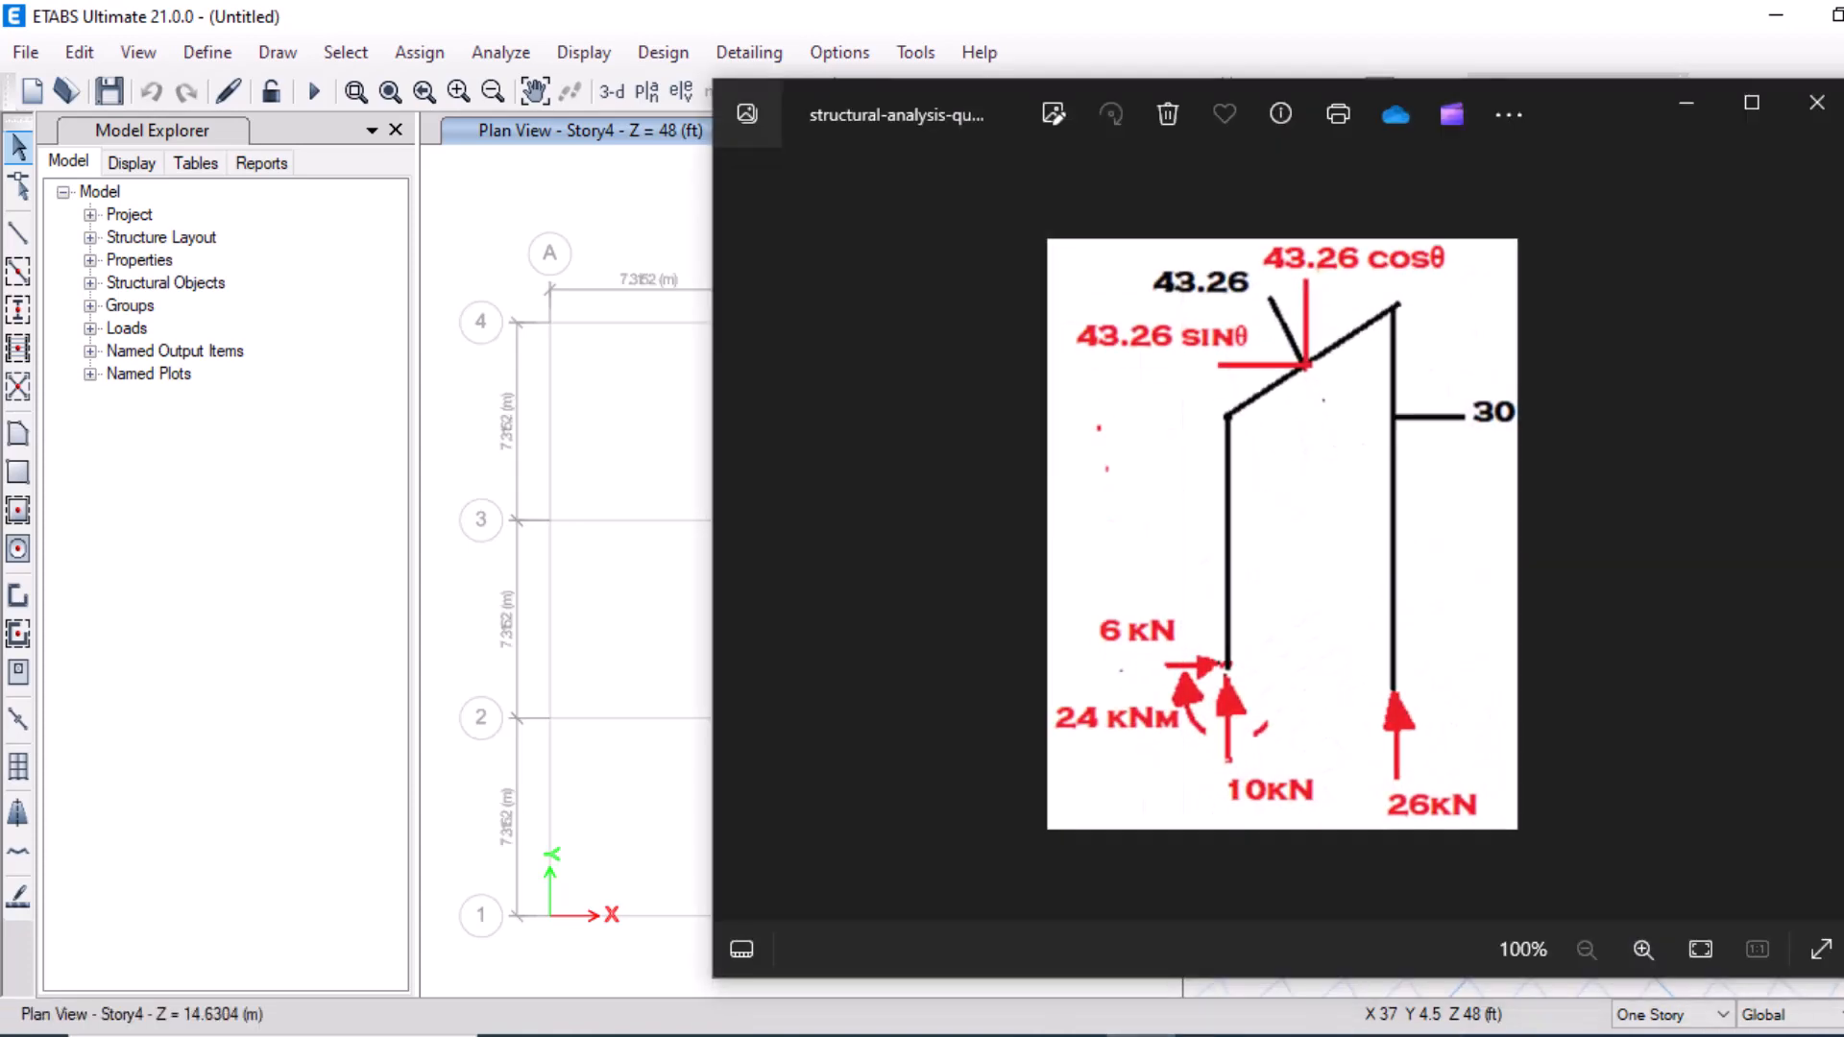
left_click(1210, 1035)
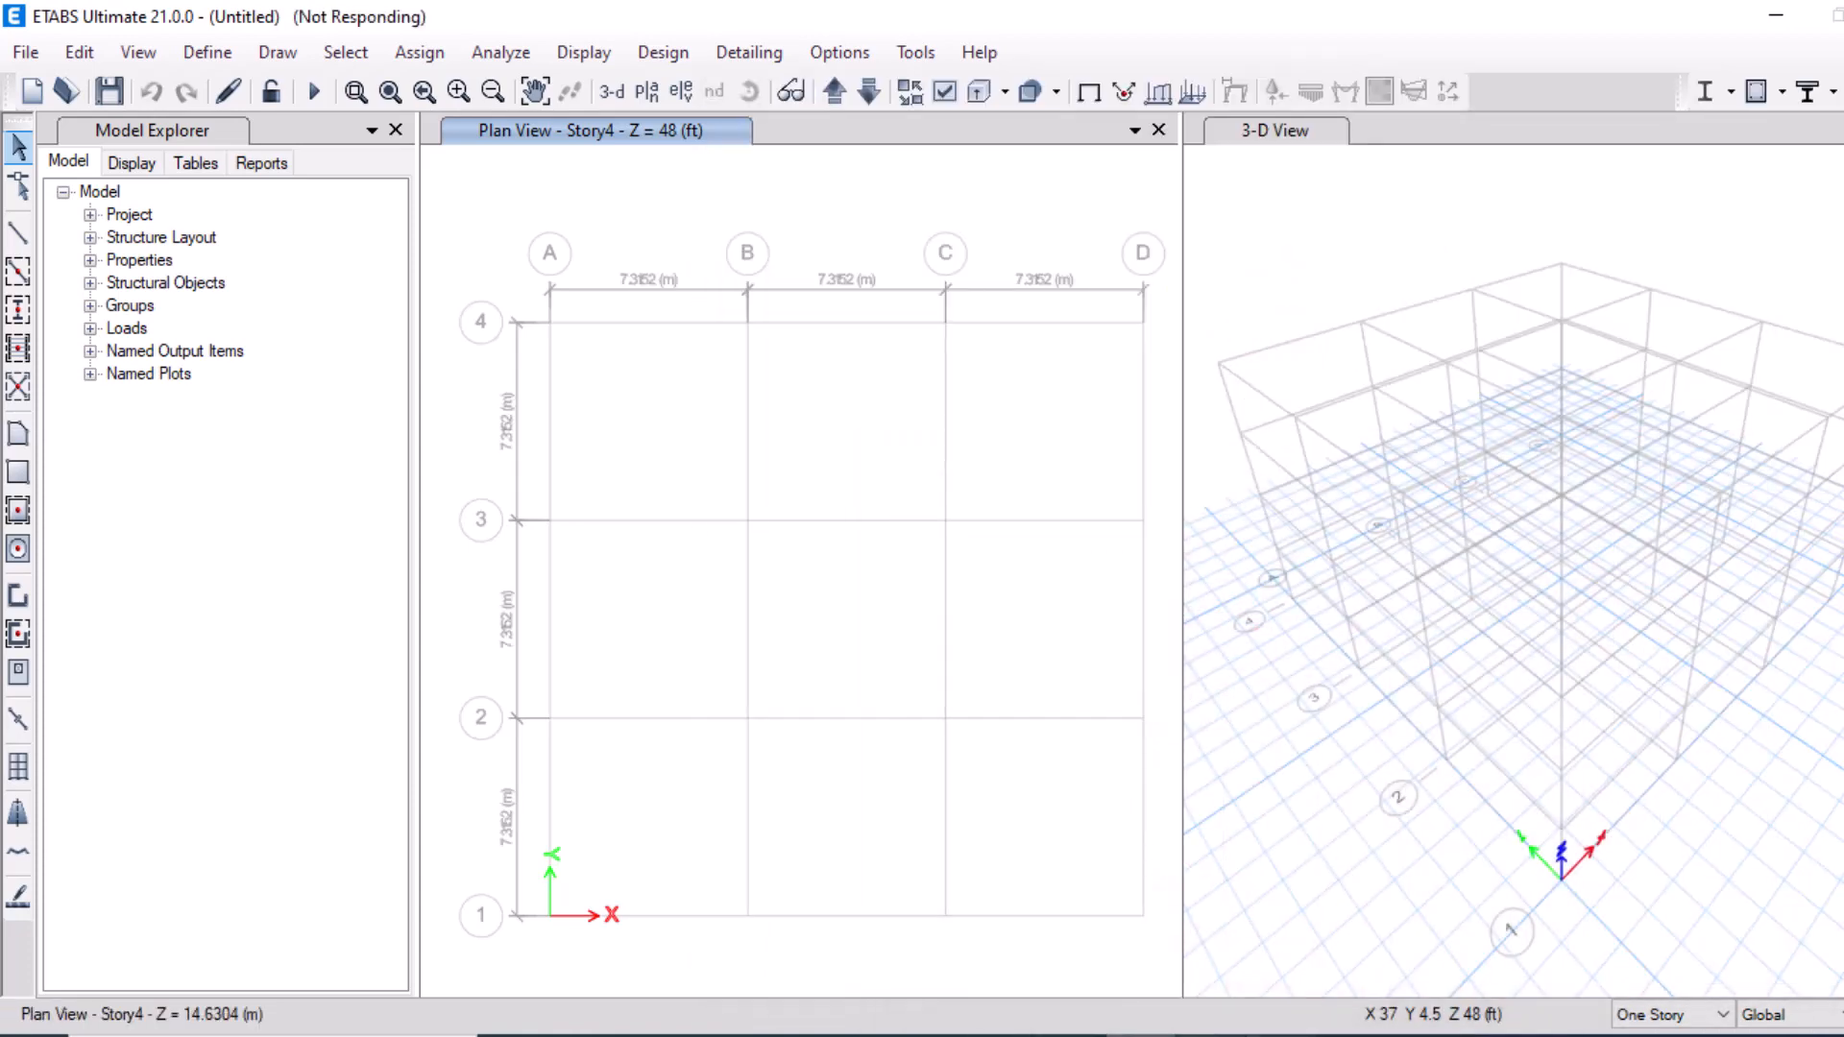
left_click(941, 1035)
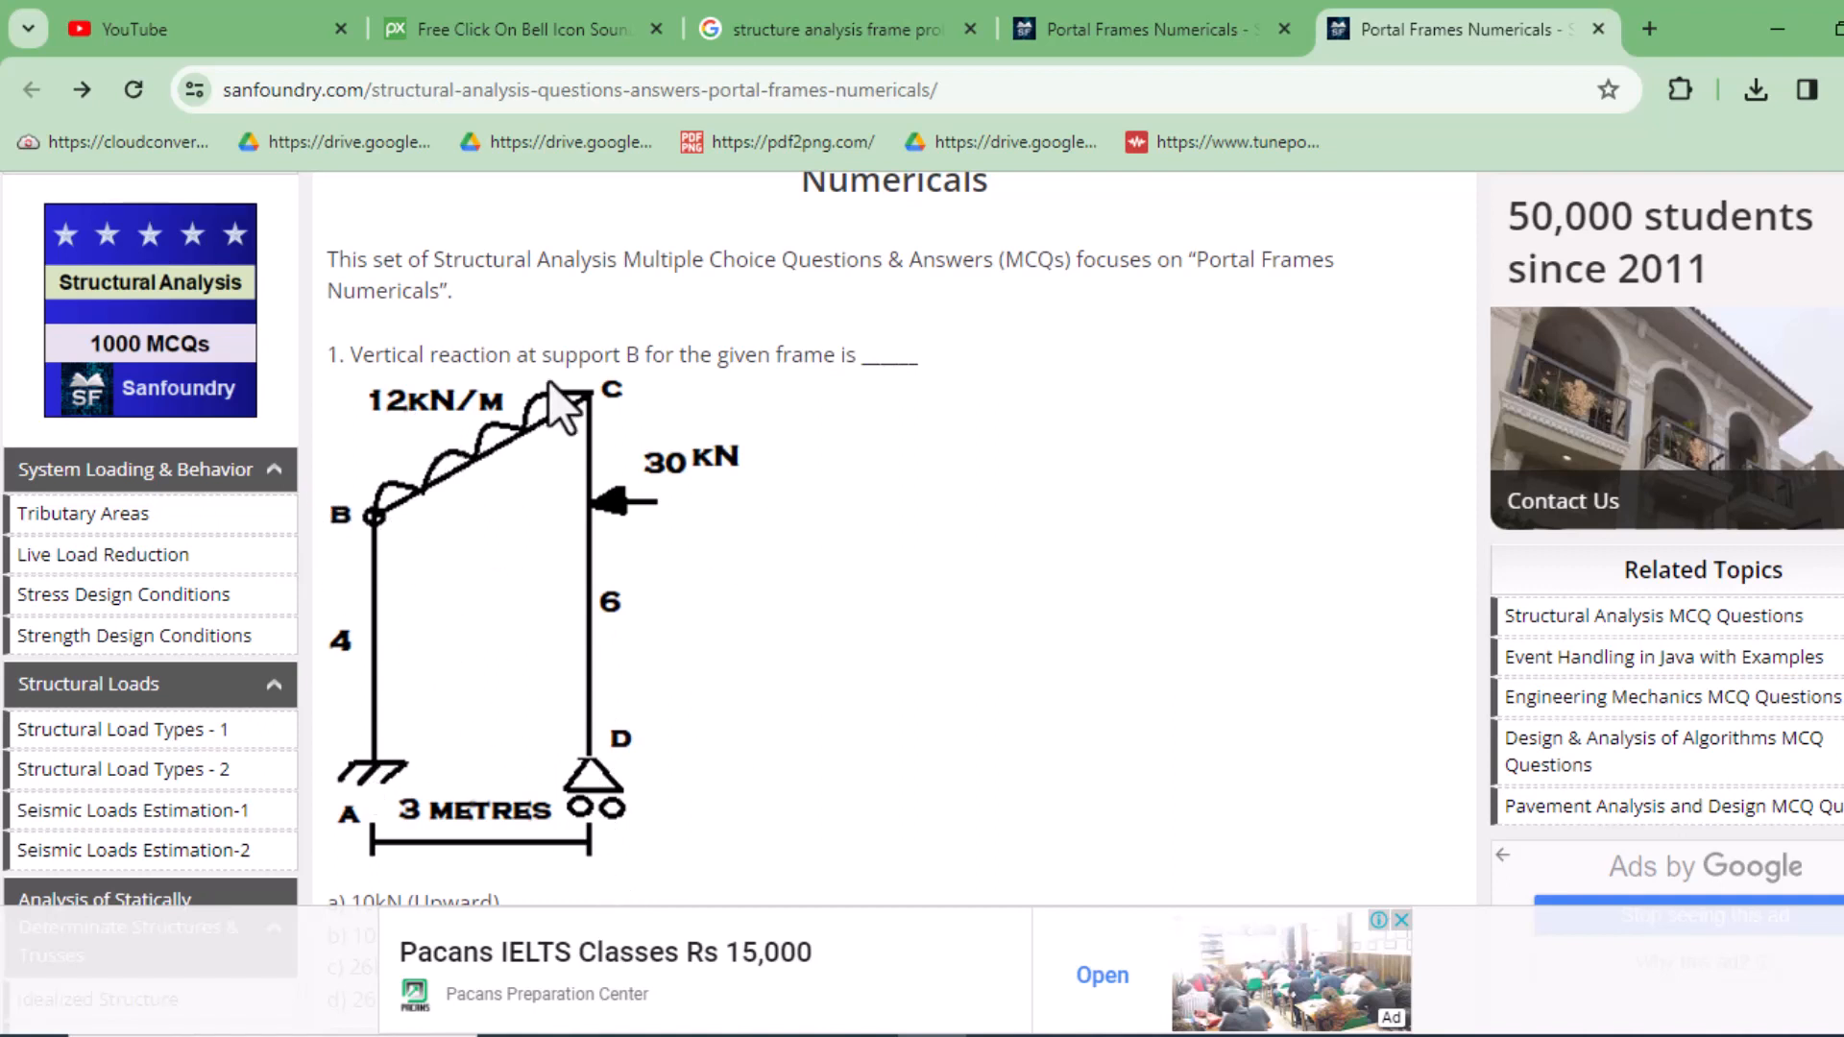
left_click(1777, 30)
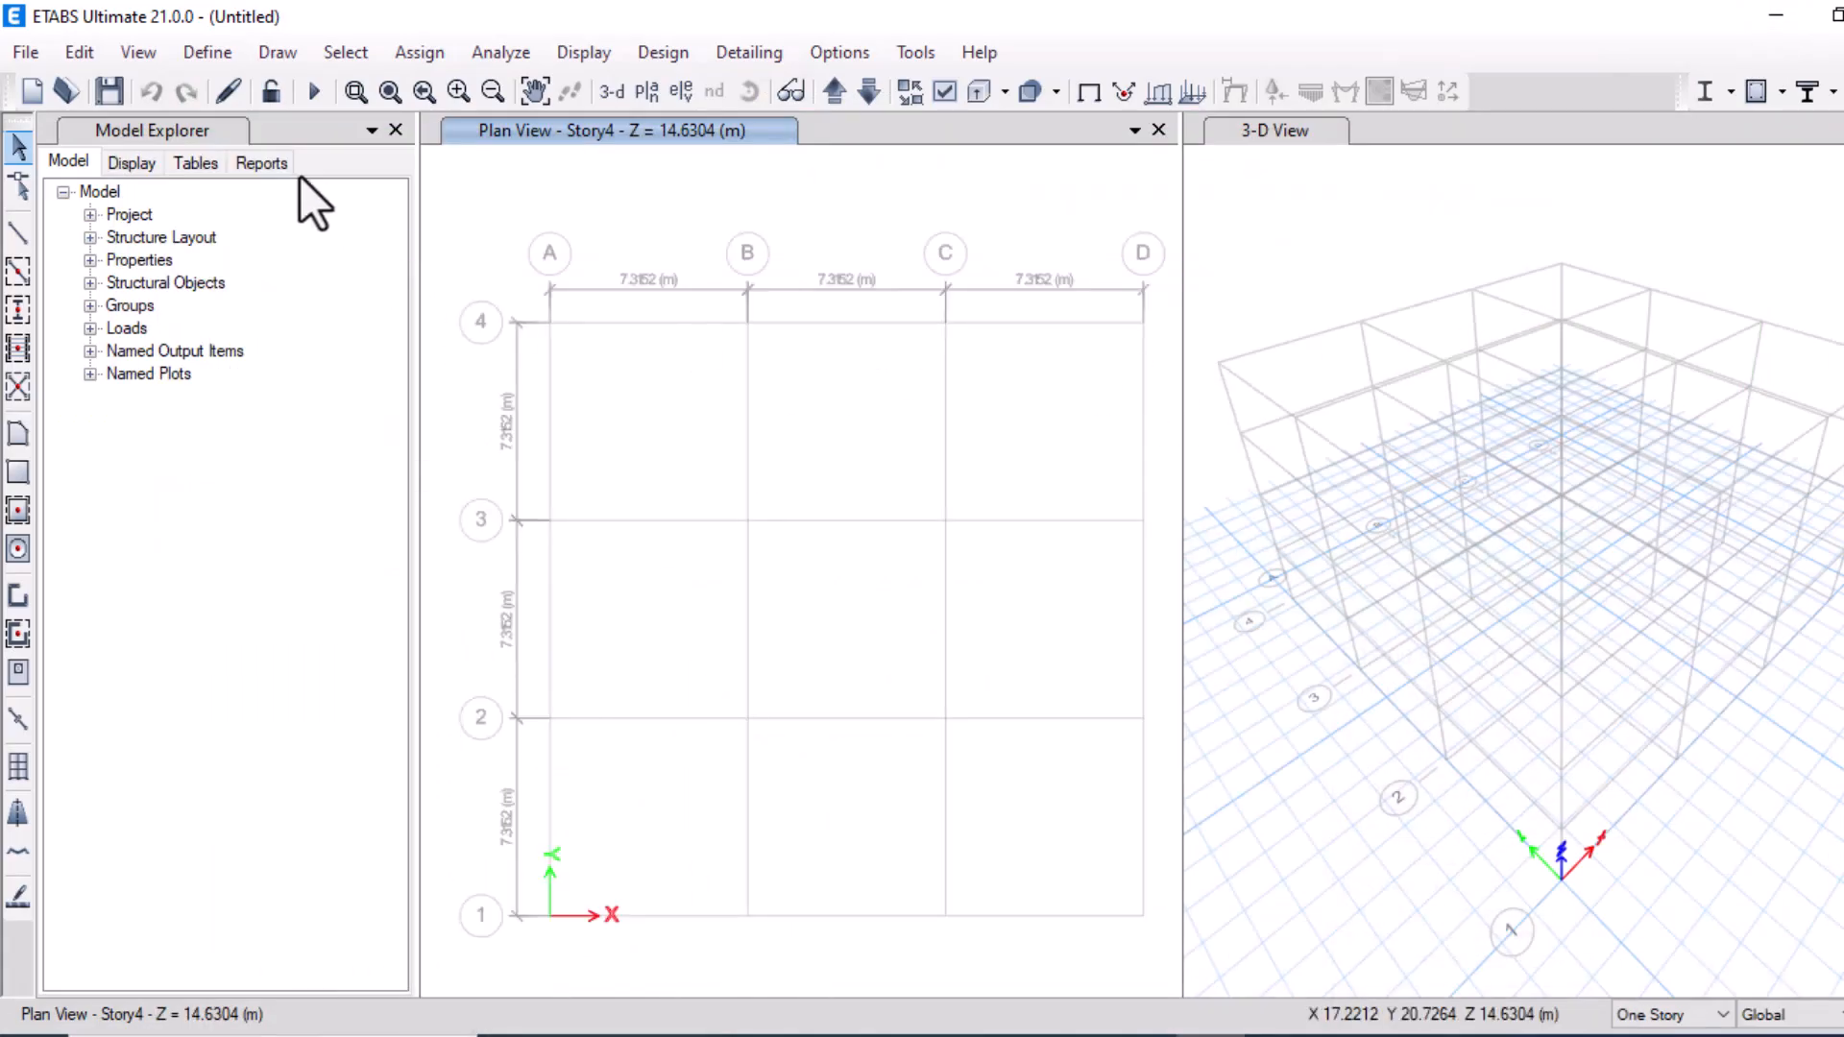
Open the story data editor and delete Story4 together with its existing structure
left_click(66, 51)
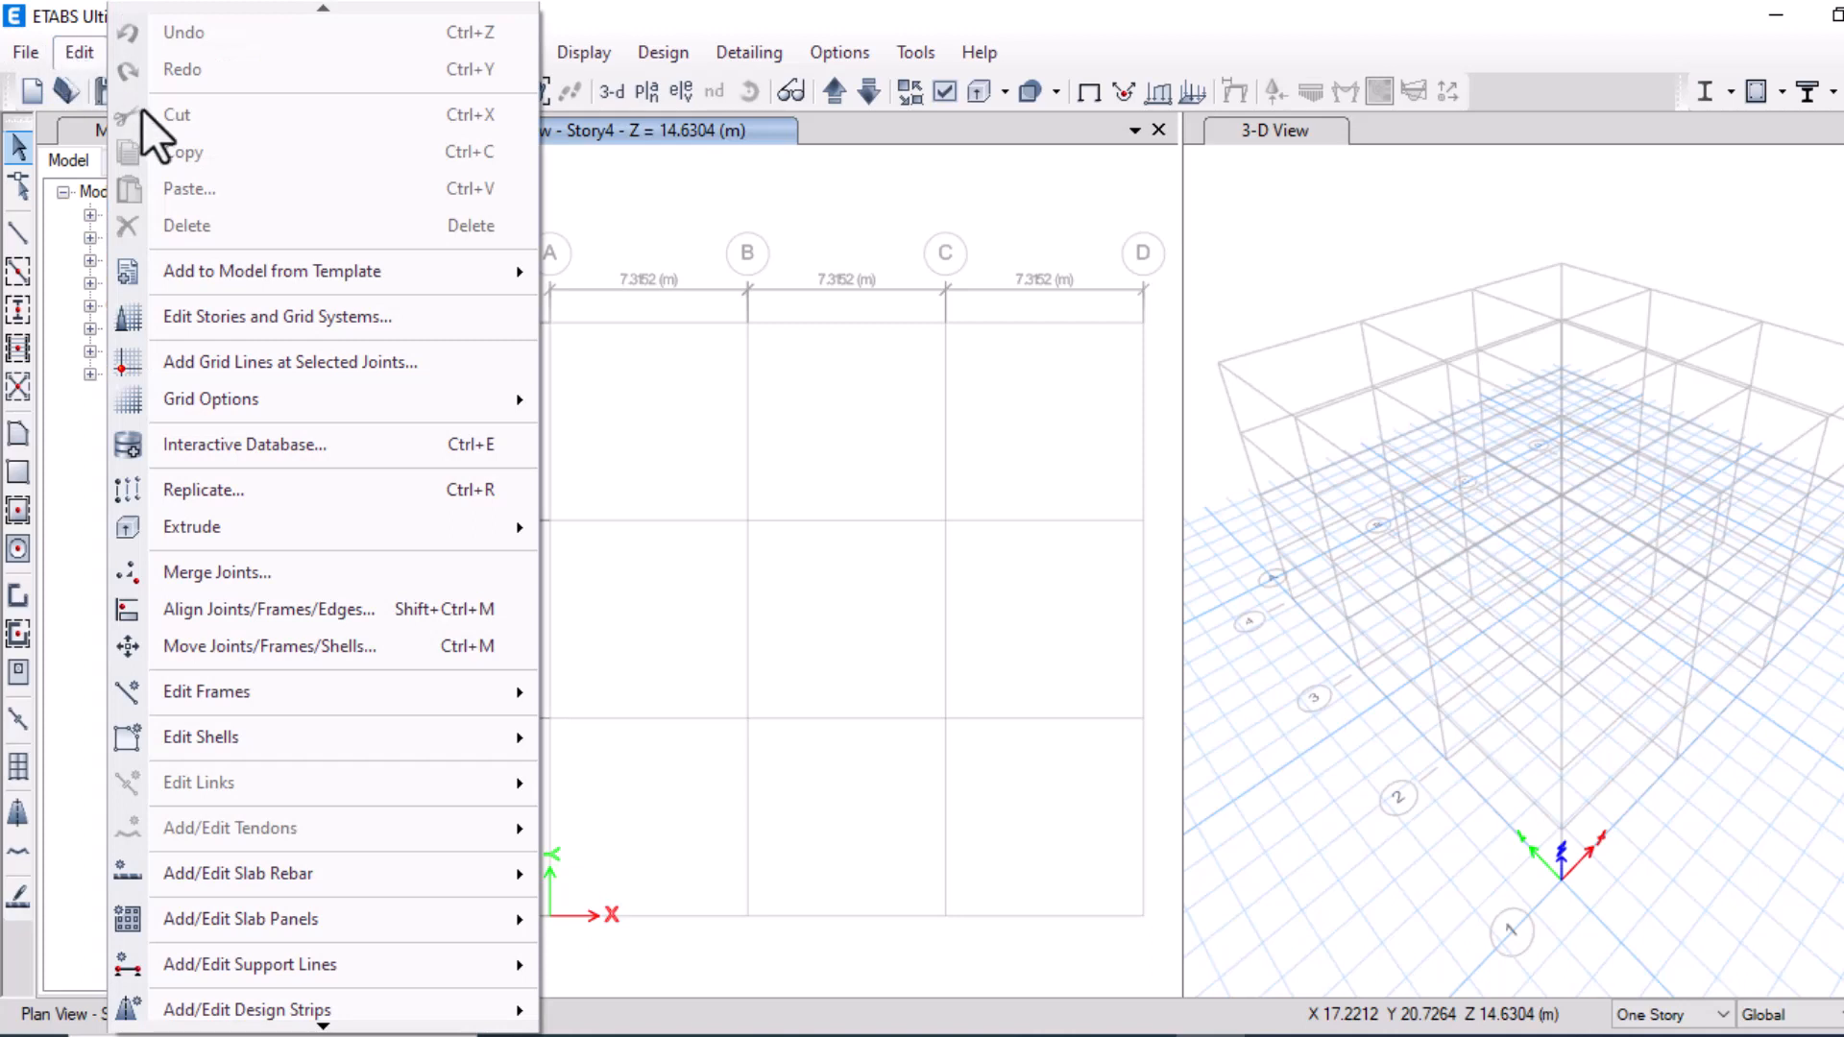
left_click(258, 305)
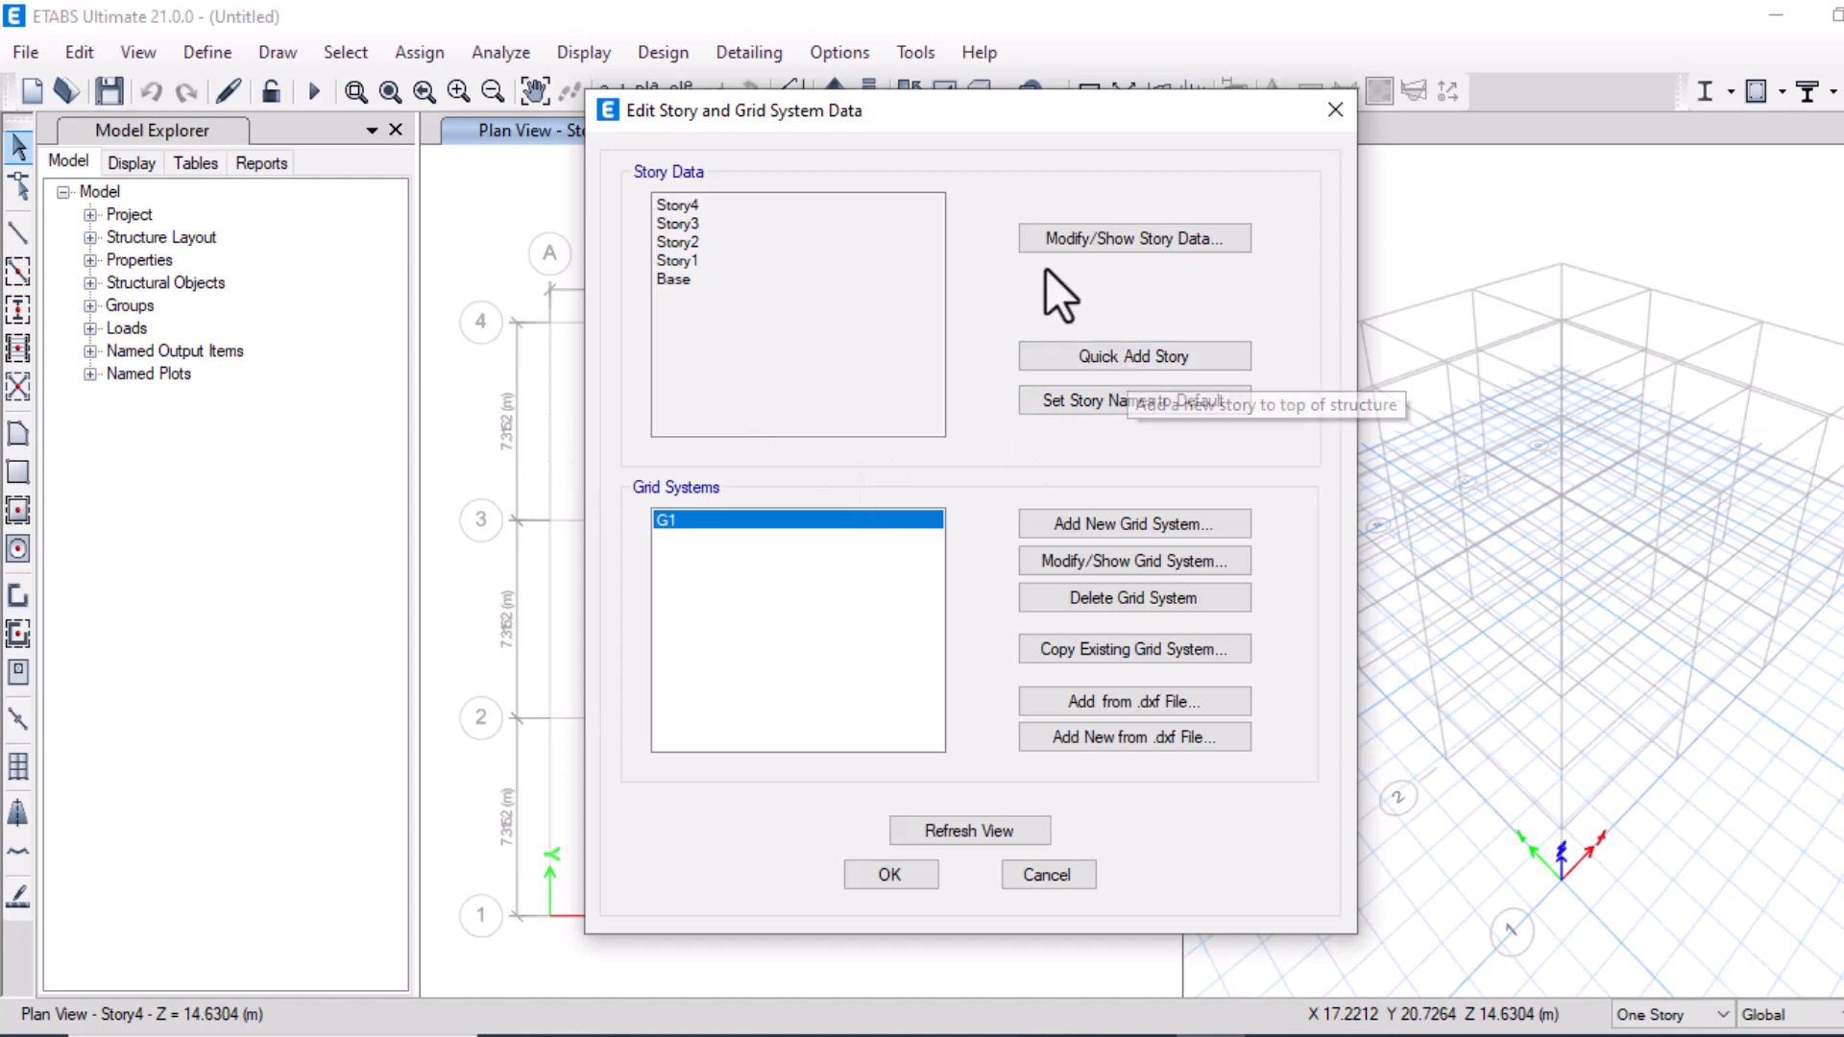
left_click(1073, 244)
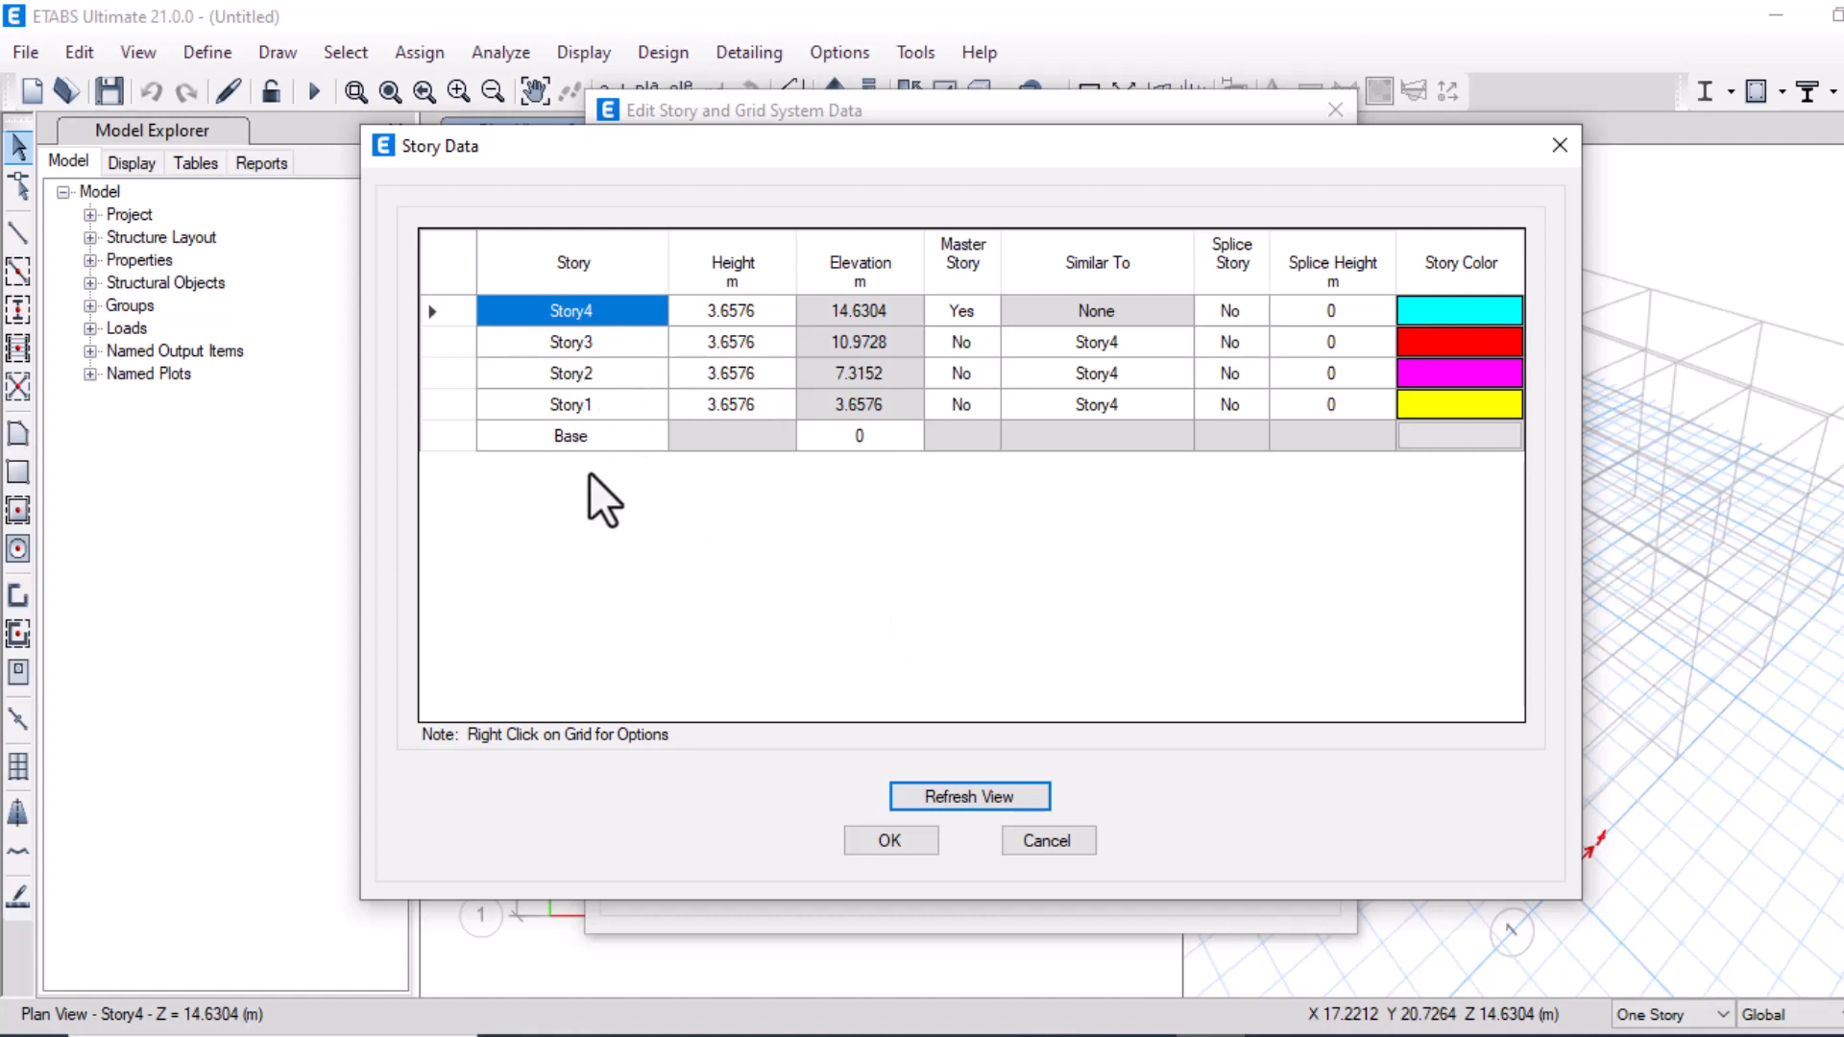
right_click(597, 319)
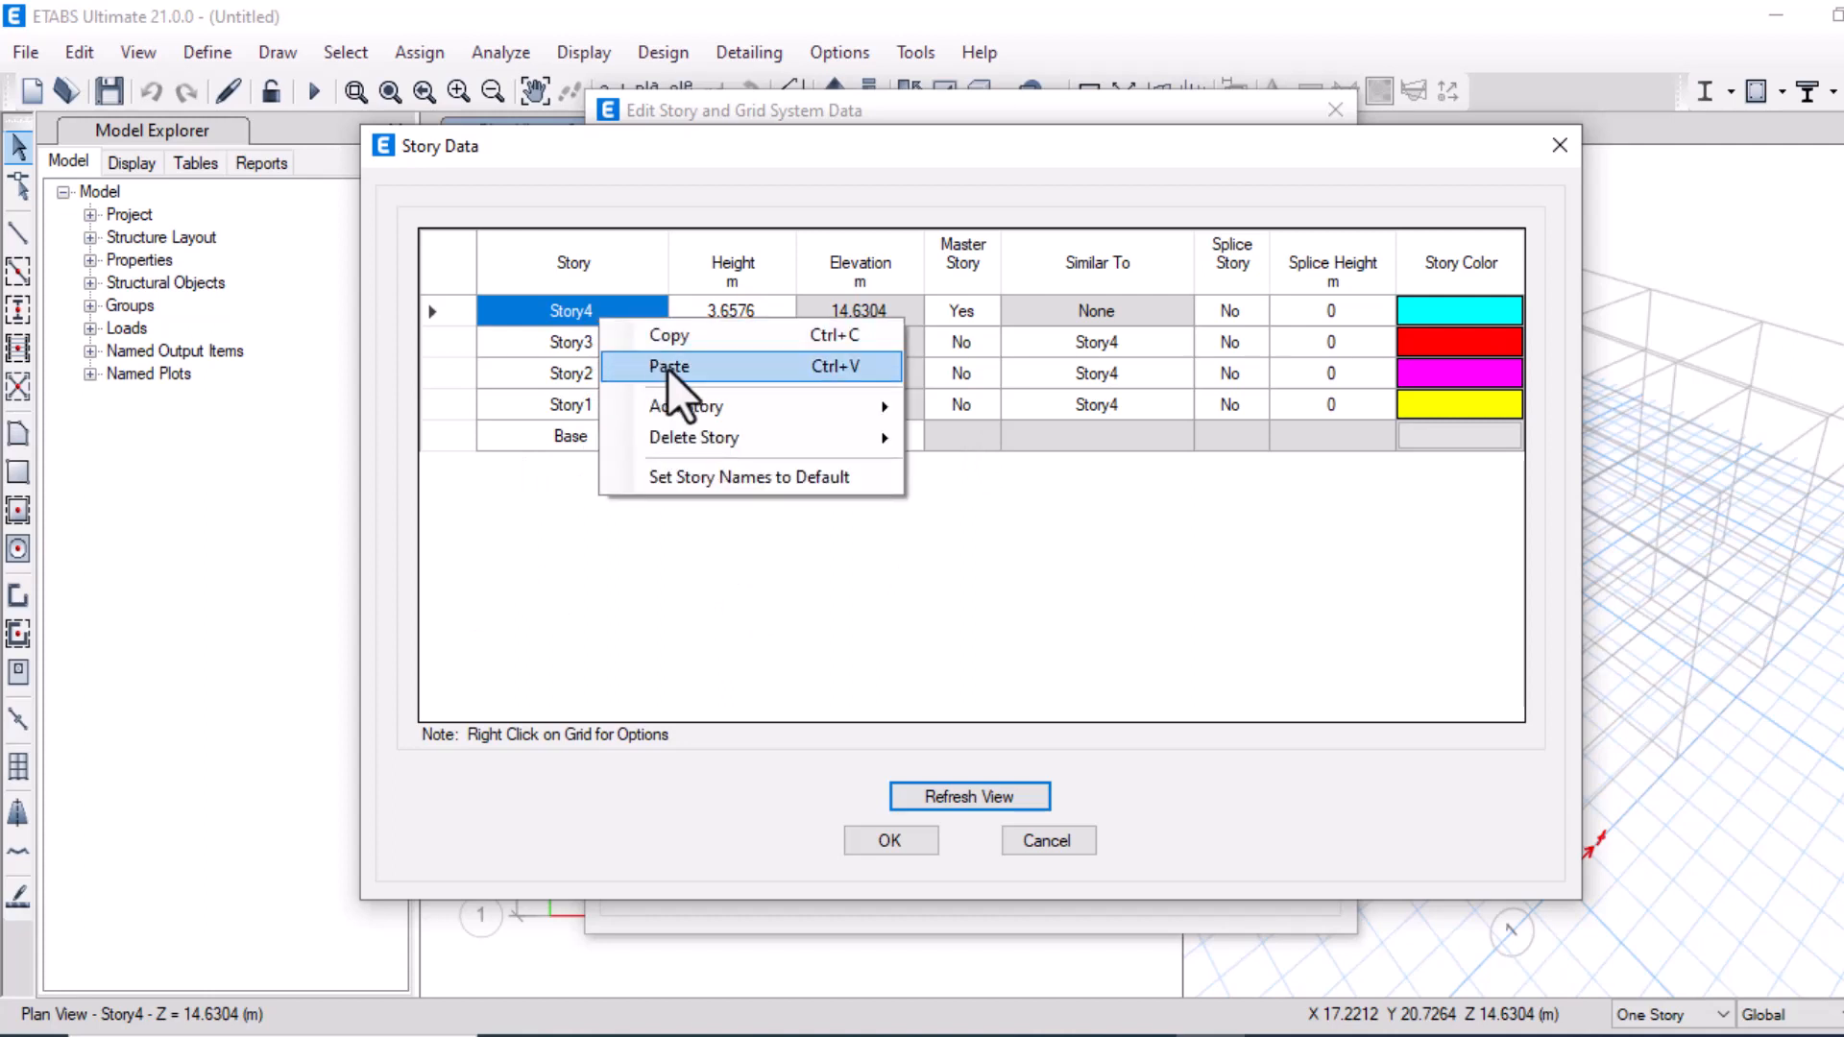
mouse_move(688, 432)
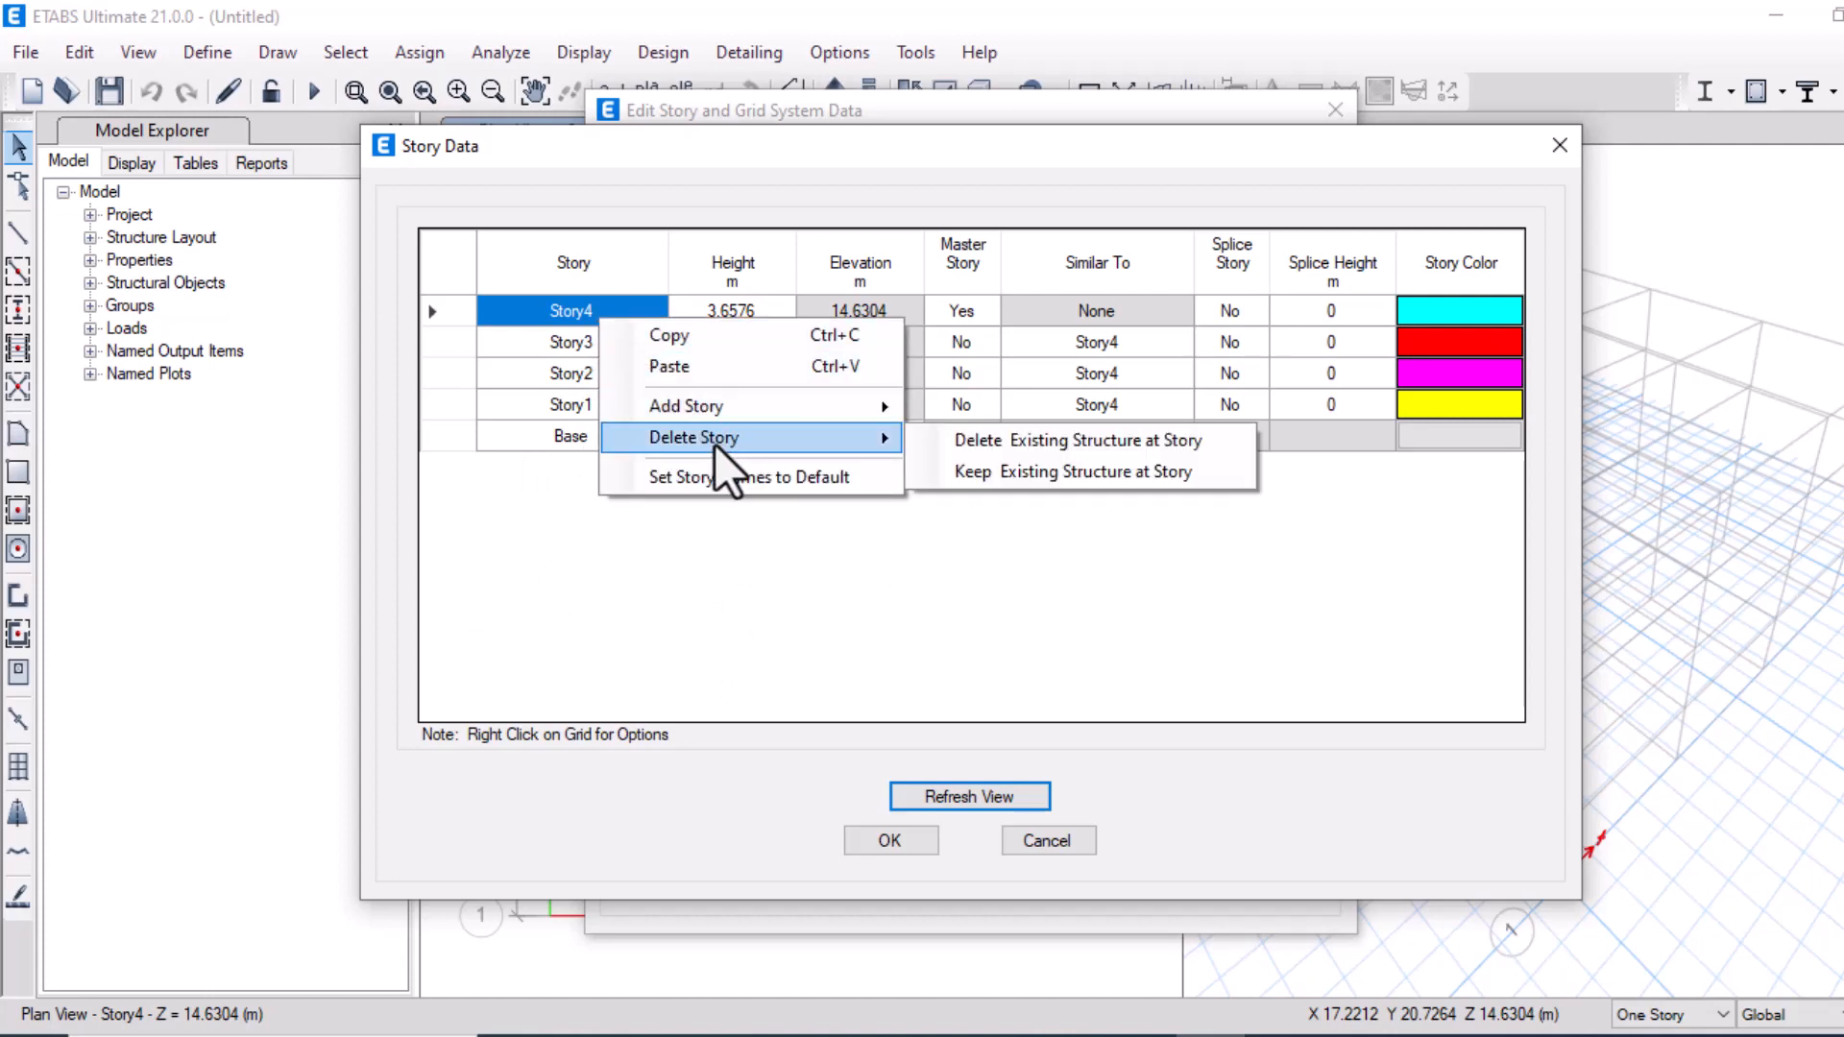
left_click(981, 444)
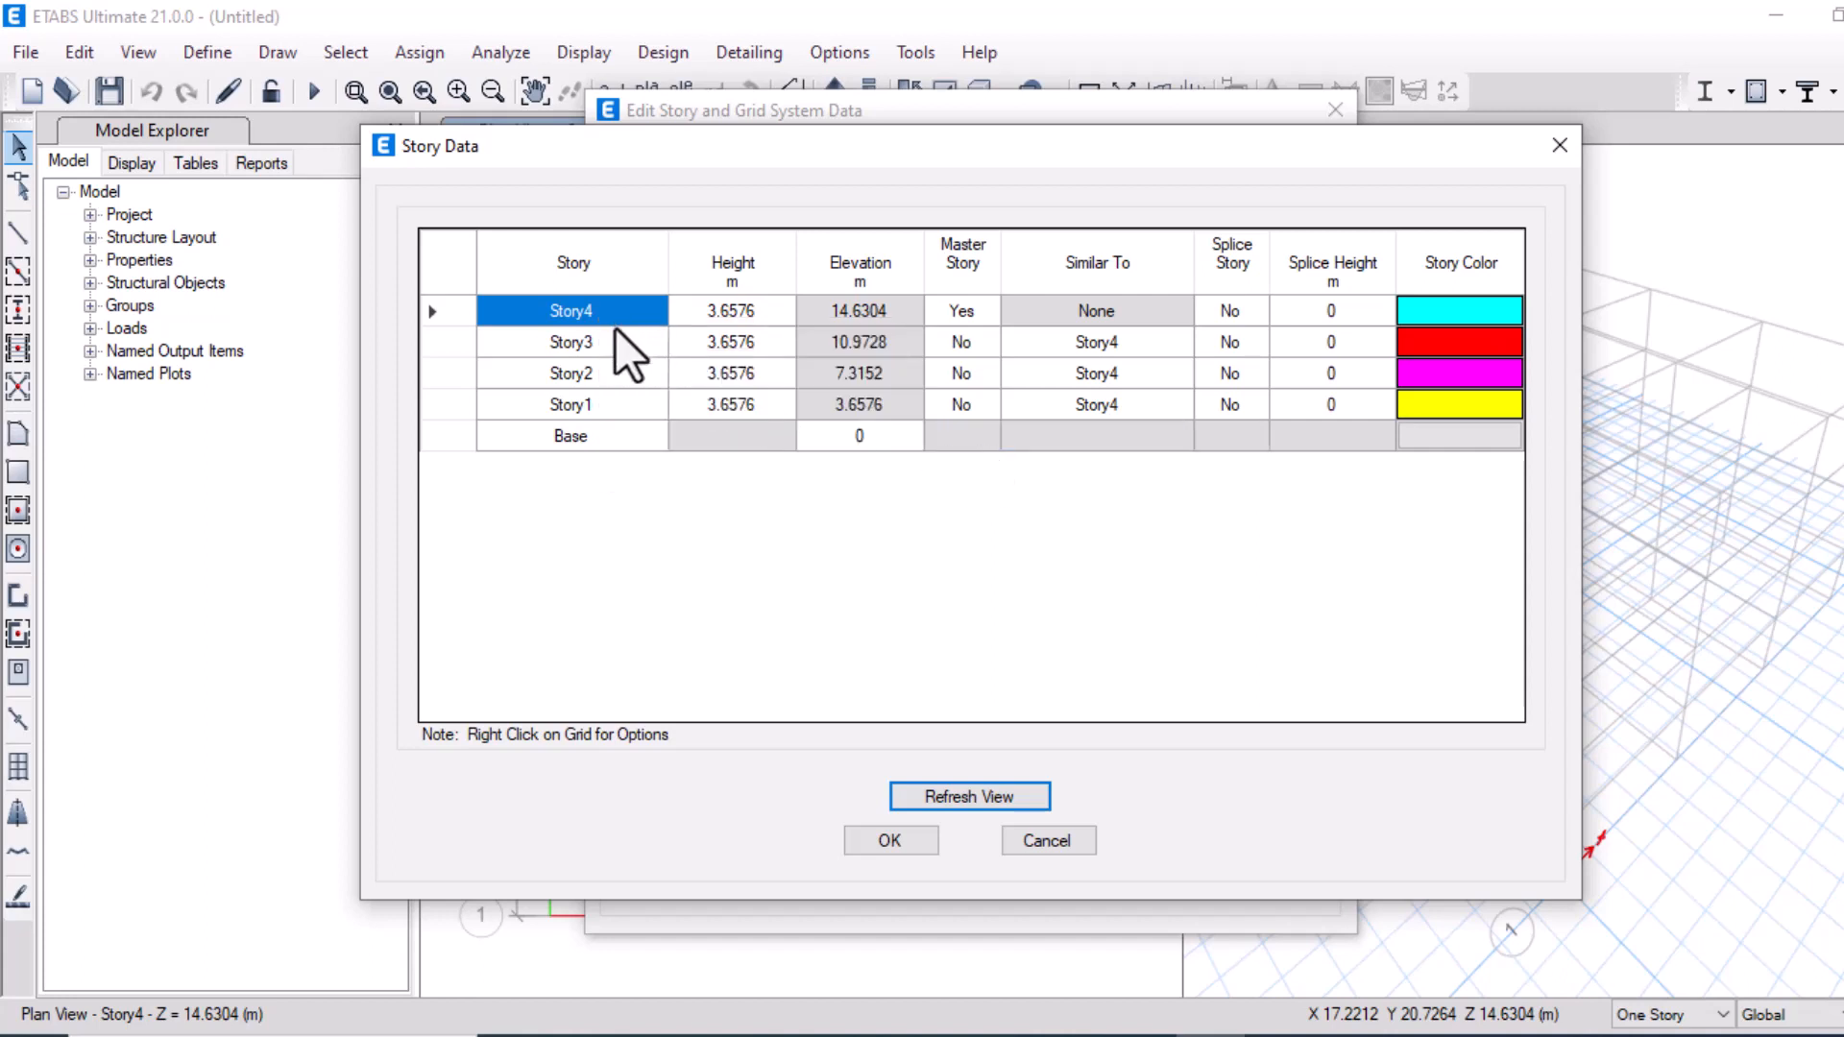
Delete Story3 together with its existing structure
right_click(624, 301)
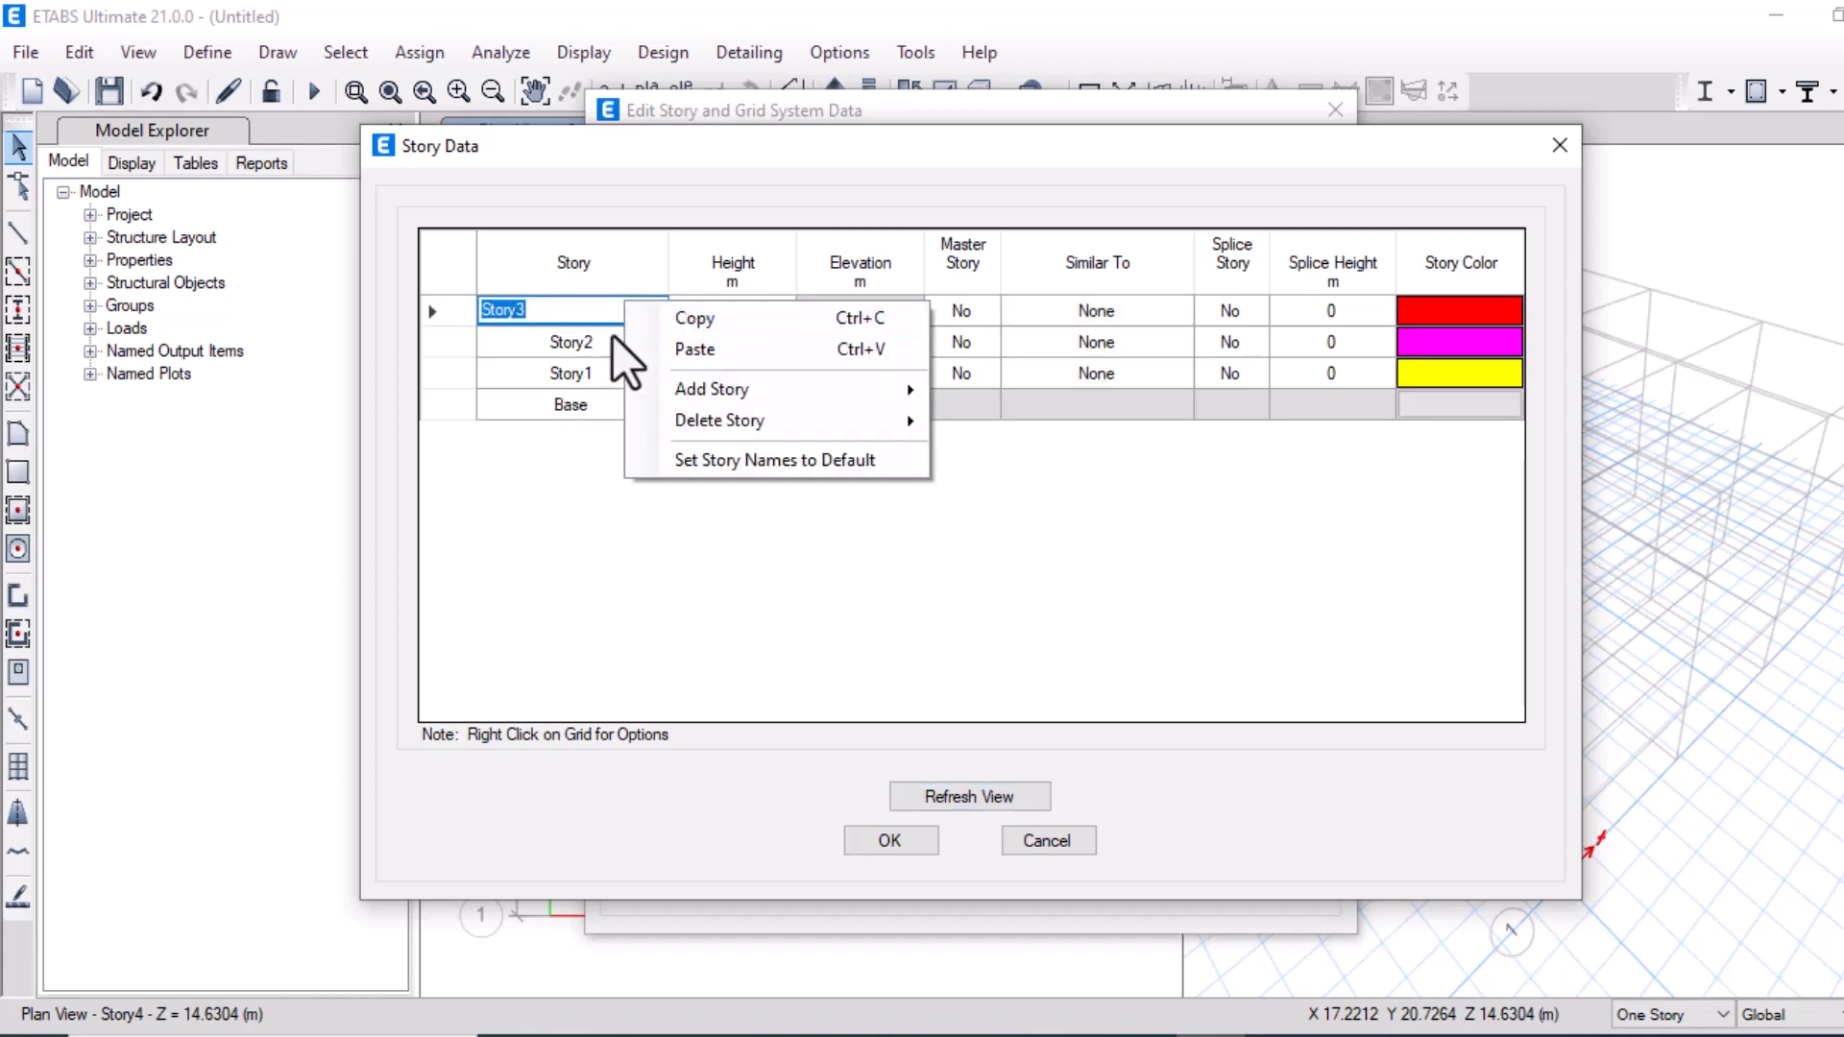
right_click(457, 314)
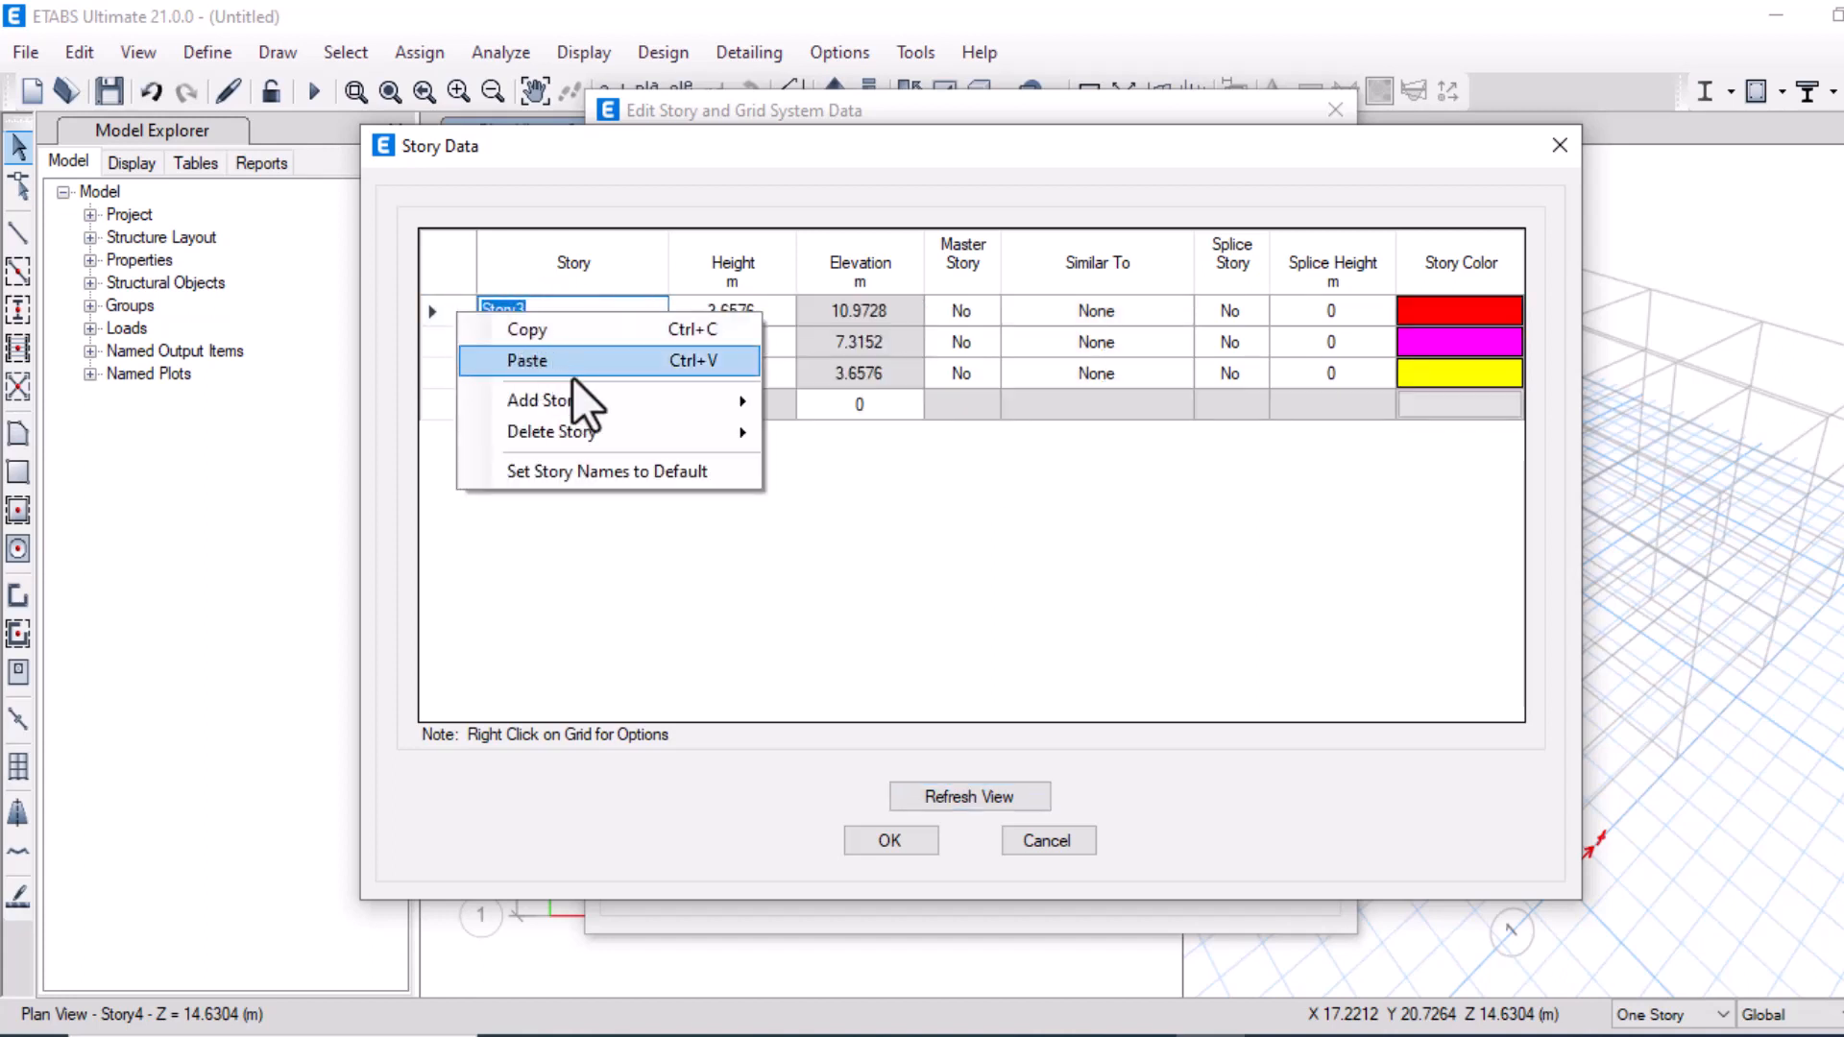
mouse_move(619, 424)
left_click(793, 431)
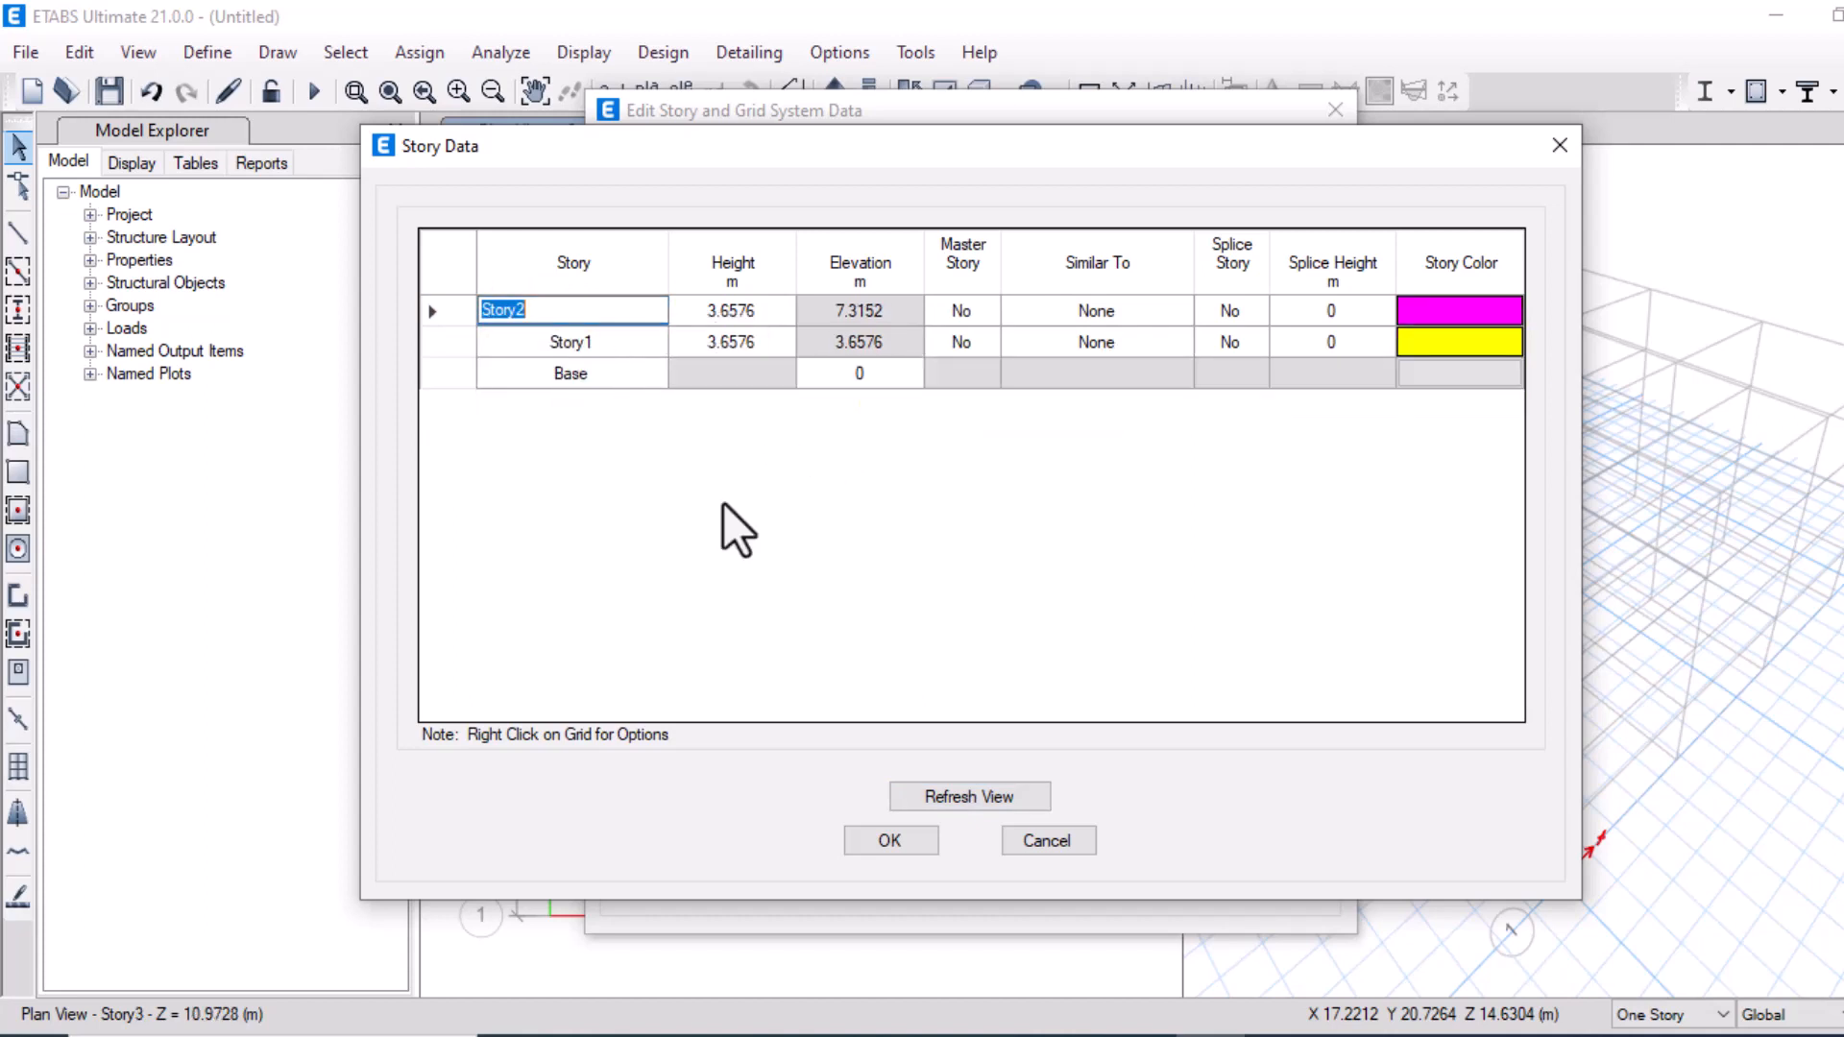
Set Story2's height to 6 m and Story1's height to 4 m, then confirm the story data
left_click(1121, 1035)
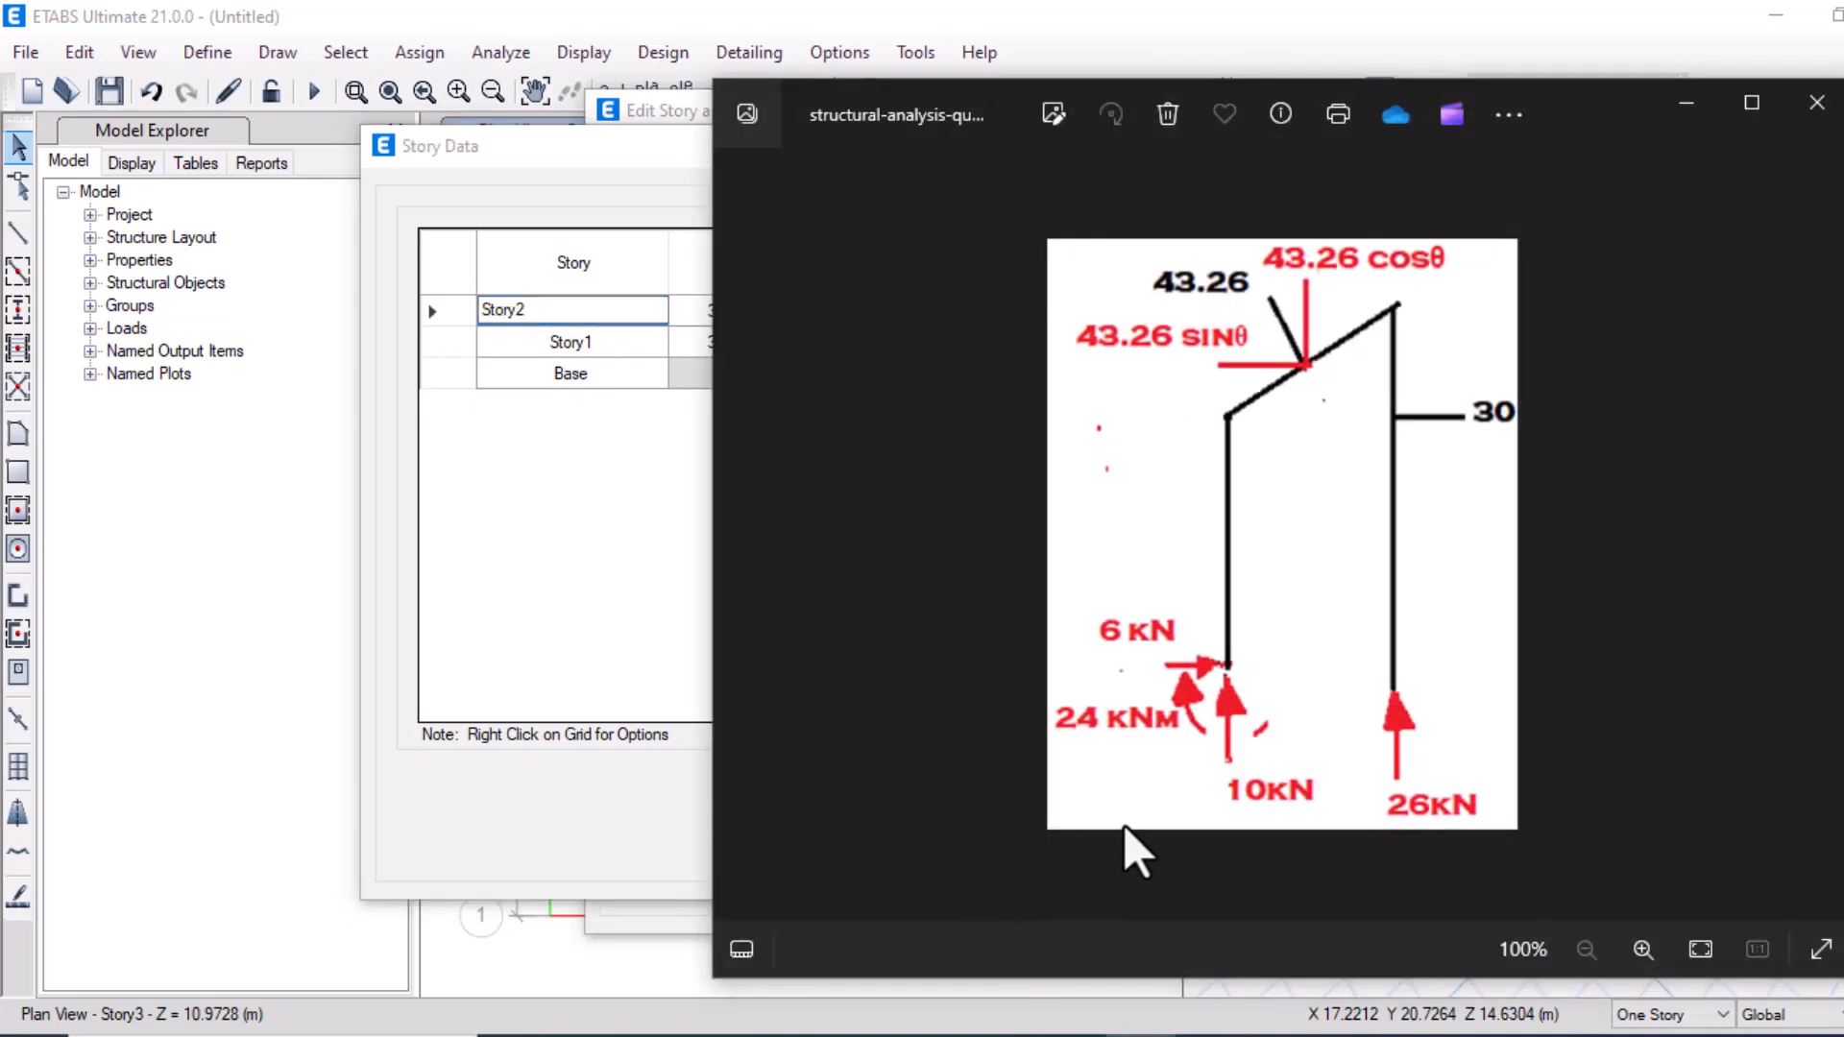
left_click(1214, 1032)
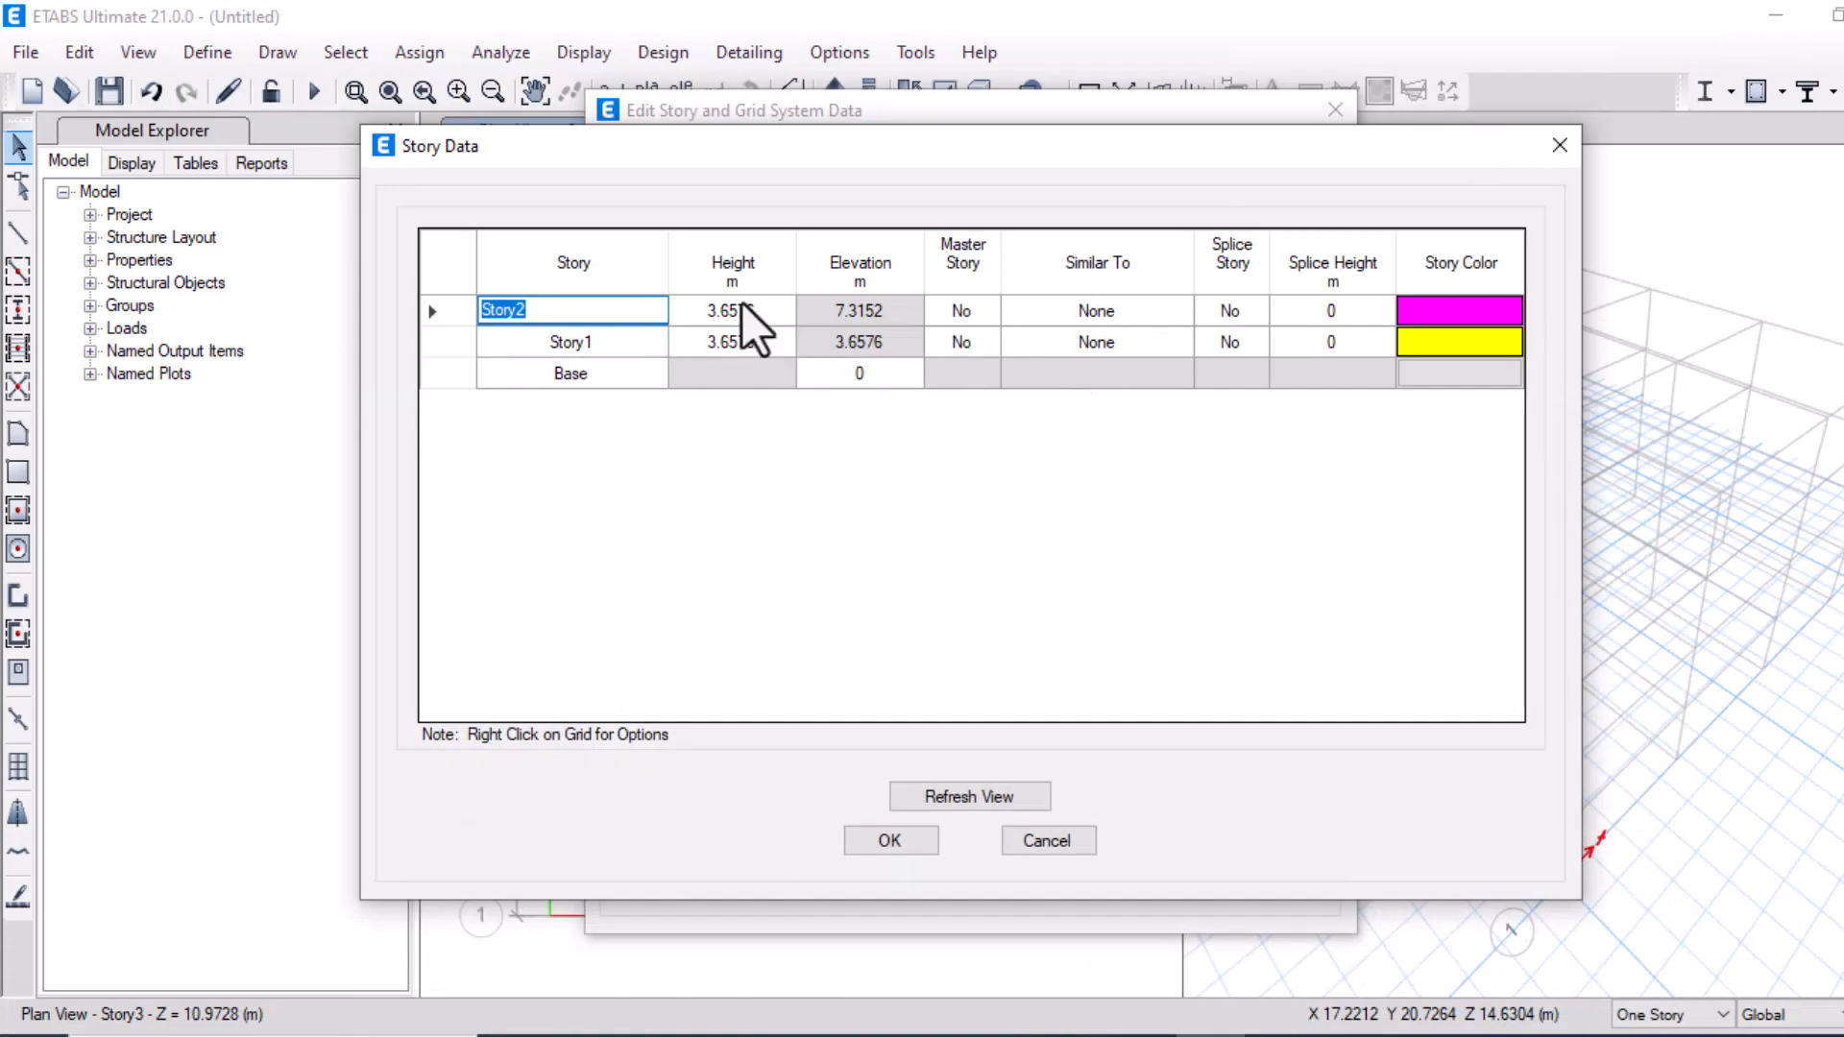
left_click(693, 311)
left_click(728, 376)
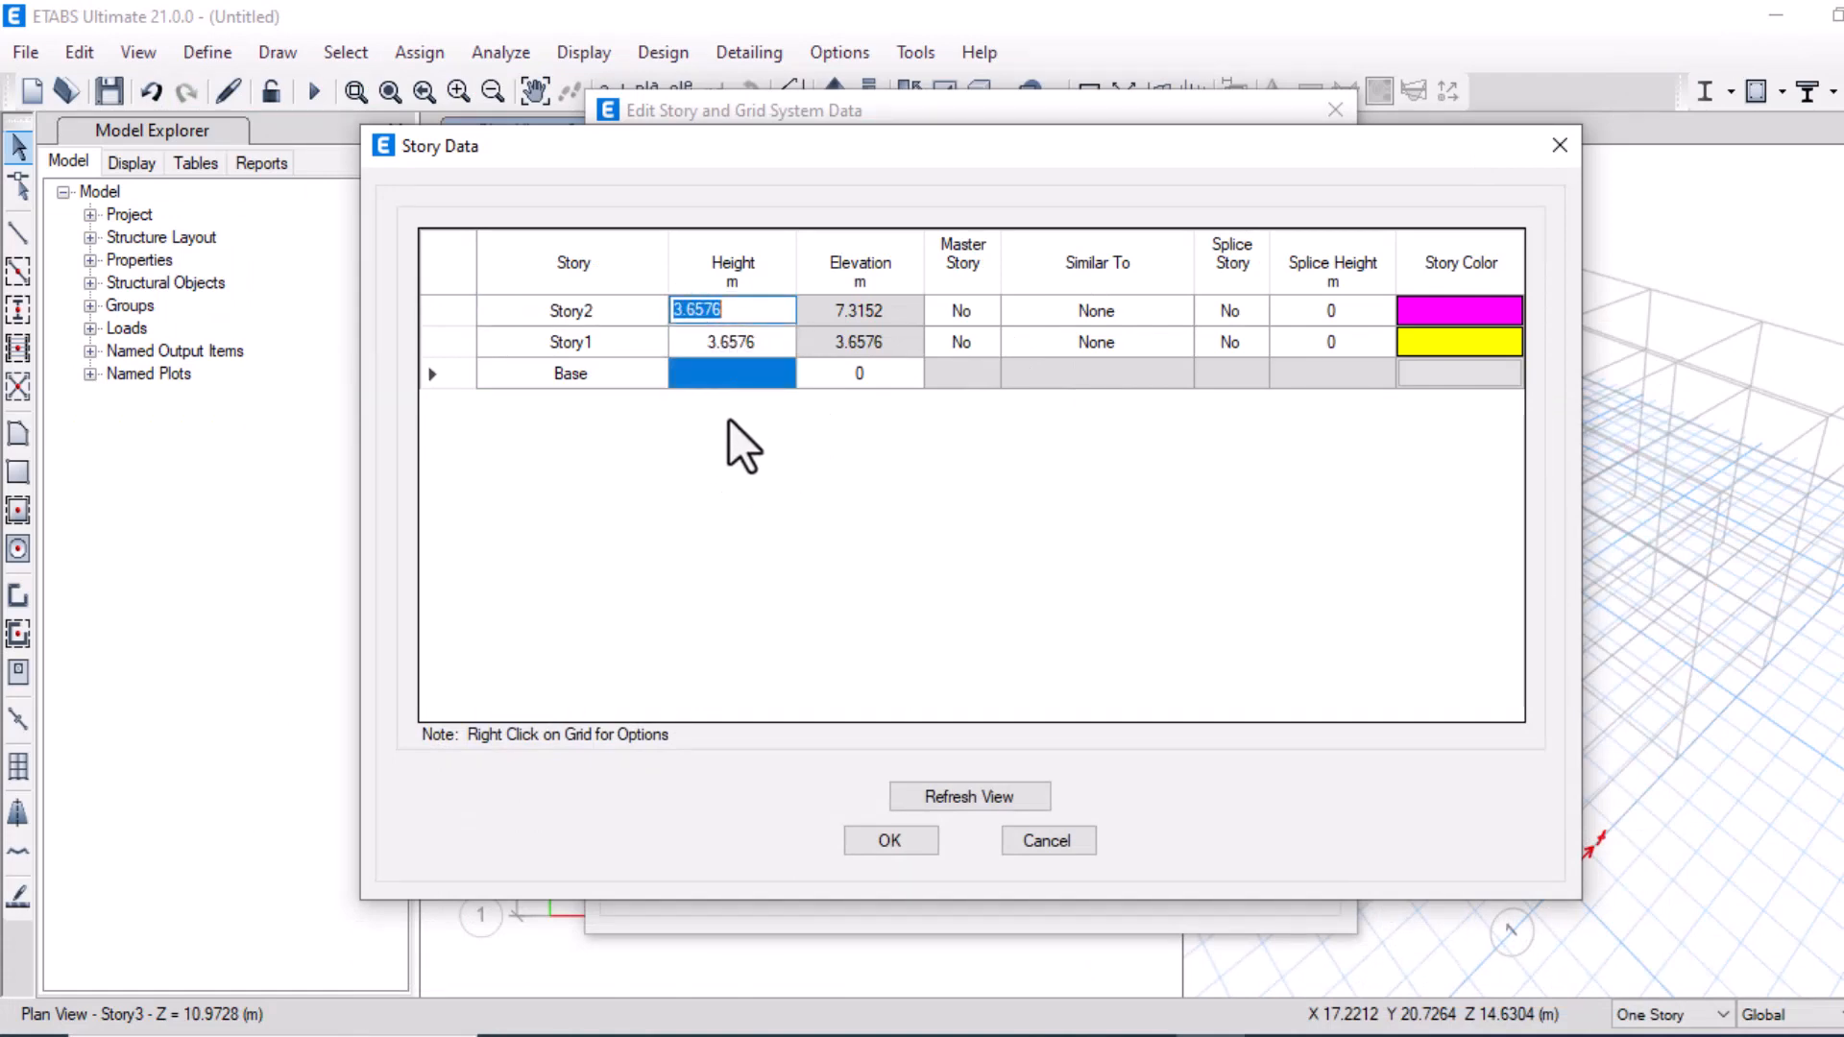
type("0")
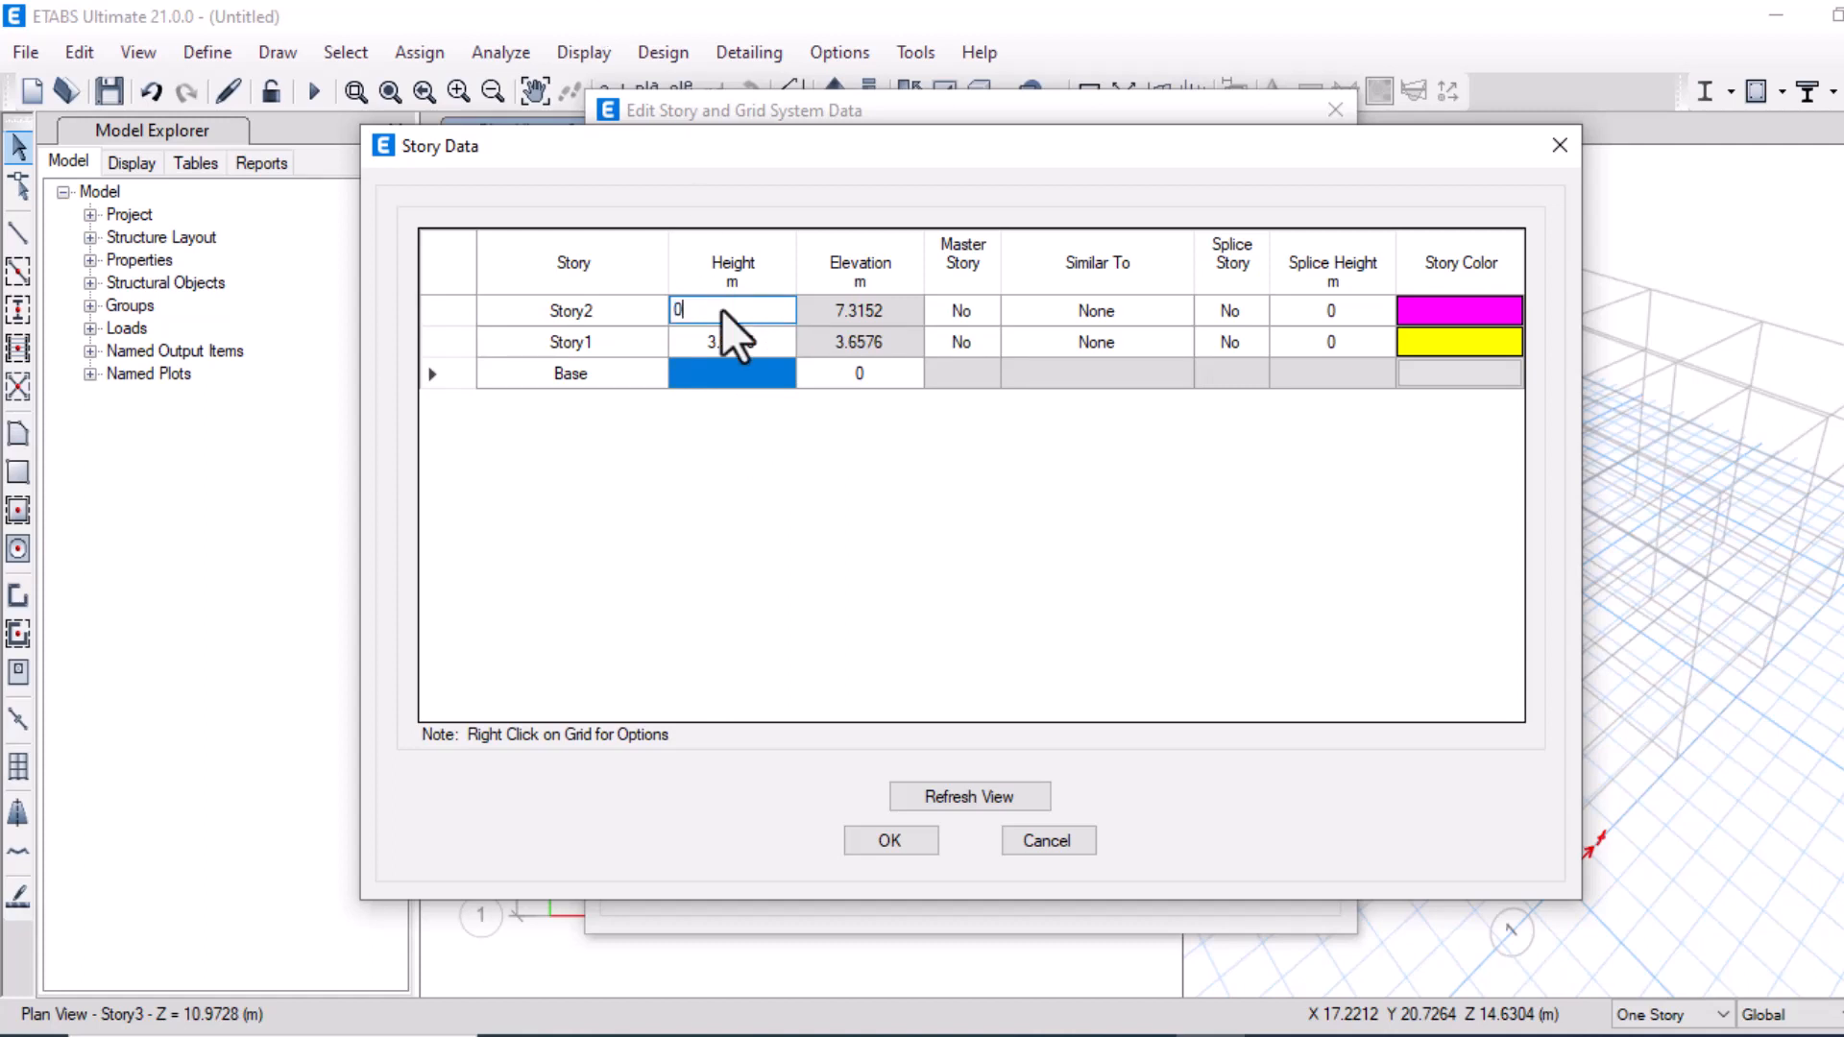
left_click(749, 423)
left_click(1005, 314)
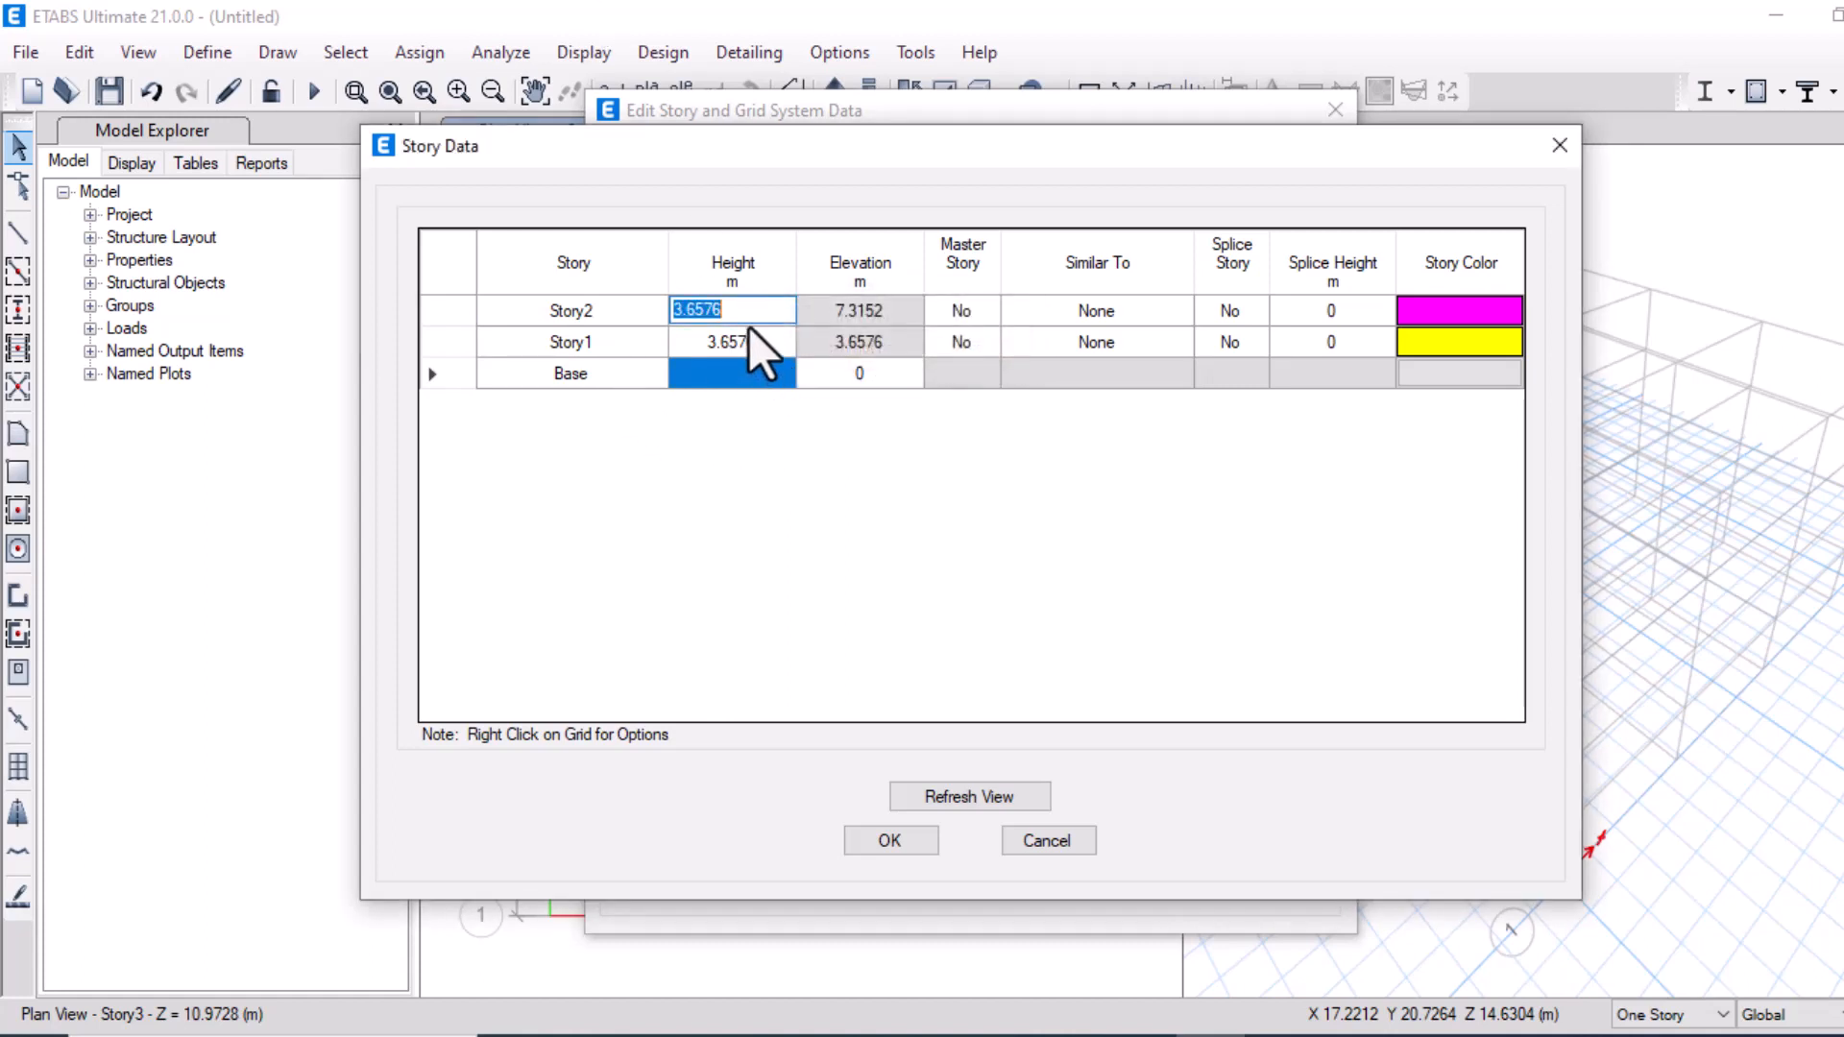
type("6")
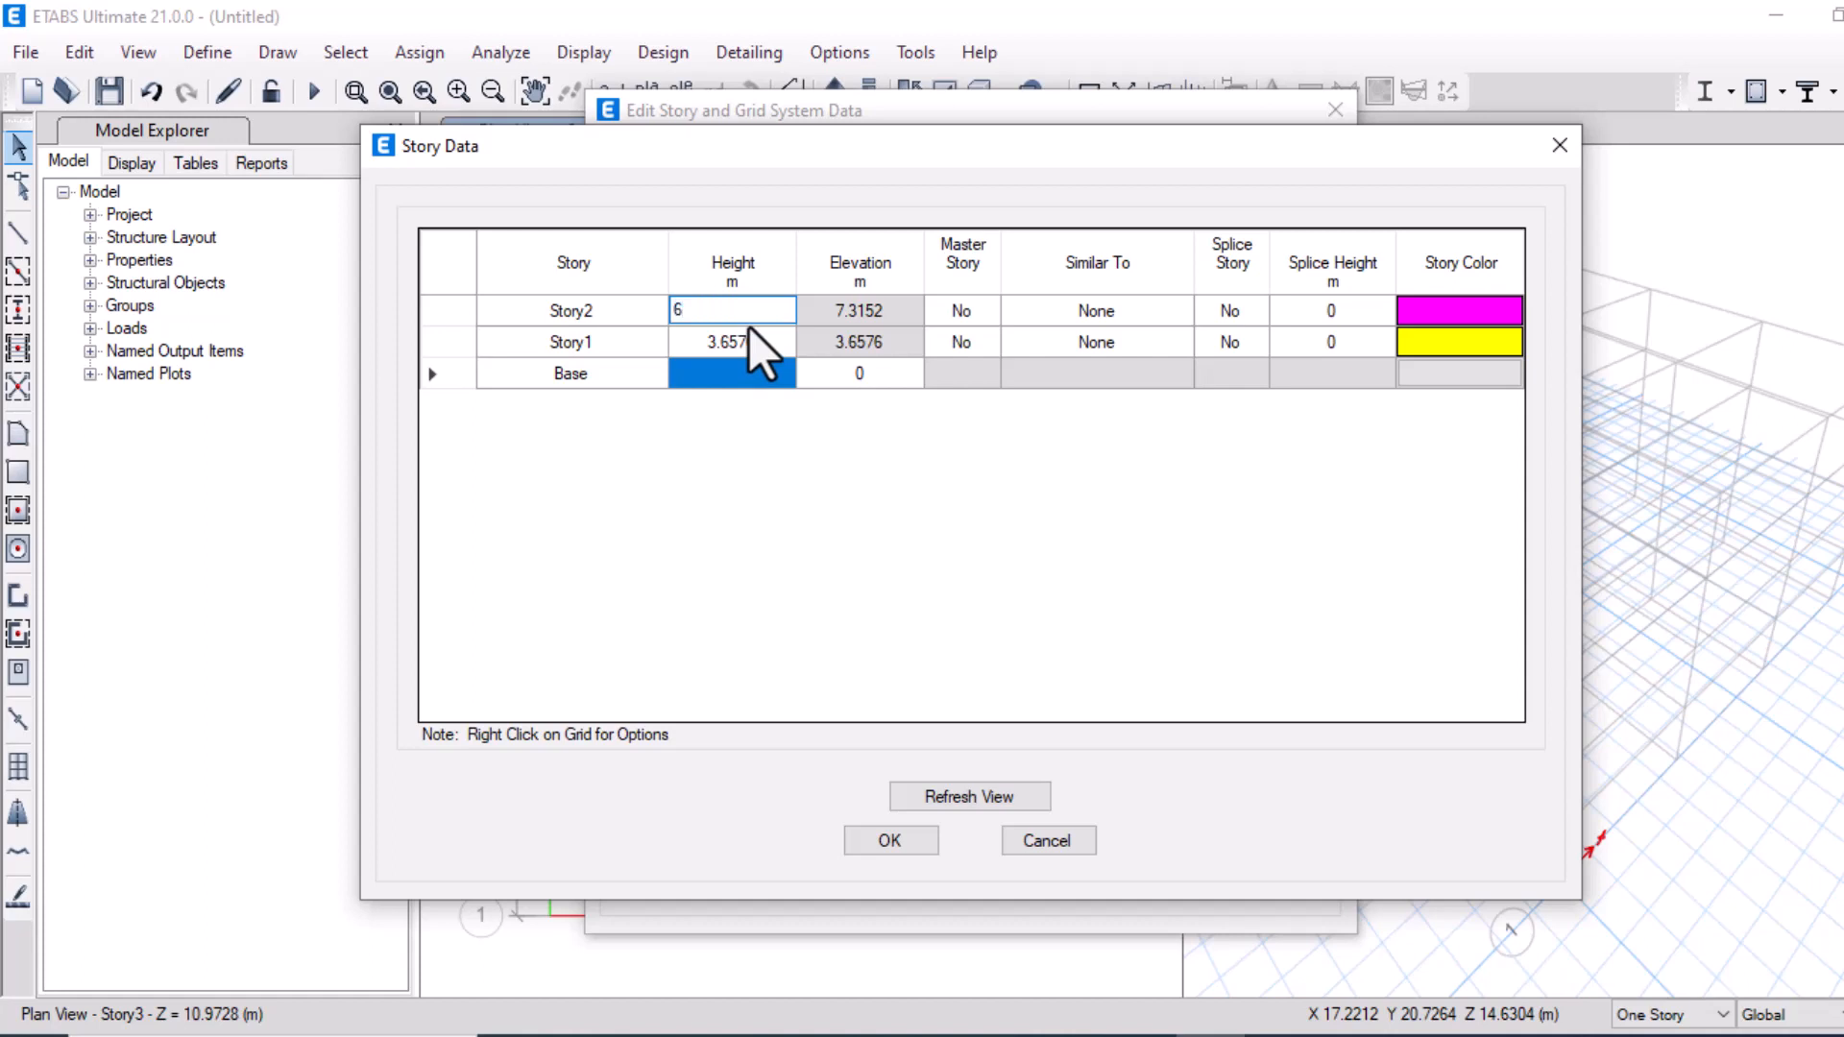
left_click(701, 336)
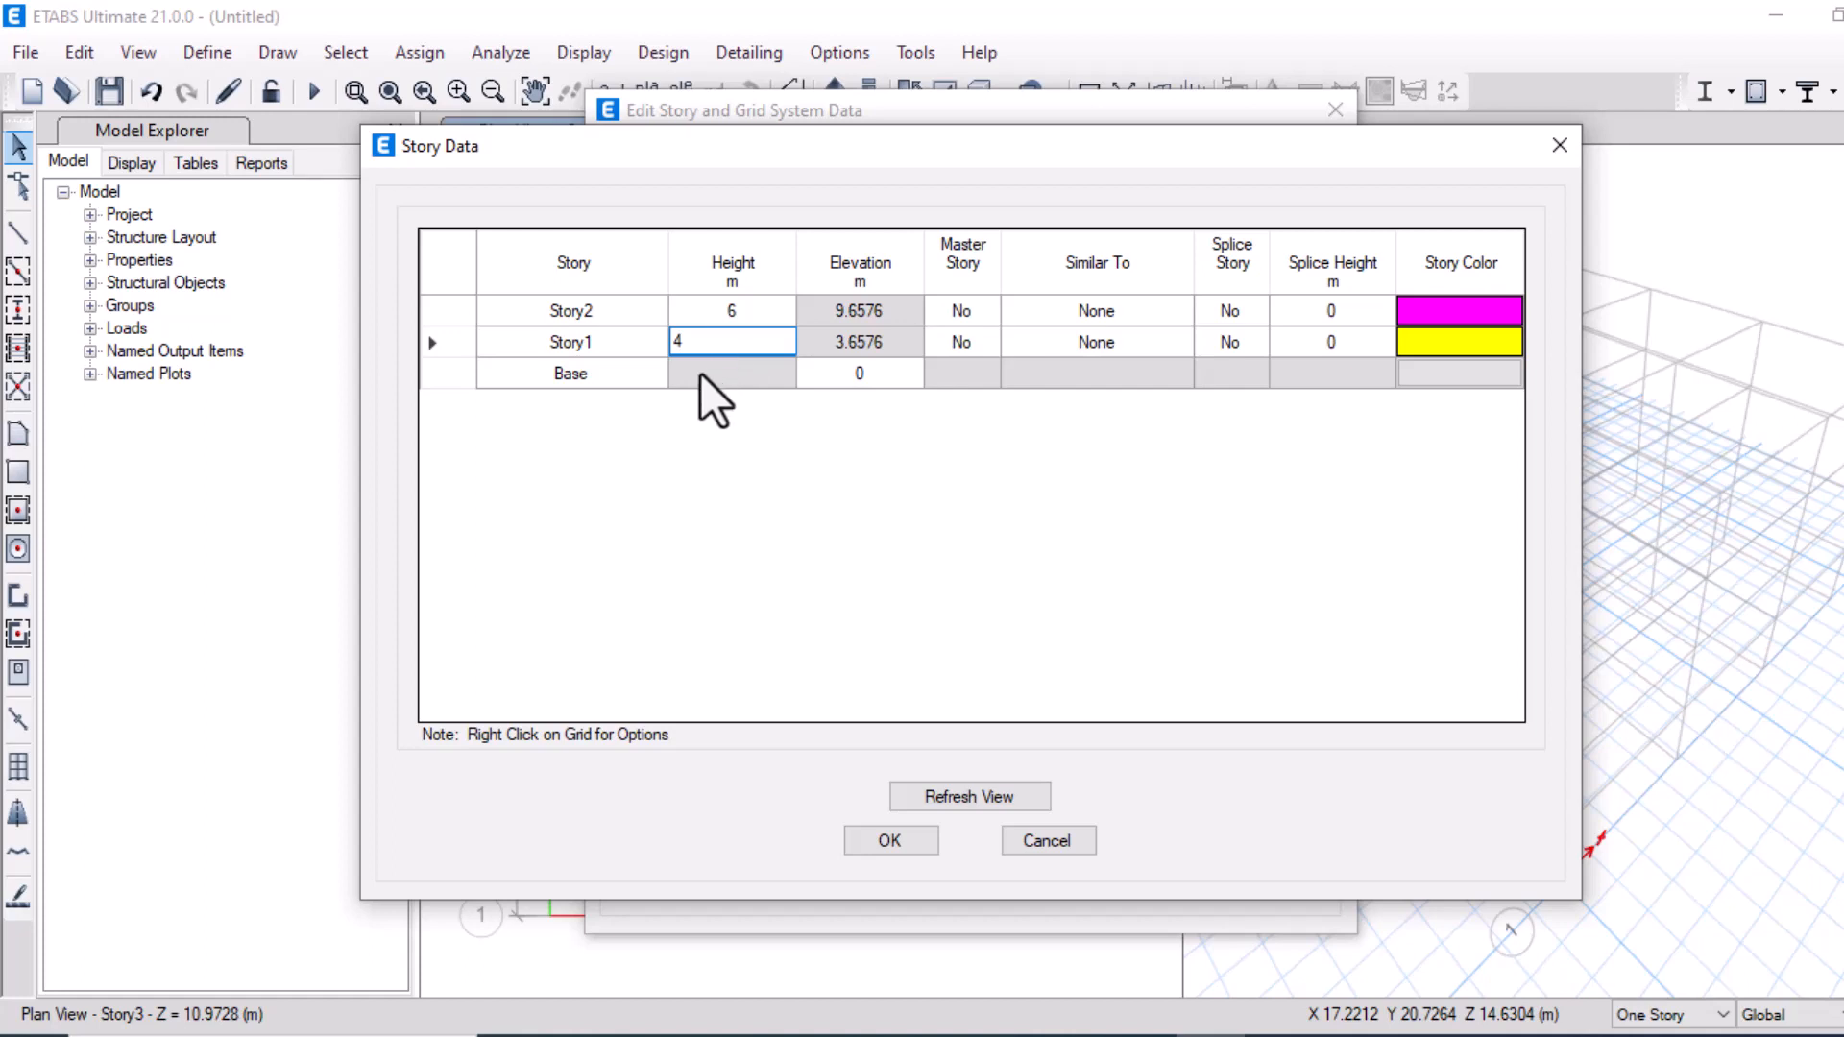
left_click(700, 373)
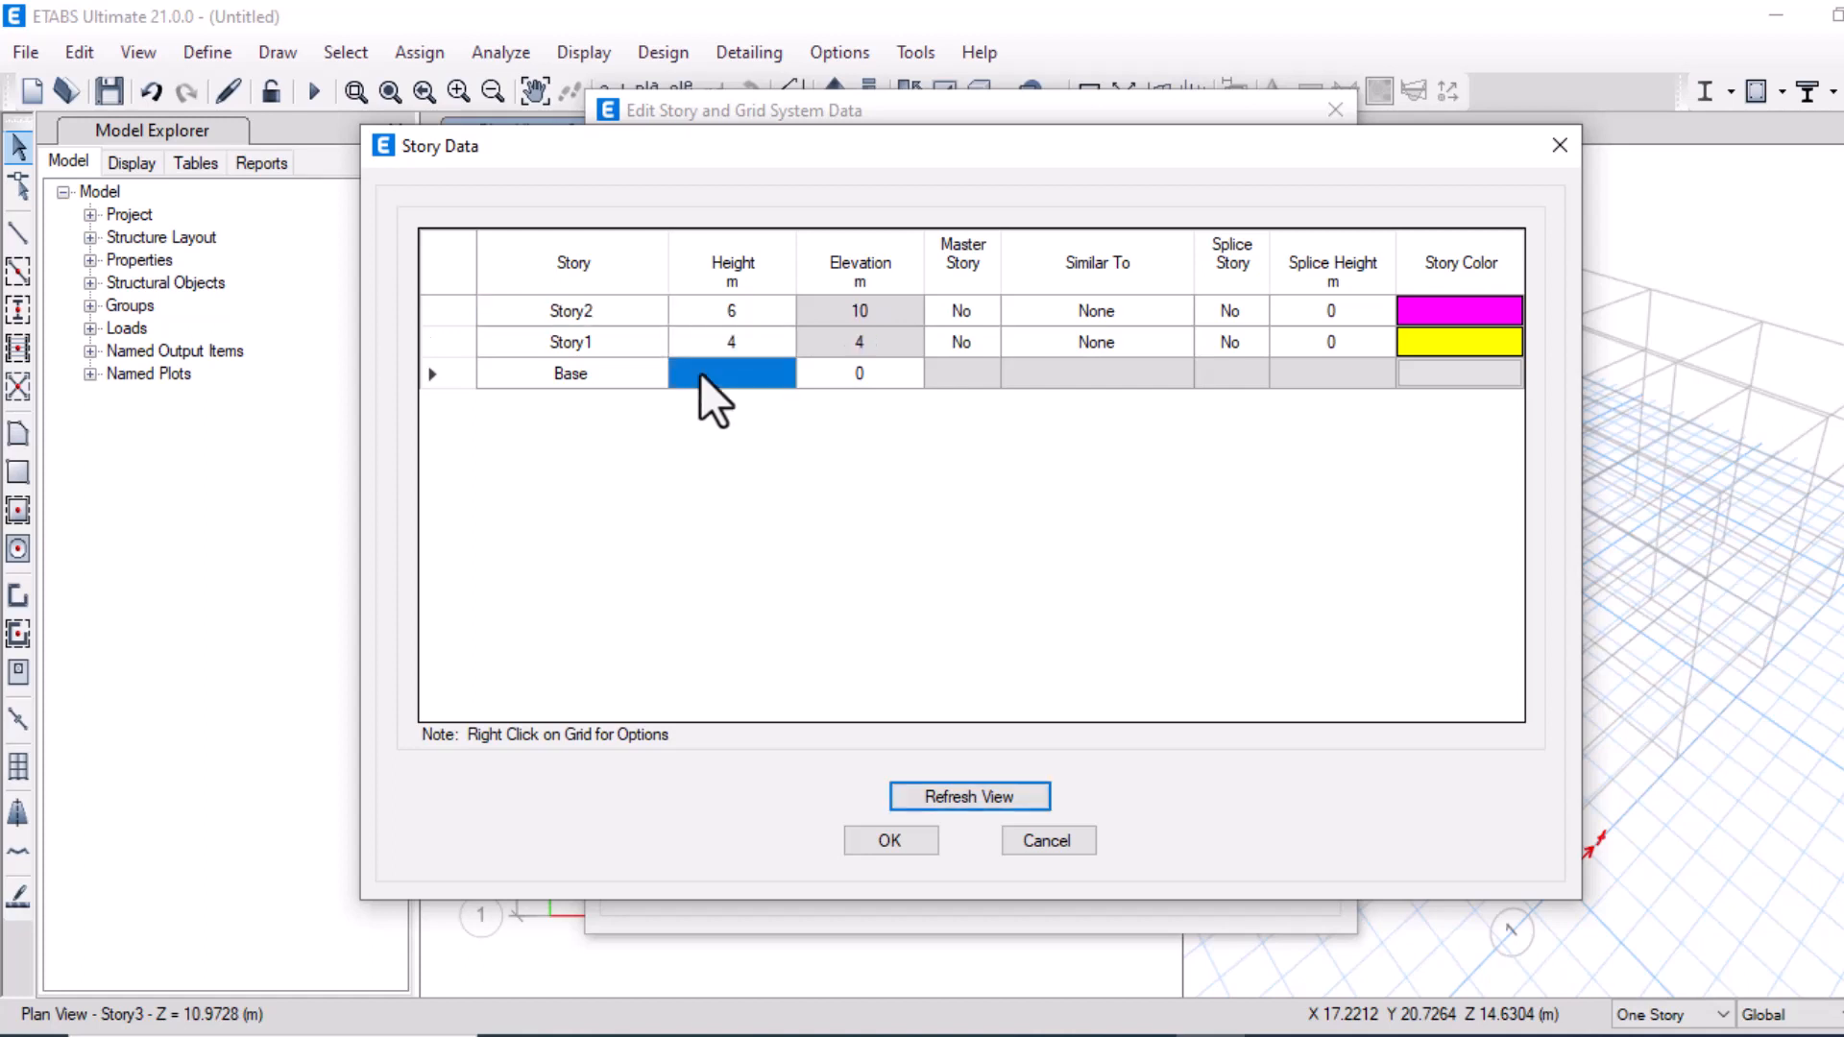
left_click(886, 837)
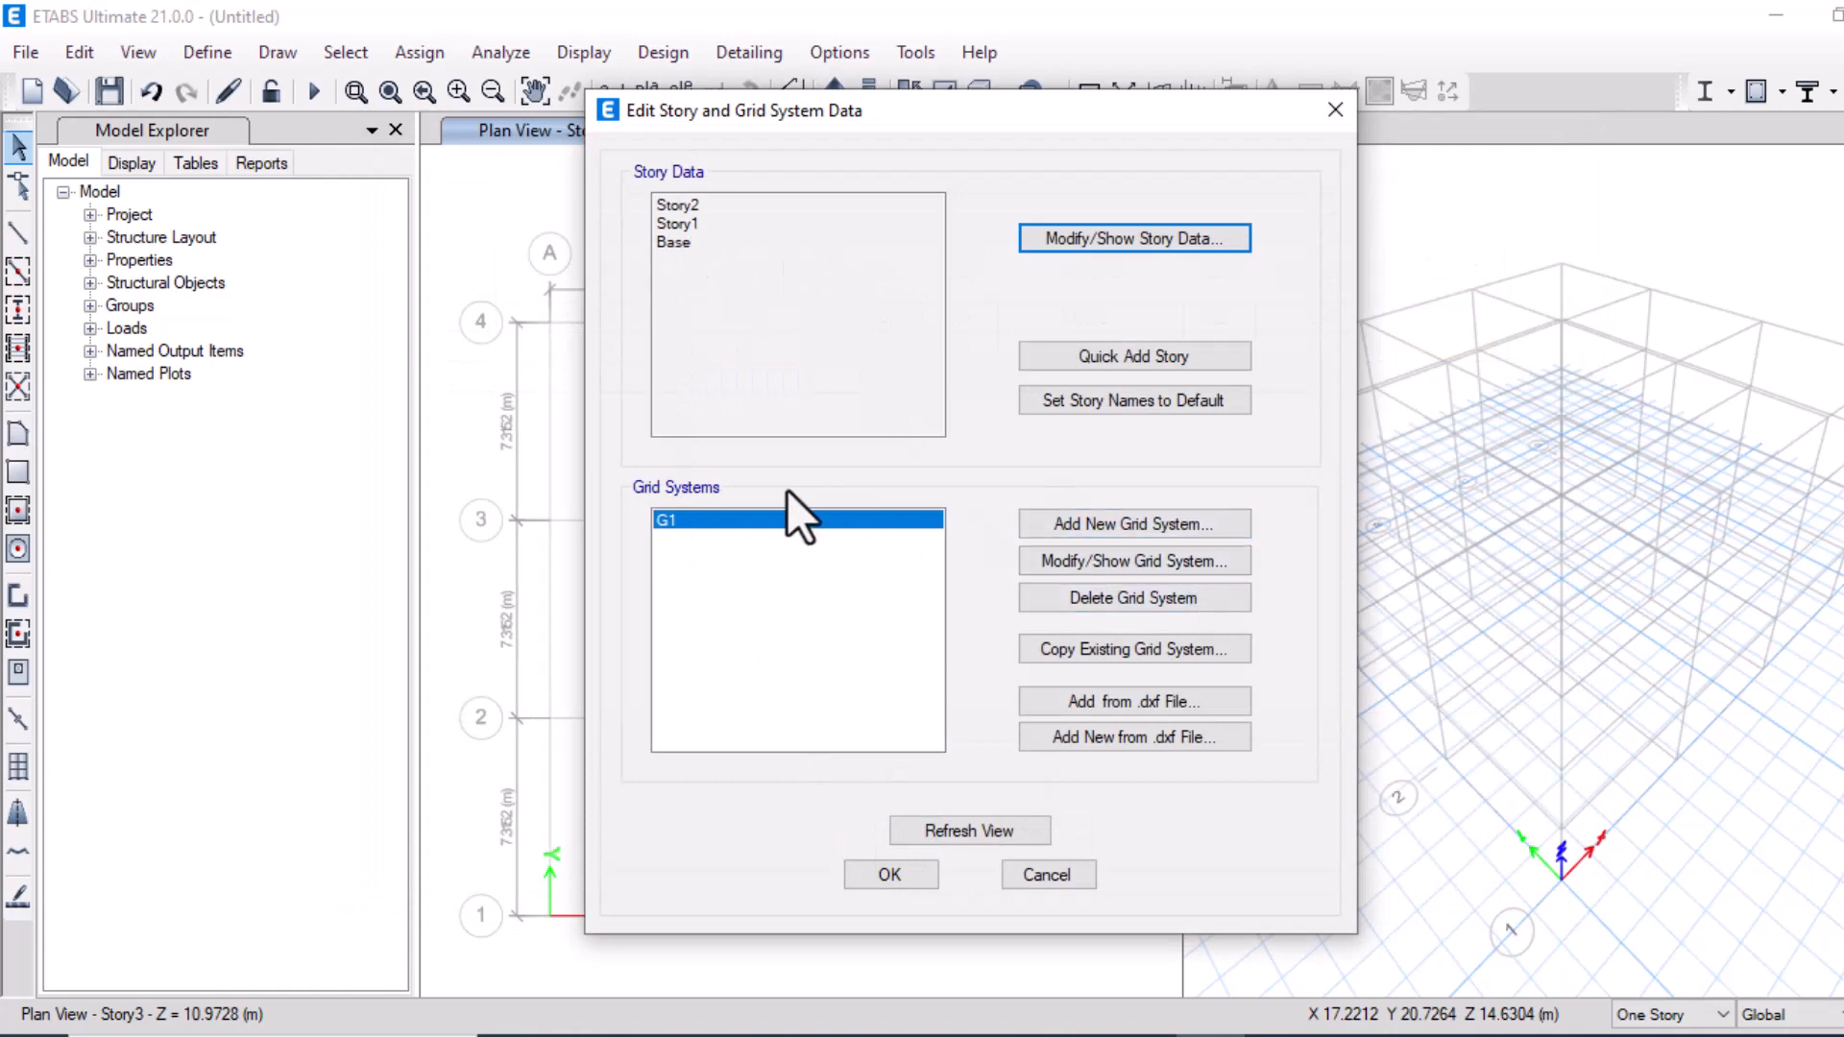
Open the G1 grid system and delete Y grid lines 1, 2 and 3
left_click(1118, 566)
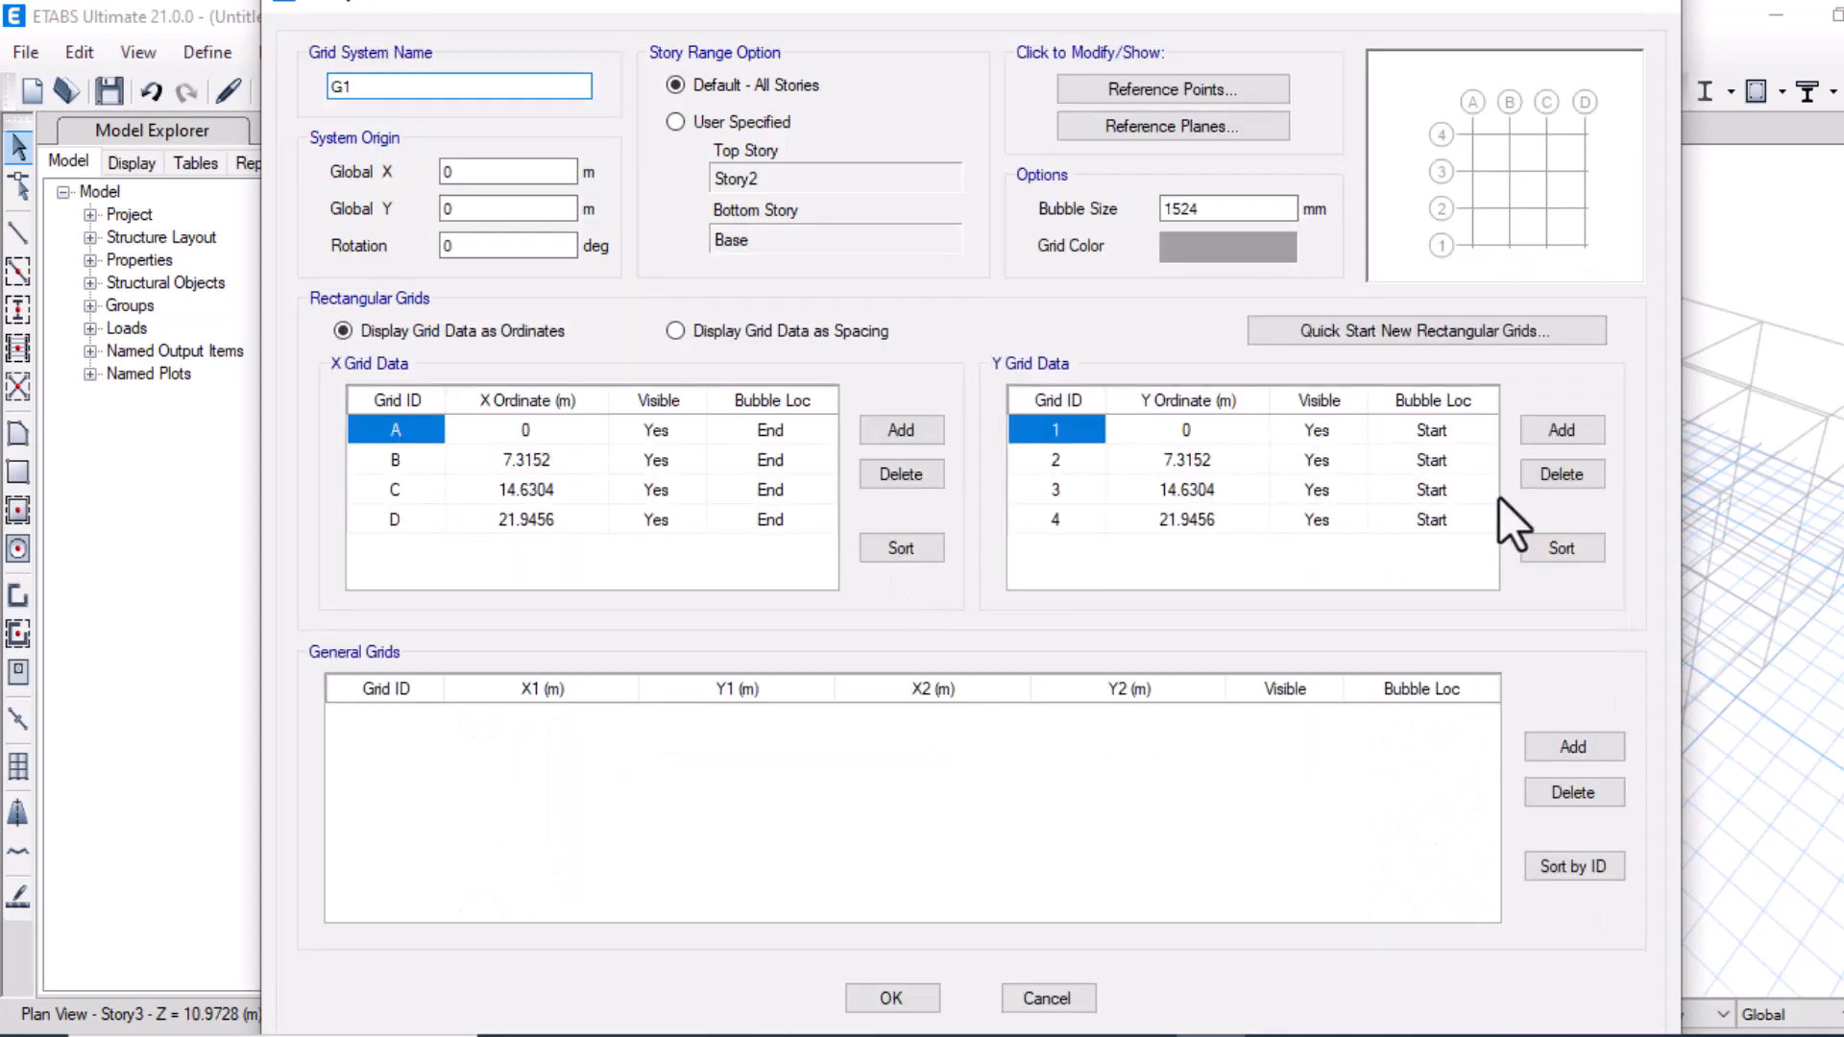
left_click(1555, 474)
left_click(1556, 474)
left_click(1556, 473)
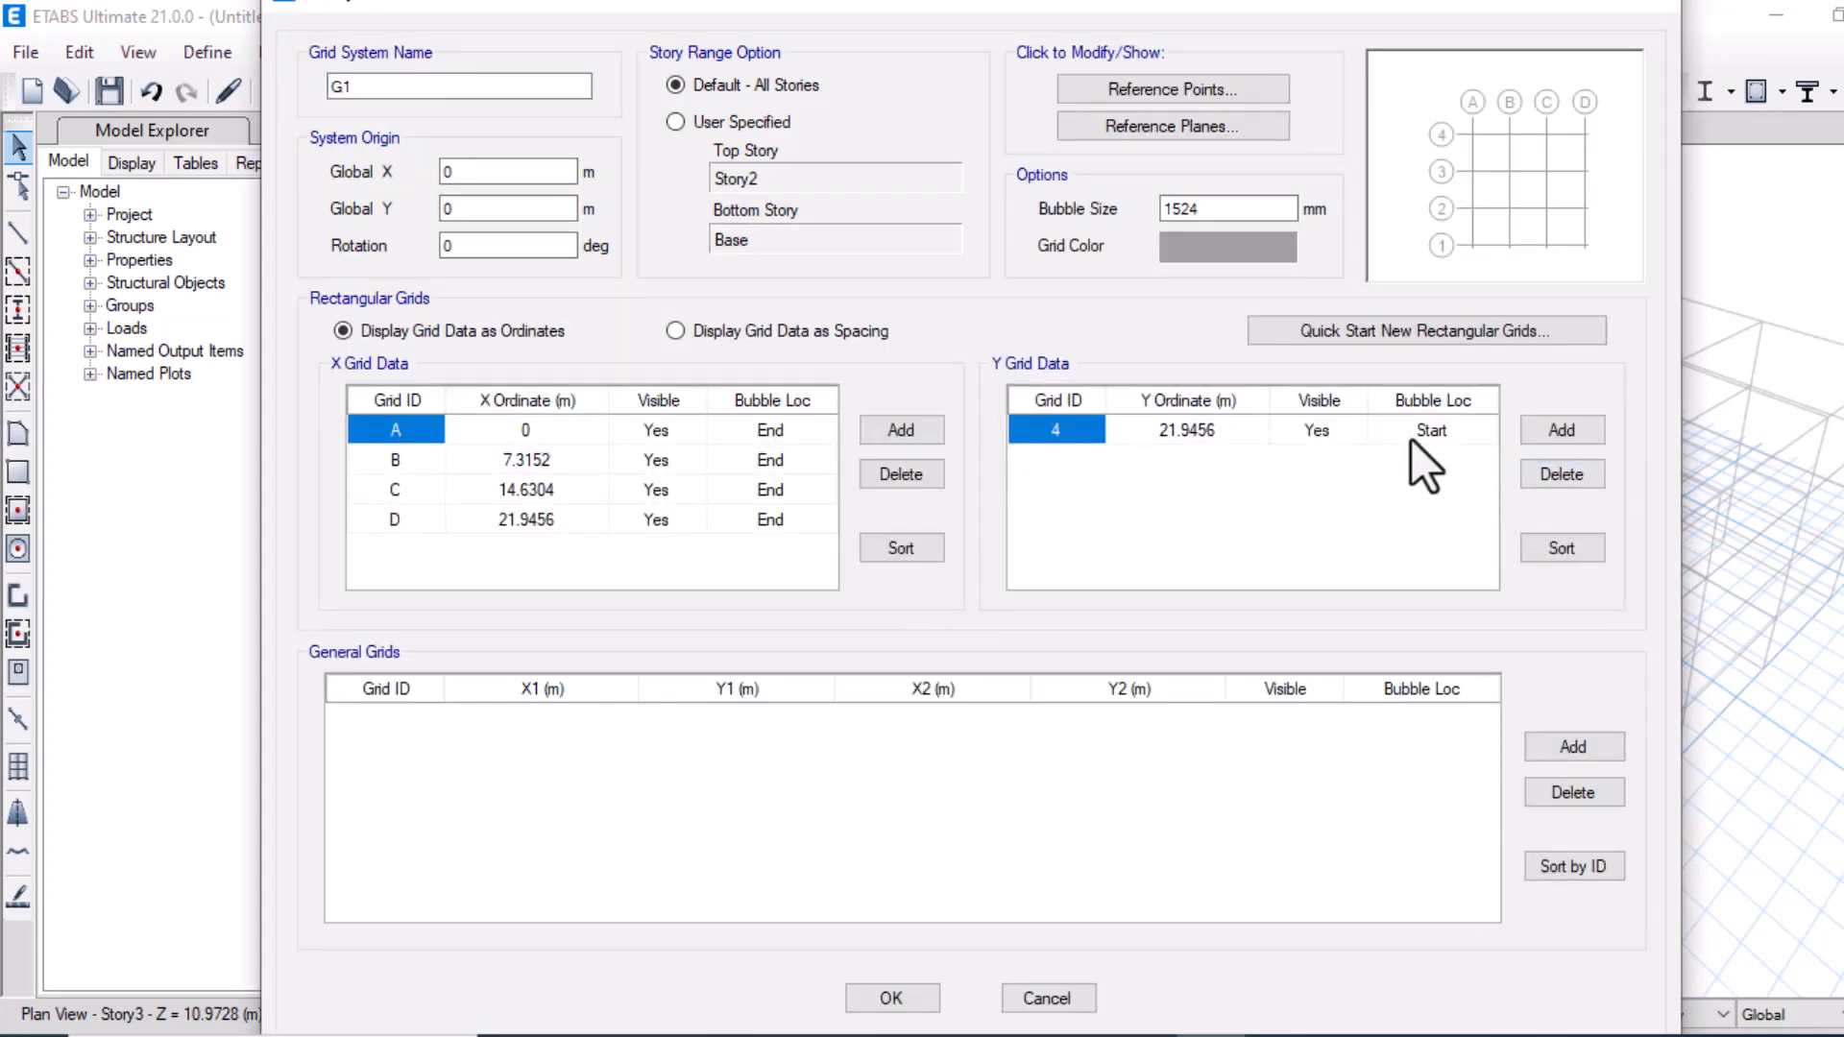
Show the grid data as spacing and delete X grid lines C and D
left_click(677, 332)
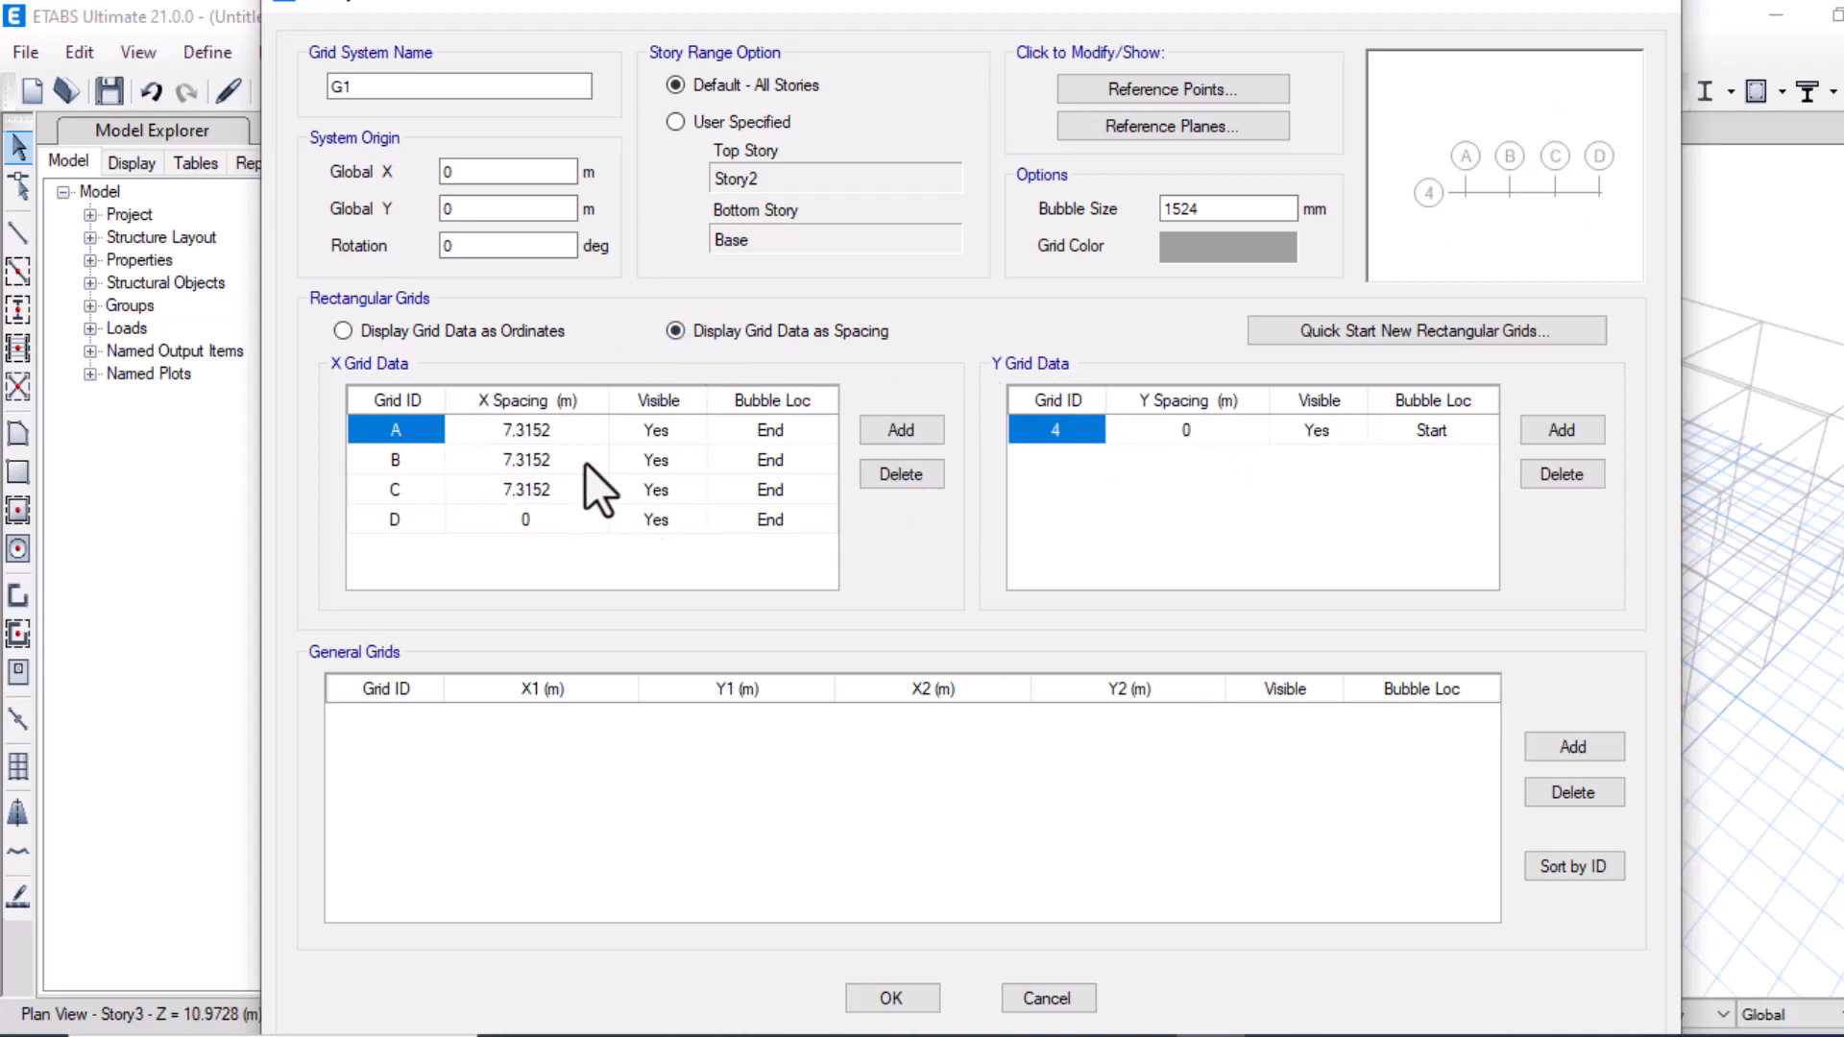
left_click(406, 528)
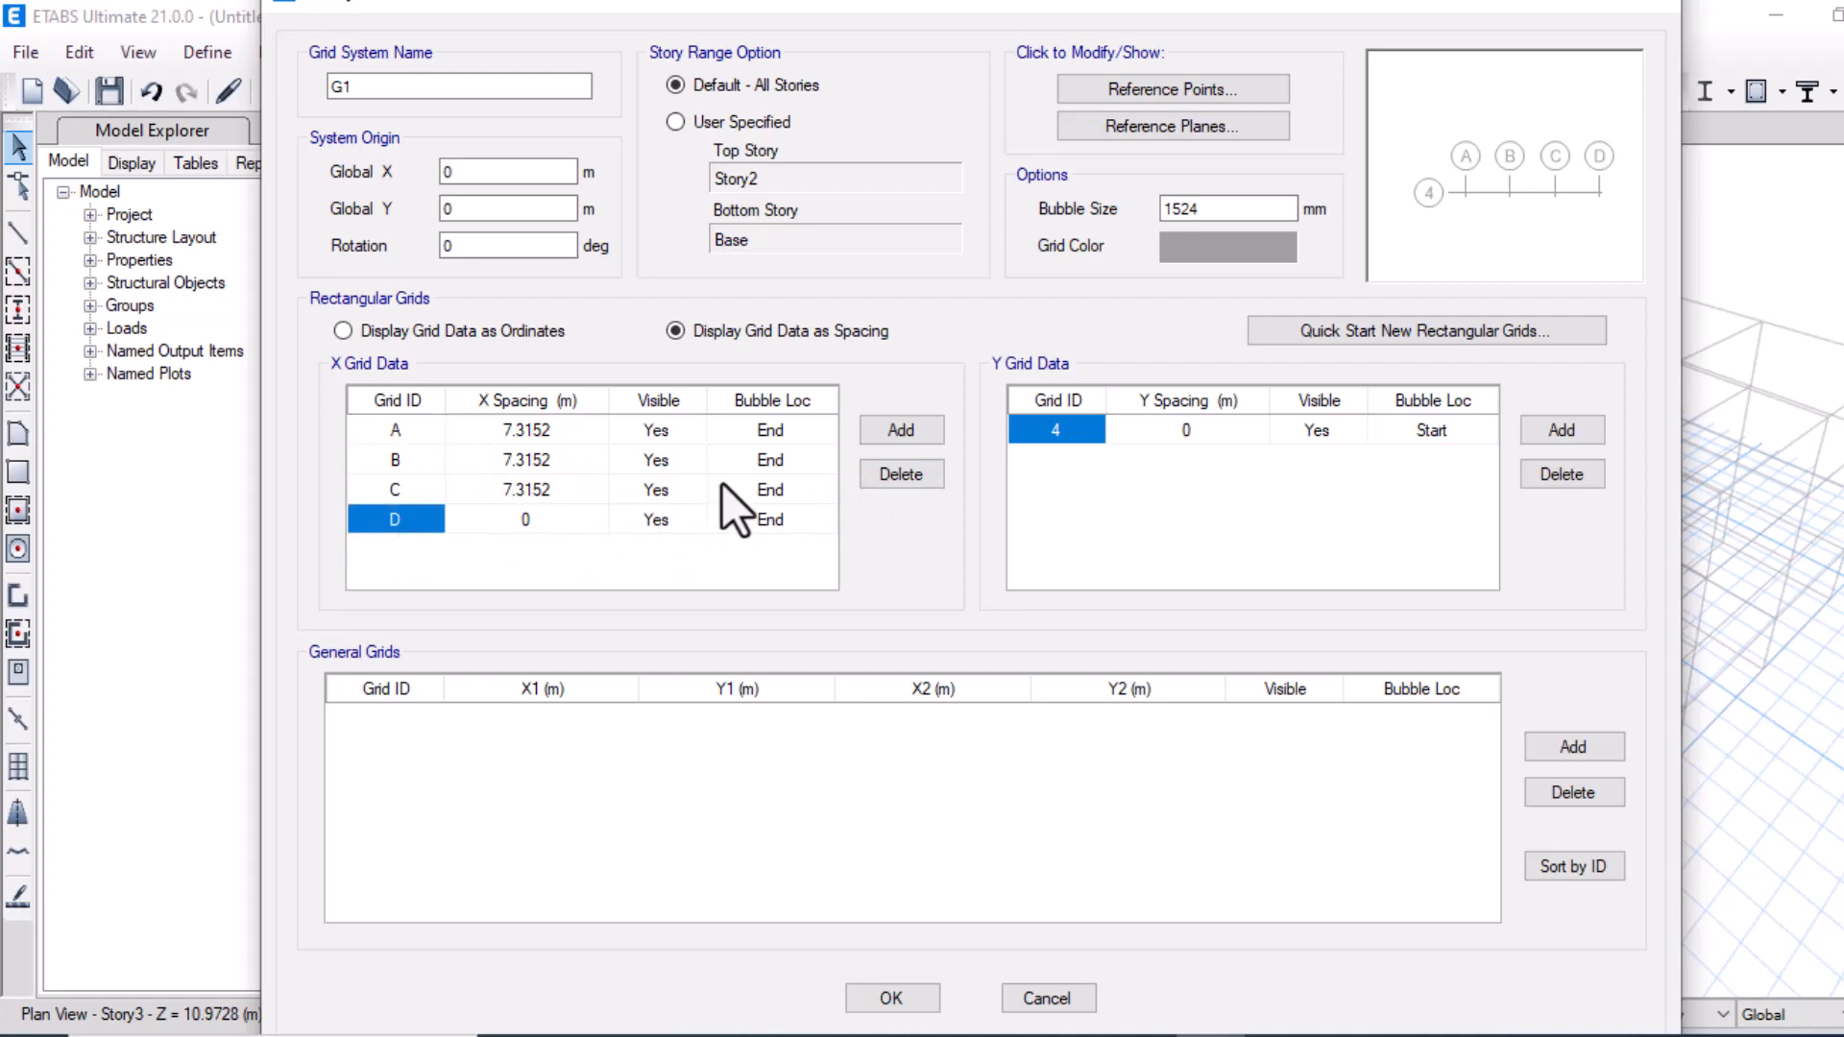
left_click(874, 484)
left_click(874, 484)
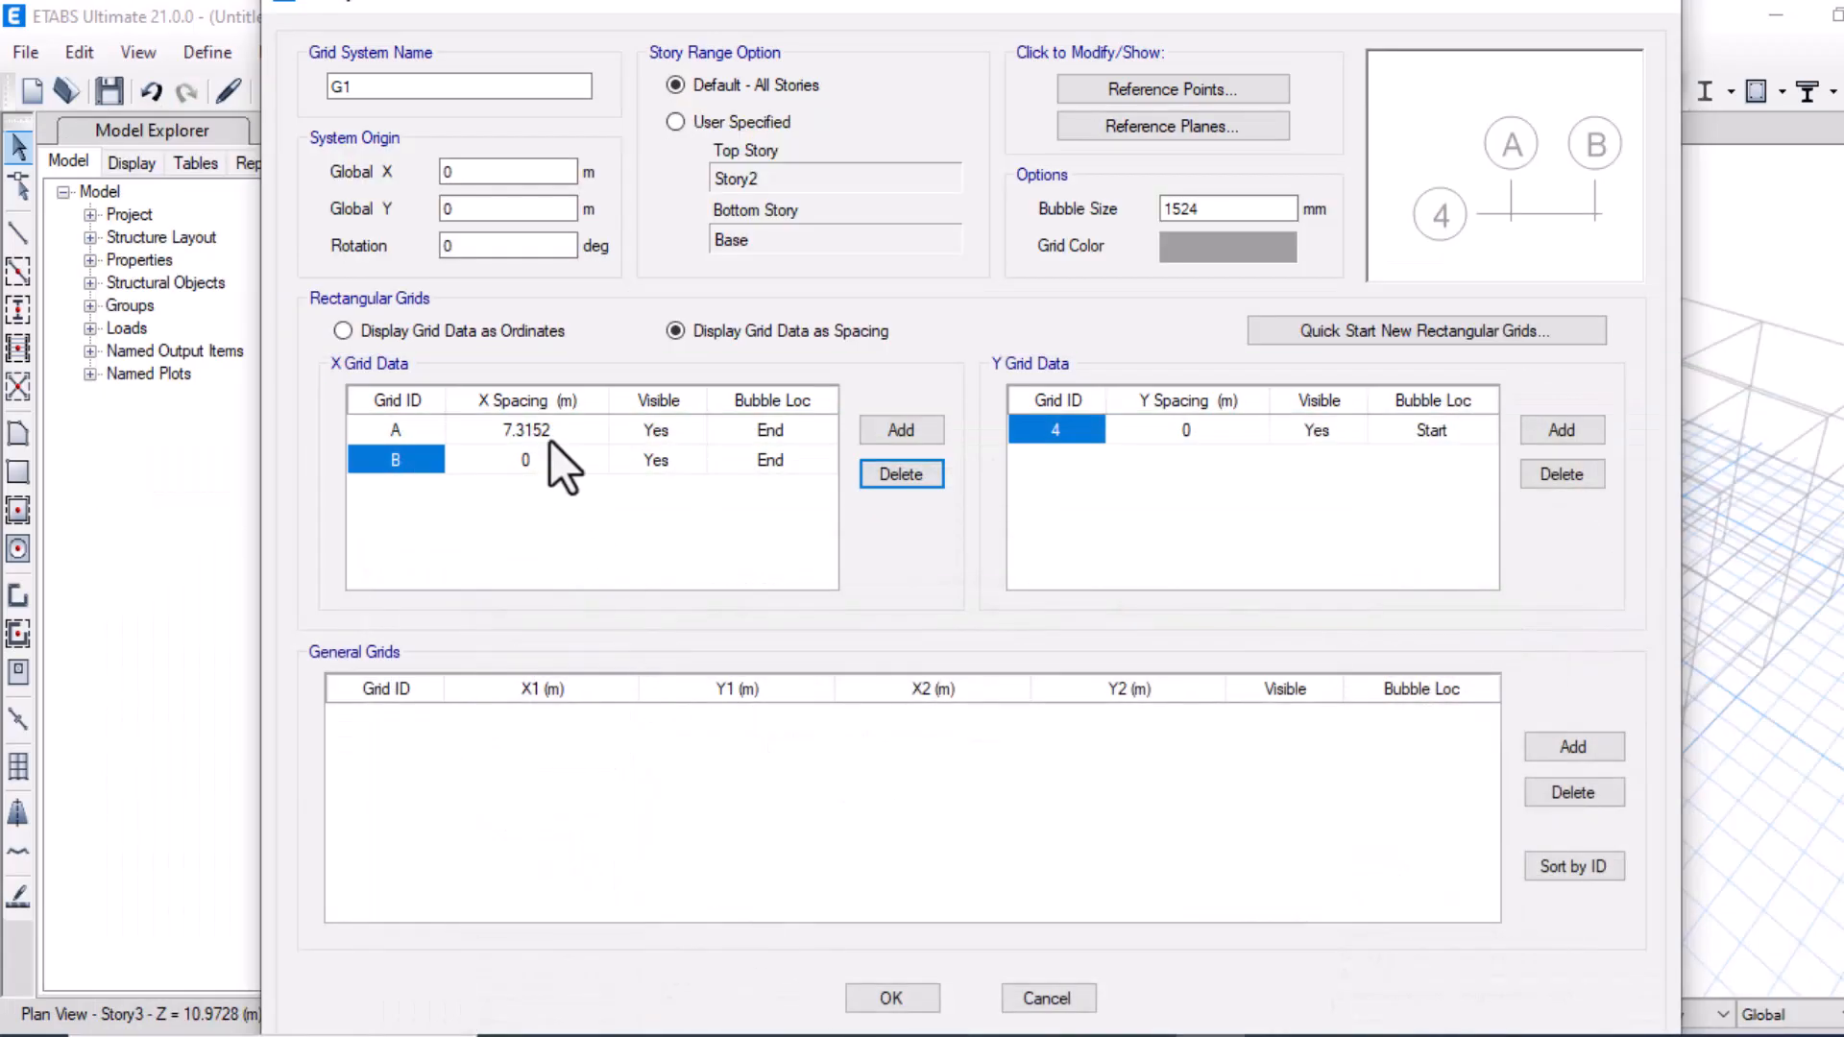
Set grid A's X spacing to 3 m and confirm the grid system and story dialogs
left_click(543, 429)
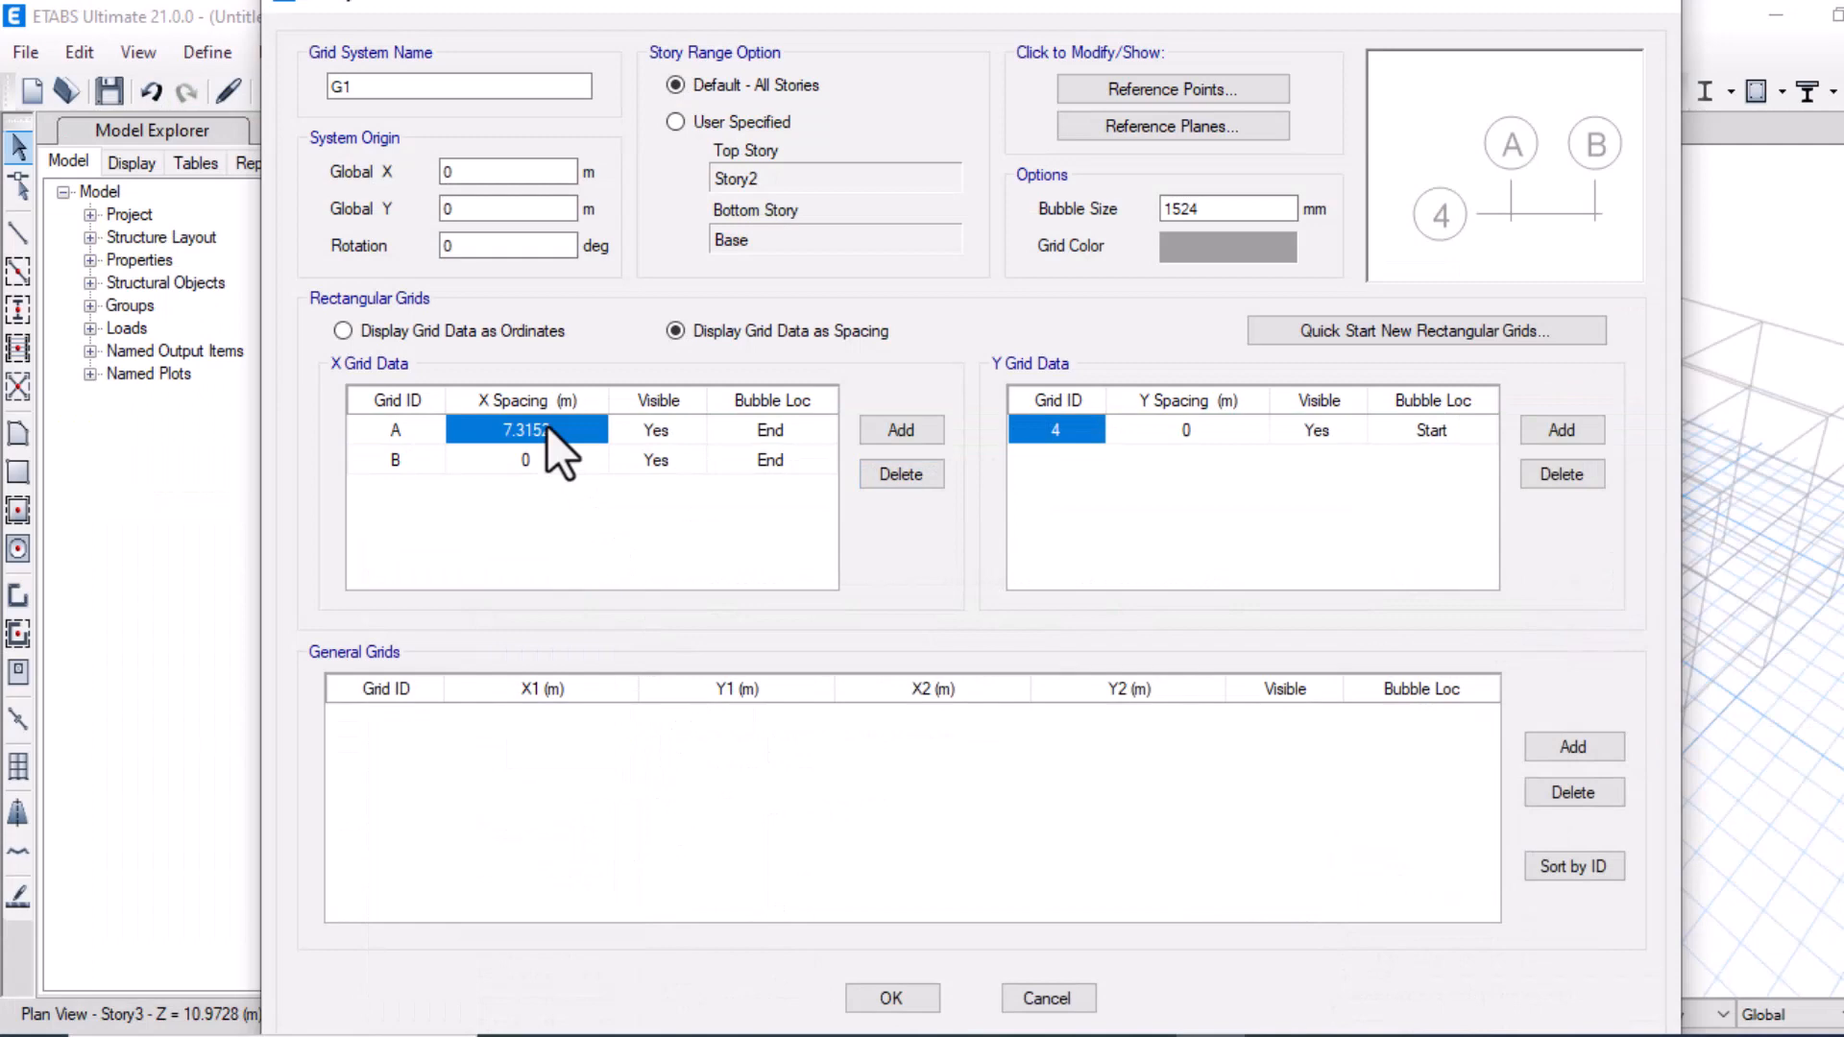
type("3")
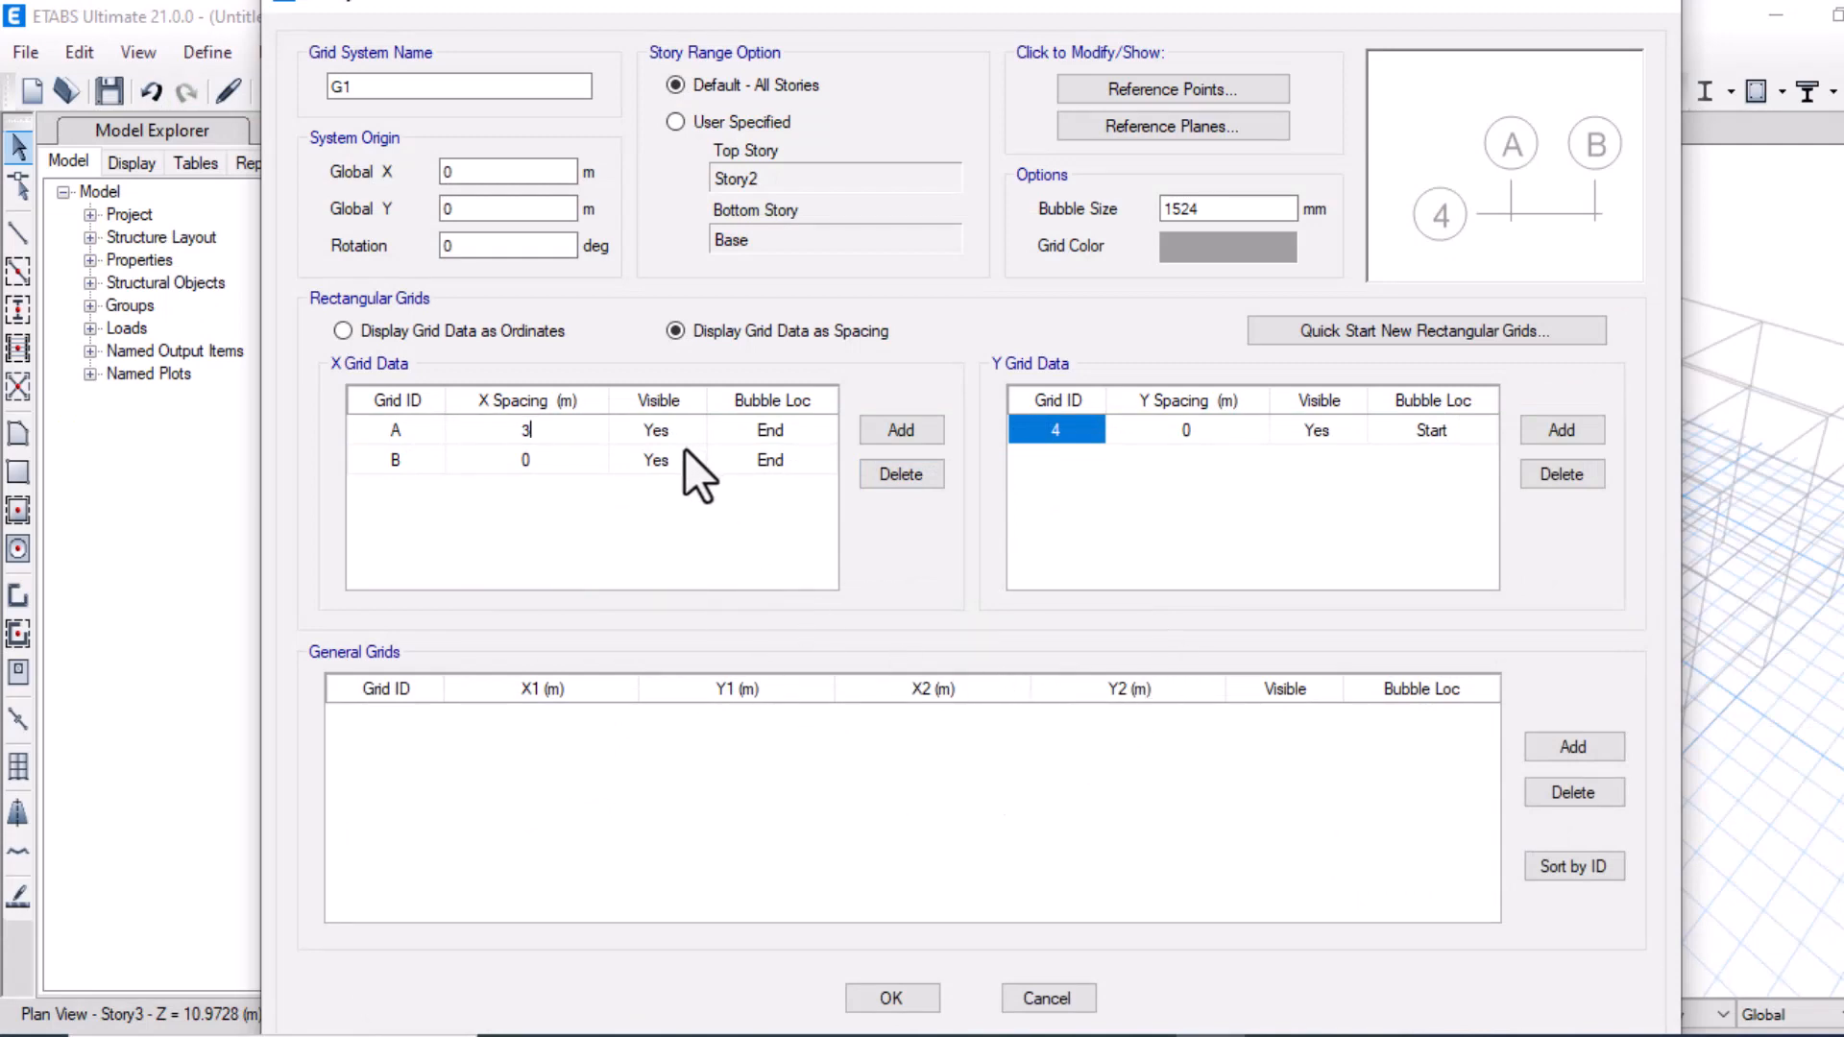
left_click(893, 998)
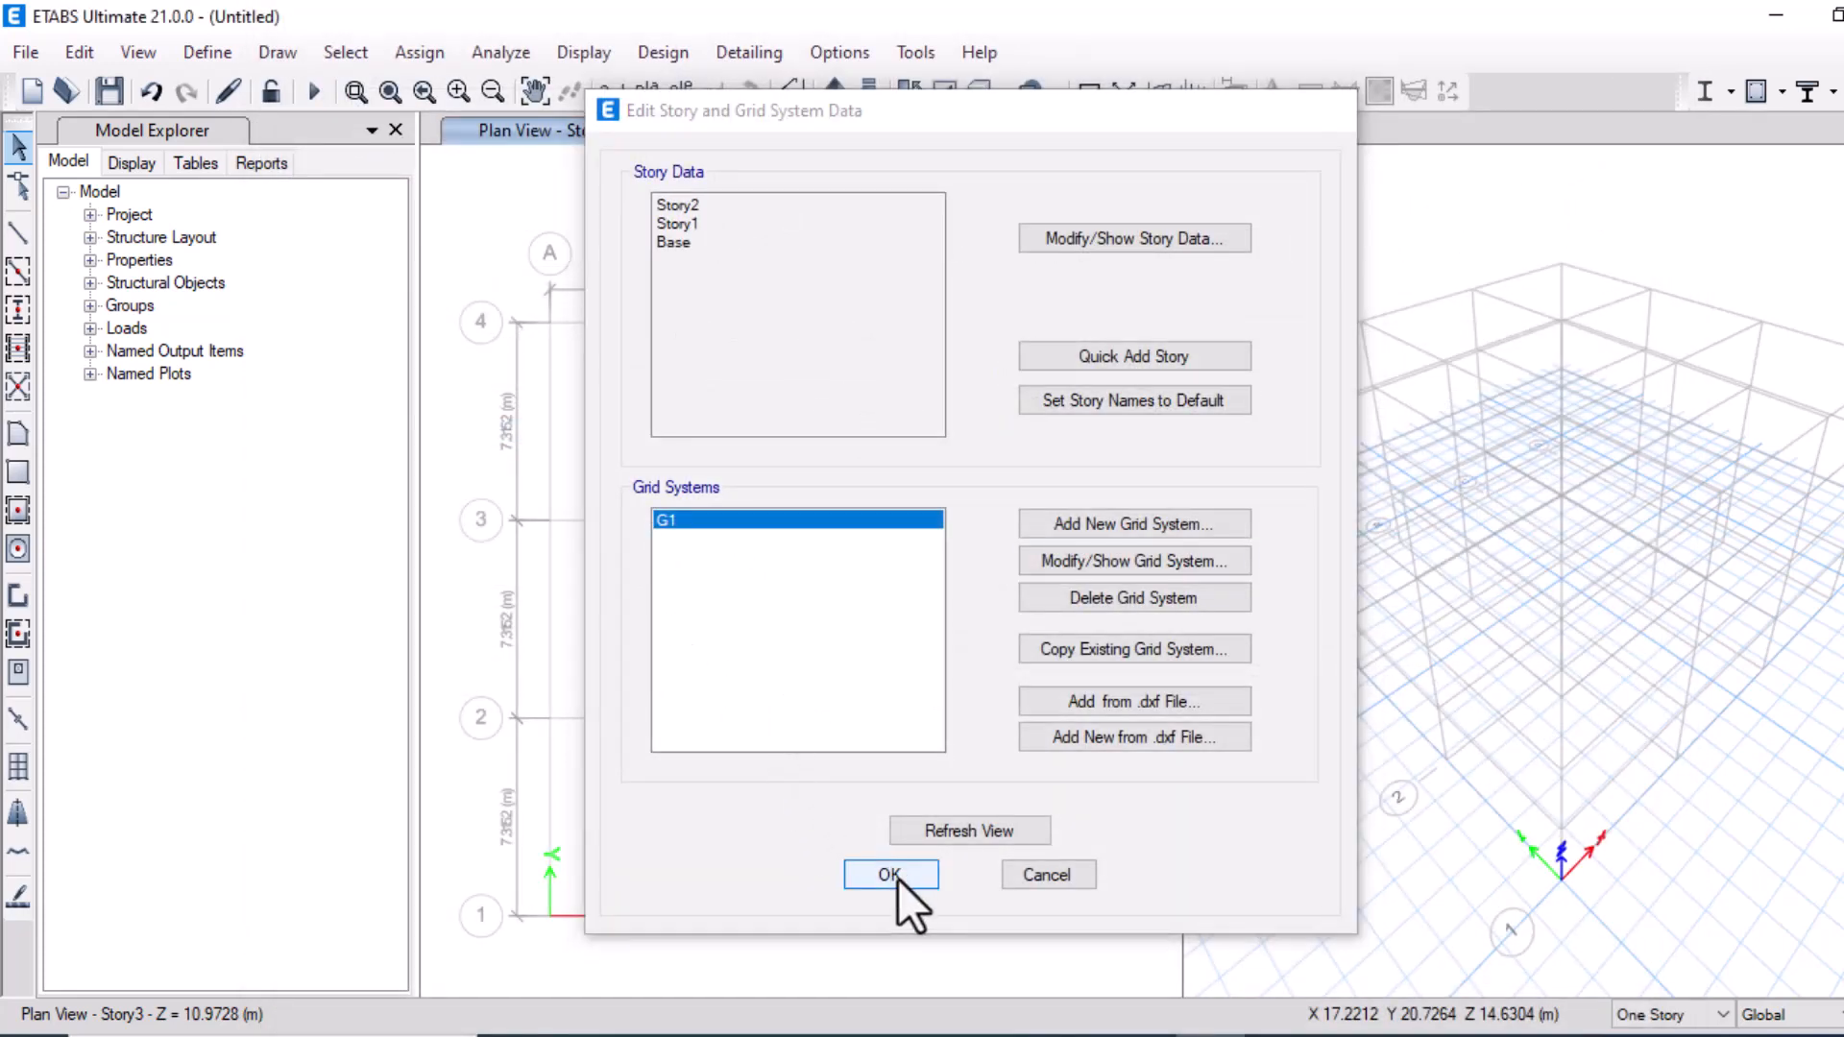
left_click(895, 877)
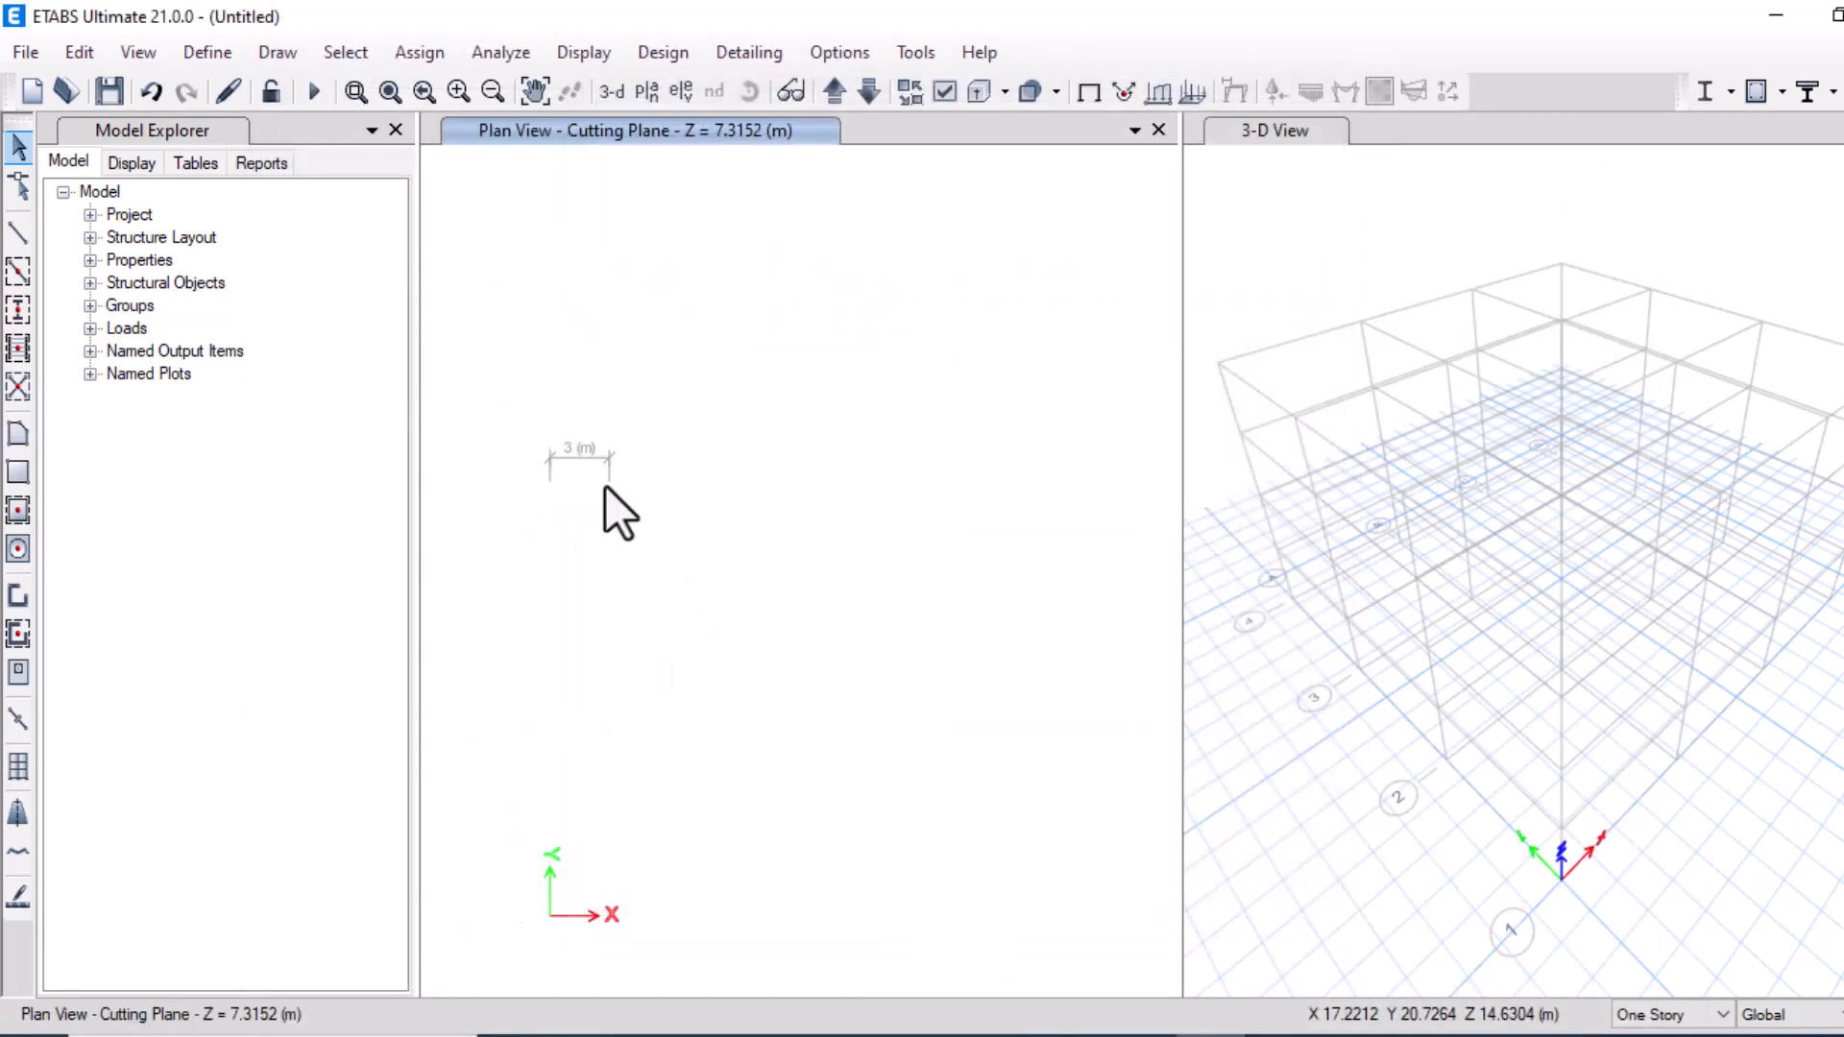
Switch the plan view to the elevation along grid line 4
left_click(680, 92)
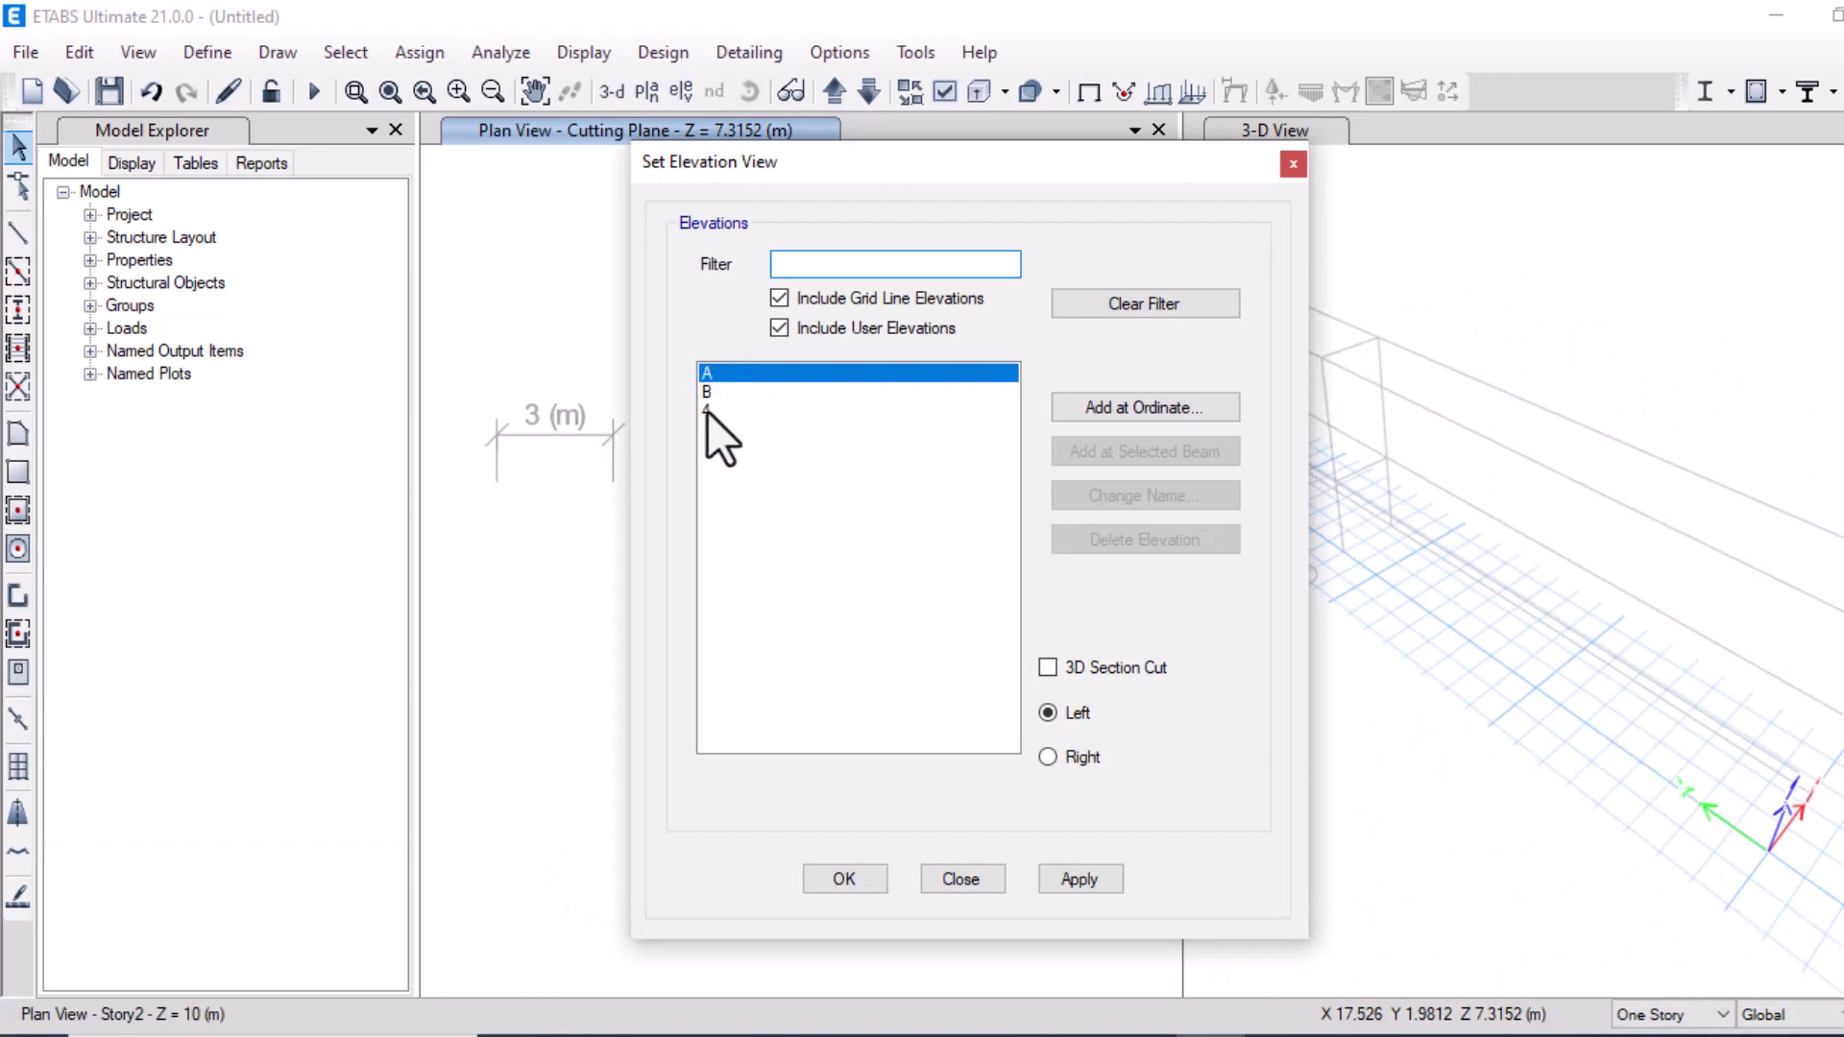
left_click(706, 411)
left_click(1056, 886)
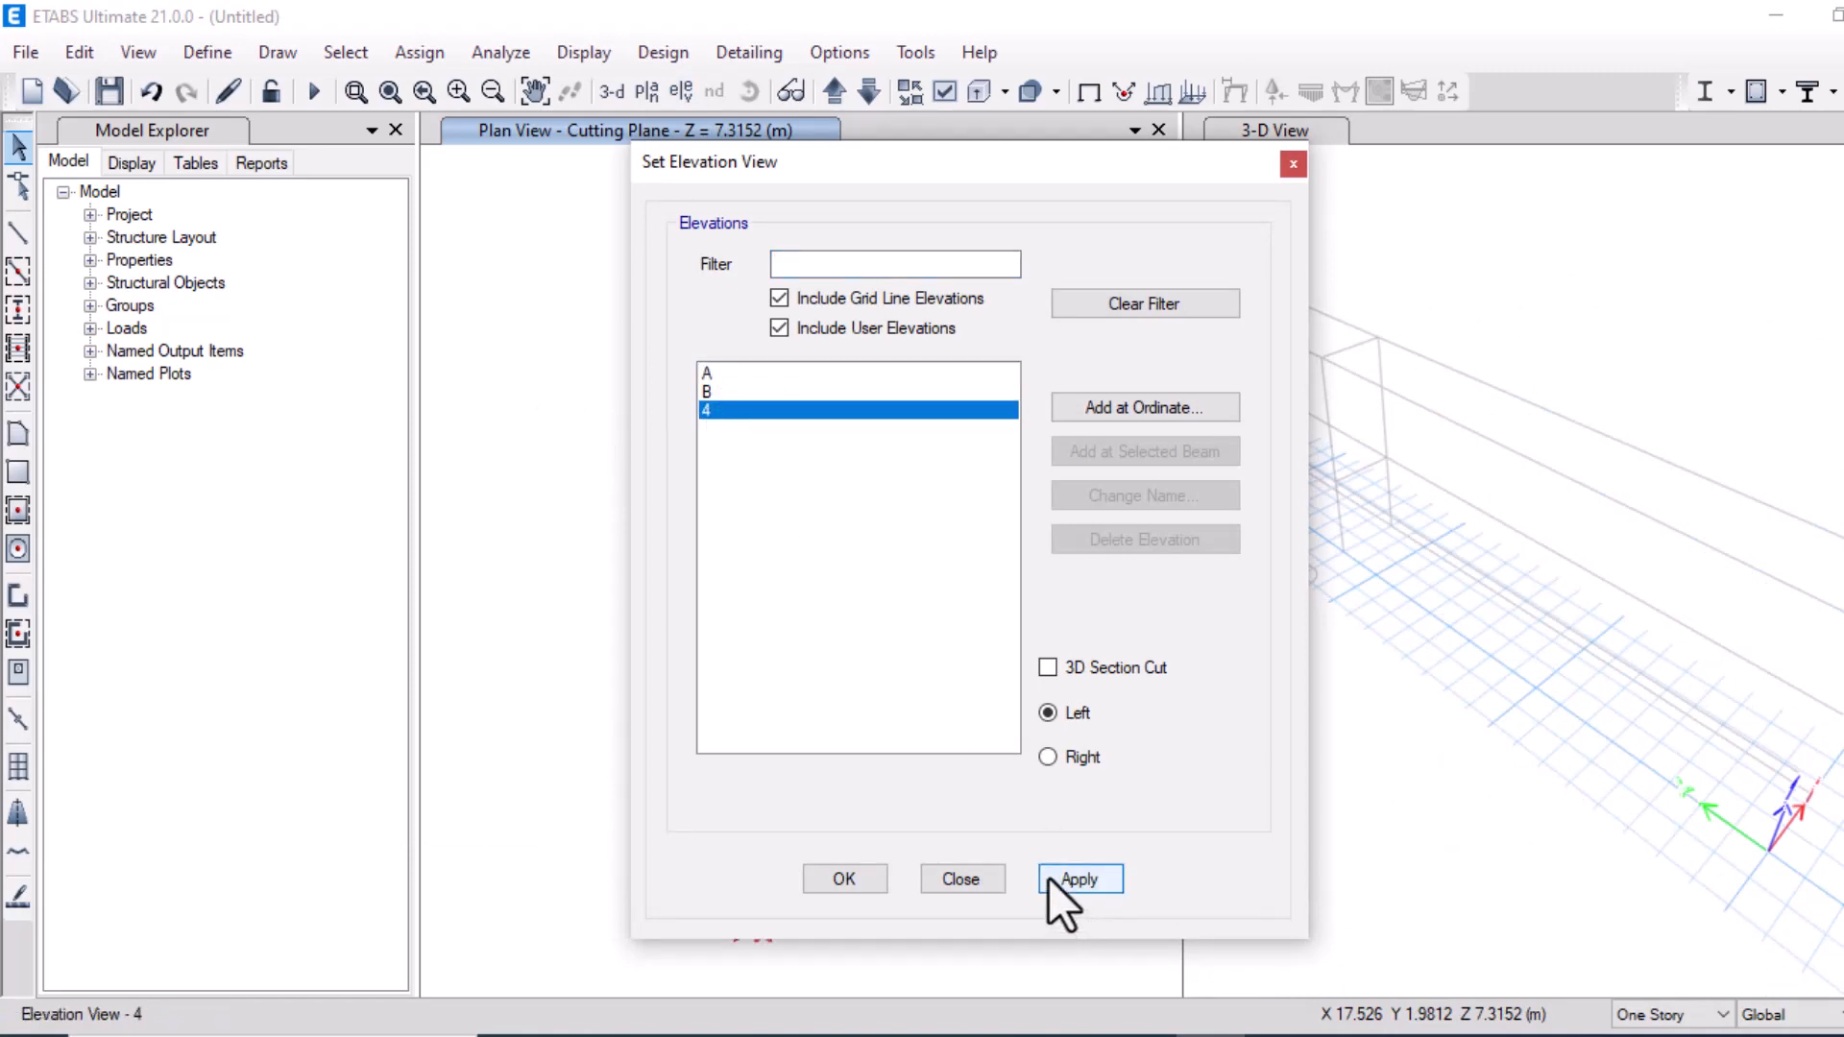
left_click(827, 876)
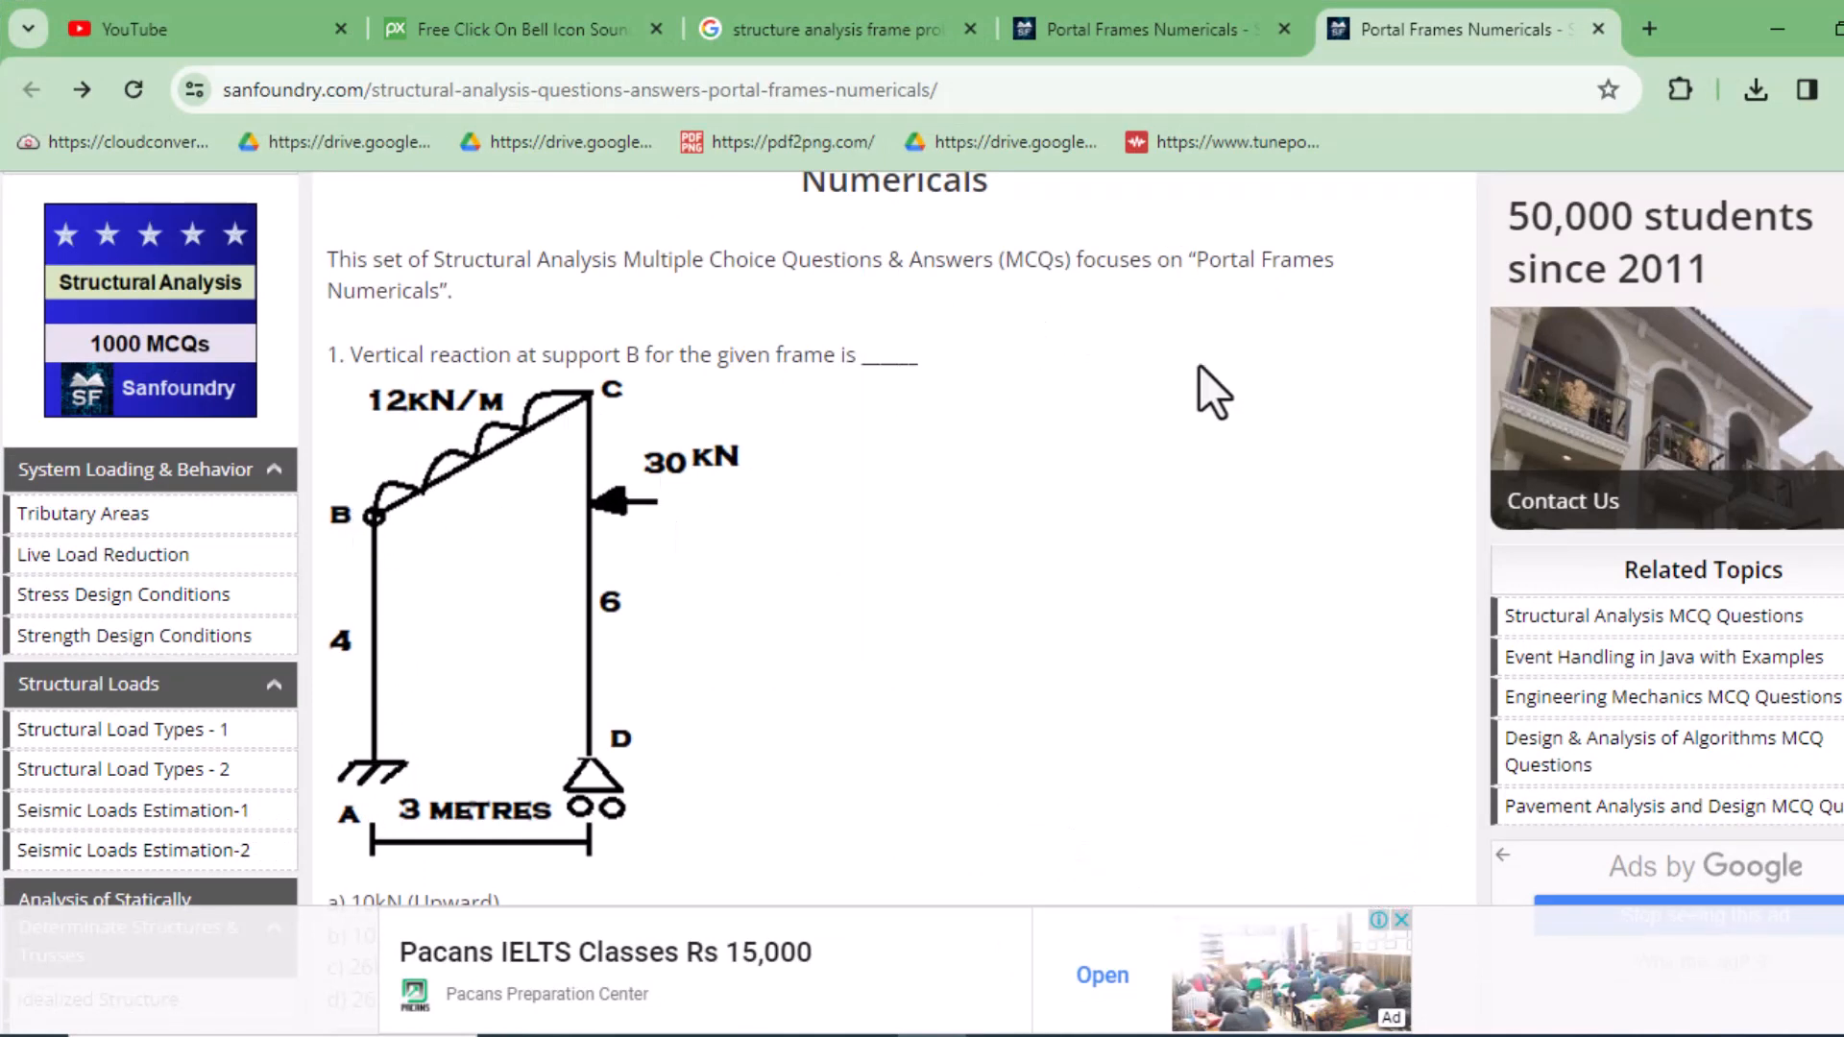
Return to ETABS and set Story2's height to 2 m in the story data, then confirm
left_click(1778, 29)
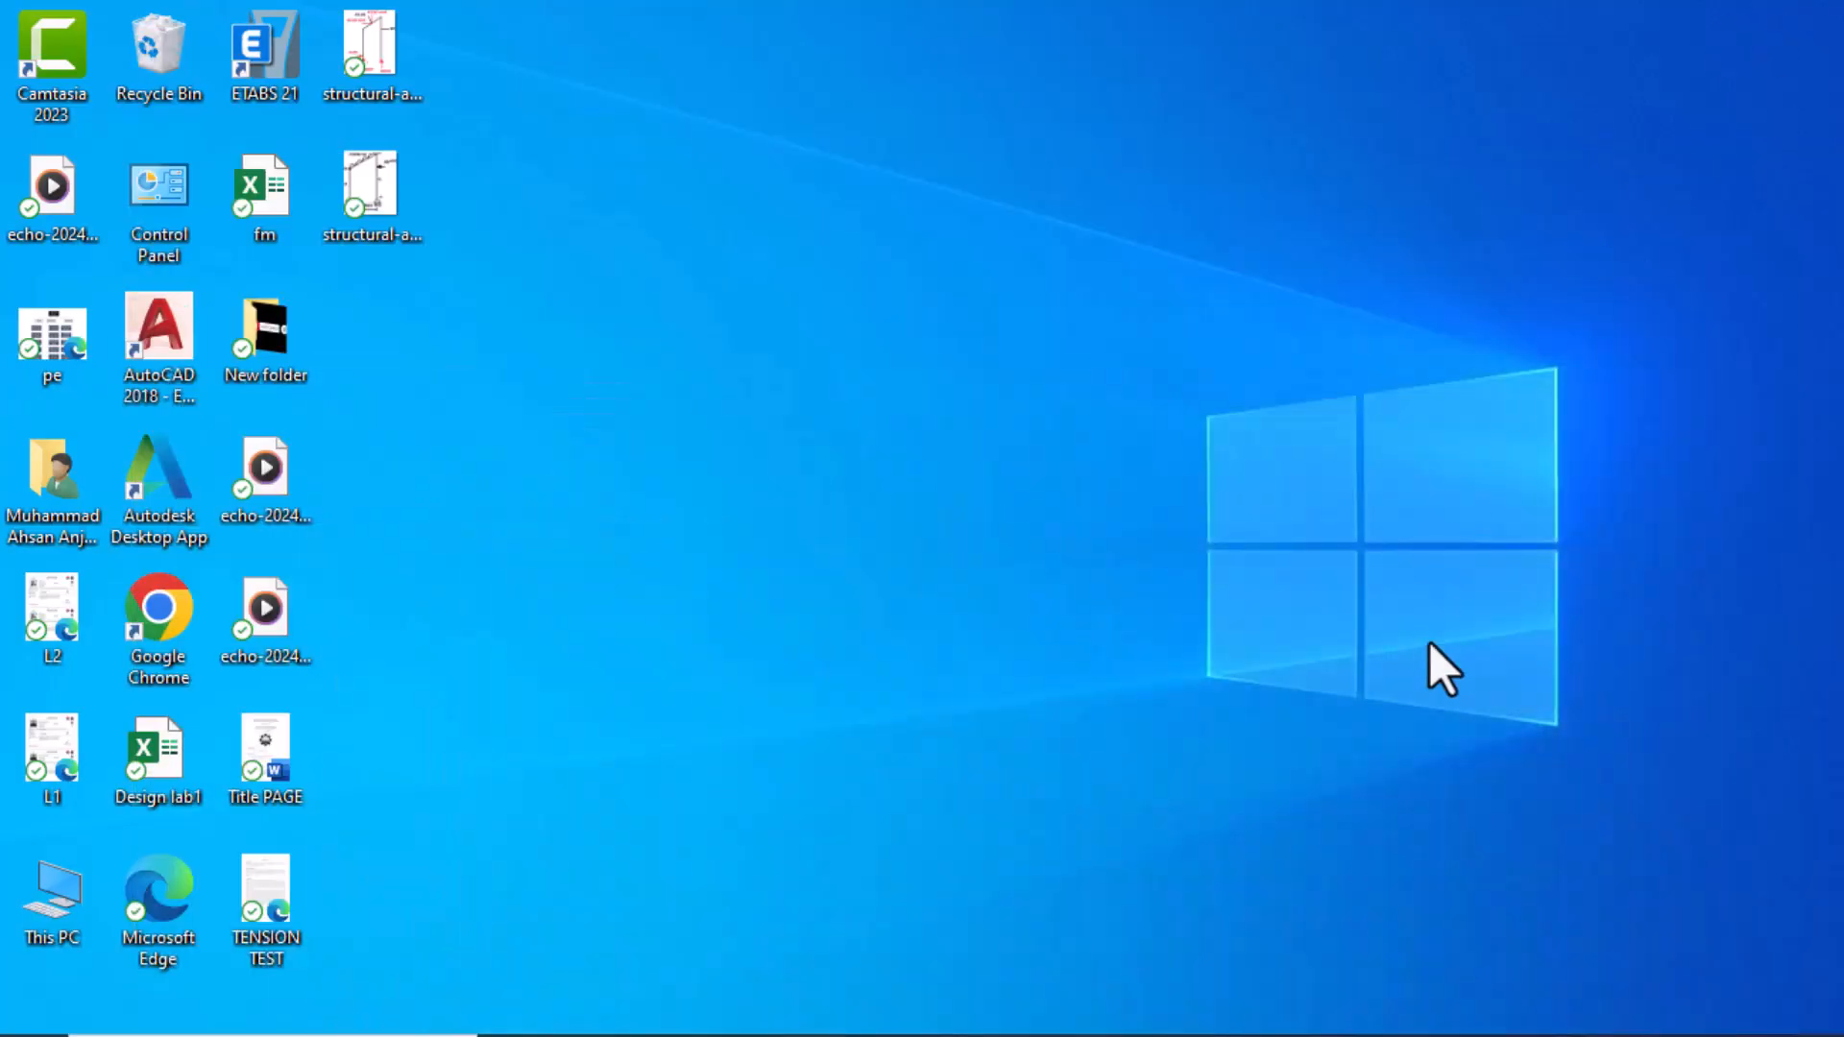
left_click(1212, 1035)
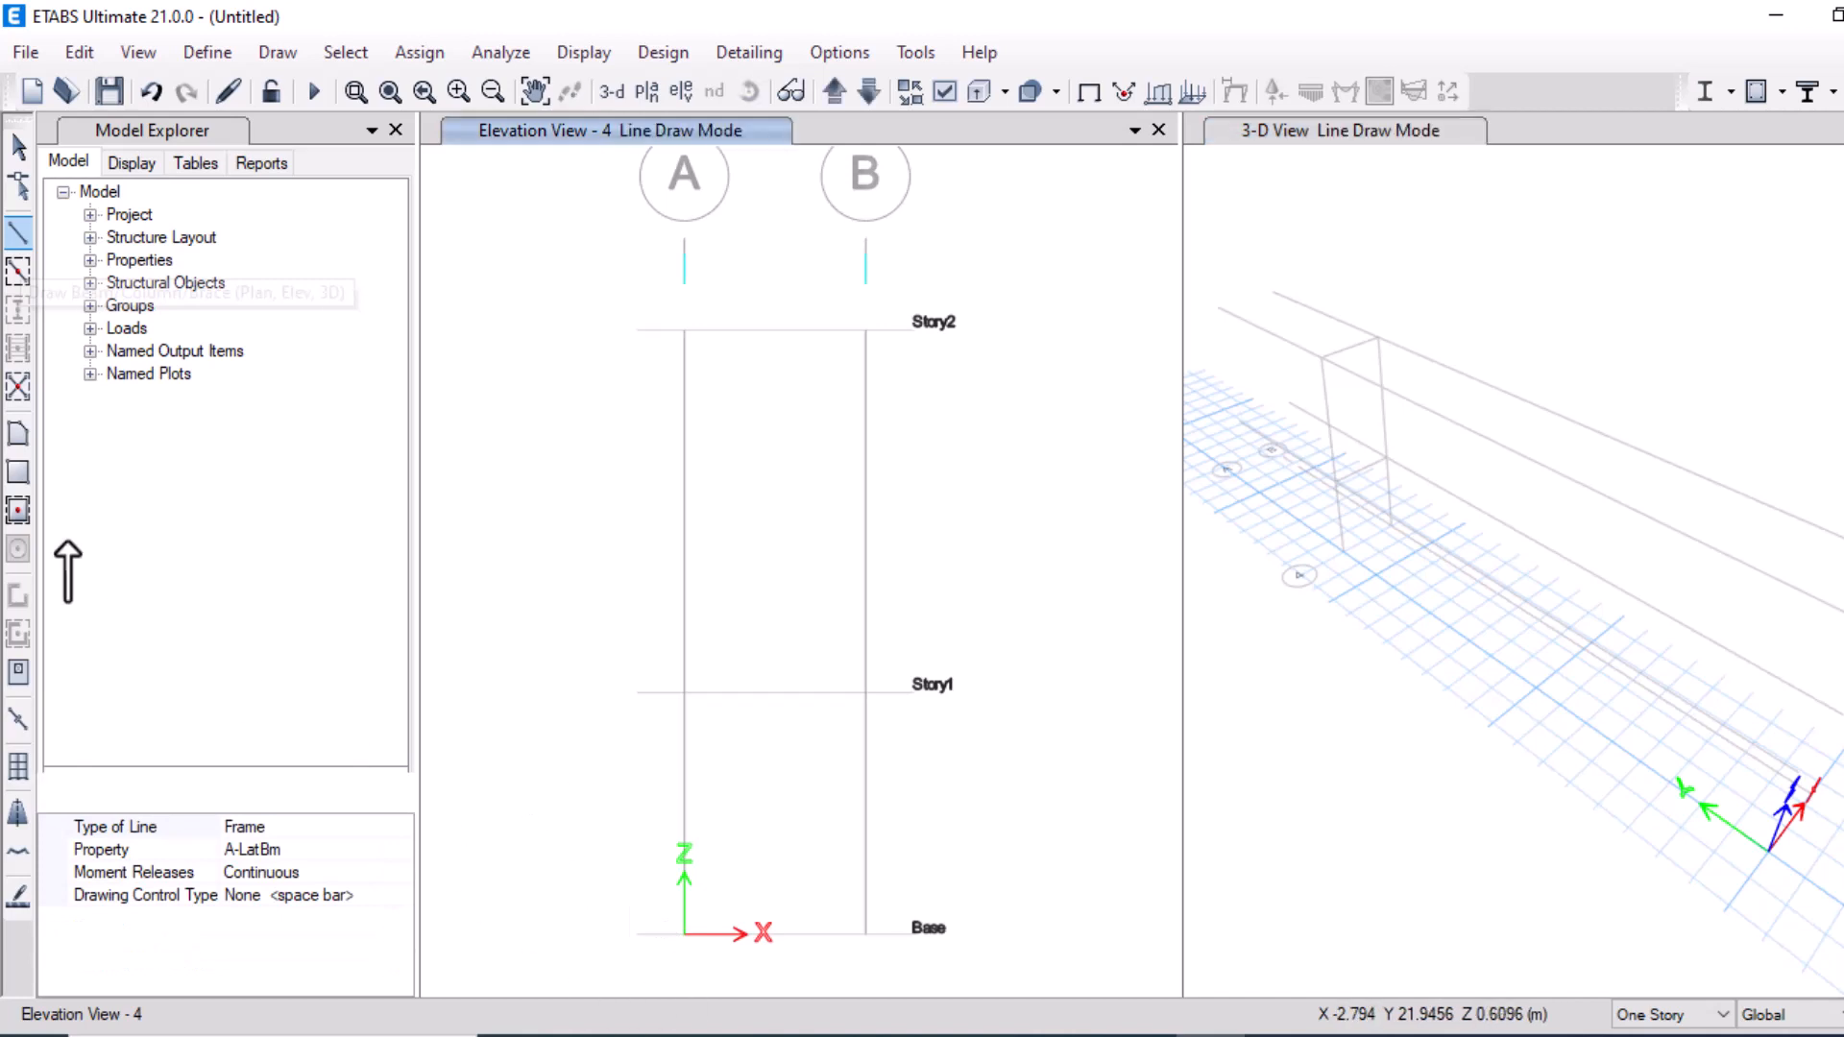
key("Escape")
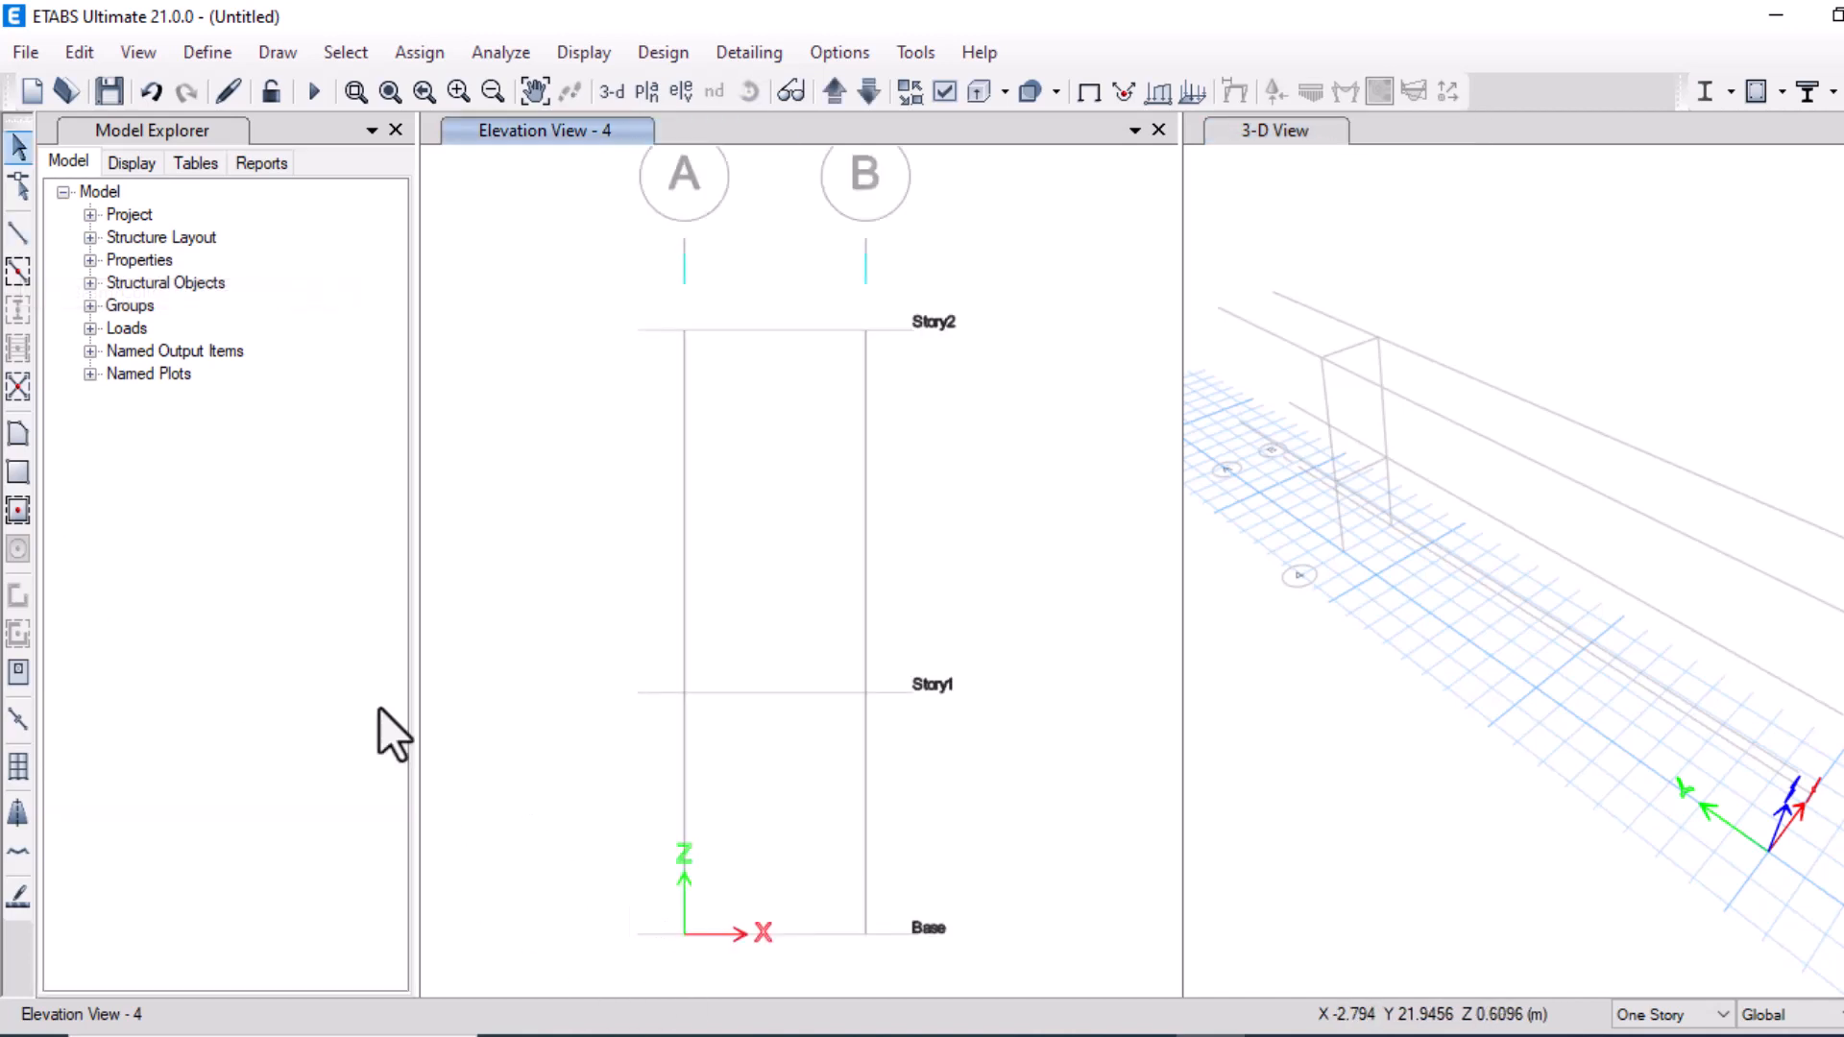
left_click(81, 52)
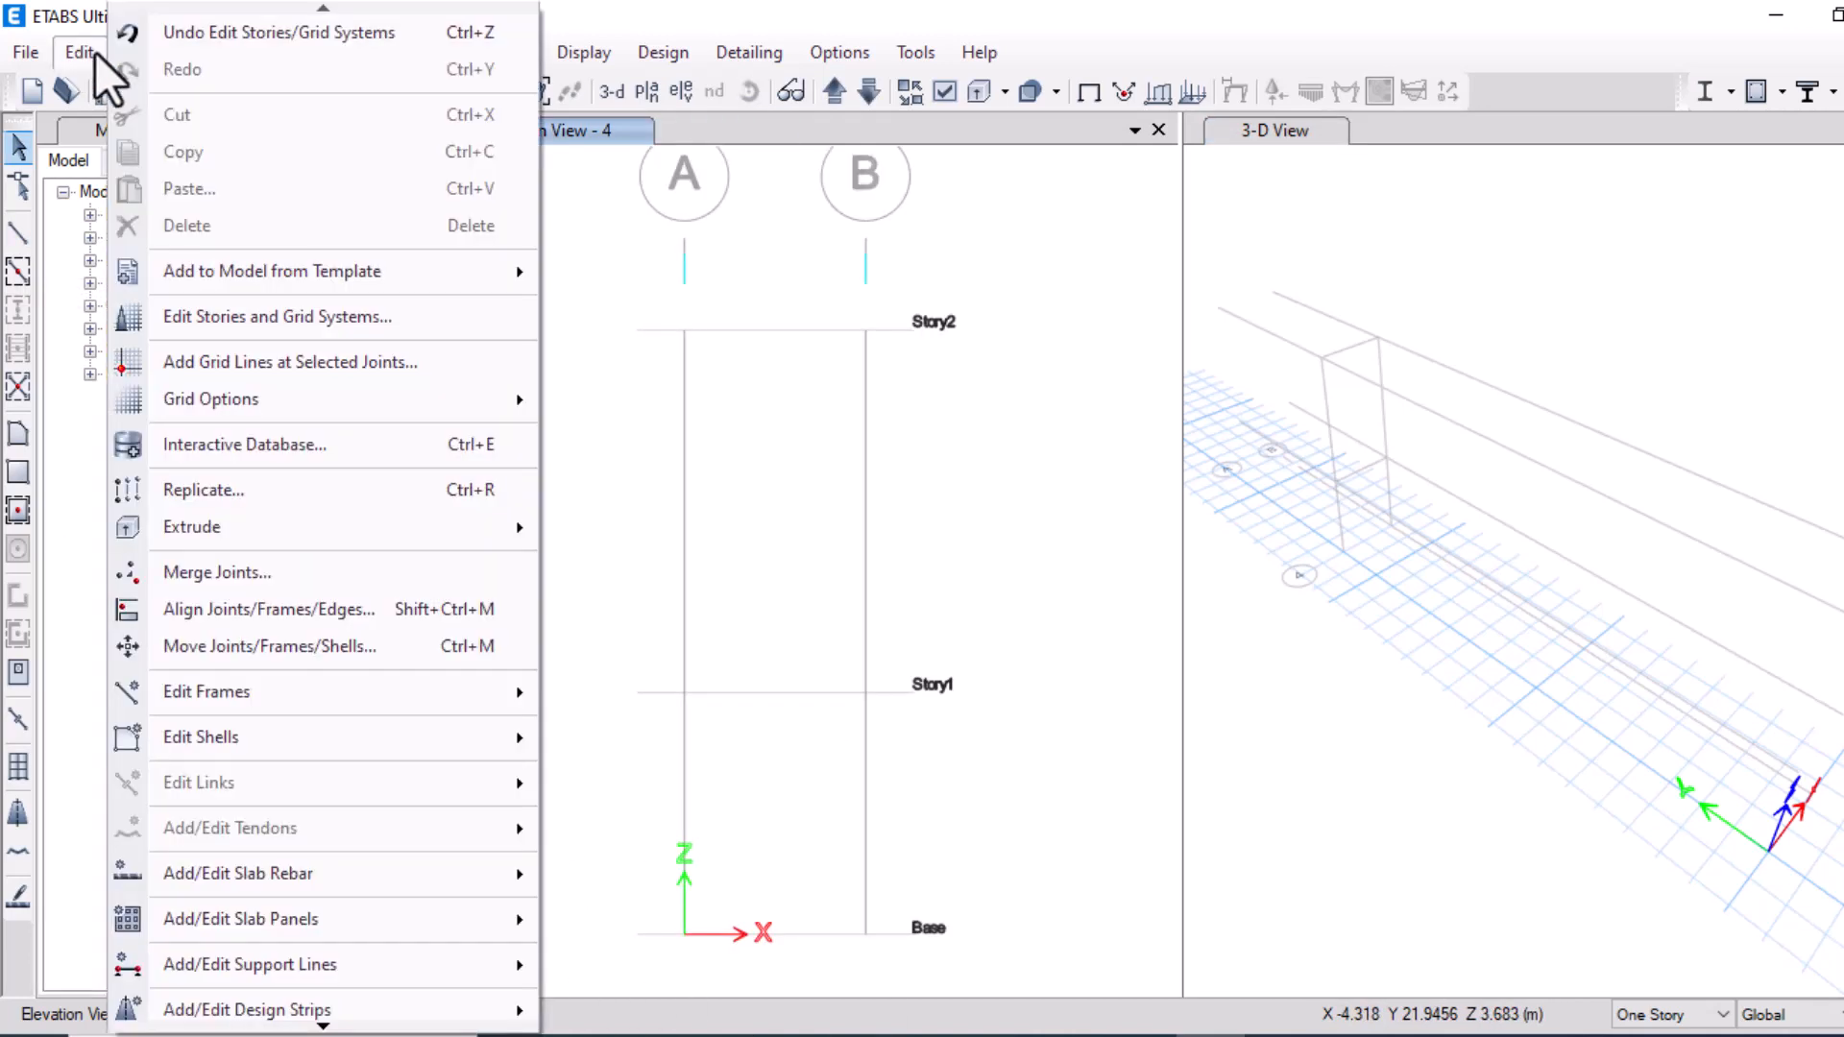
left_click(245, 315)
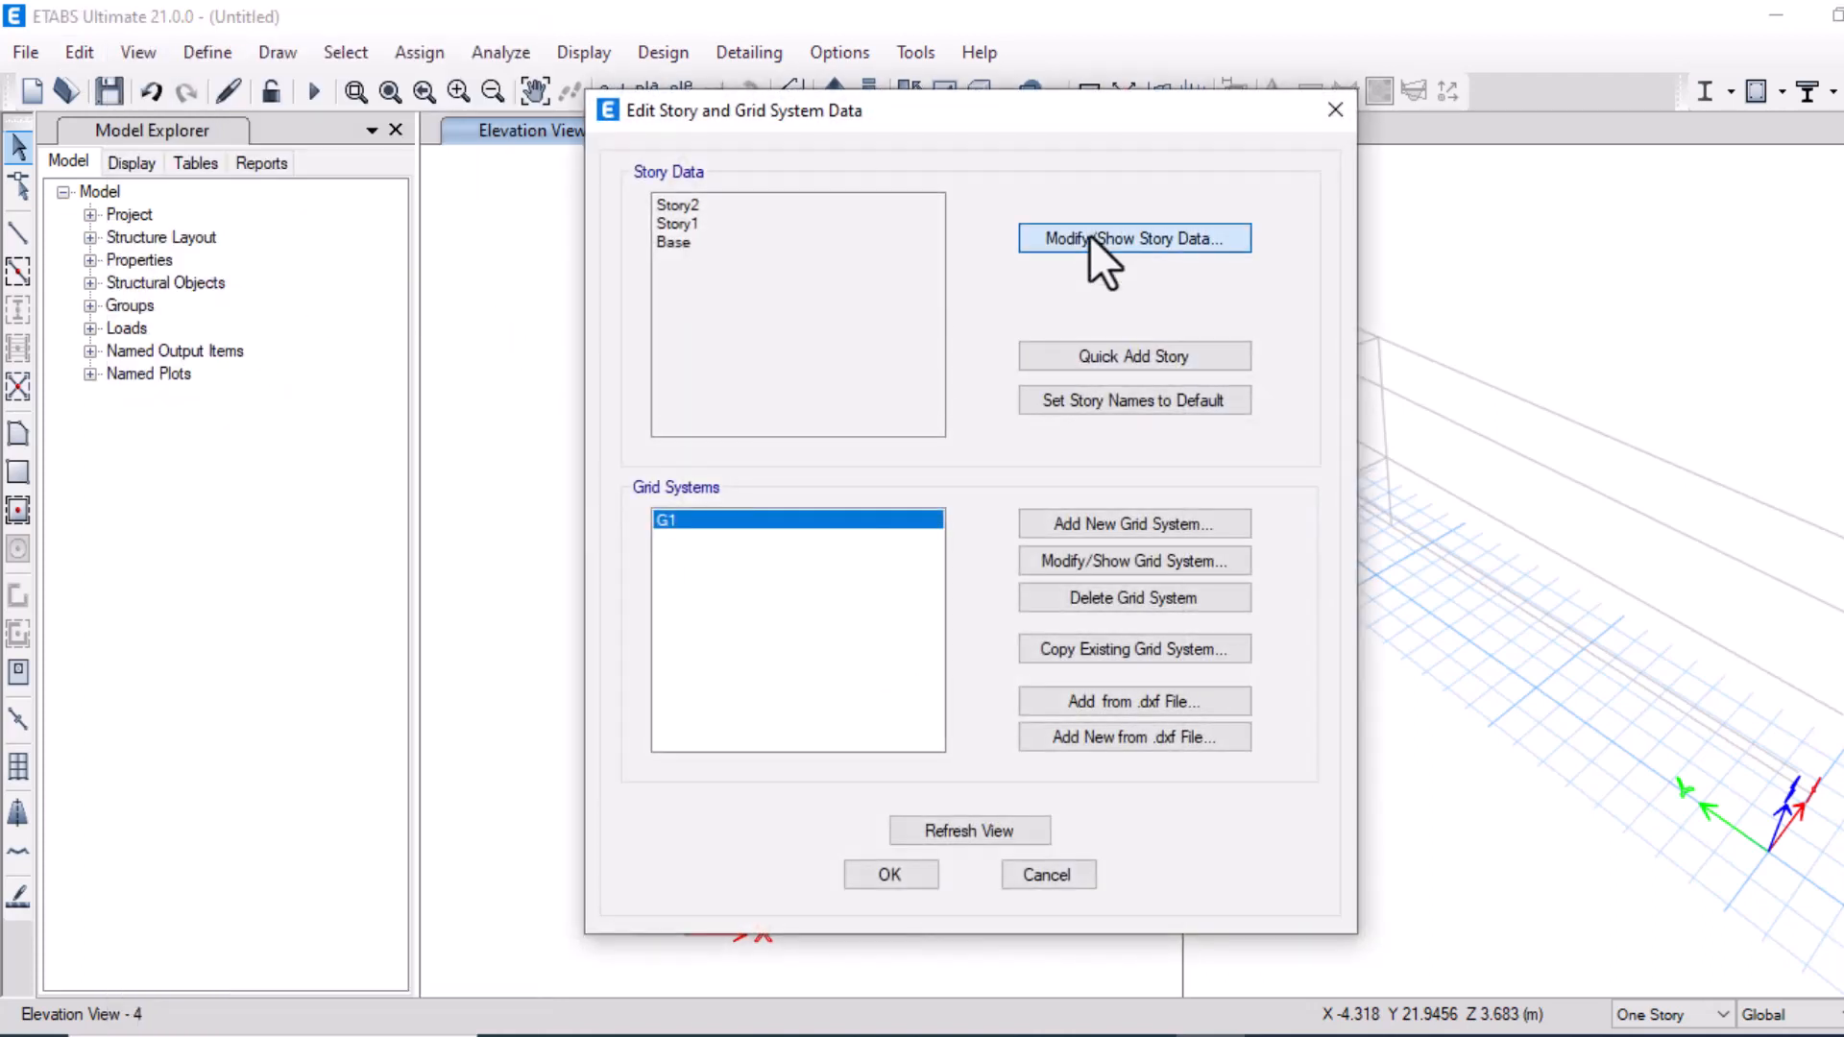
left_click(1091, 236)
left_click(759, 341)
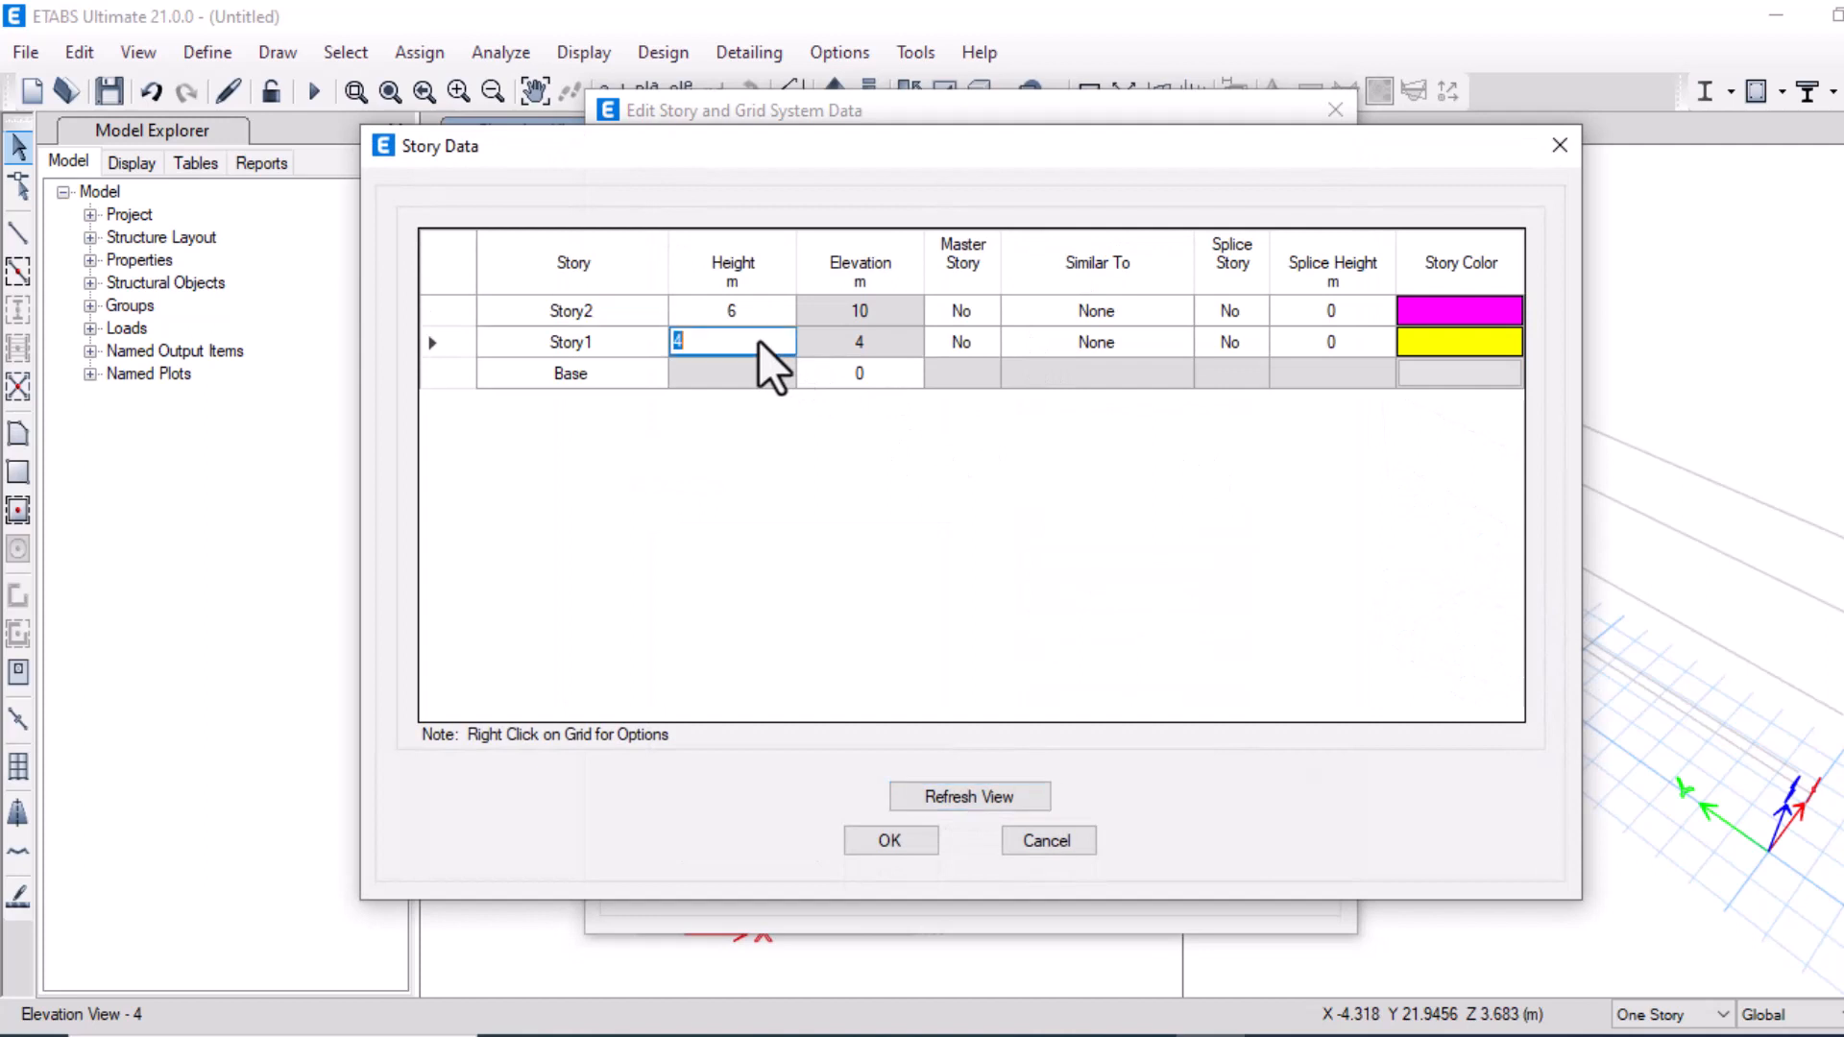
left_click(750, 310)
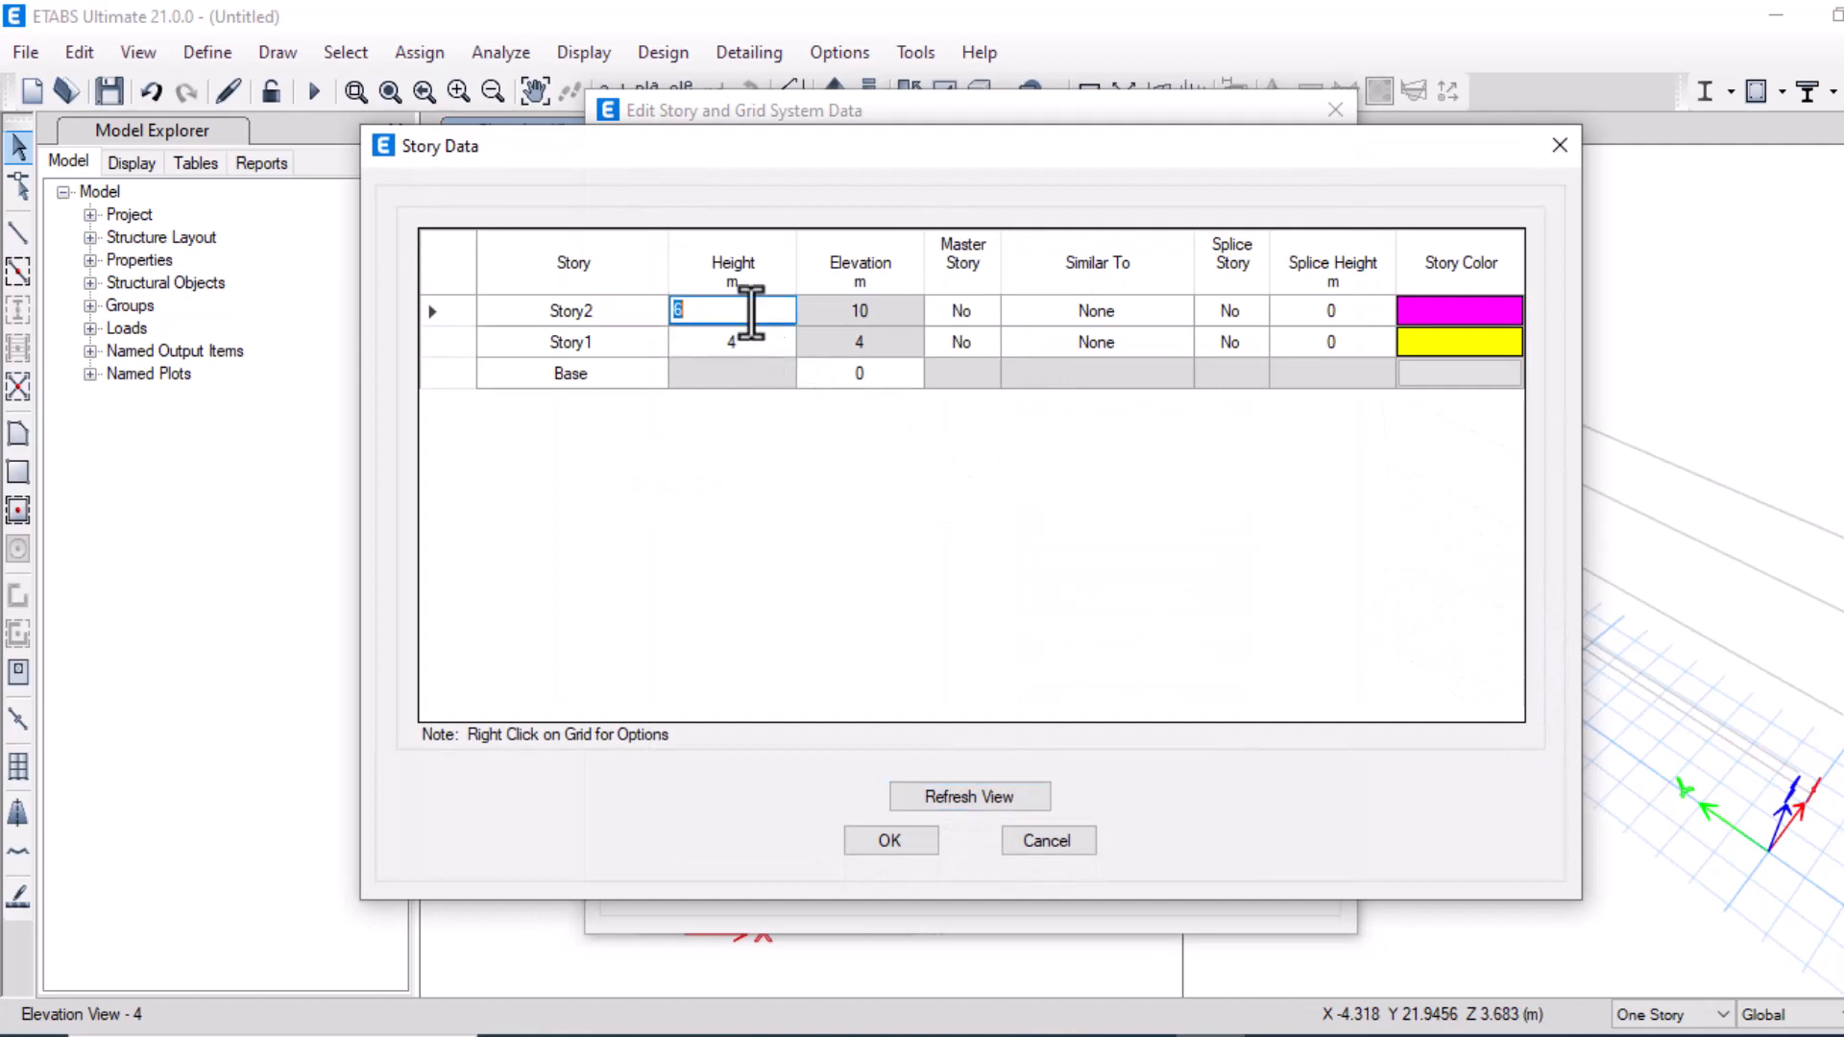
type("2")
left_click(861, 829)
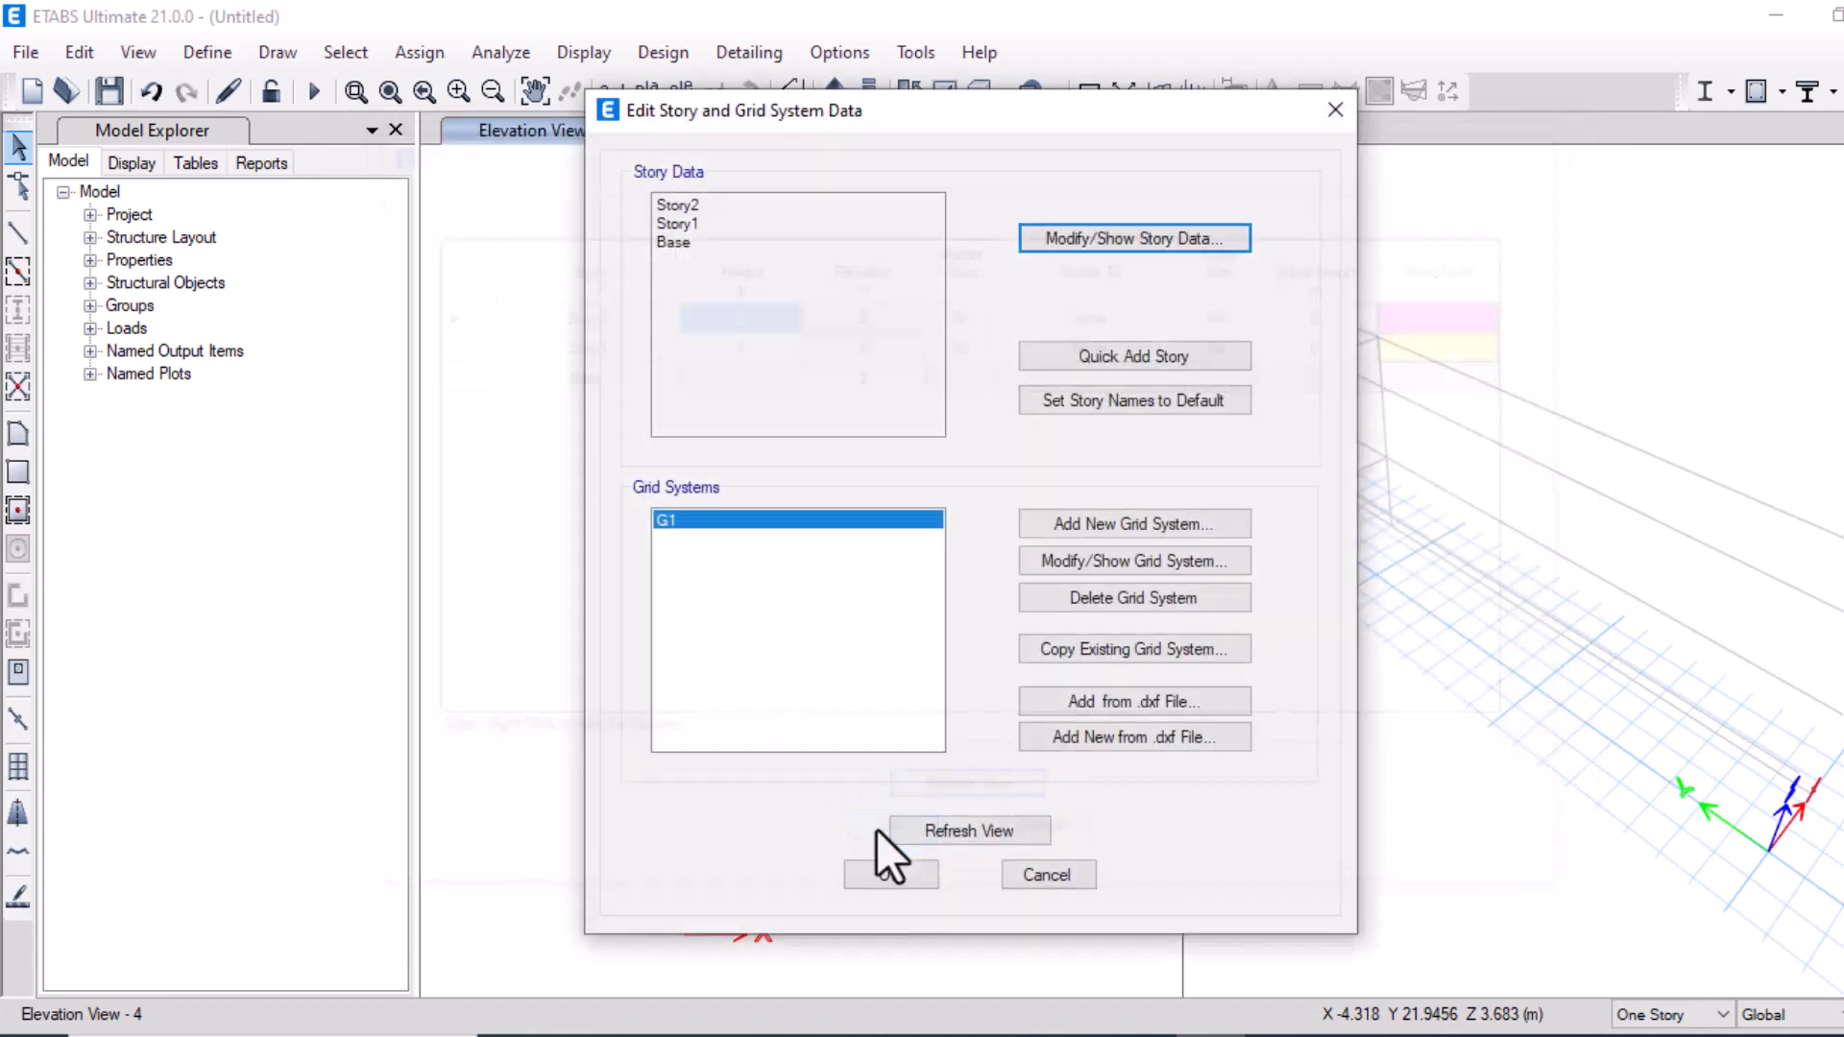
left_click(889, 868)
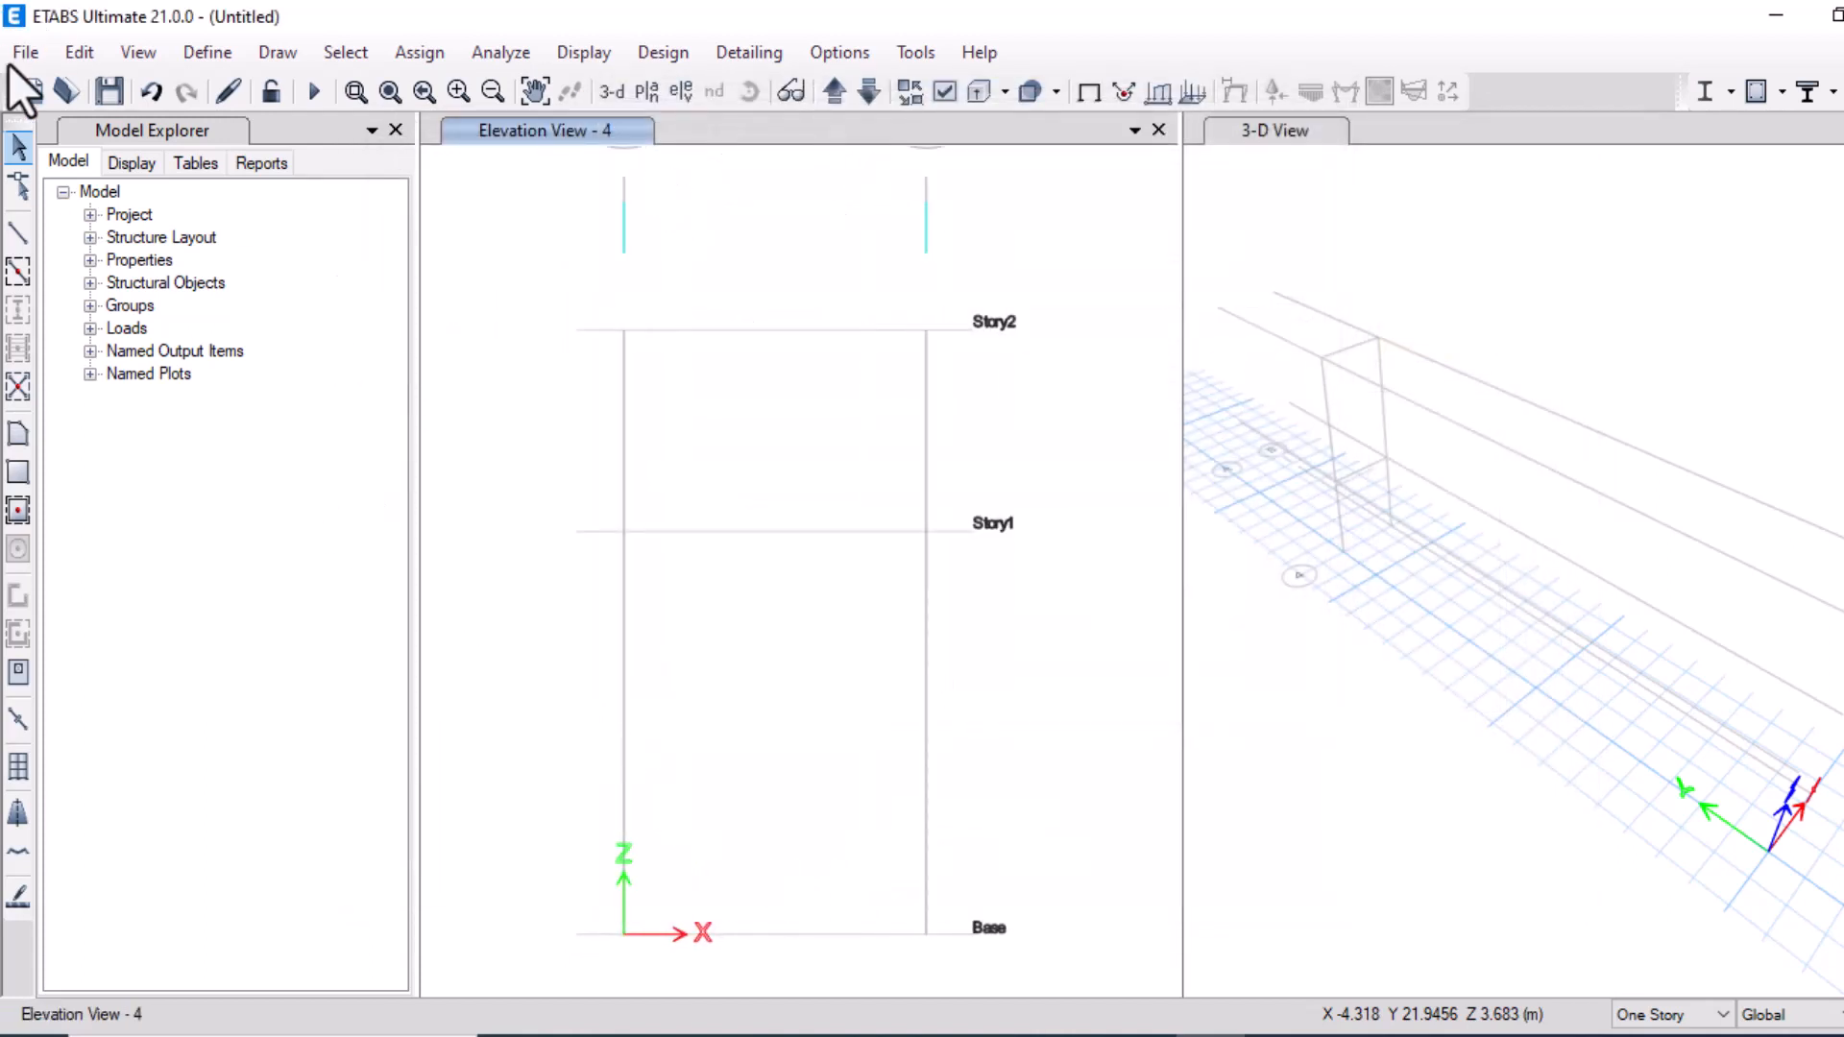
Draw the frame from the base at grid A up to Story1, across to Story2 at grid B, and down to the base
left_click(16, 244)
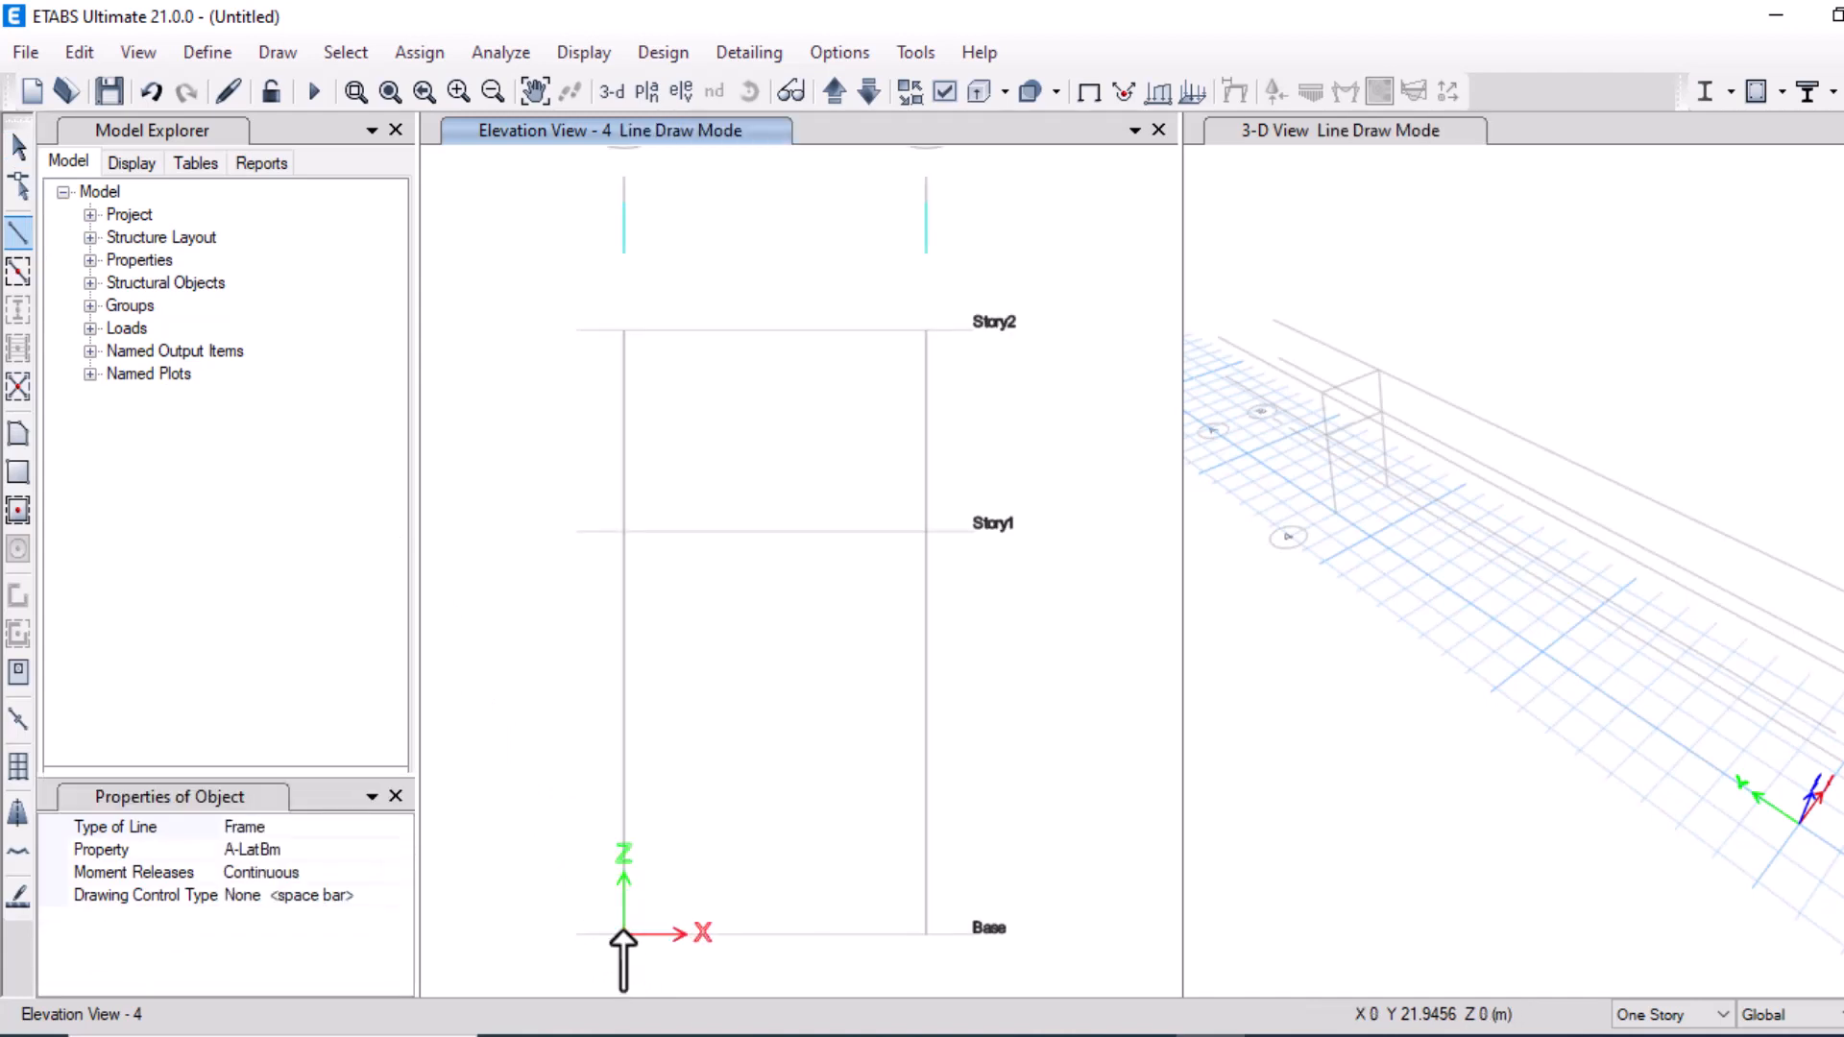
left_click(623, 831)
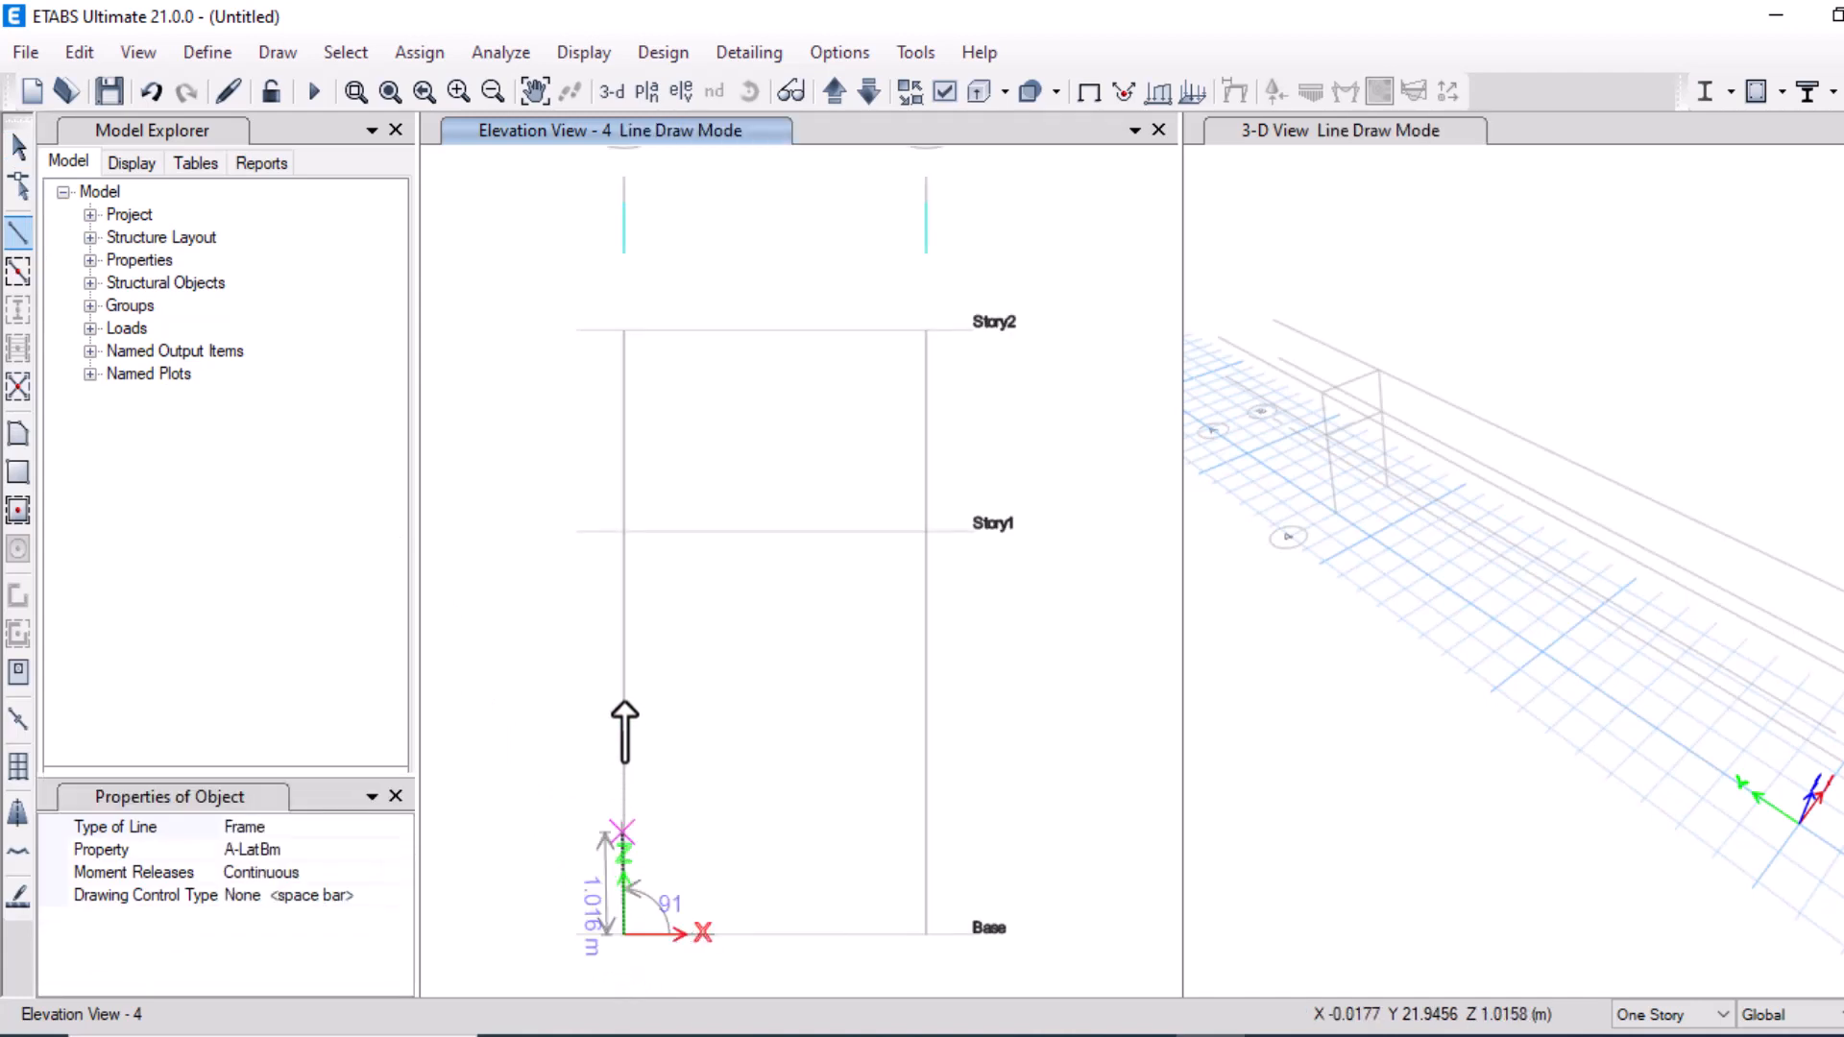
left_click(624, 529)
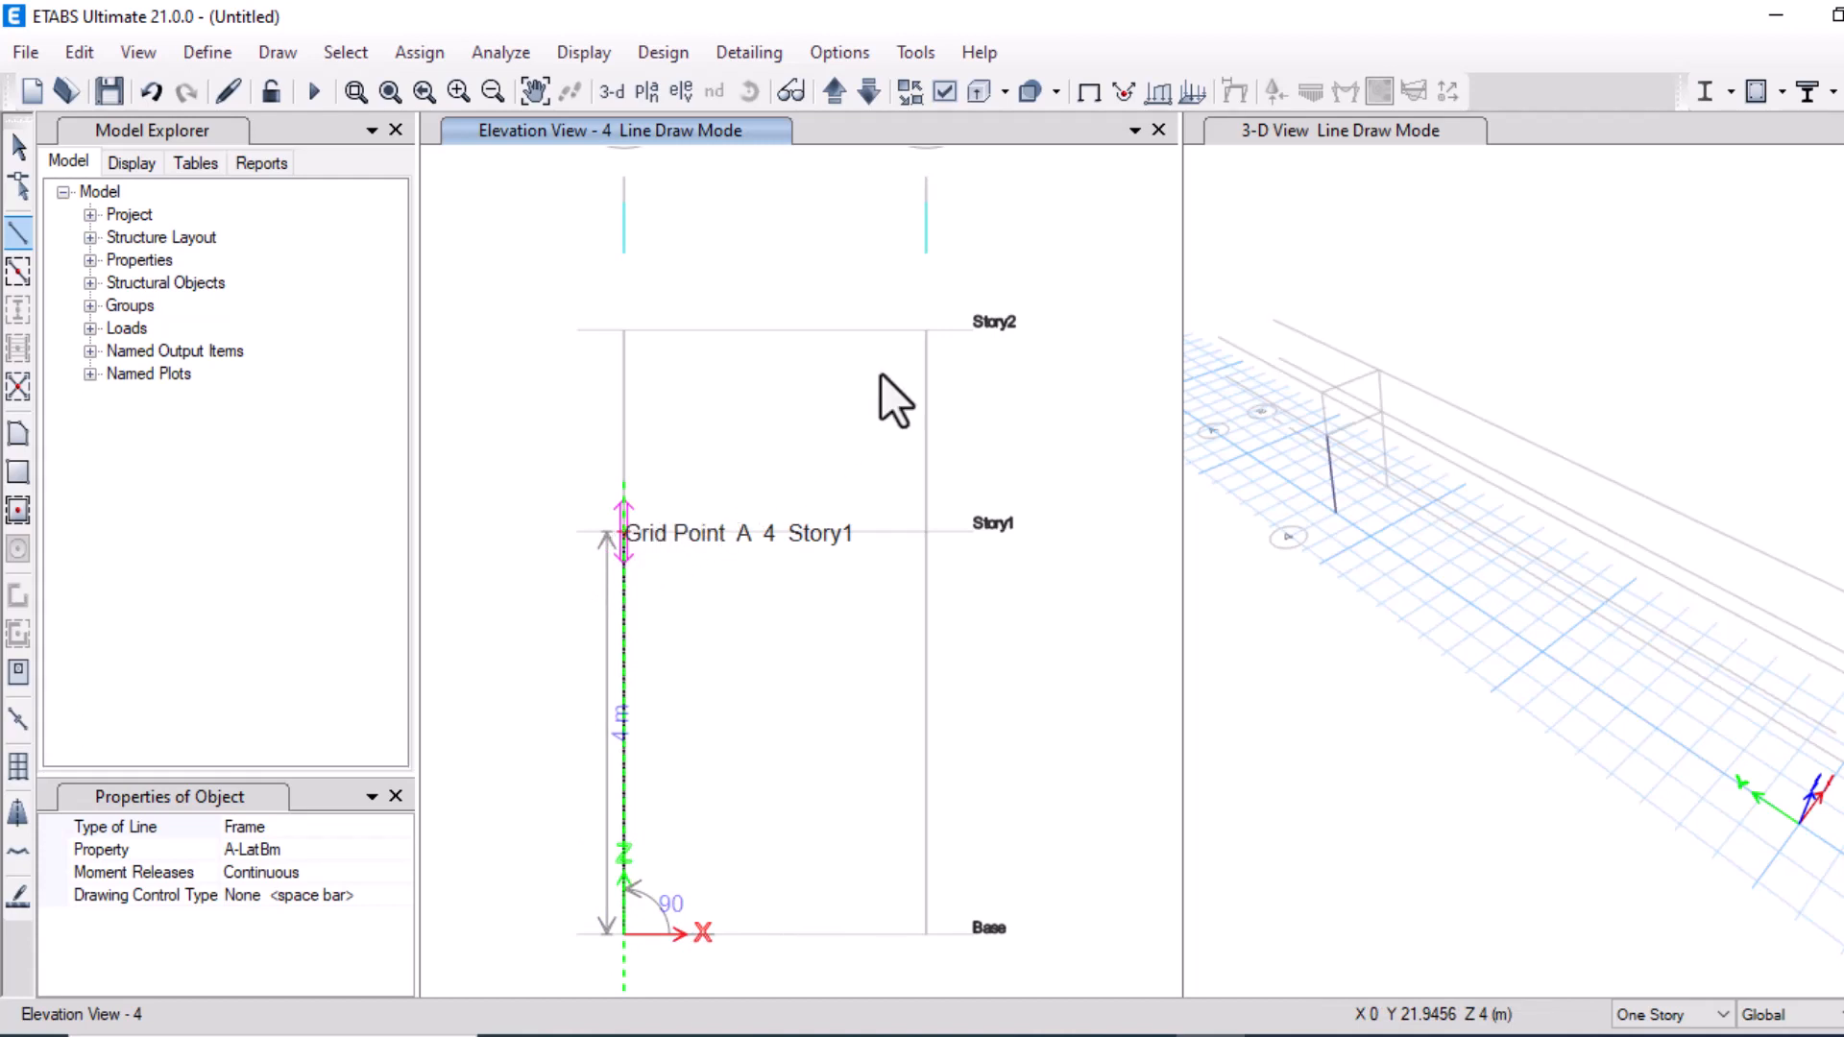
left_click(924, 330)
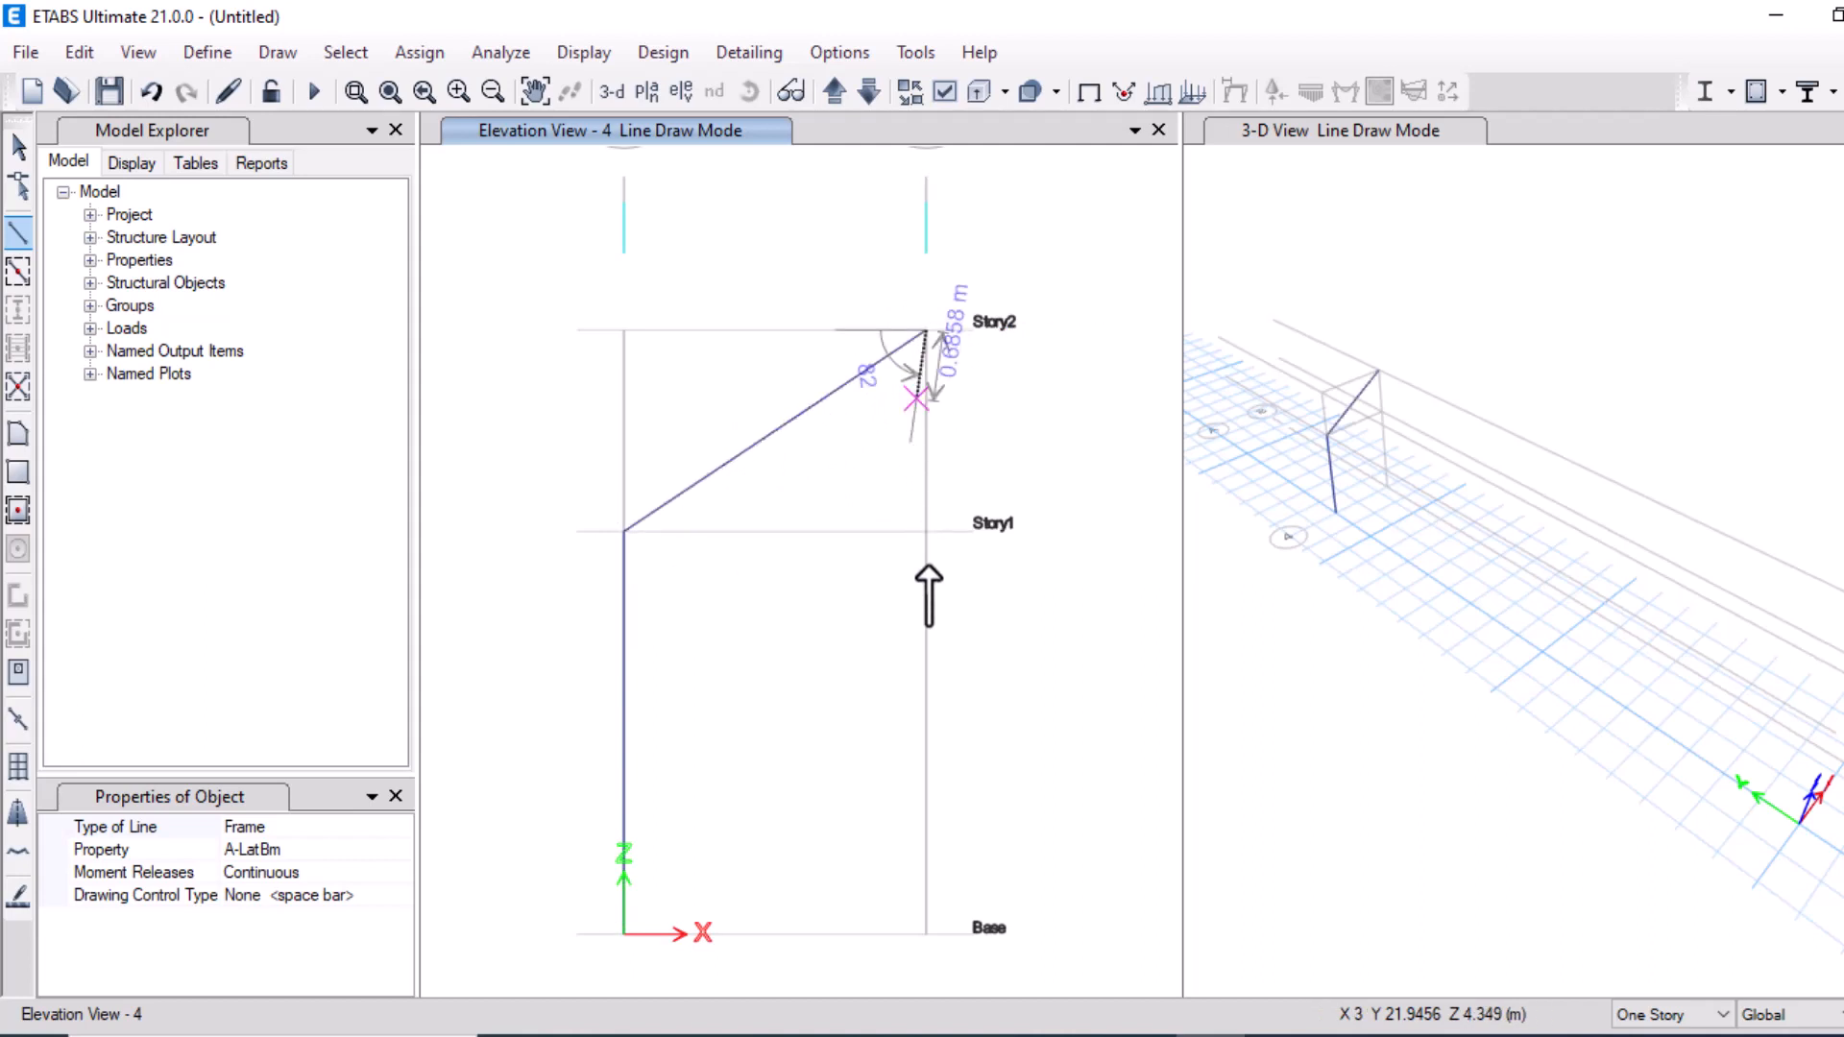
left_click(927, 933)
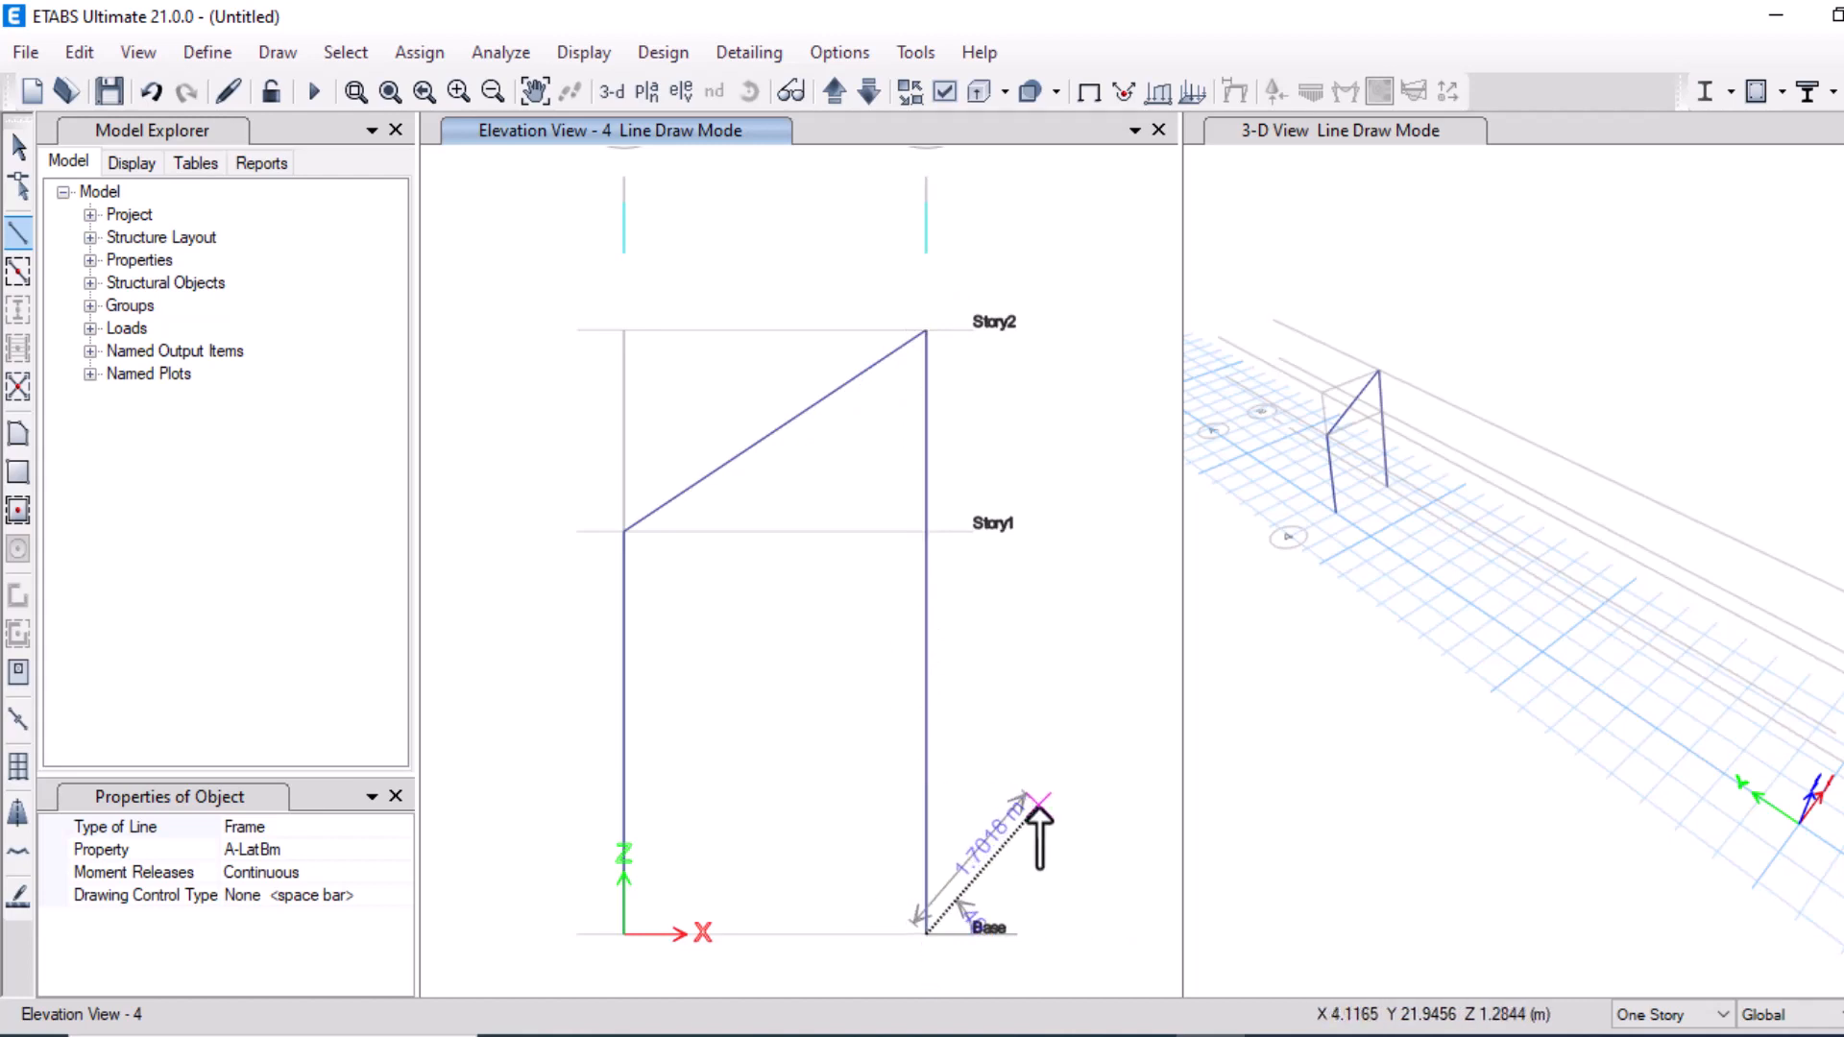
key("Escape")
key("Escape")
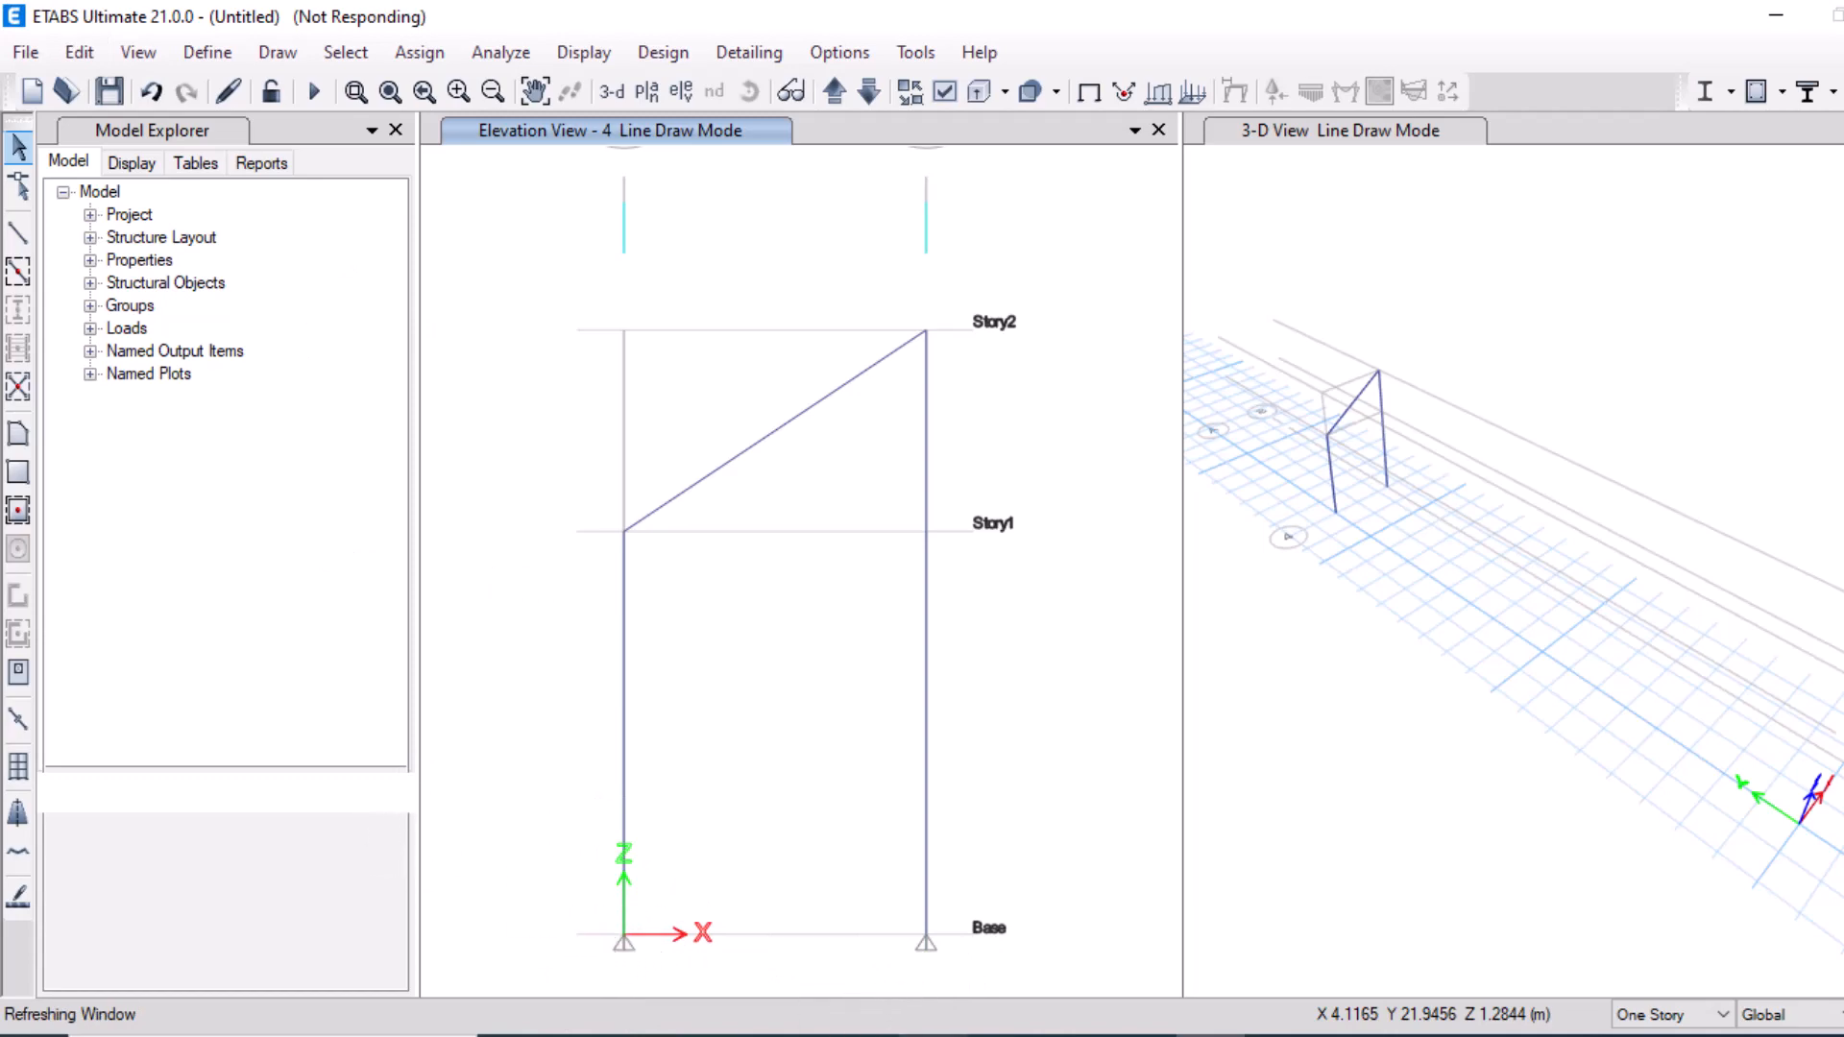
Assign a roller restraint, translation Z only, to the base joint at grid B
left_click(932, 1036)
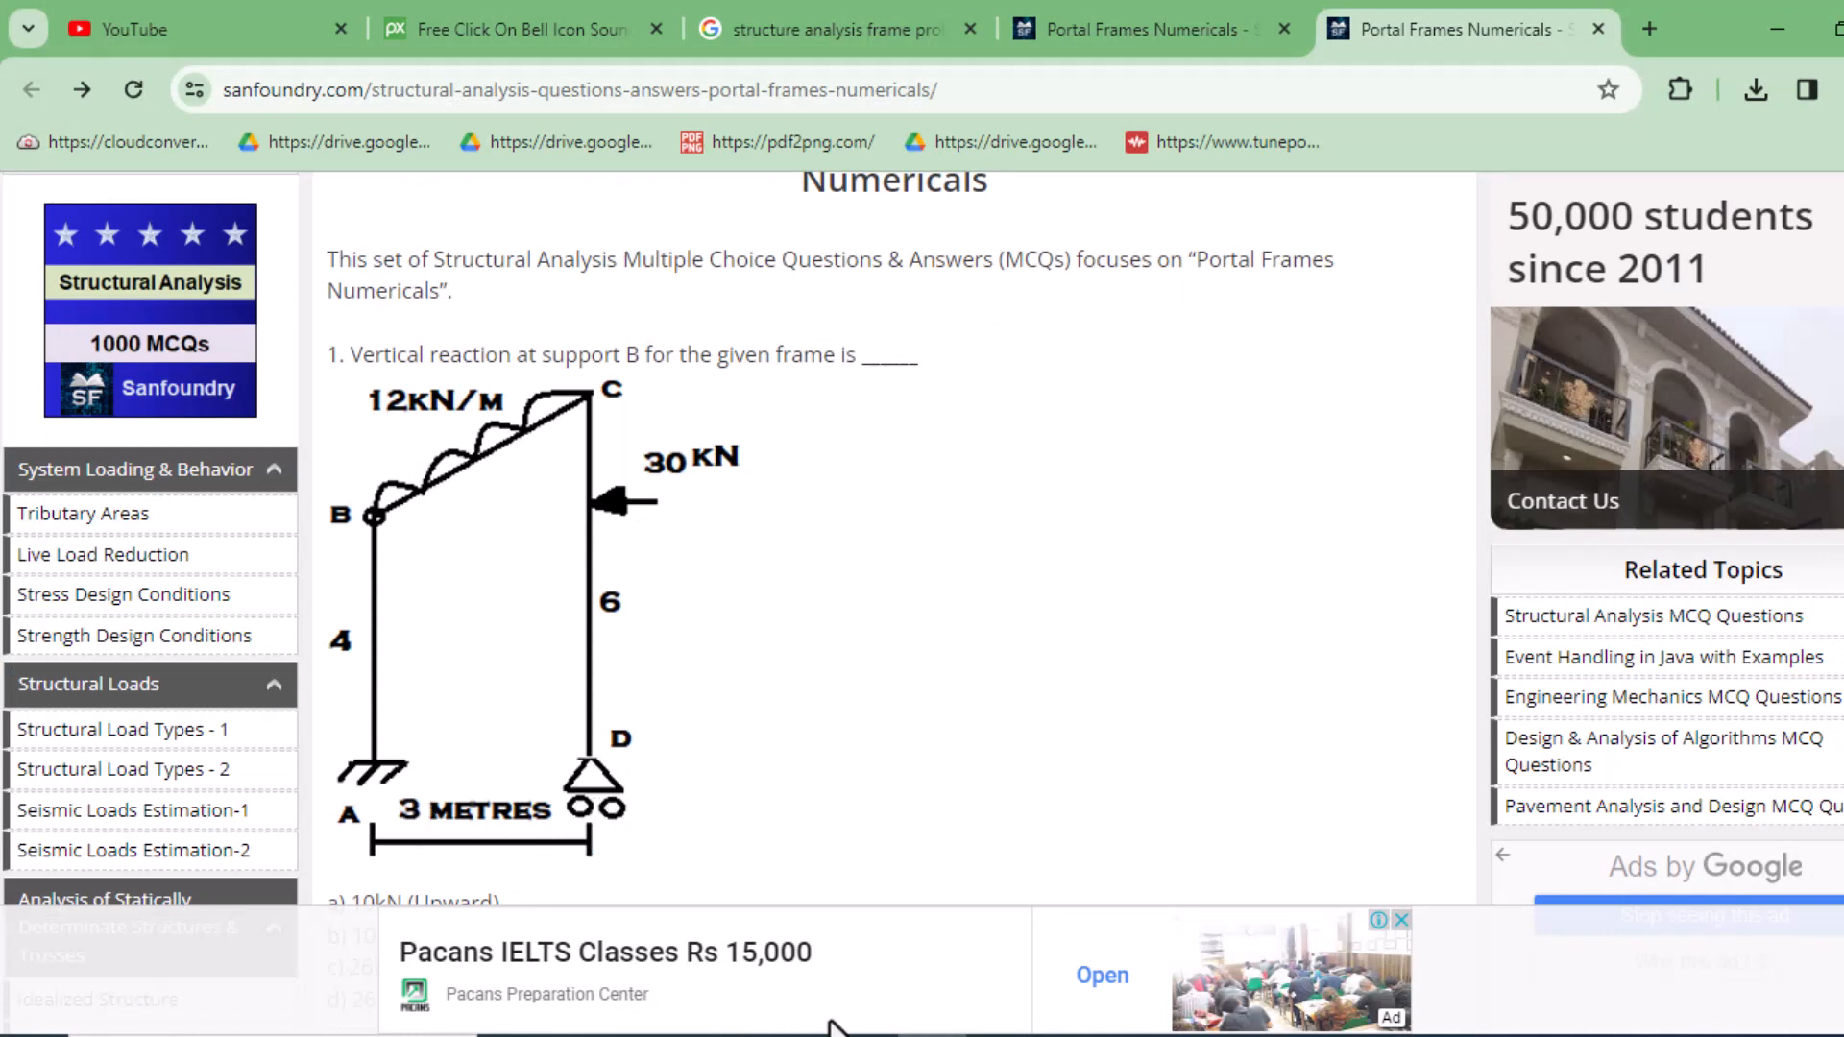
left_click(1210, 1035)
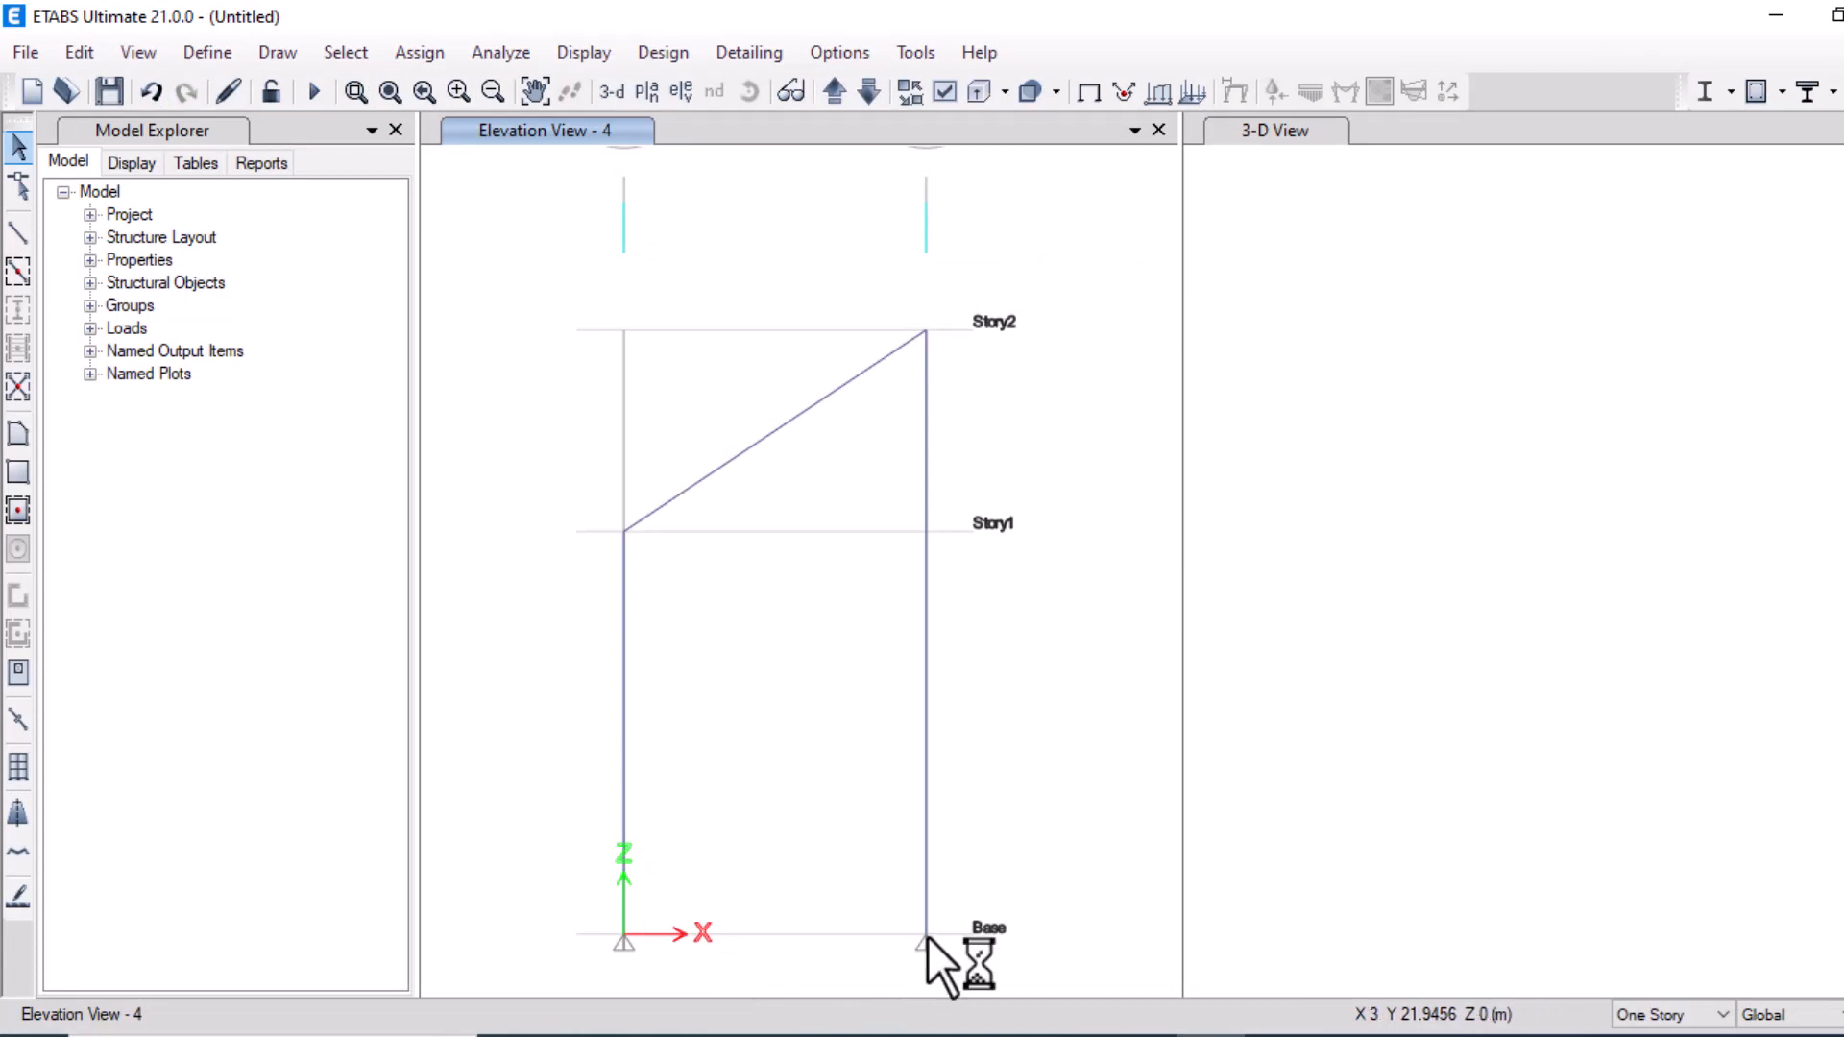
left_click(419, 54)
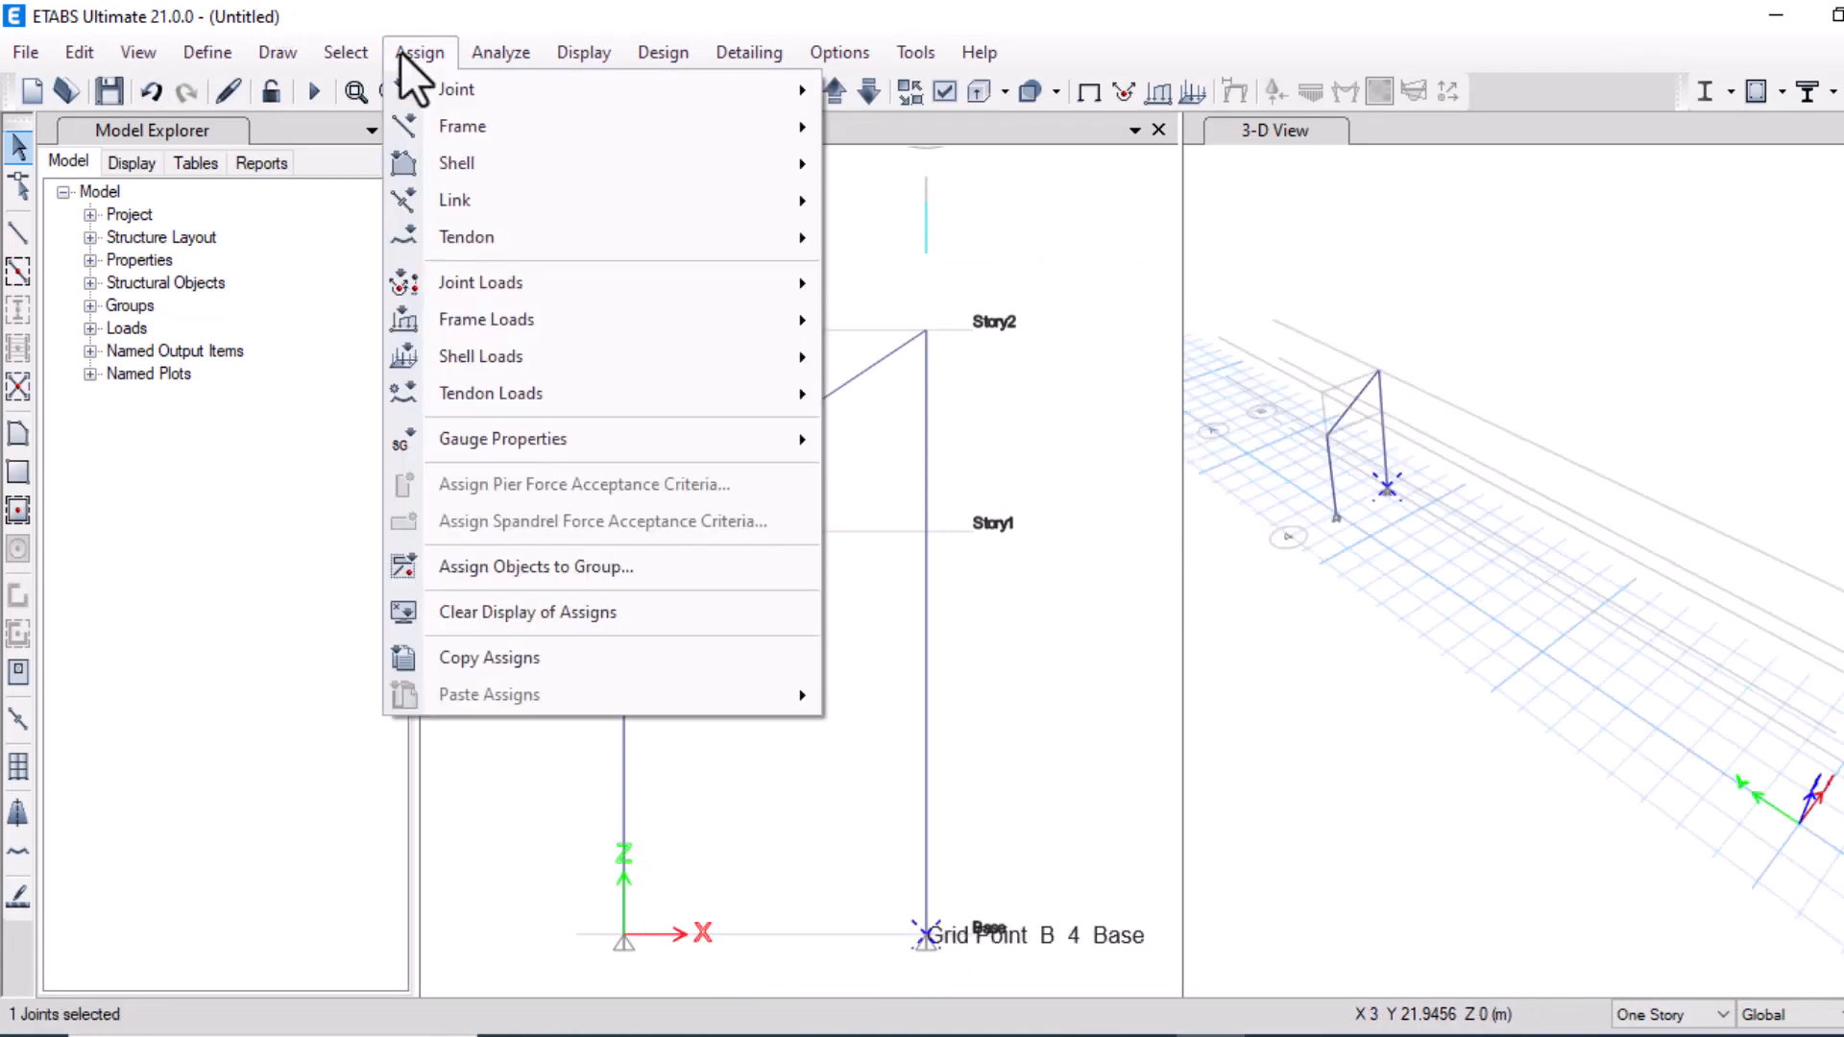
left_click(398, 63)
left_click(398, 54)
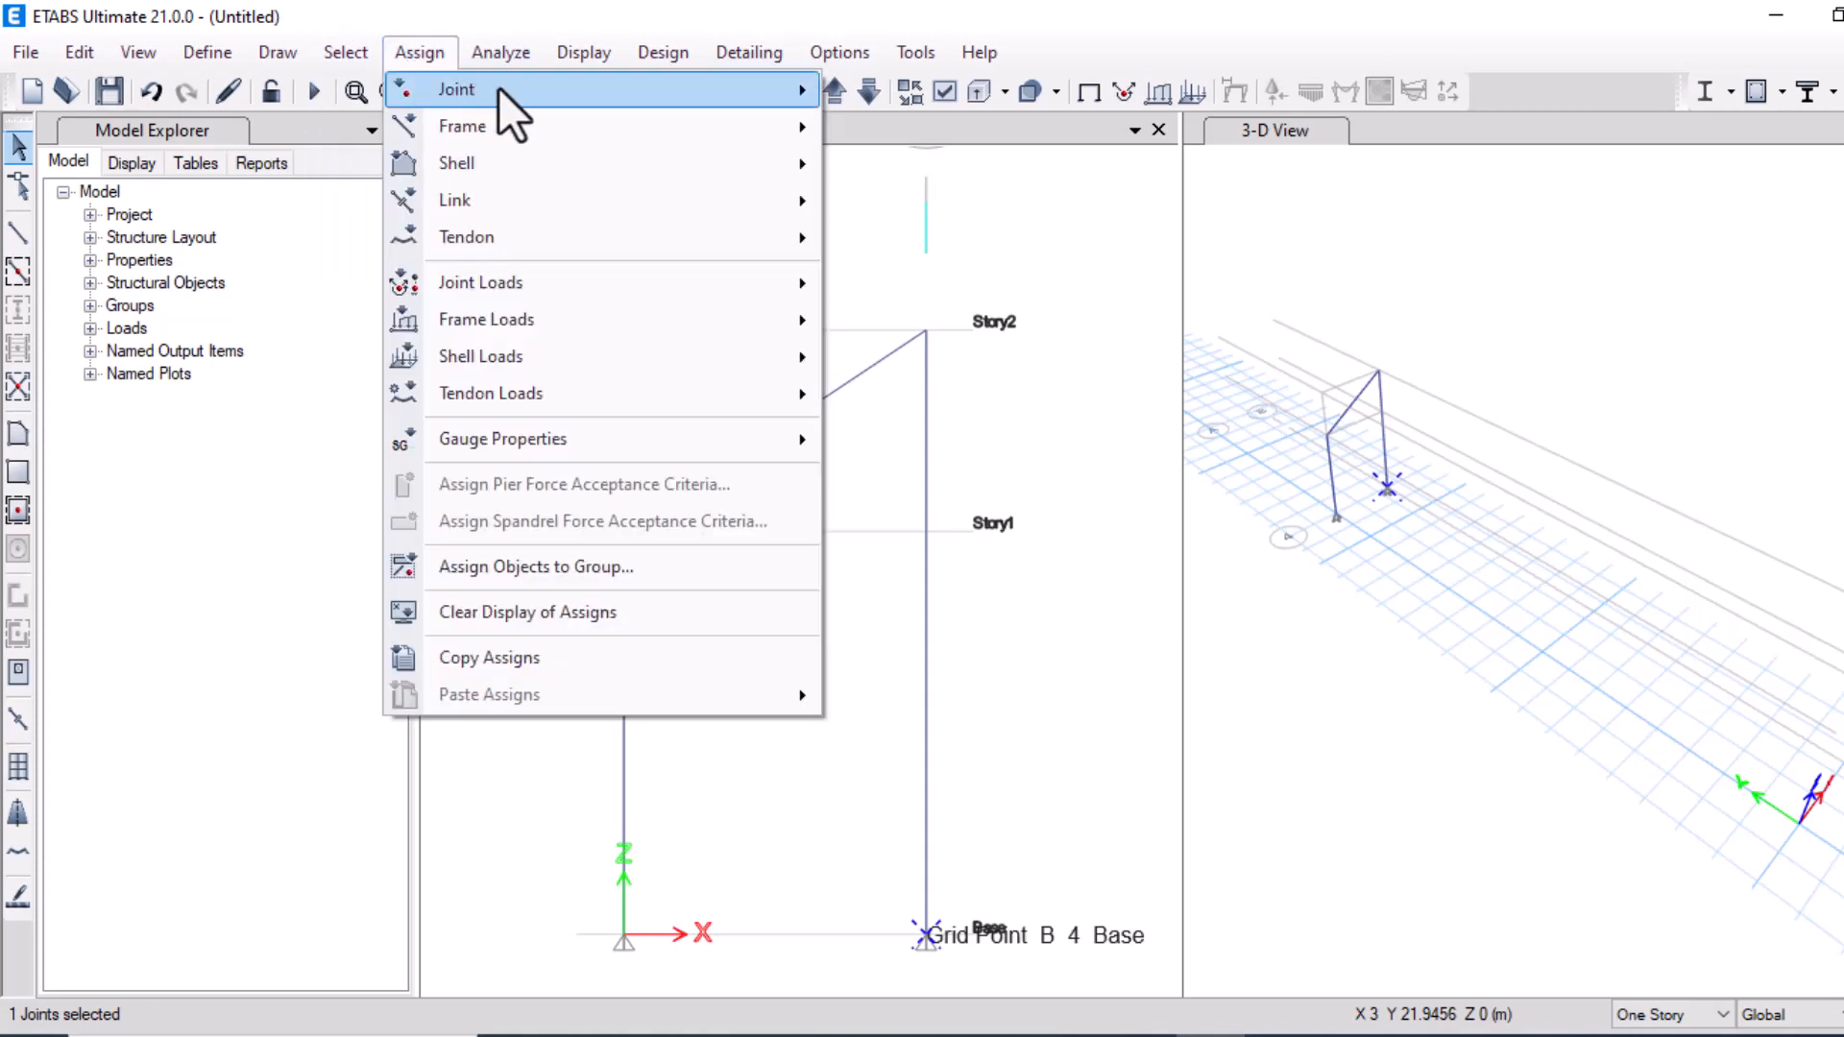
mouse_move(701, 89)
left_click(862, 88)
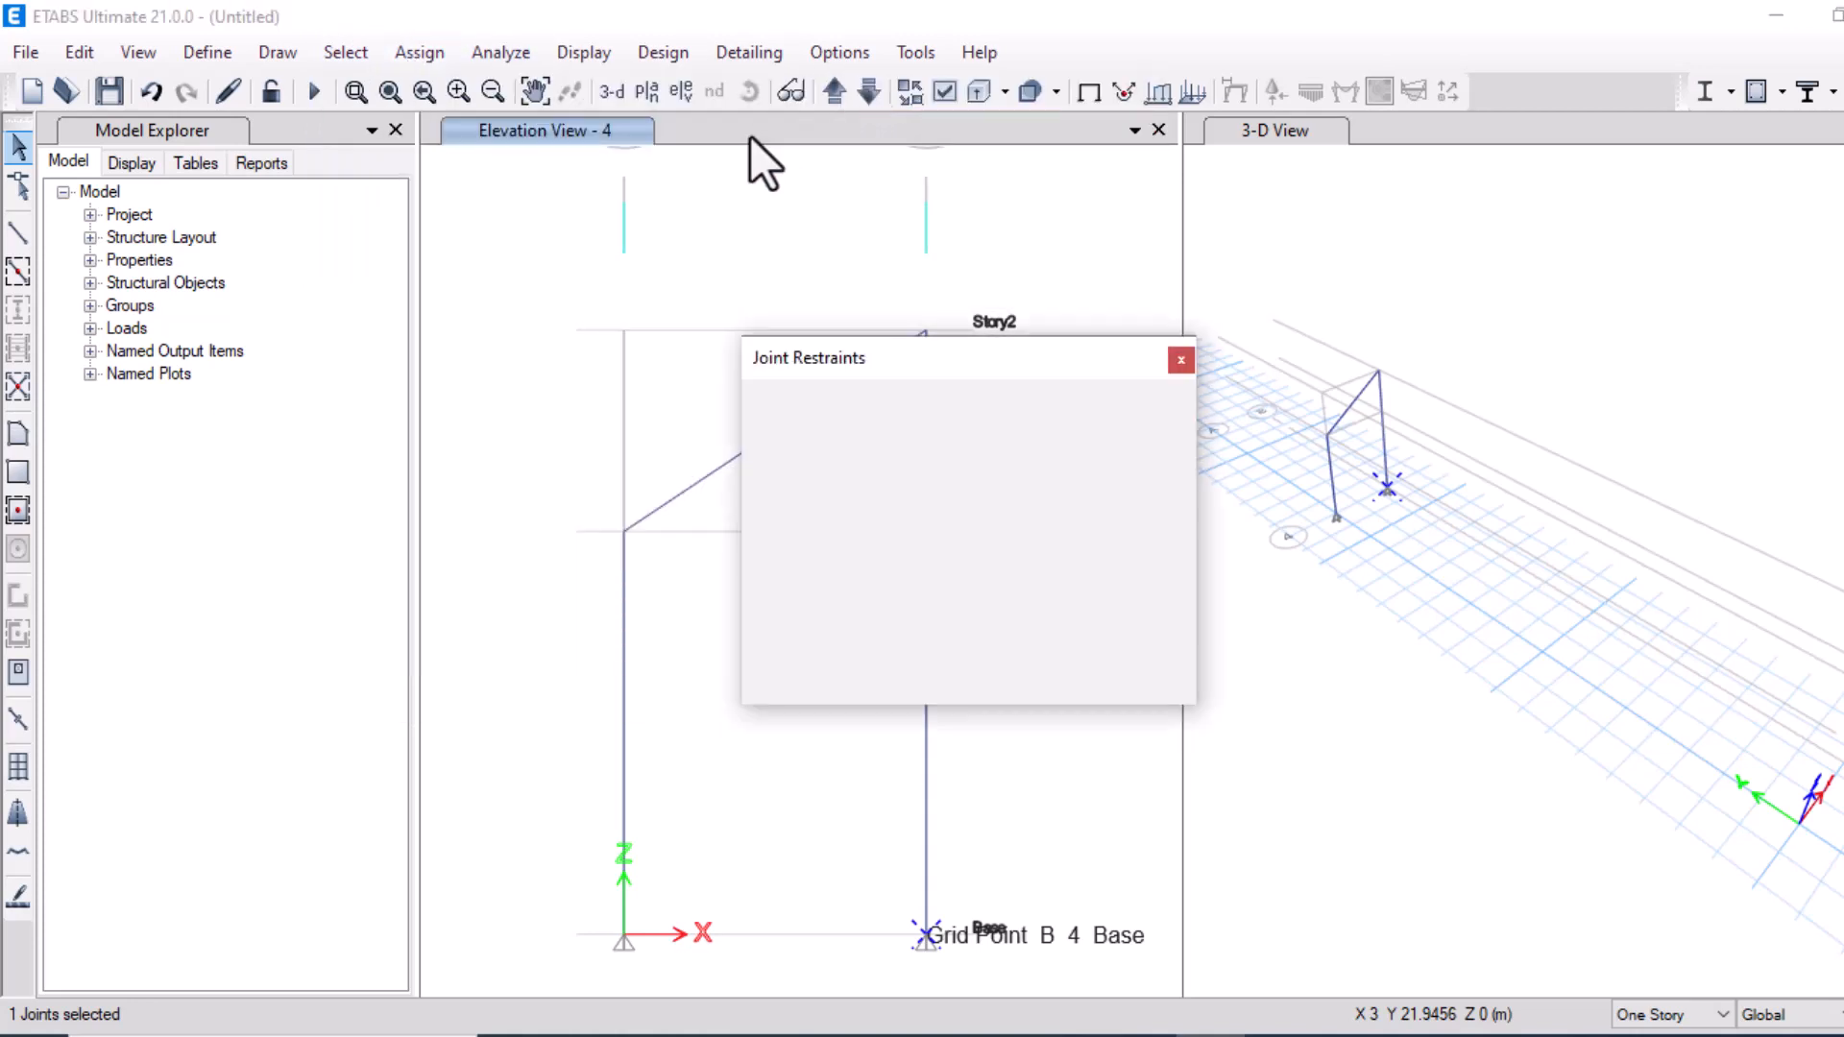
left_click(989, 624)
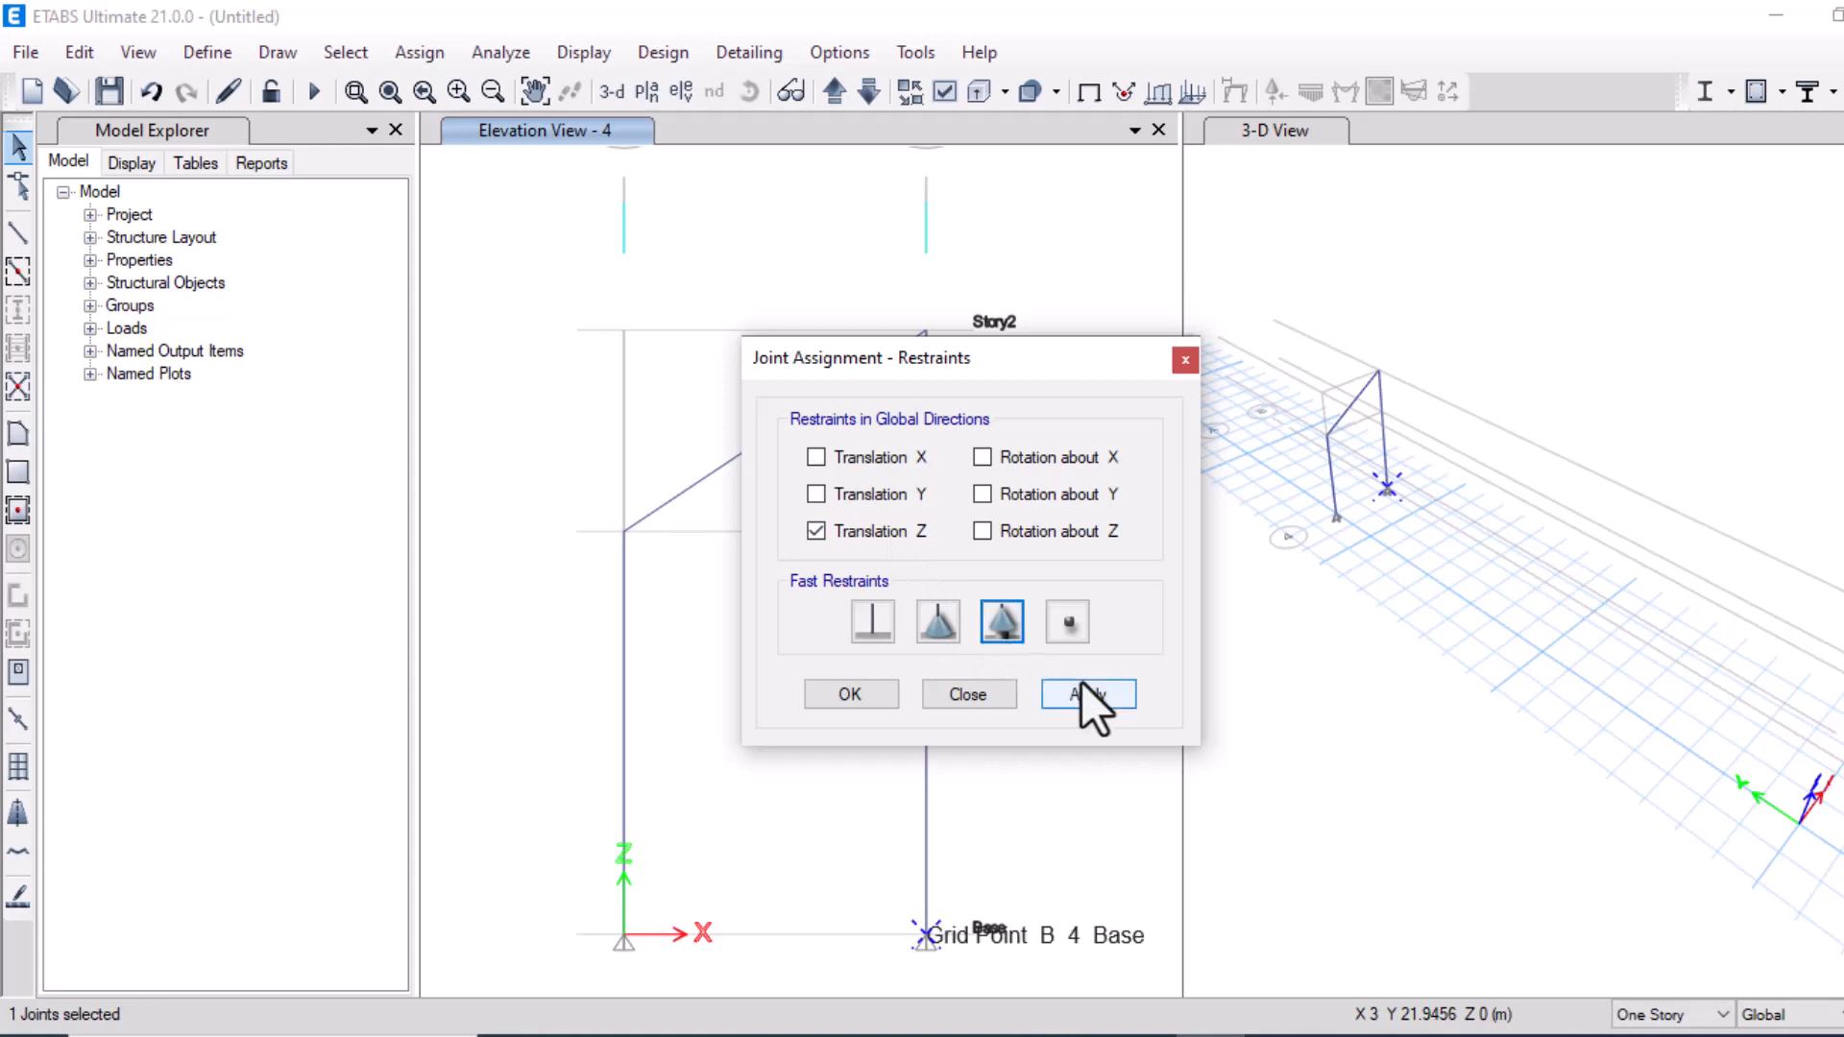
left_click(1083, 692)
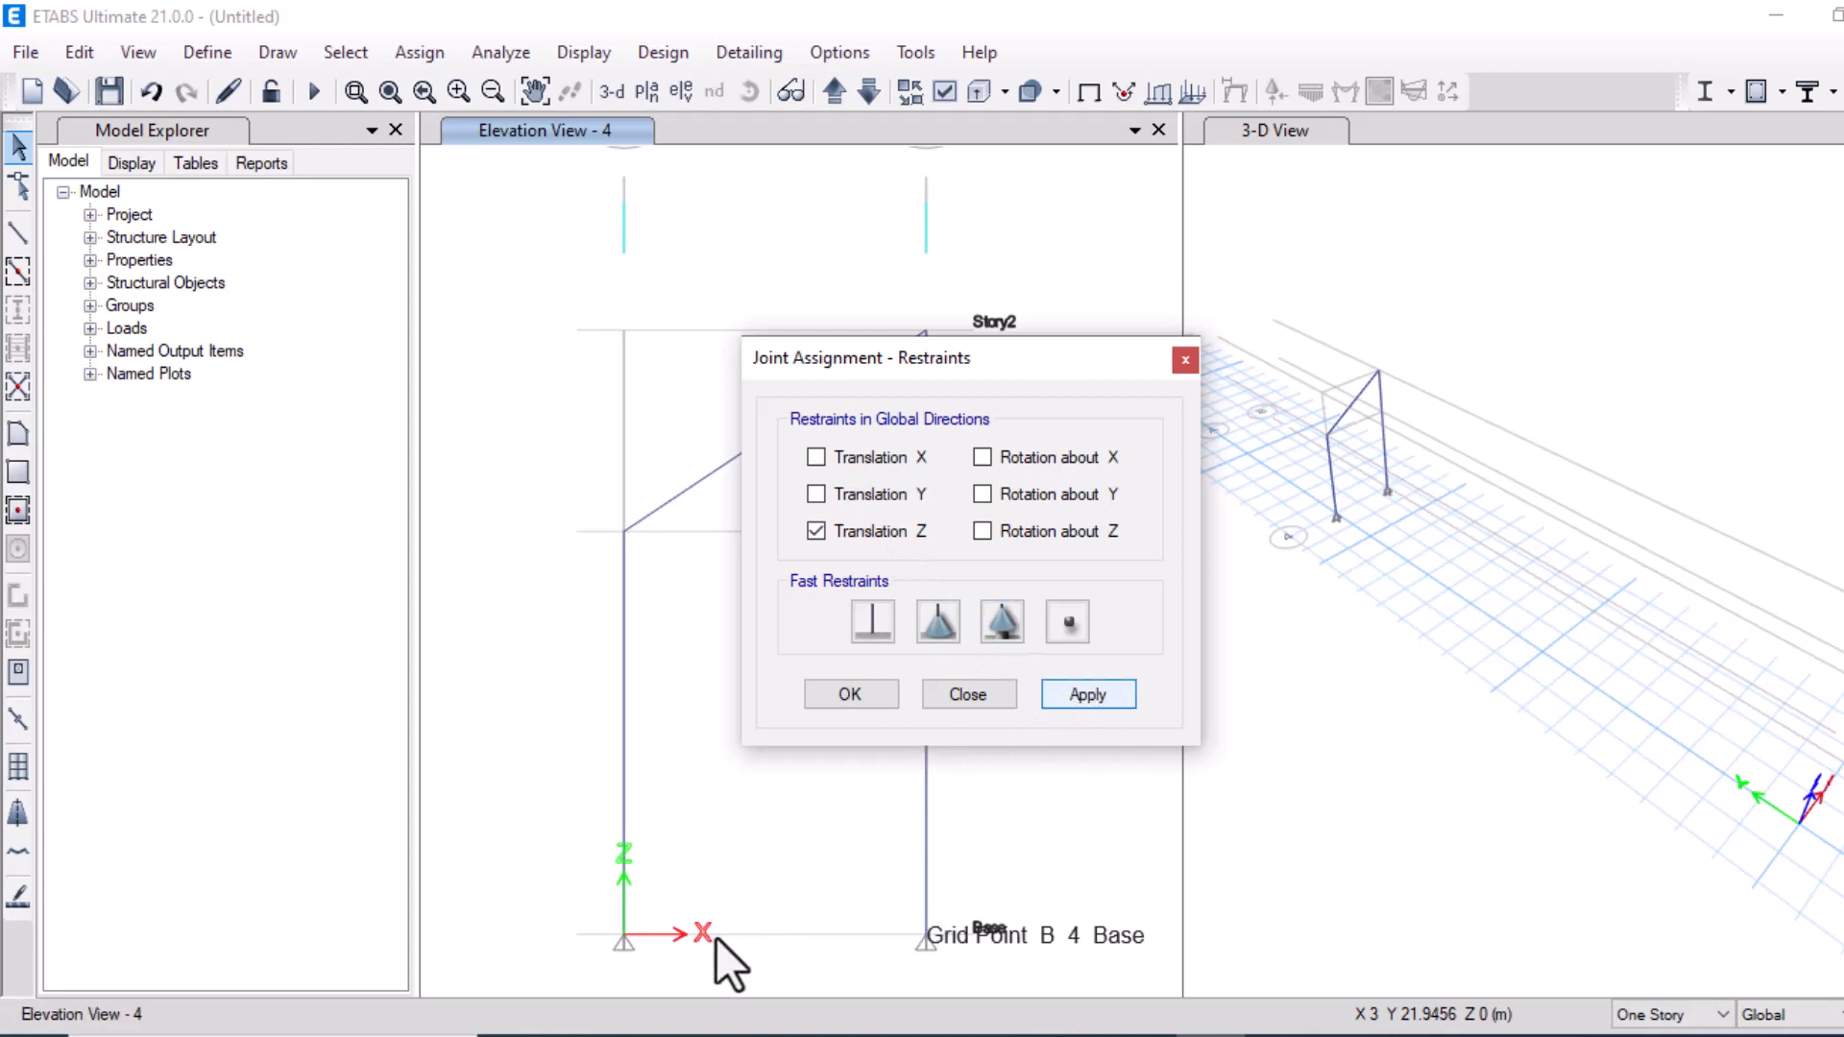
Try to assign a fixed restraint to the base joint at grid A
left_click(624, 939)
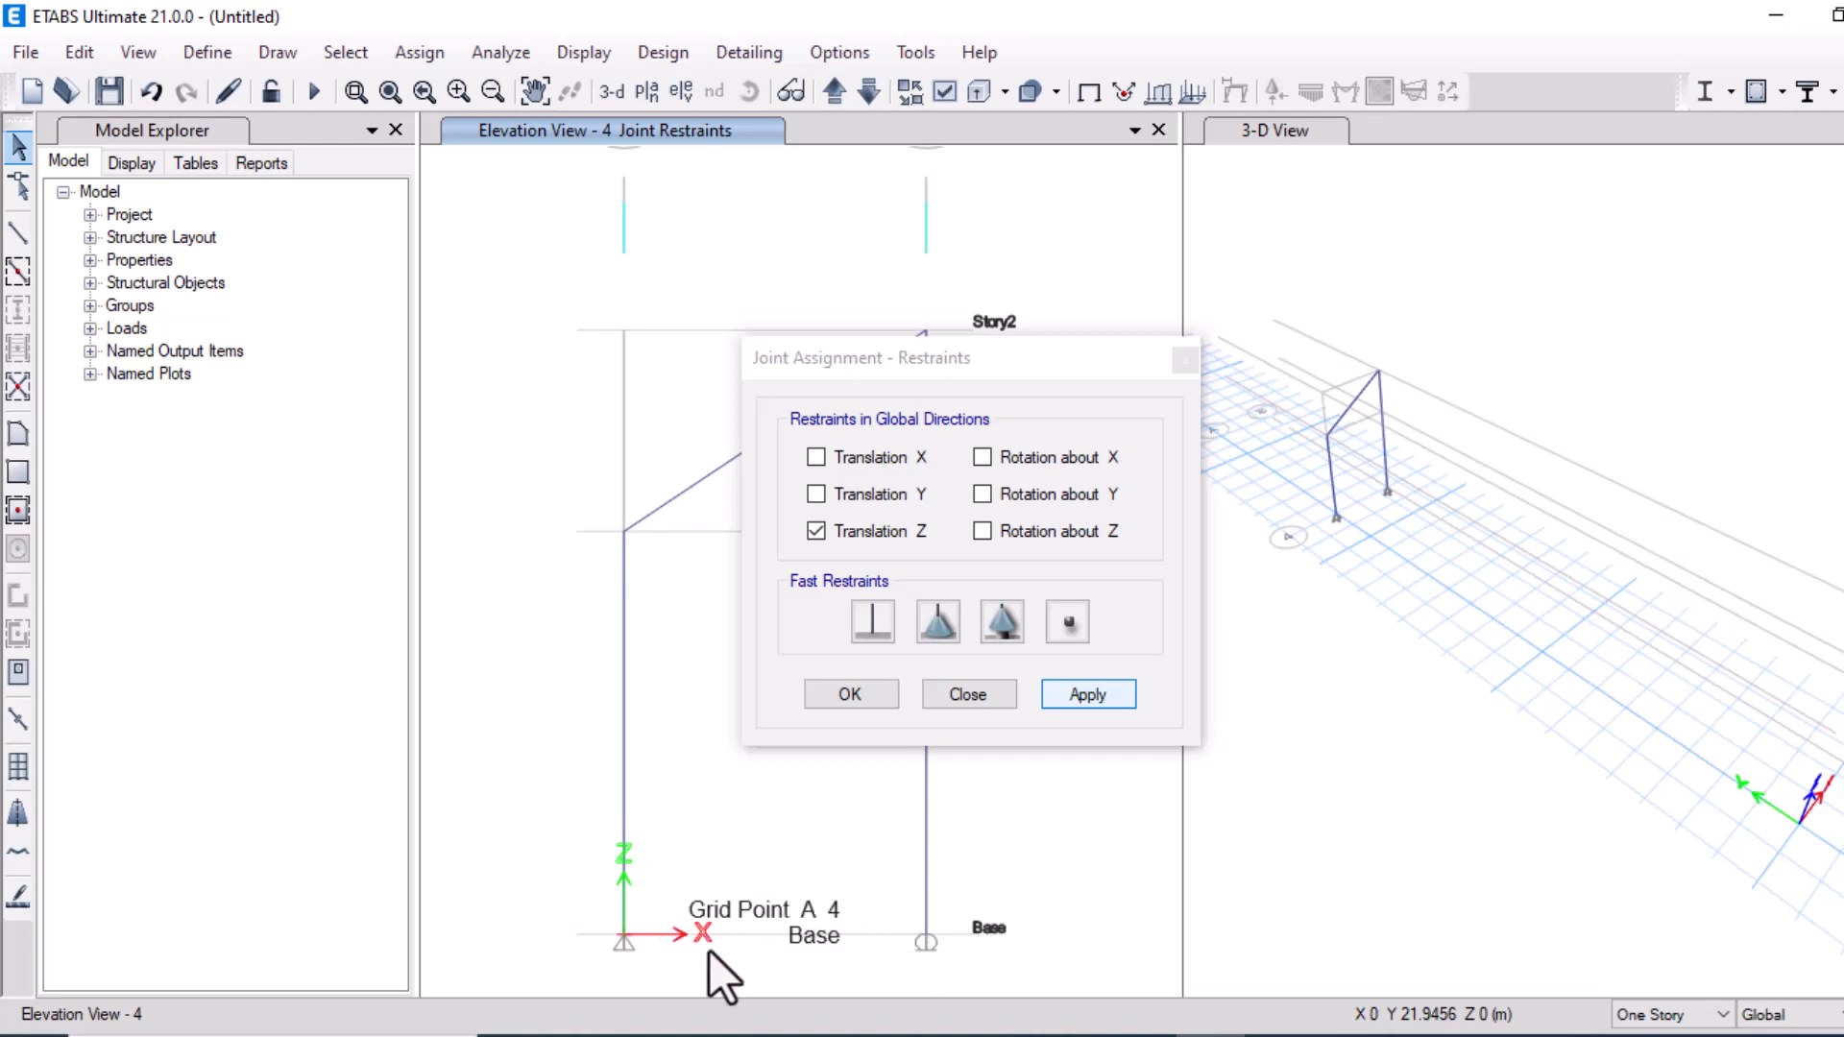
left_click(624, 936)
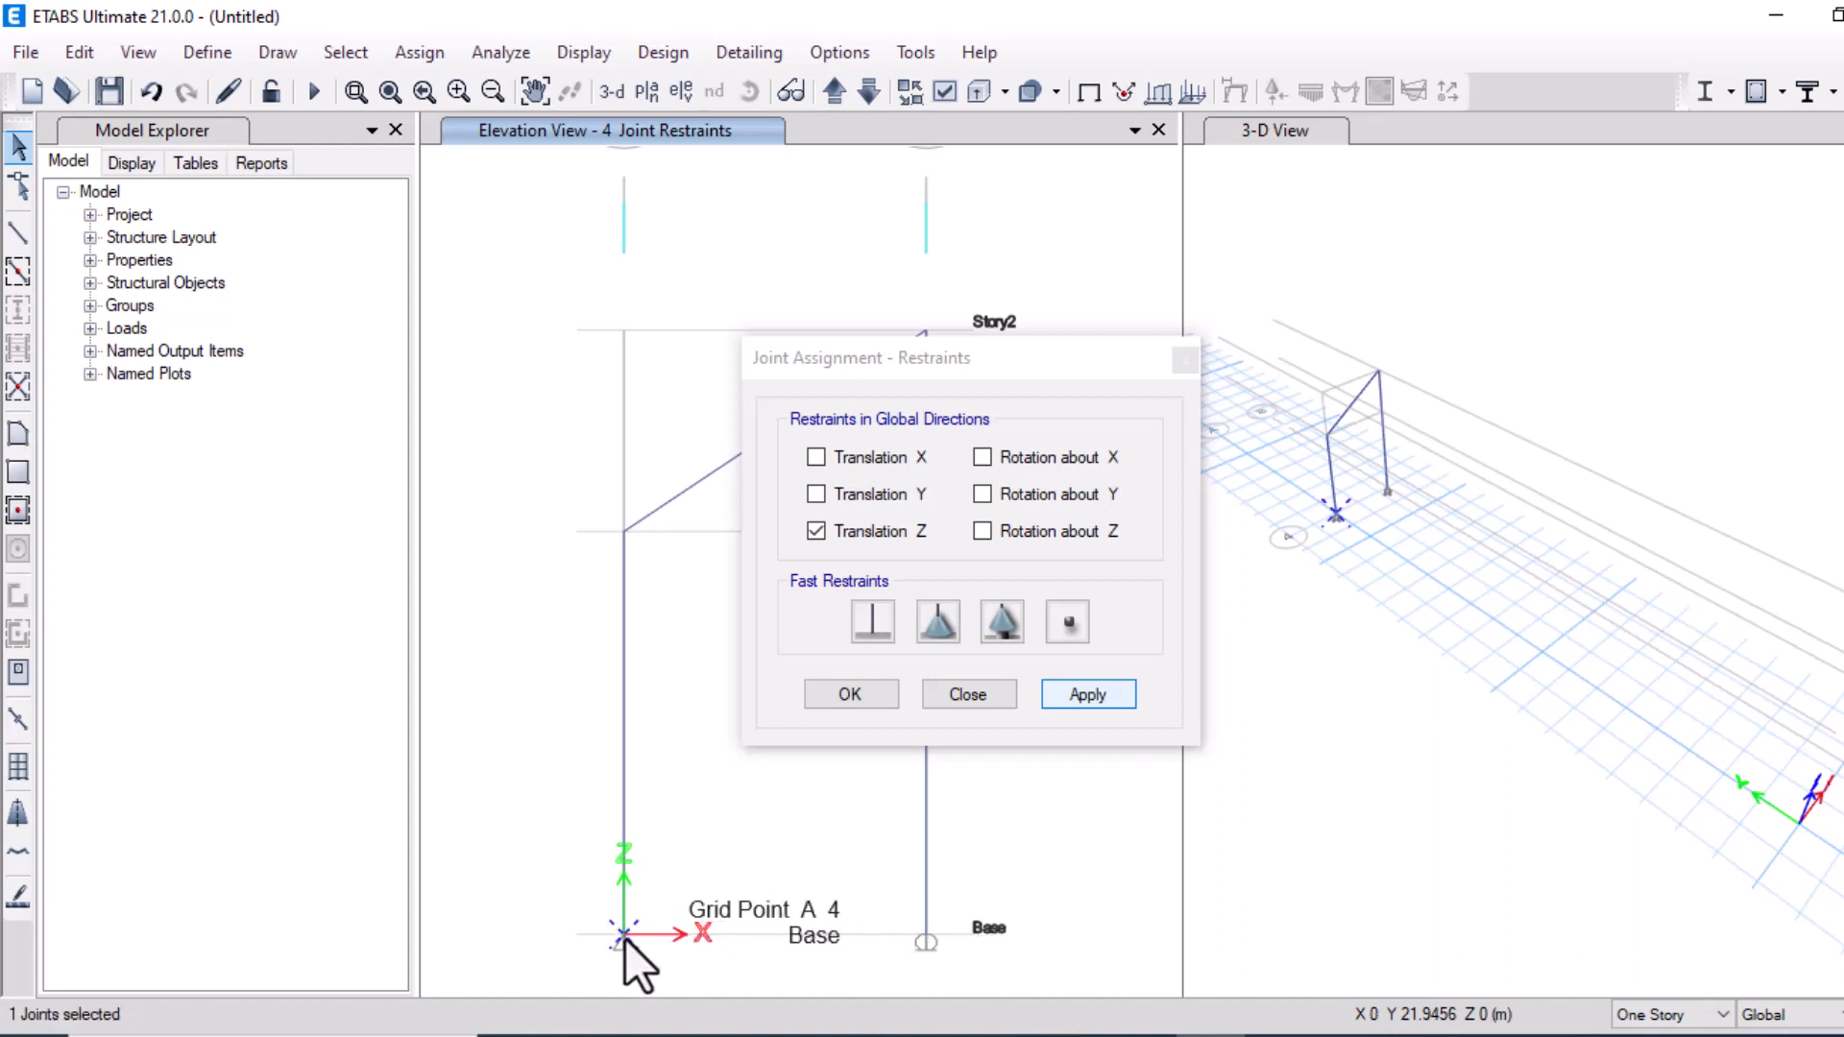
left_click(873, 620)
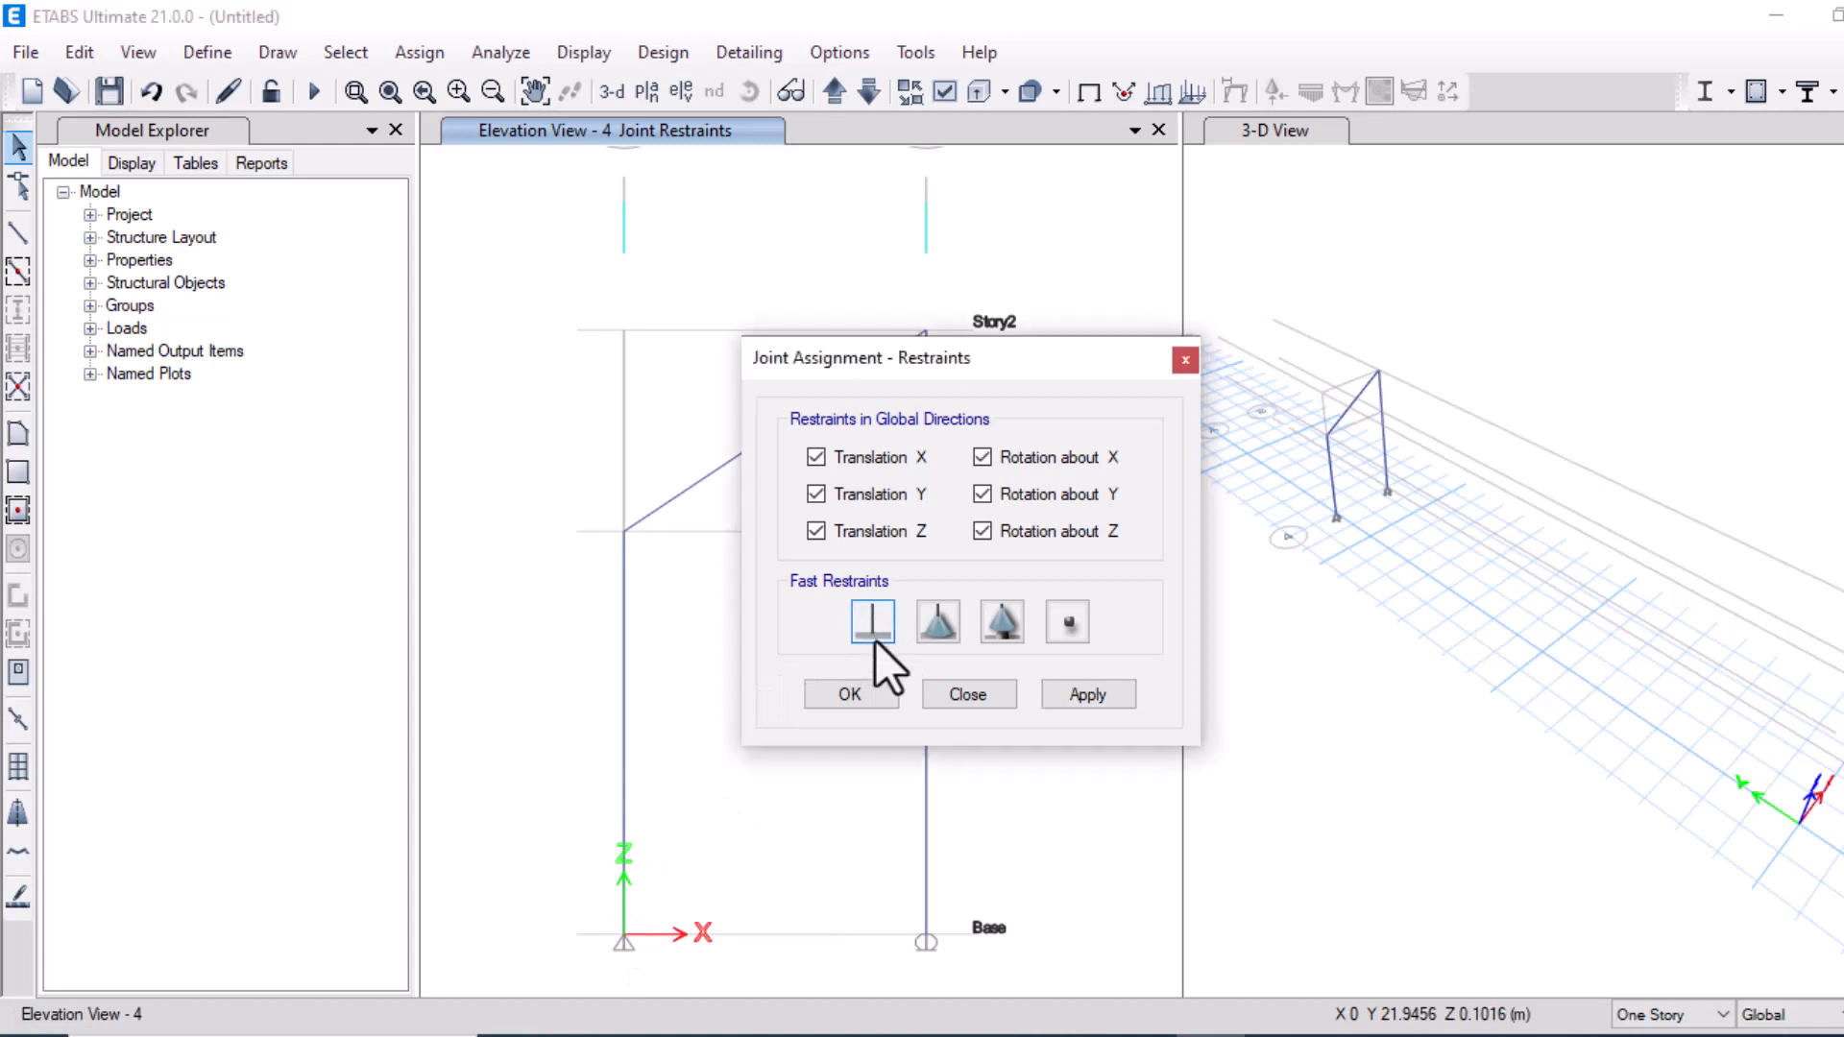
left_click(850, 694)
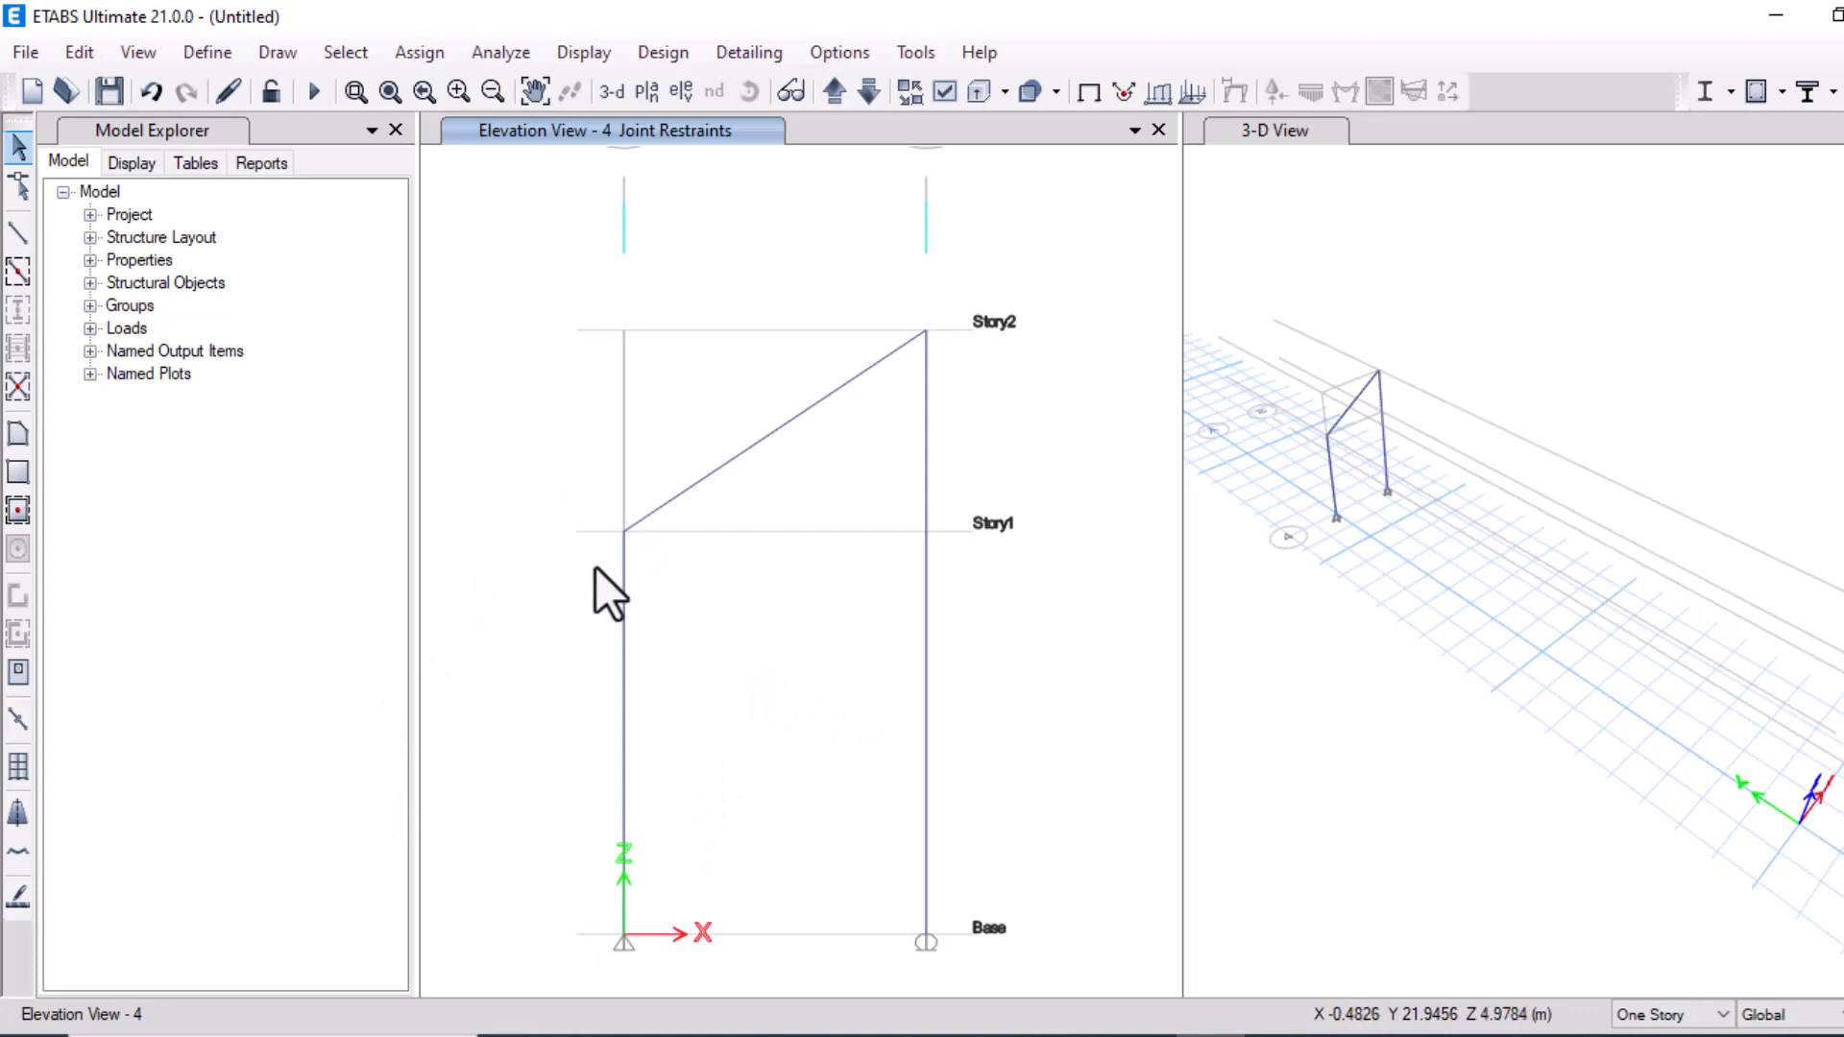
Select the base joint at grid A and assign it a fixed restraint
left_click(623, 937)
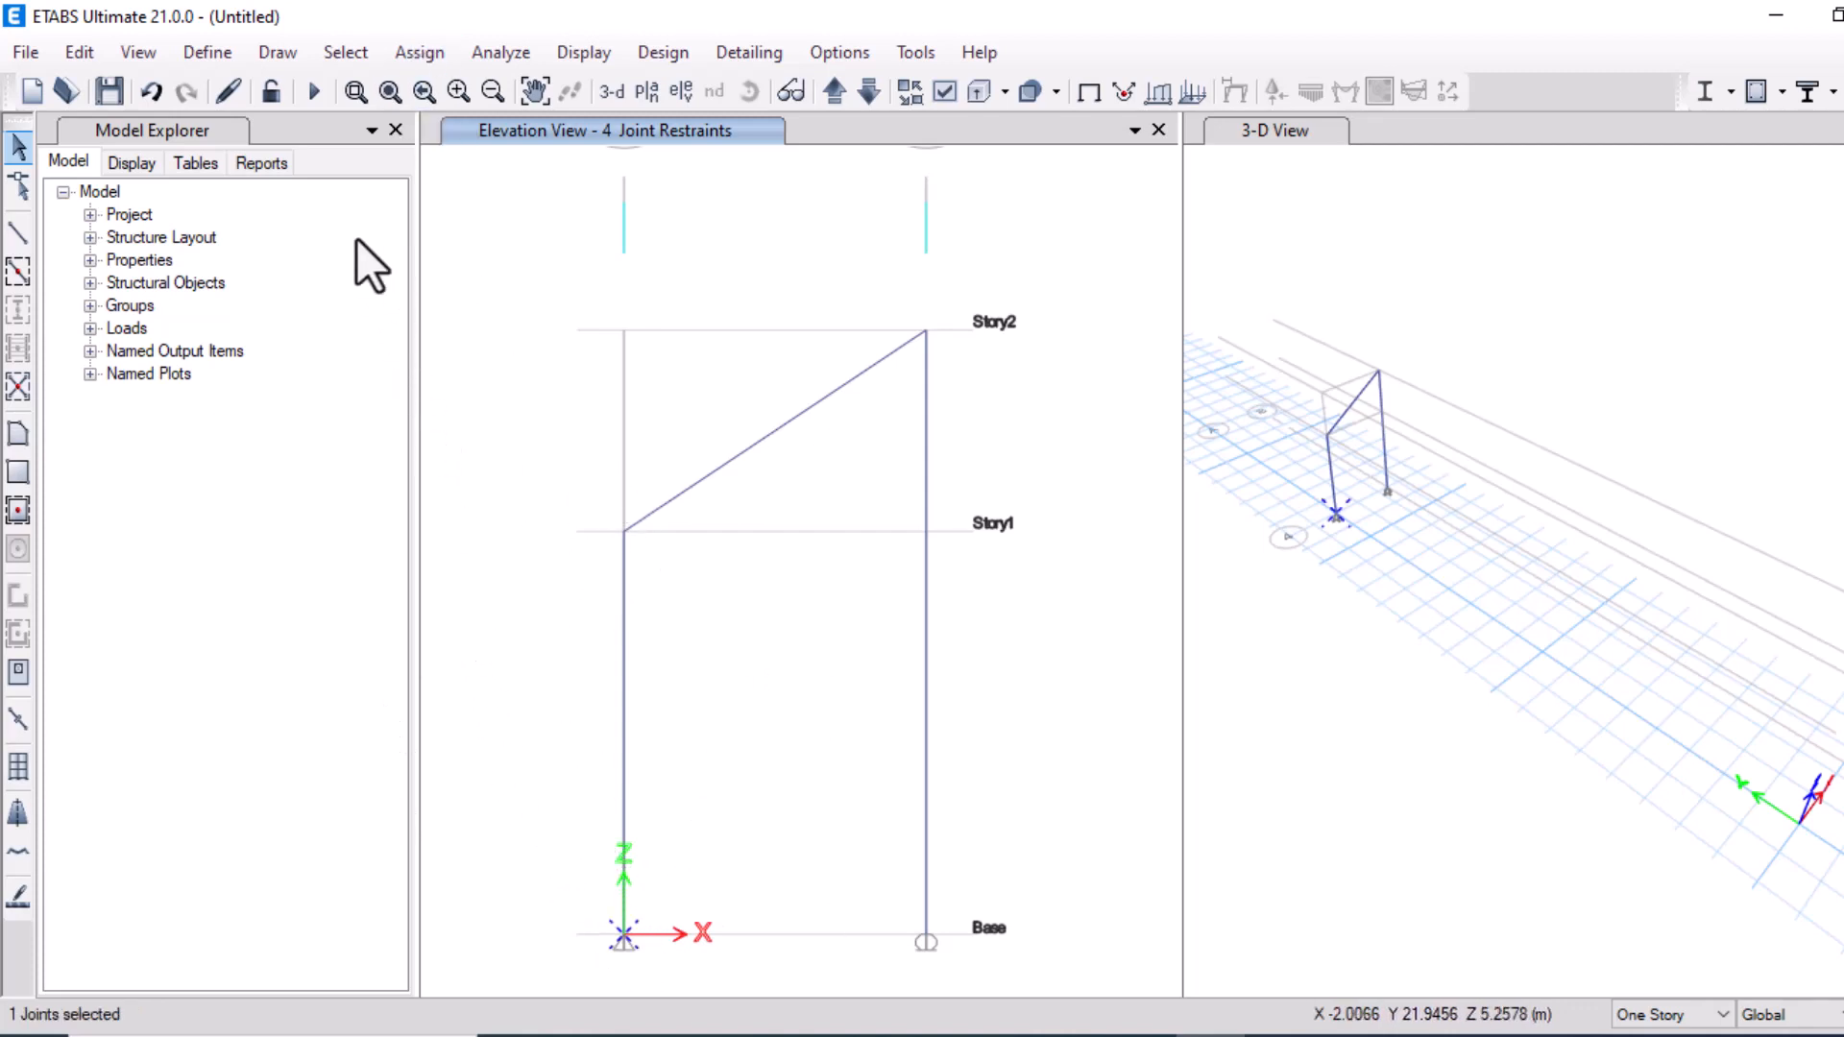
left_click(429, 52)
left_click(429, 52)
left_click(413, 53)
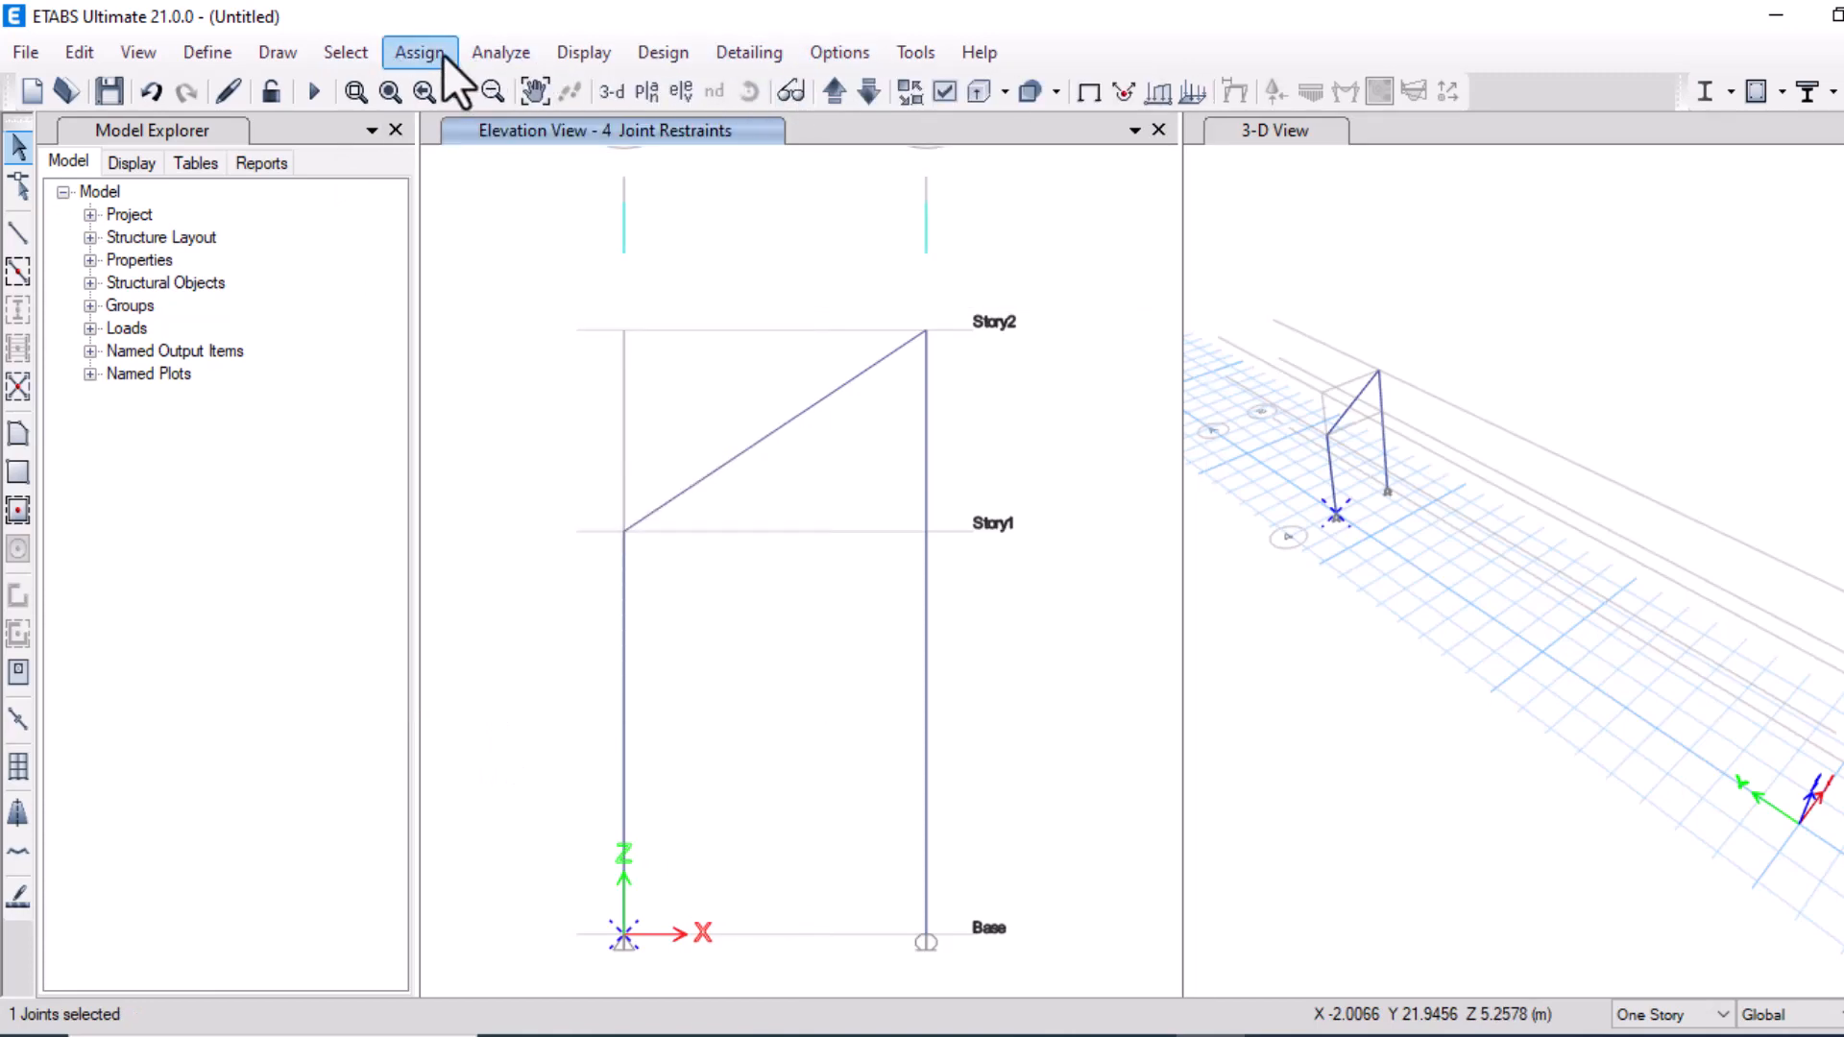
mouse_move(419, 61)
mouse_move(707, 92)
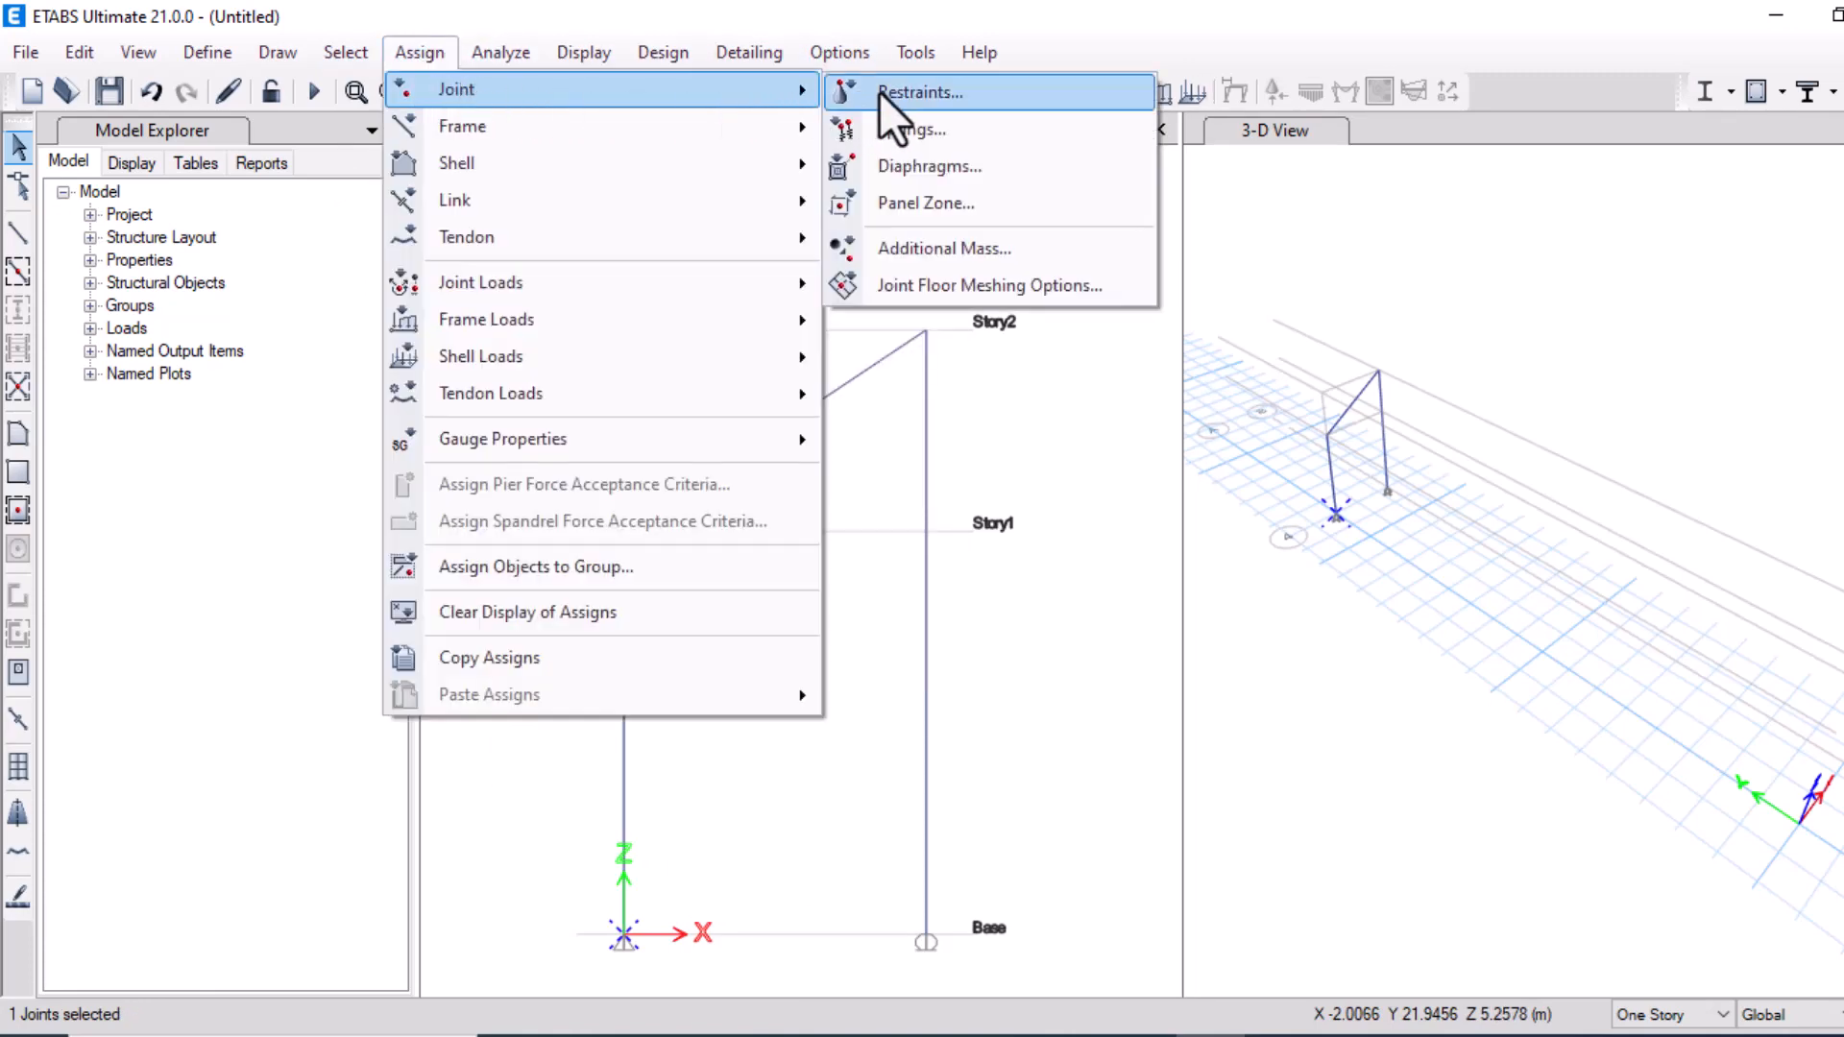
left_click(878, 92)
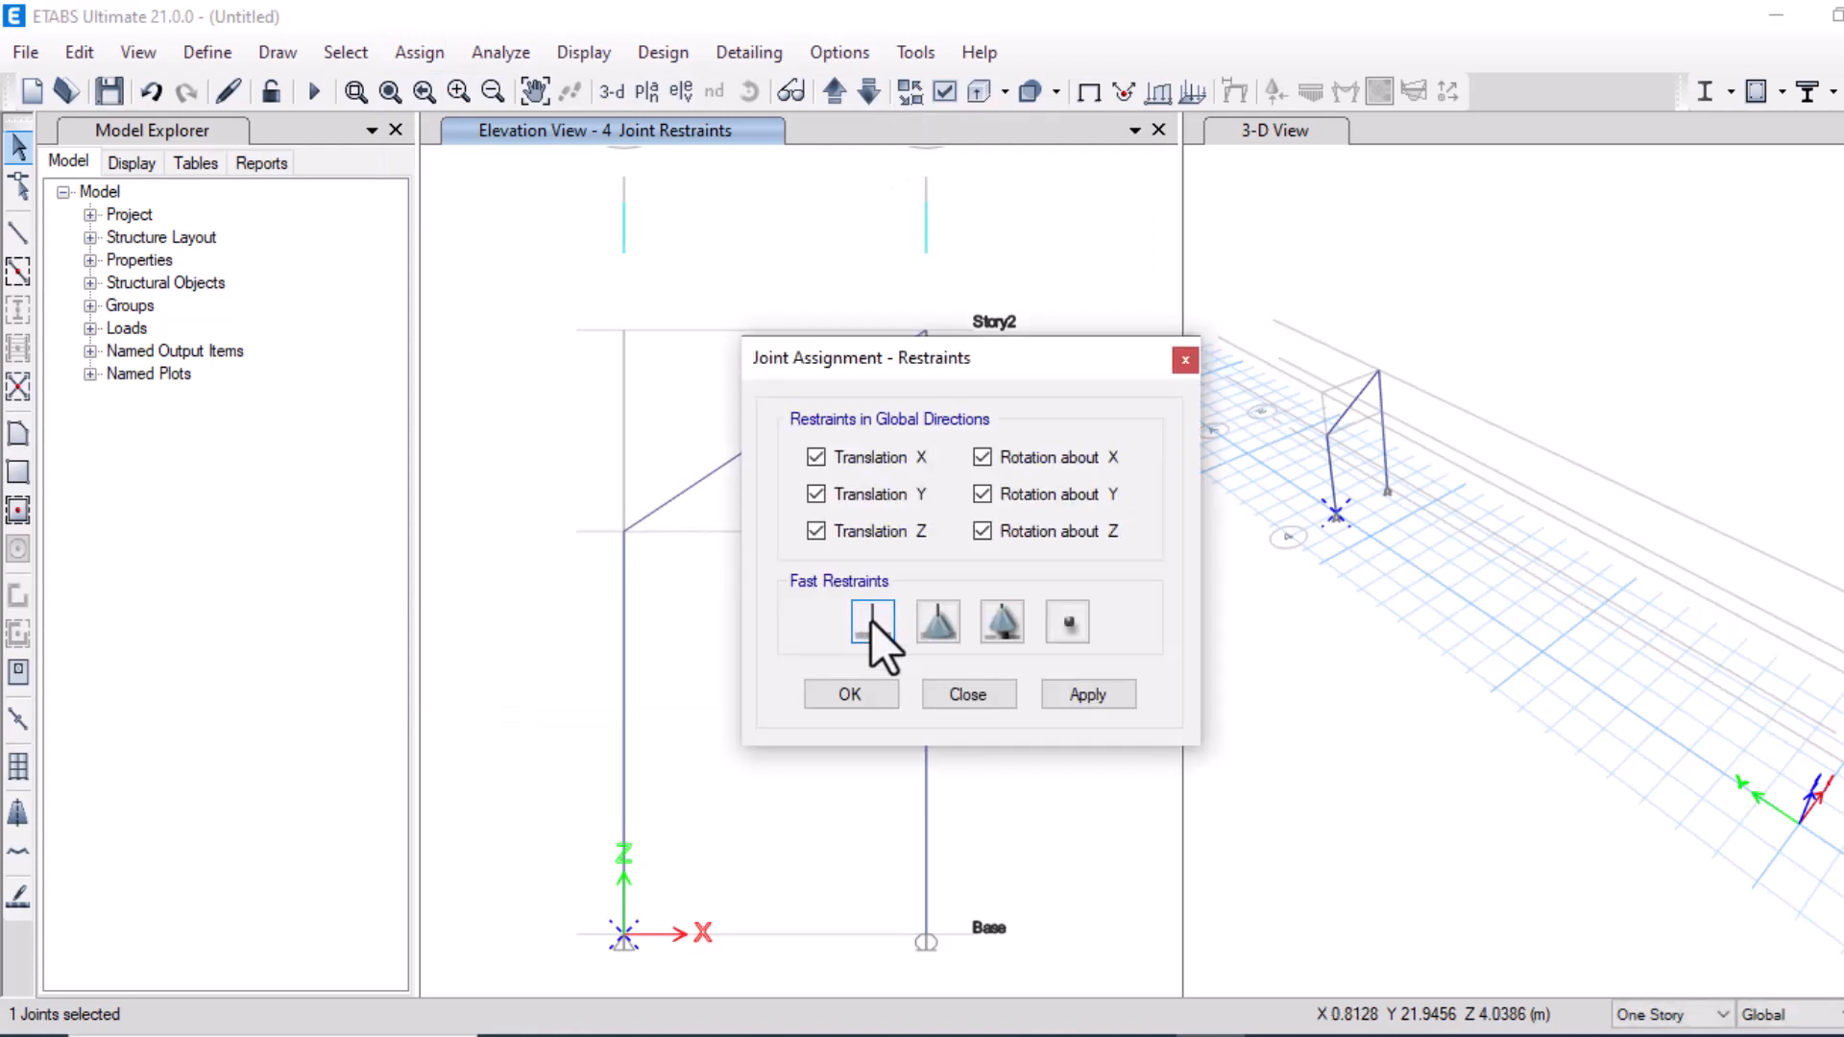
left_click(1066, 693)
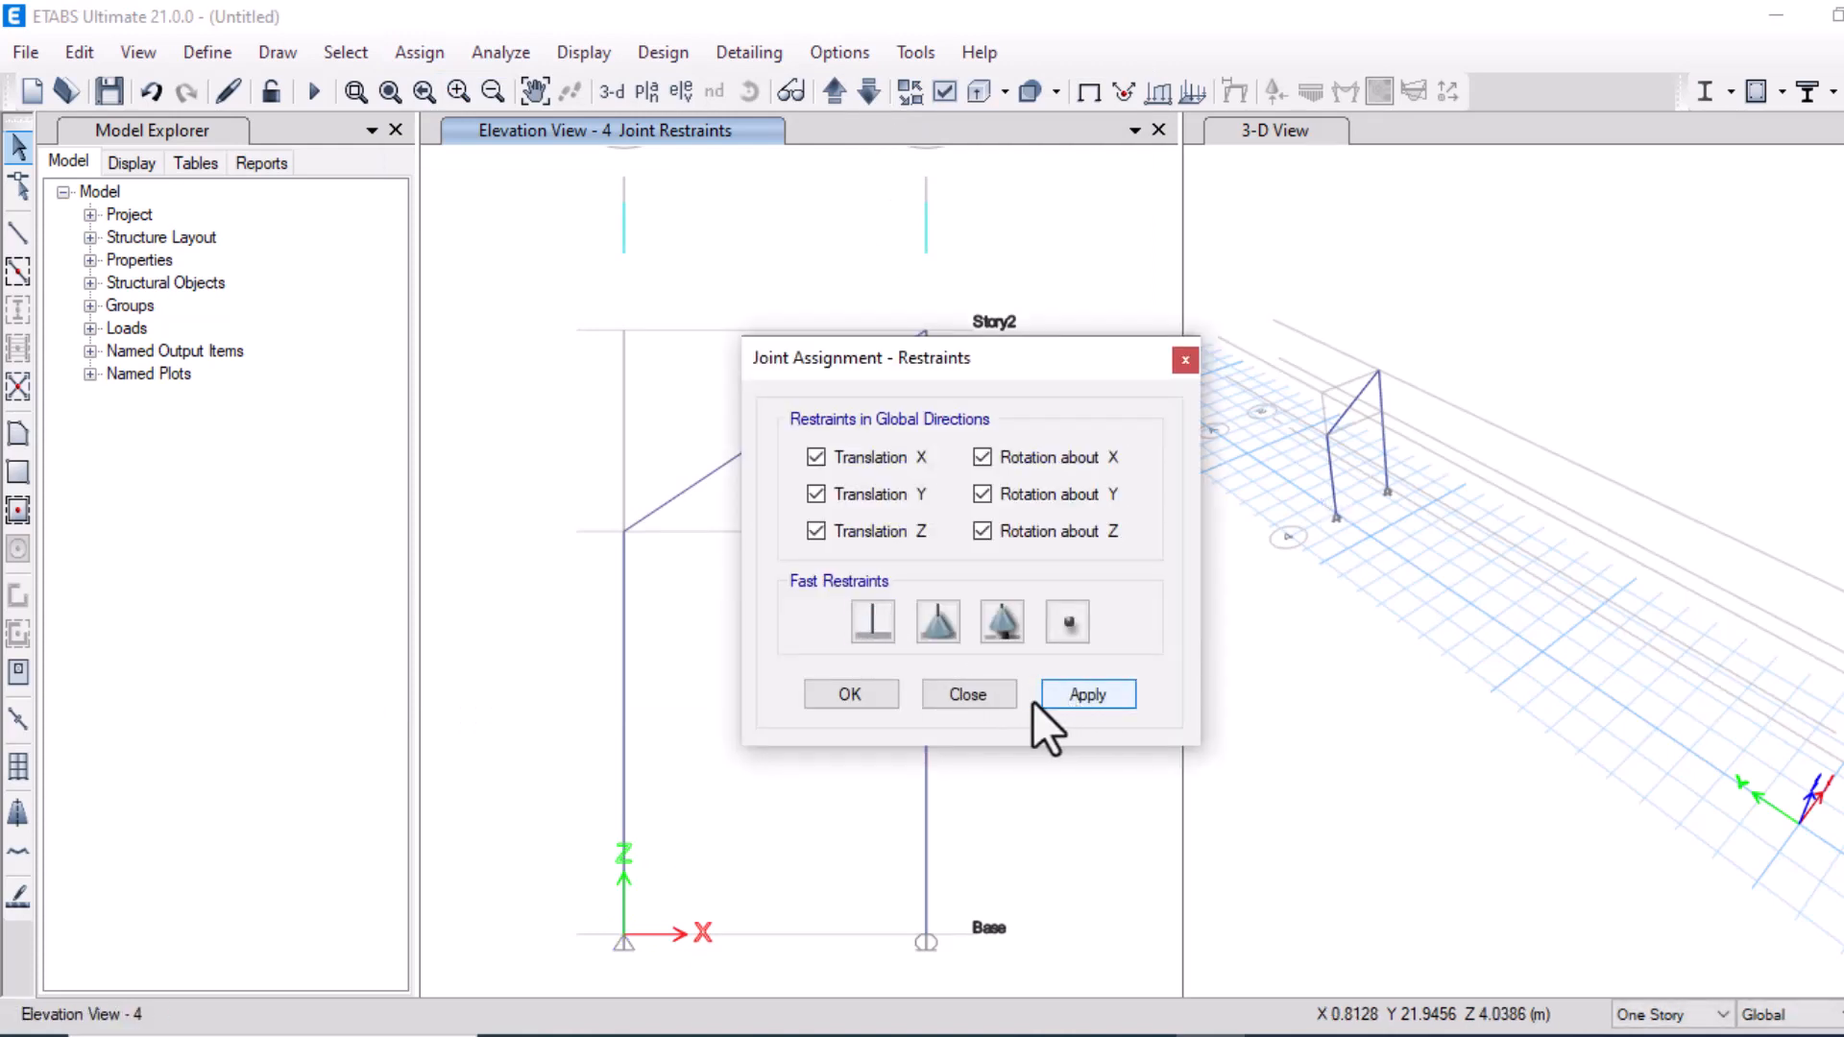
left_click(849, 693)
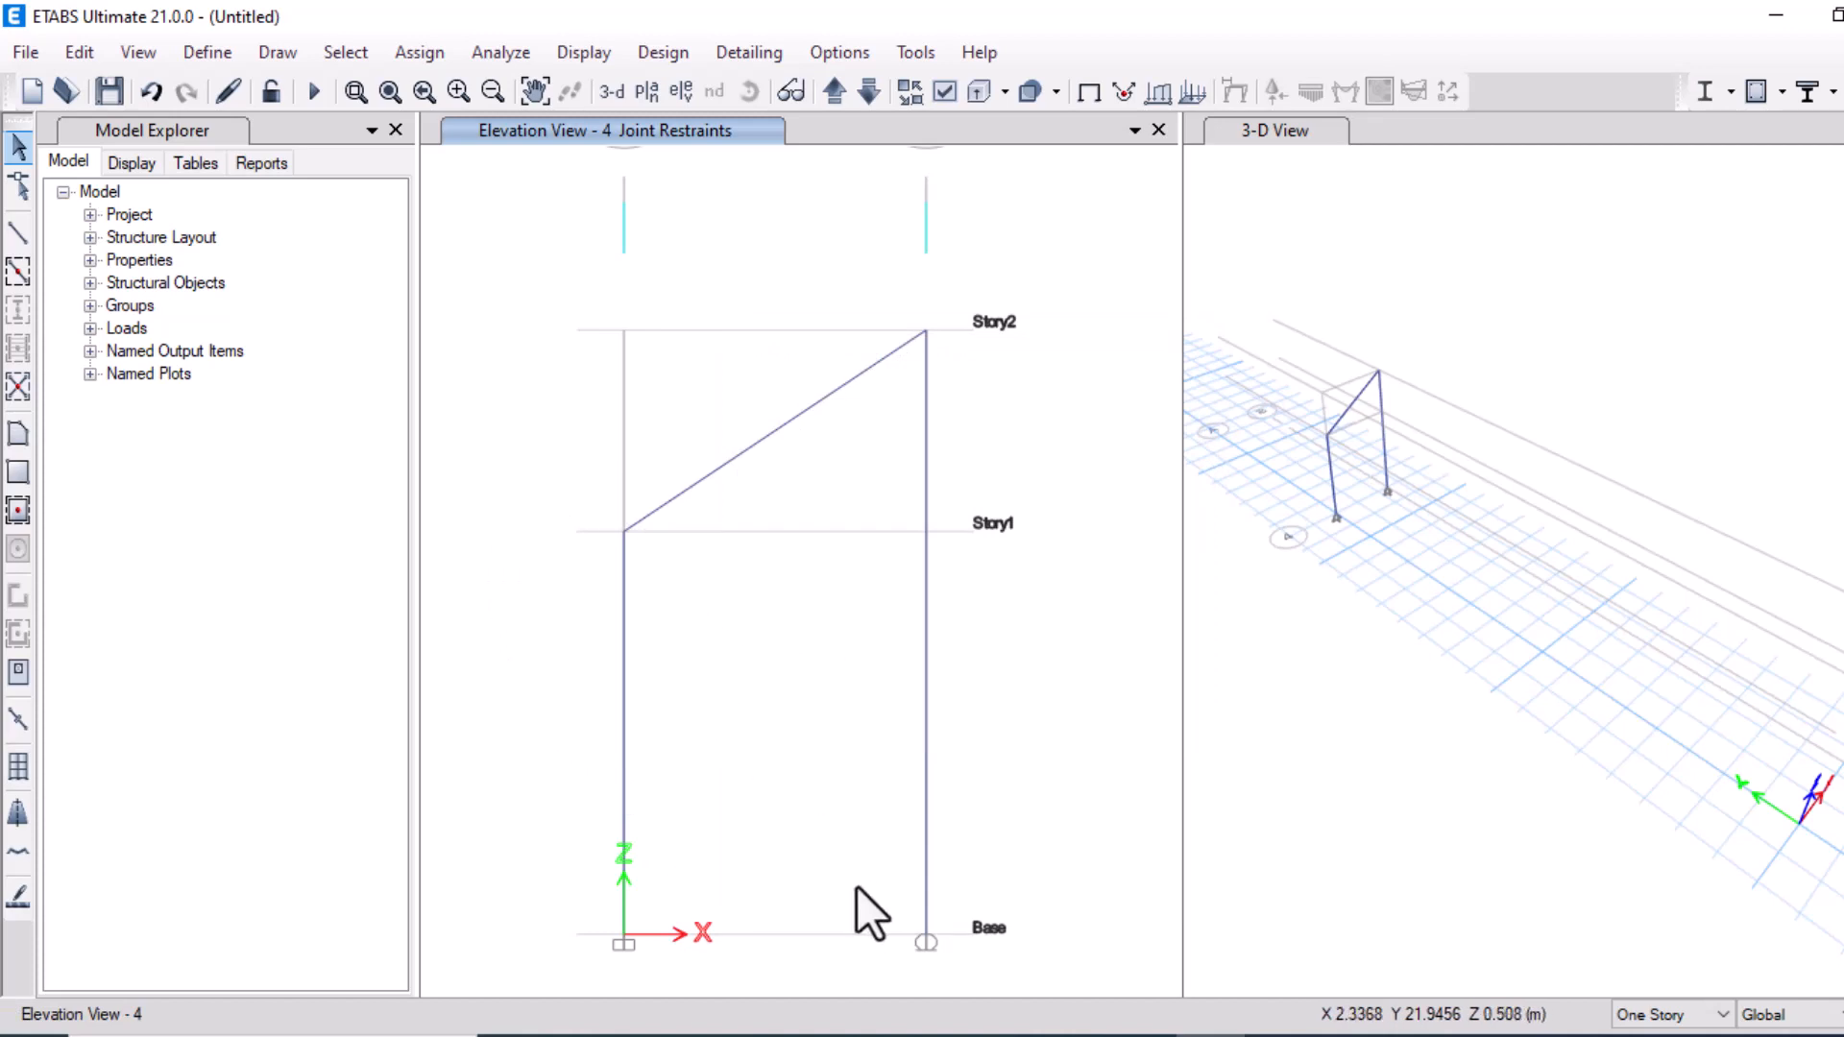
Open the reference solution image of the frame's support reactions
left_click(931, 1036)
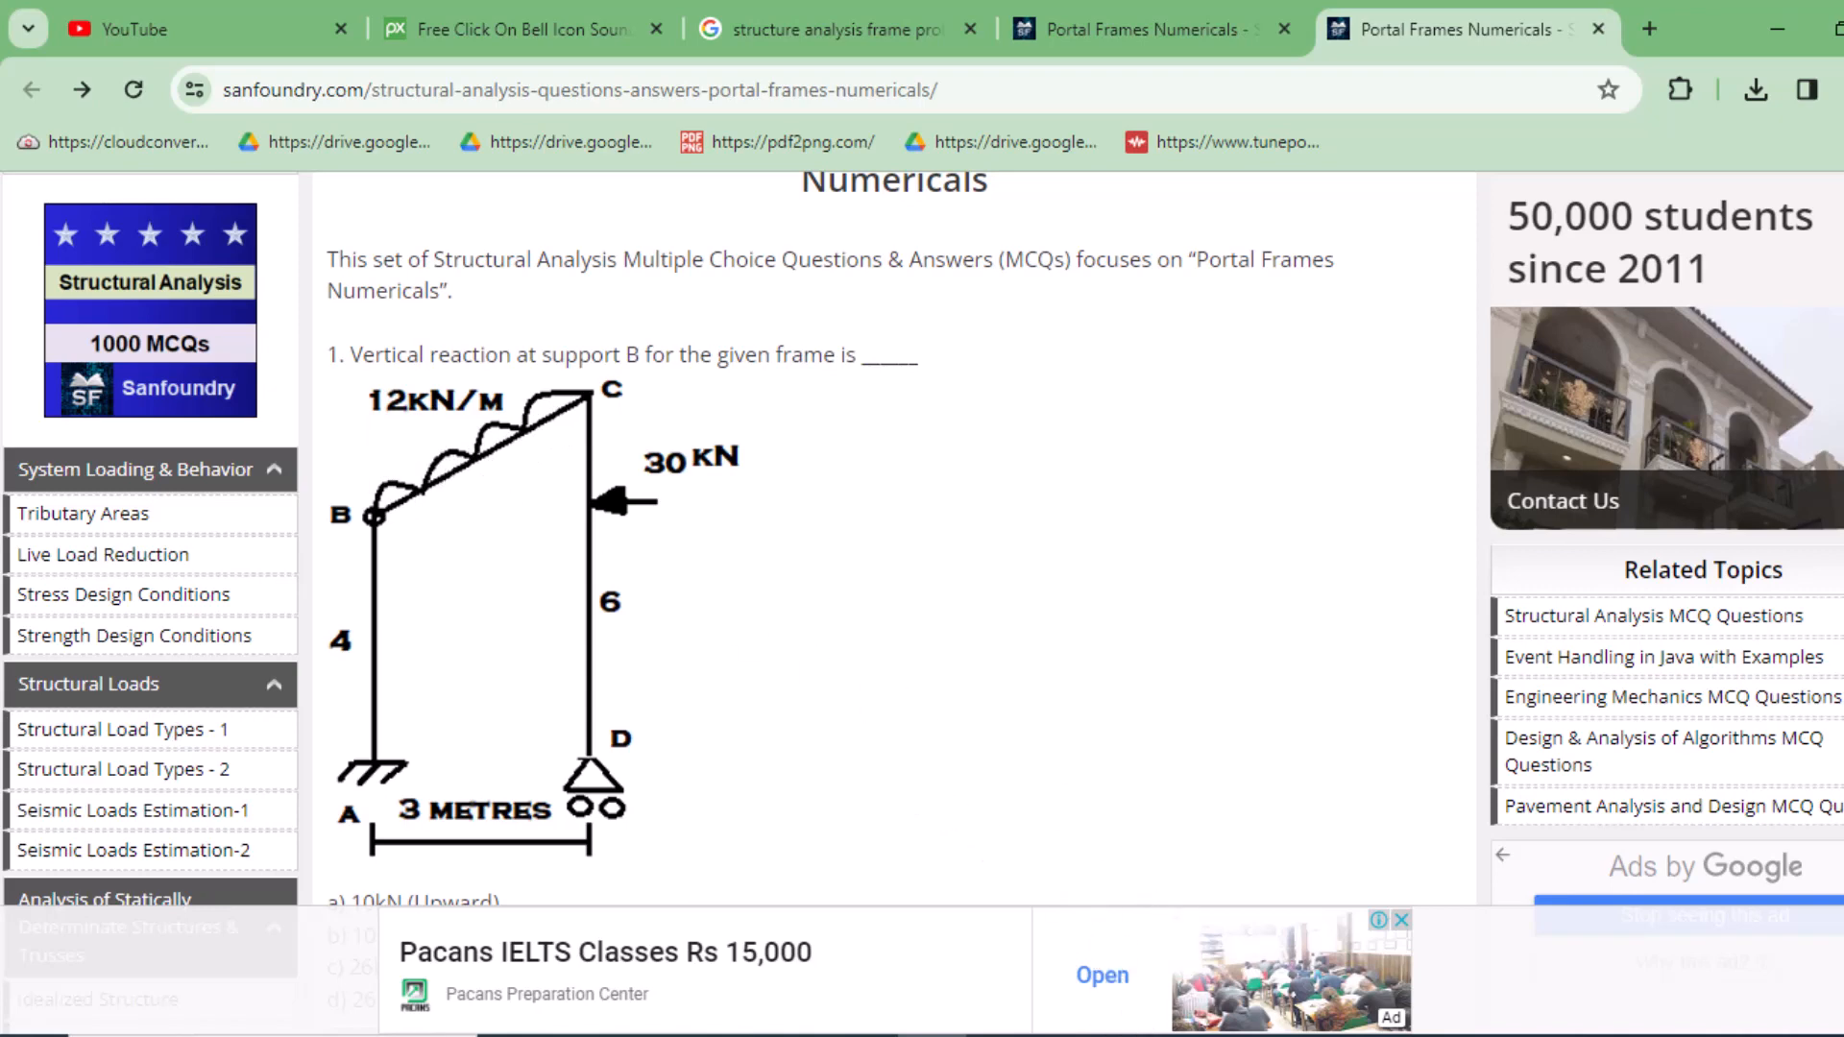
left_click(1140, 1035)
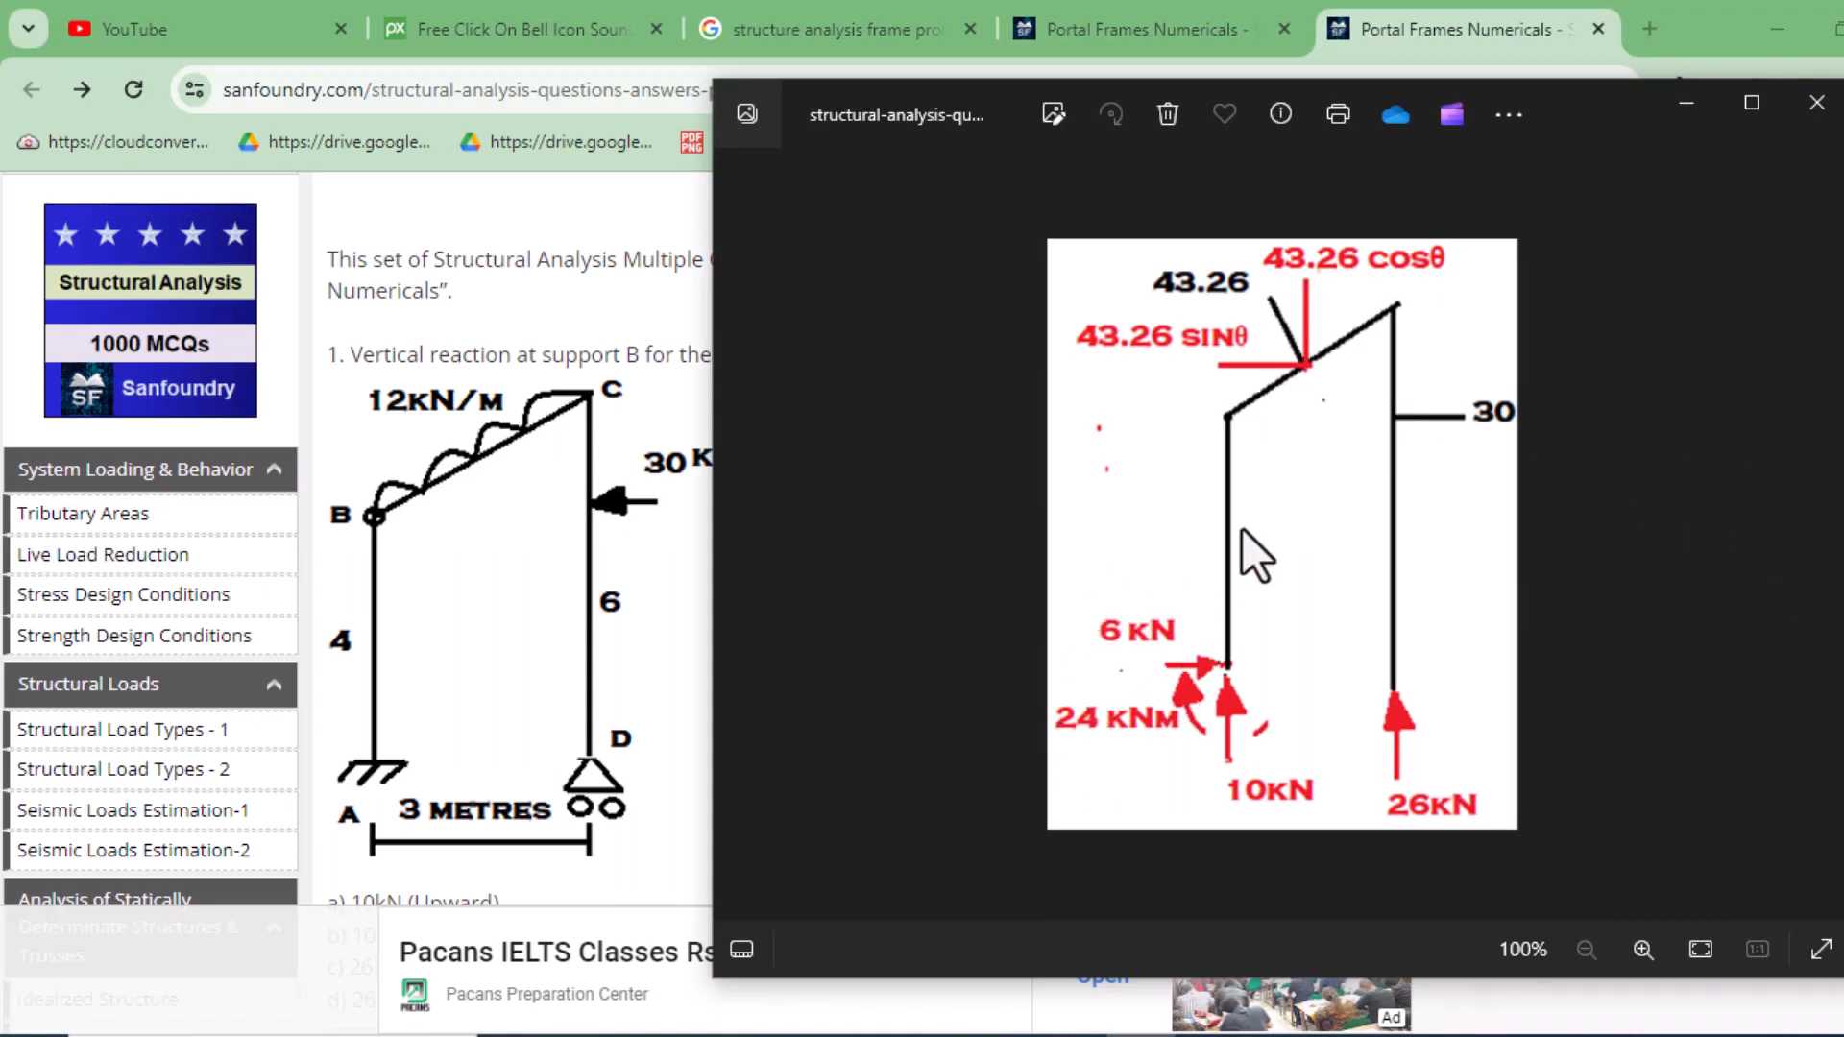
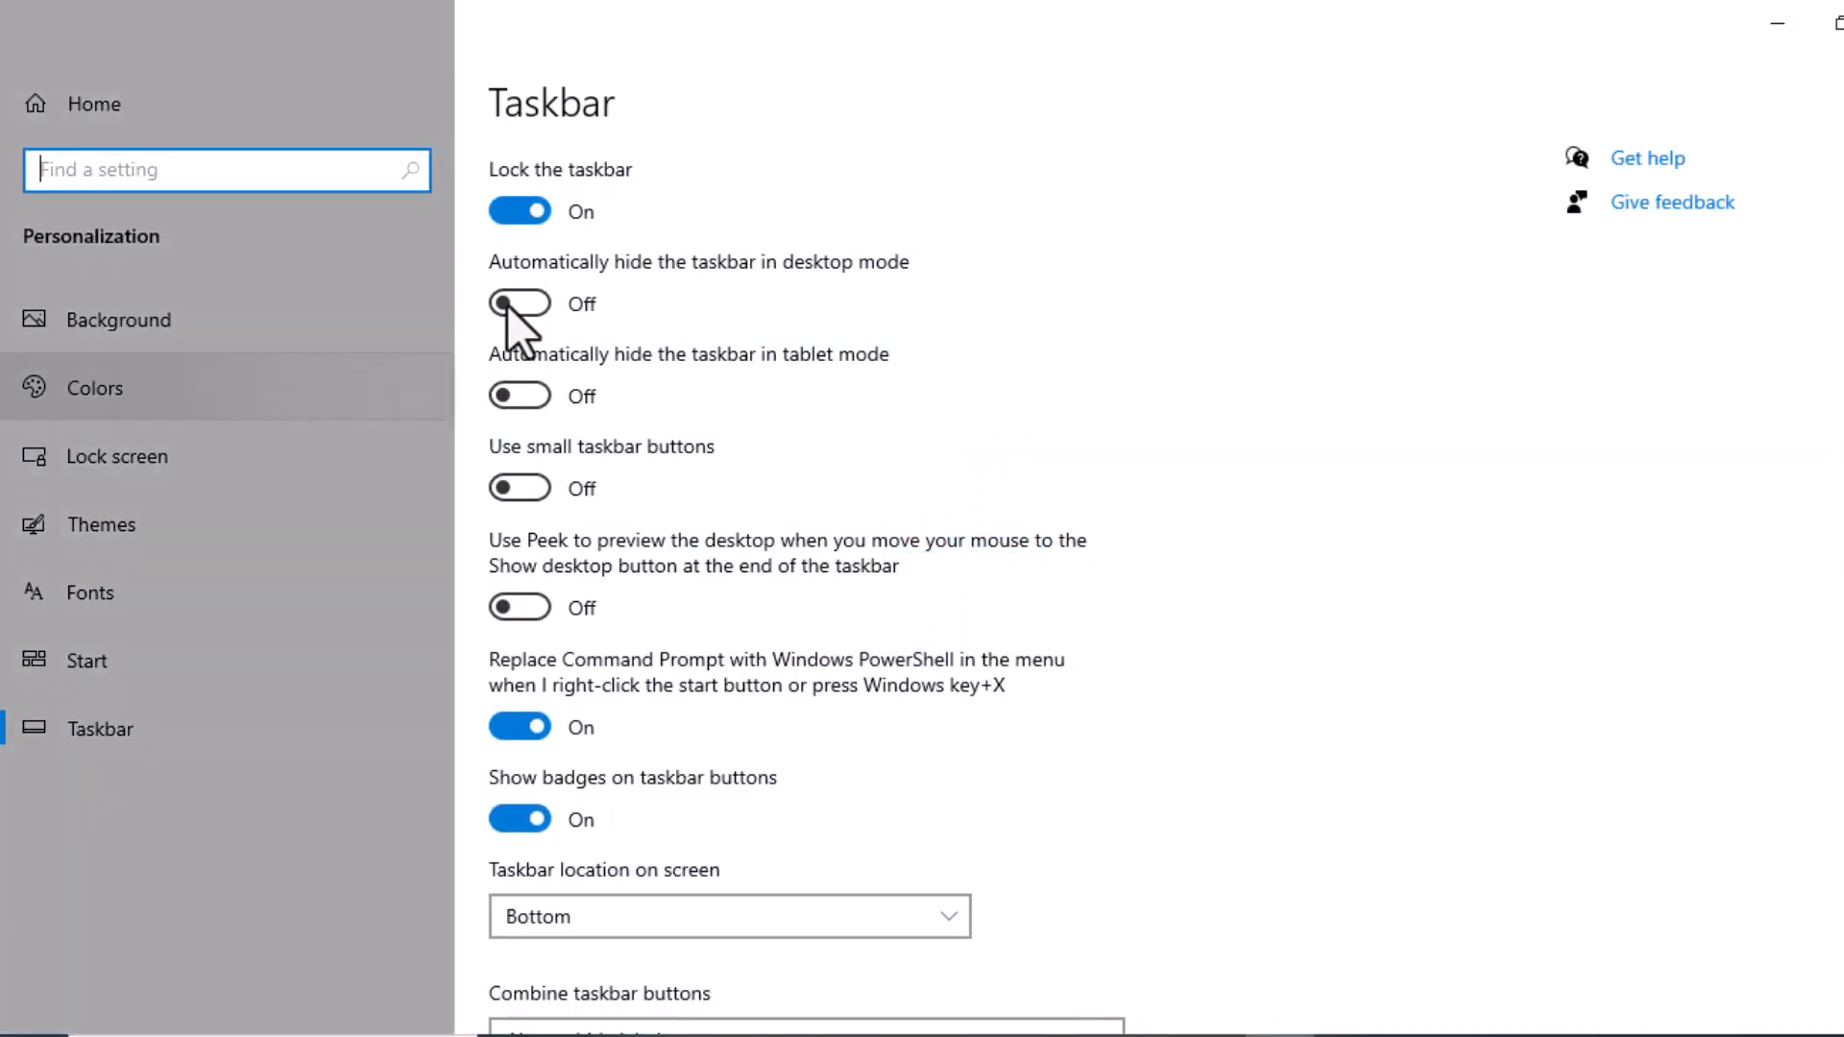
Turn on automatic hiding of the taskbar in desktop mode and close the Settings window
left_click(507, 305)
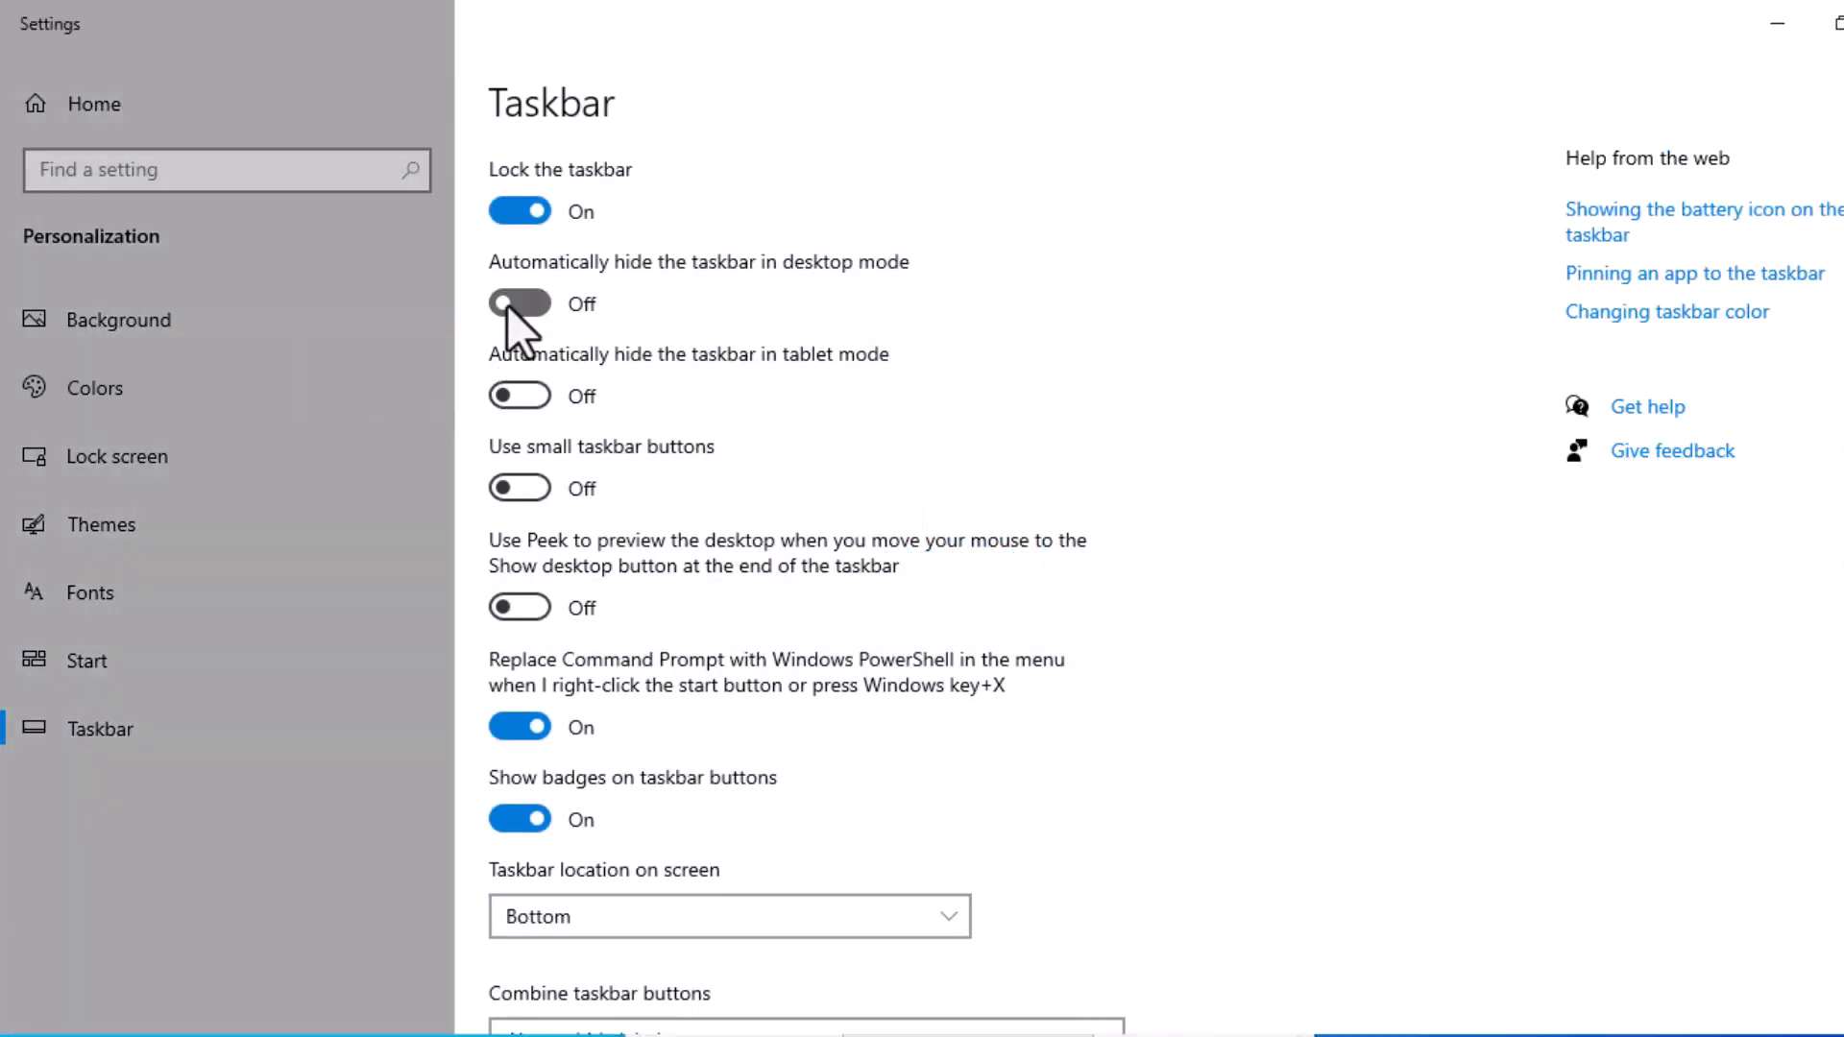
left_click(1773, 19)
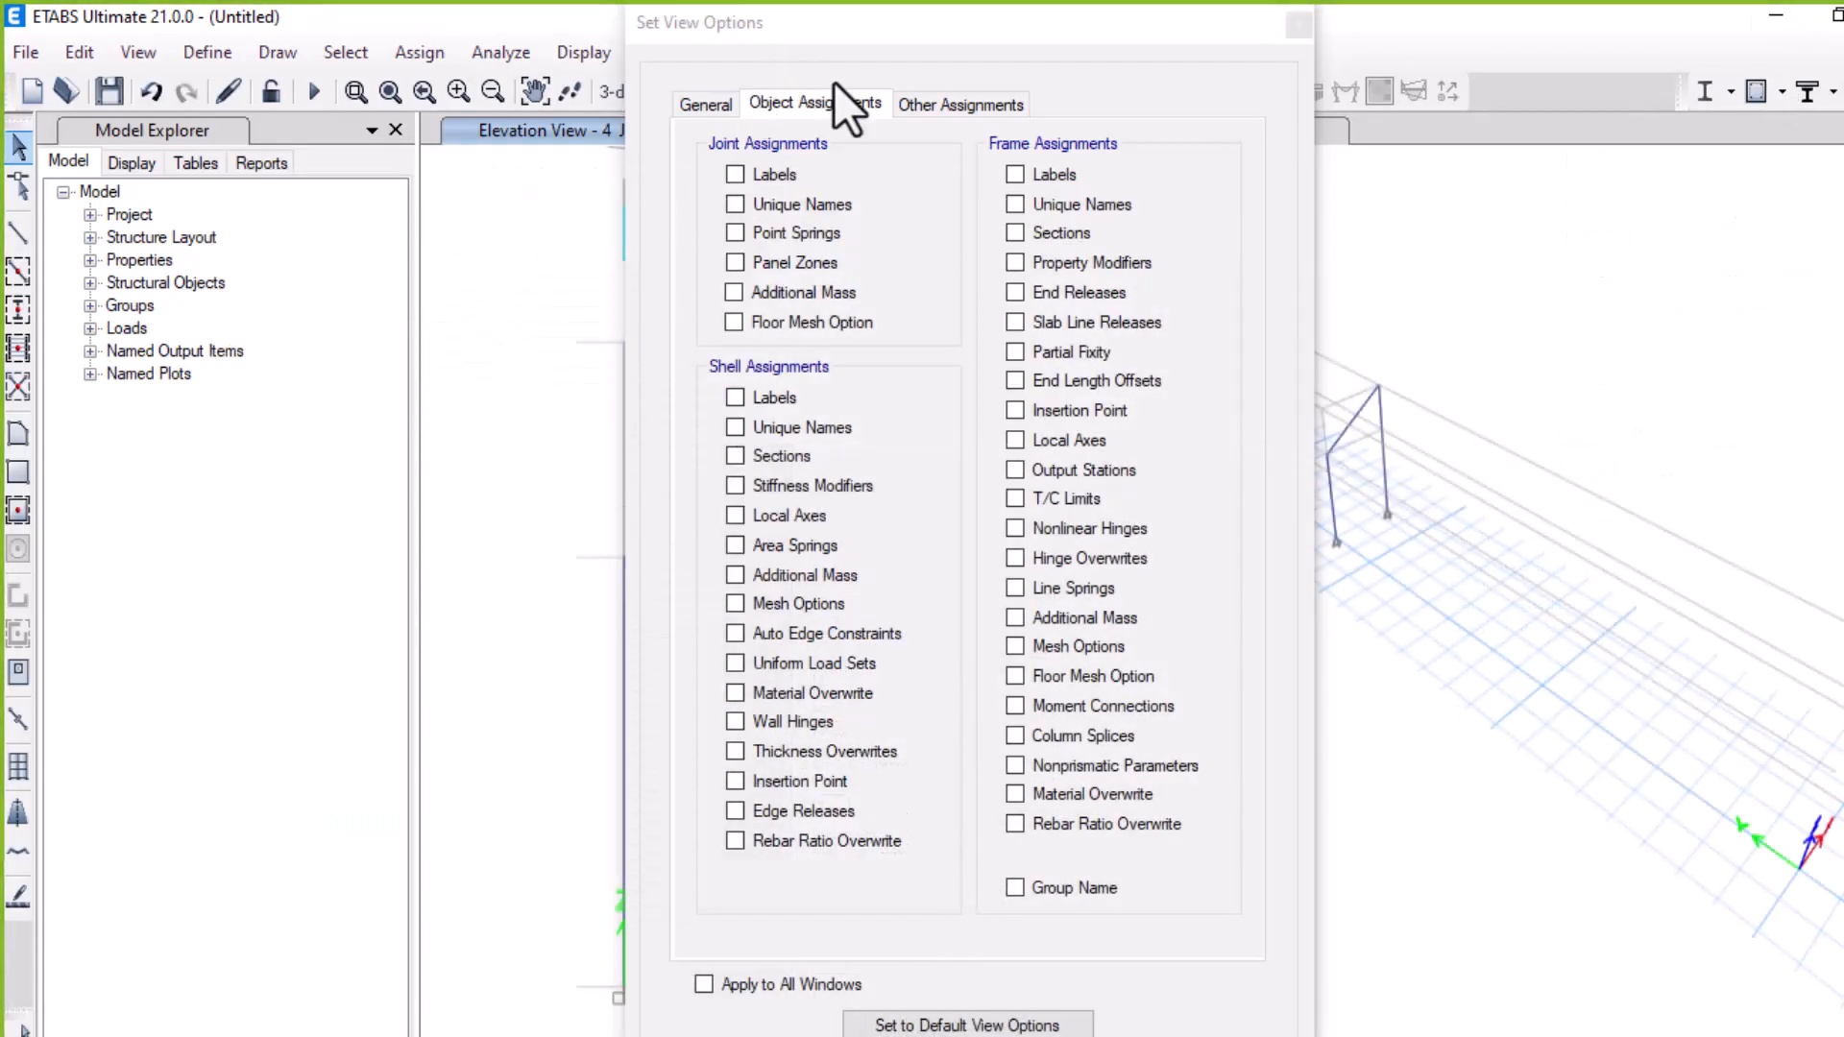
Display frame local axes in the 3-D view's object assignment view options
left_click(1020, 443)
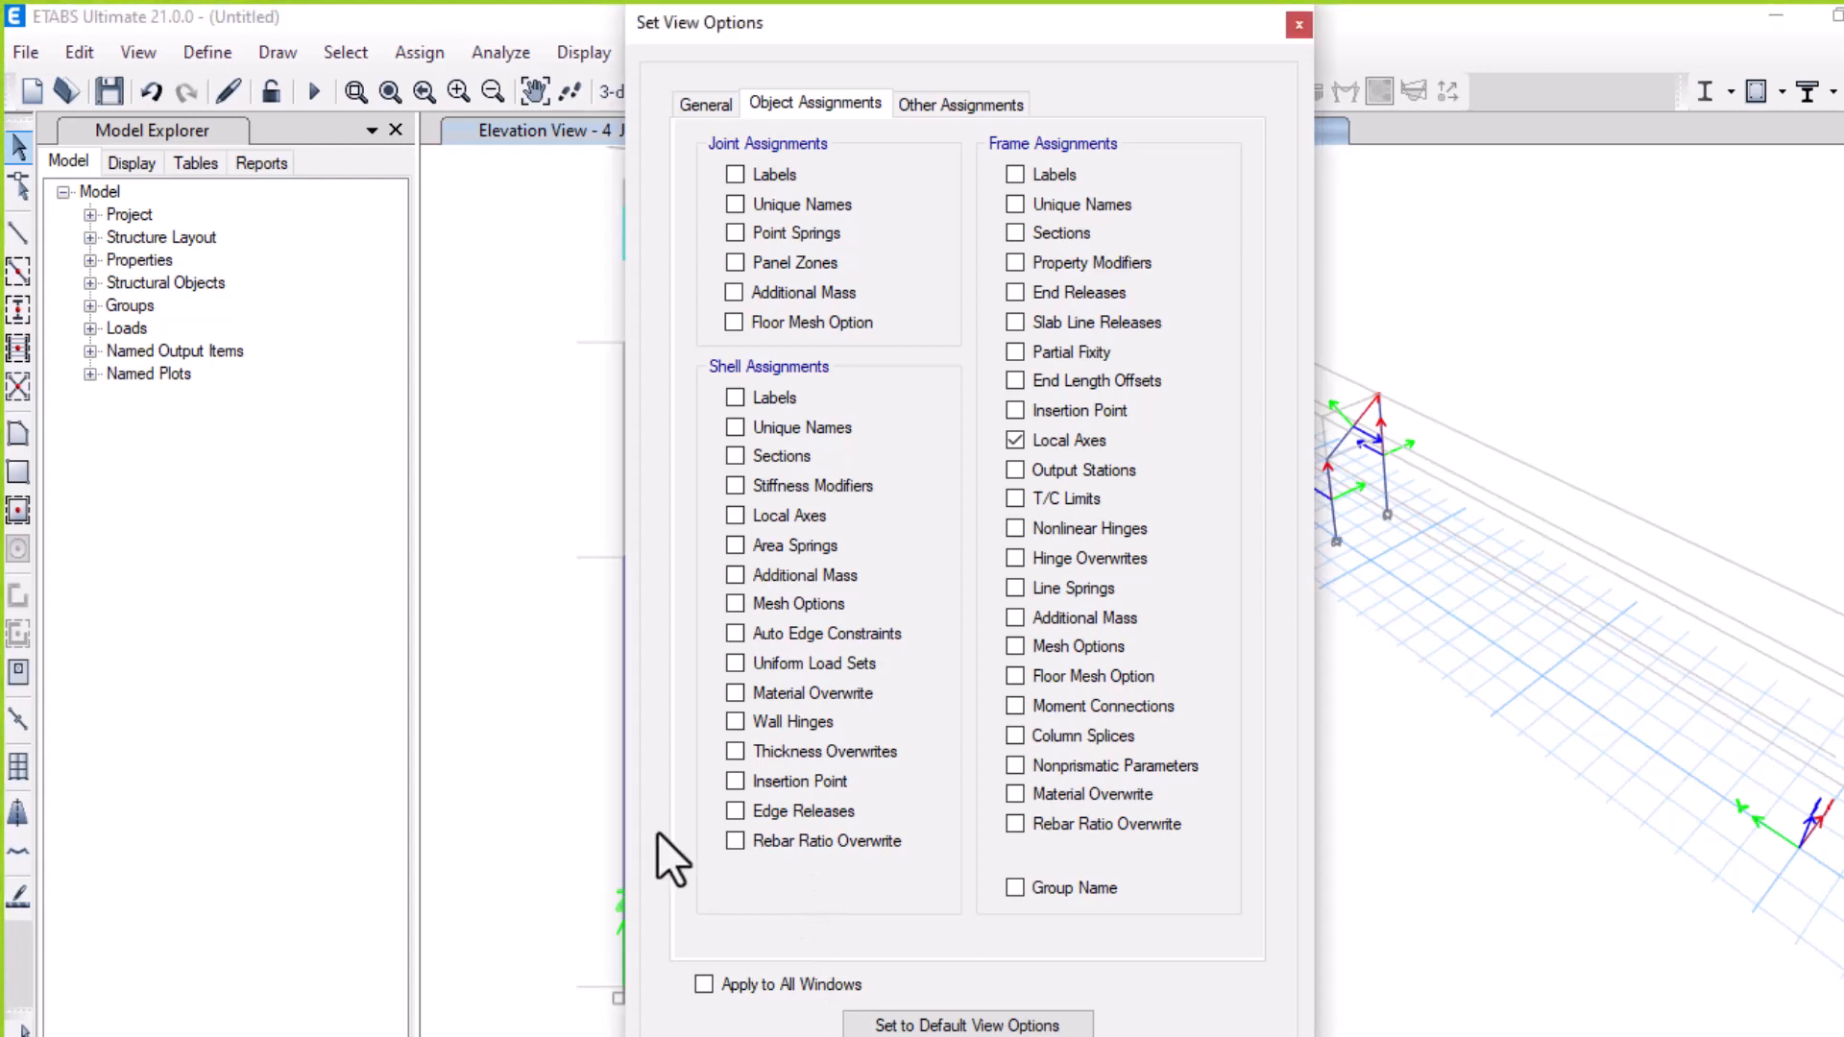
key("Return")
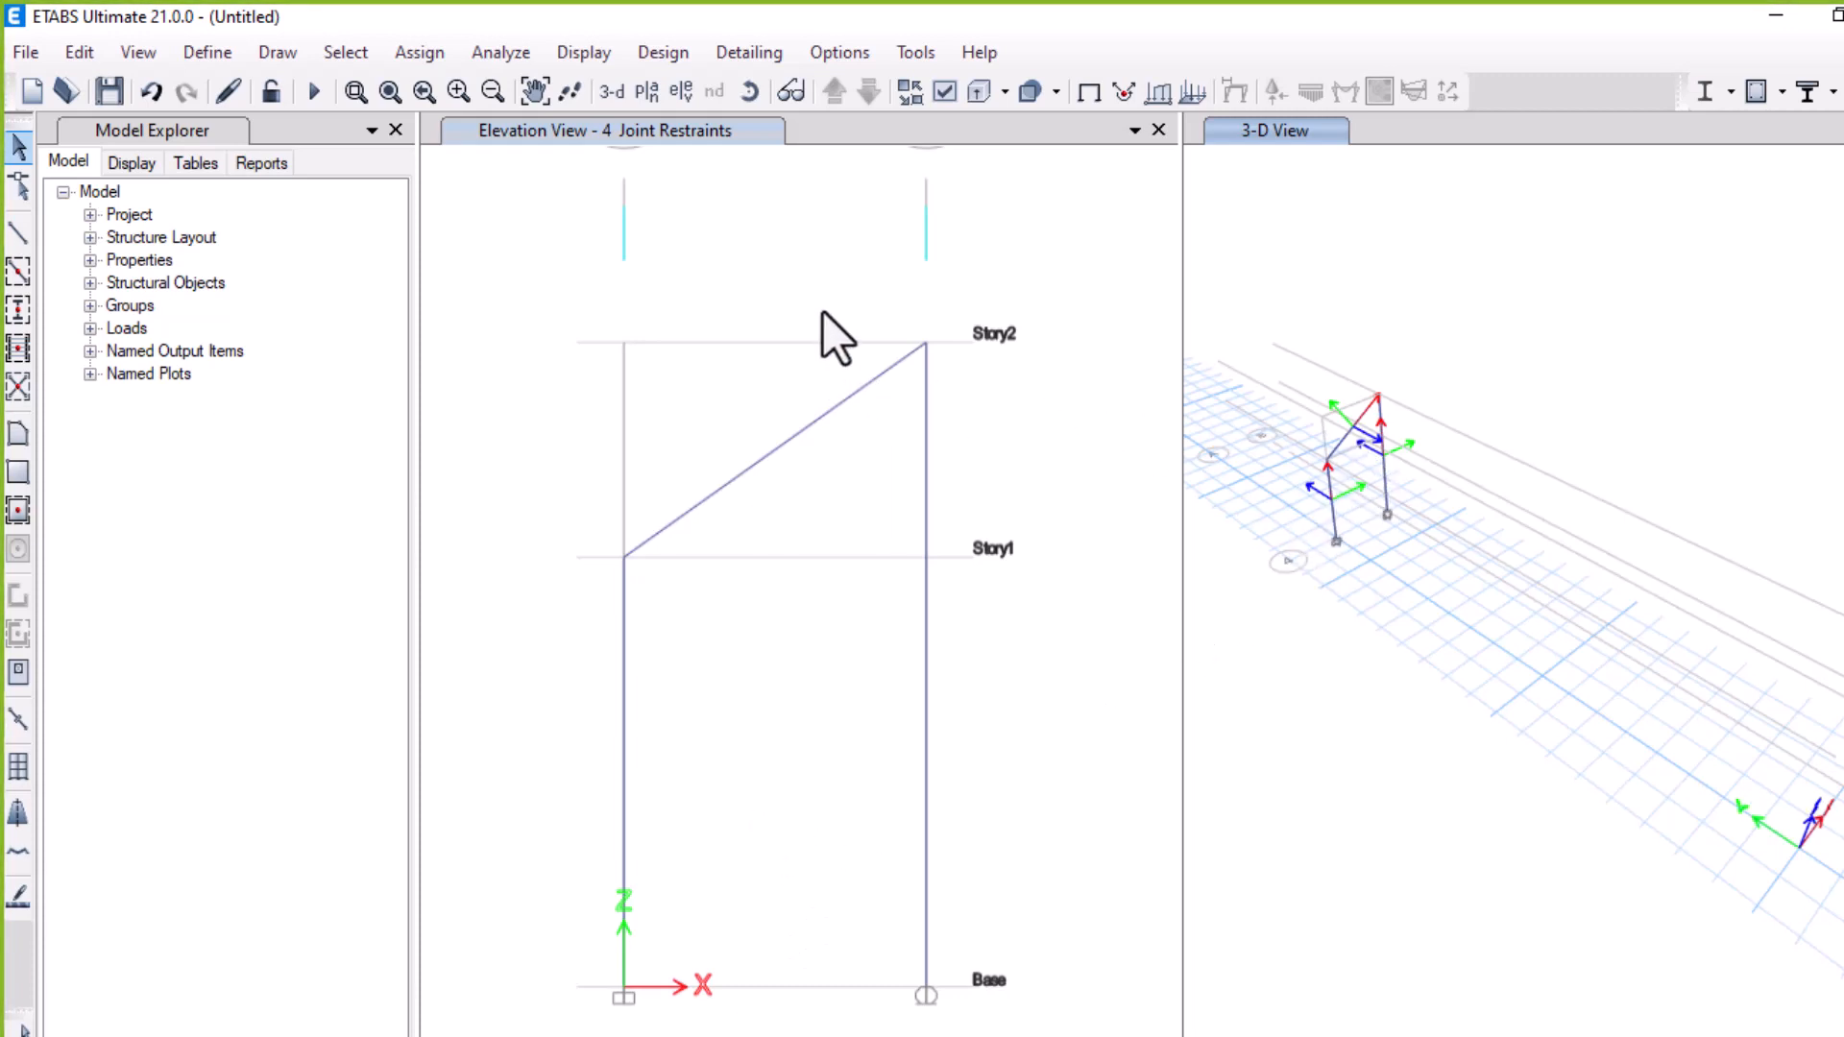
Display frame local axes in the elevation view, applying the view option to all windows
left_click(931, 325)
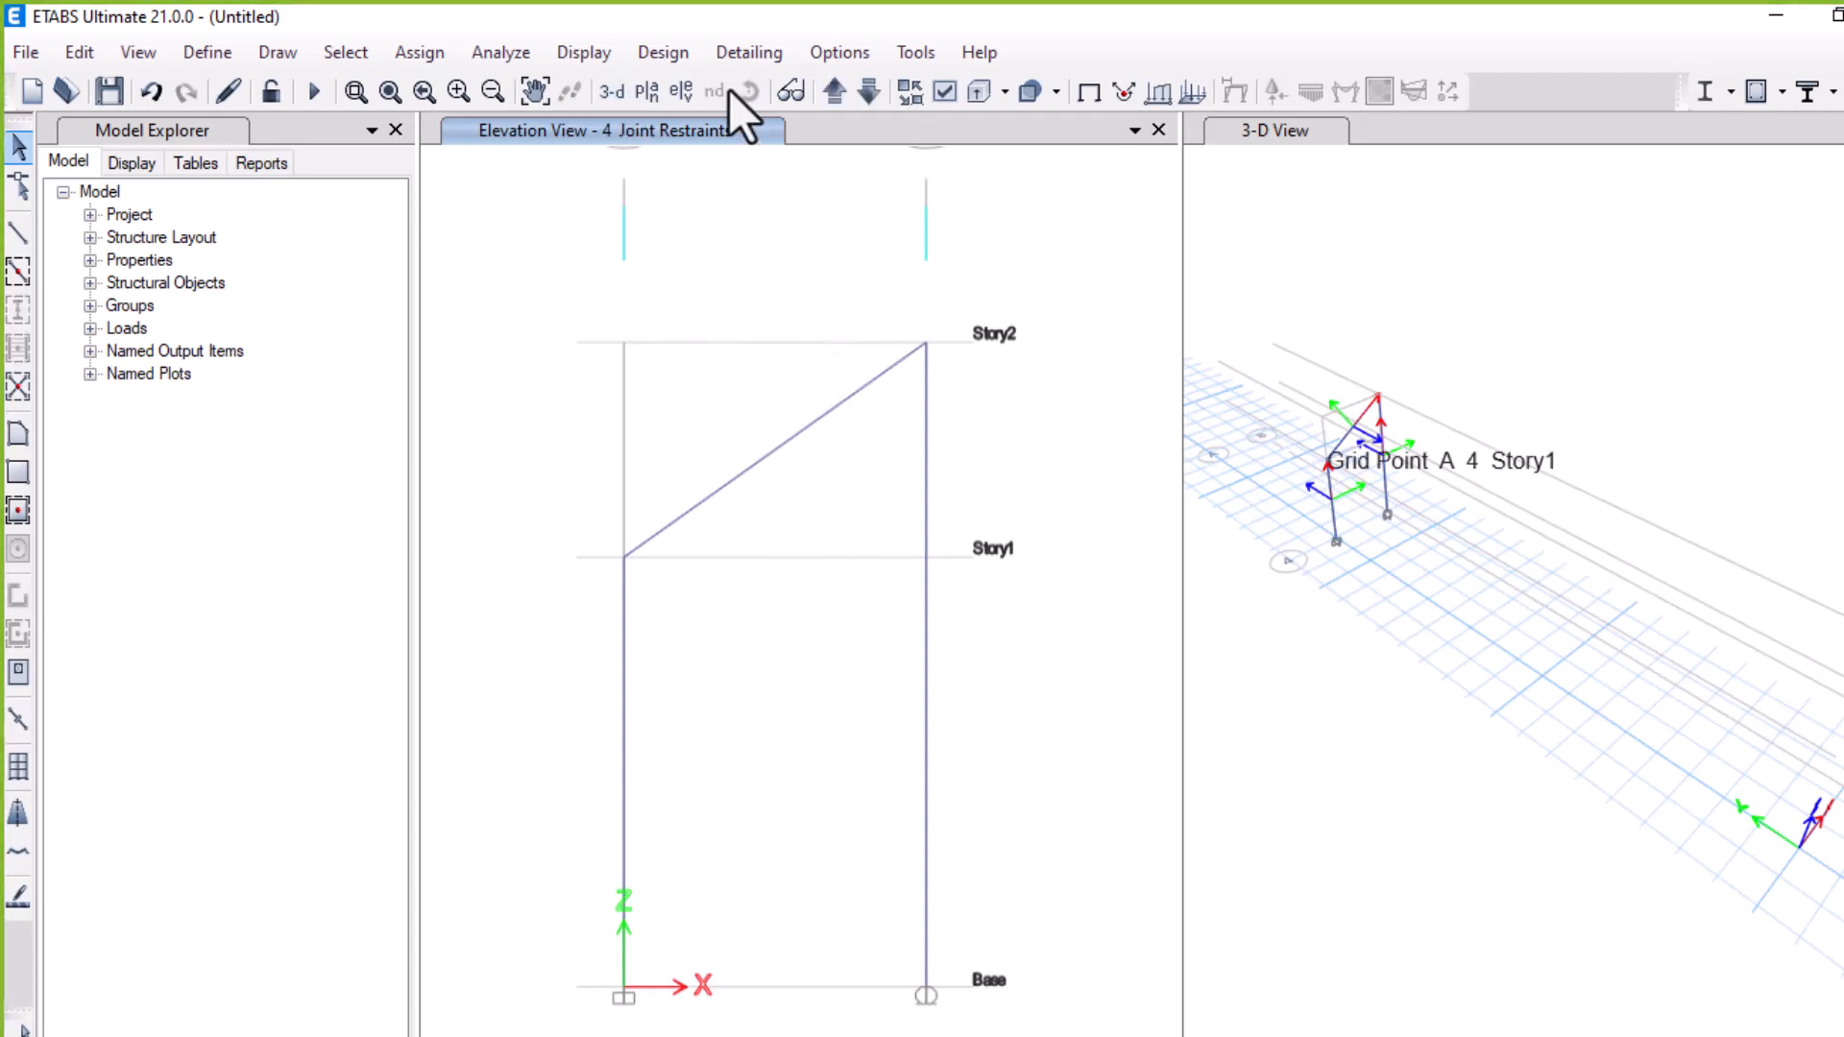
left_click(946, 91)
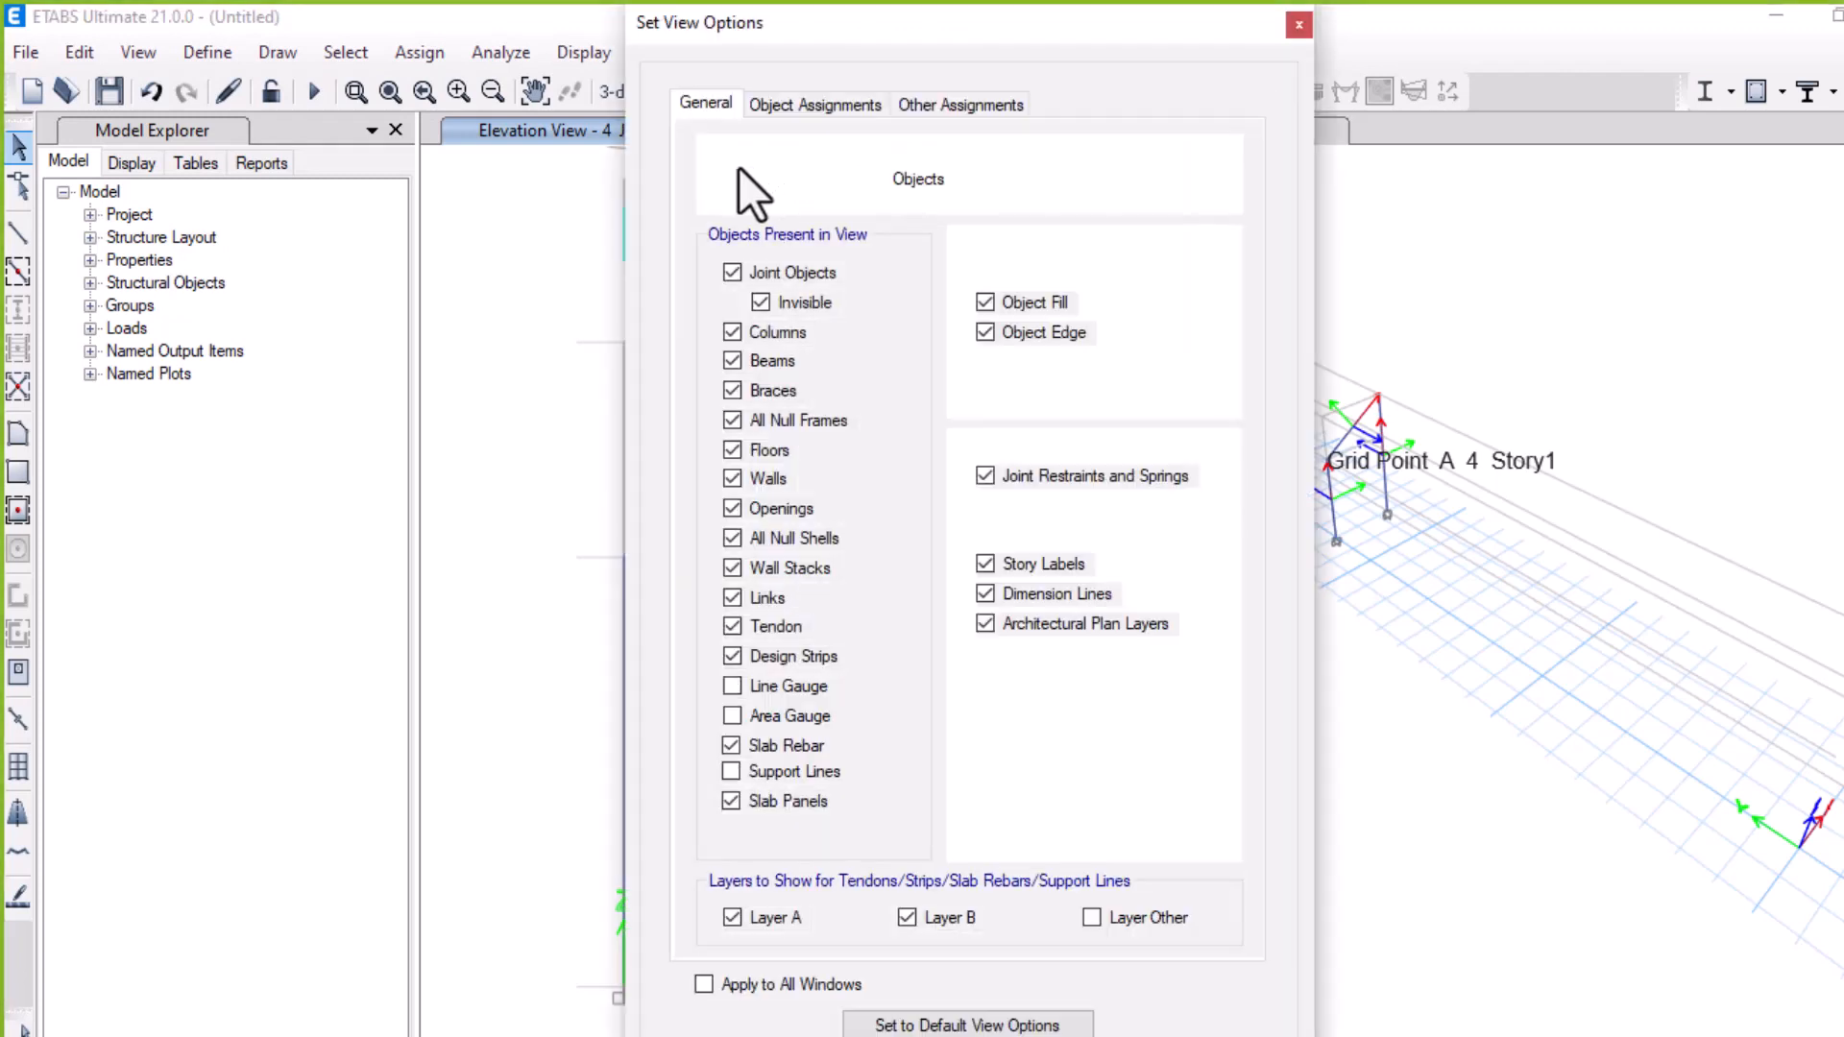
left_click(876, 102)
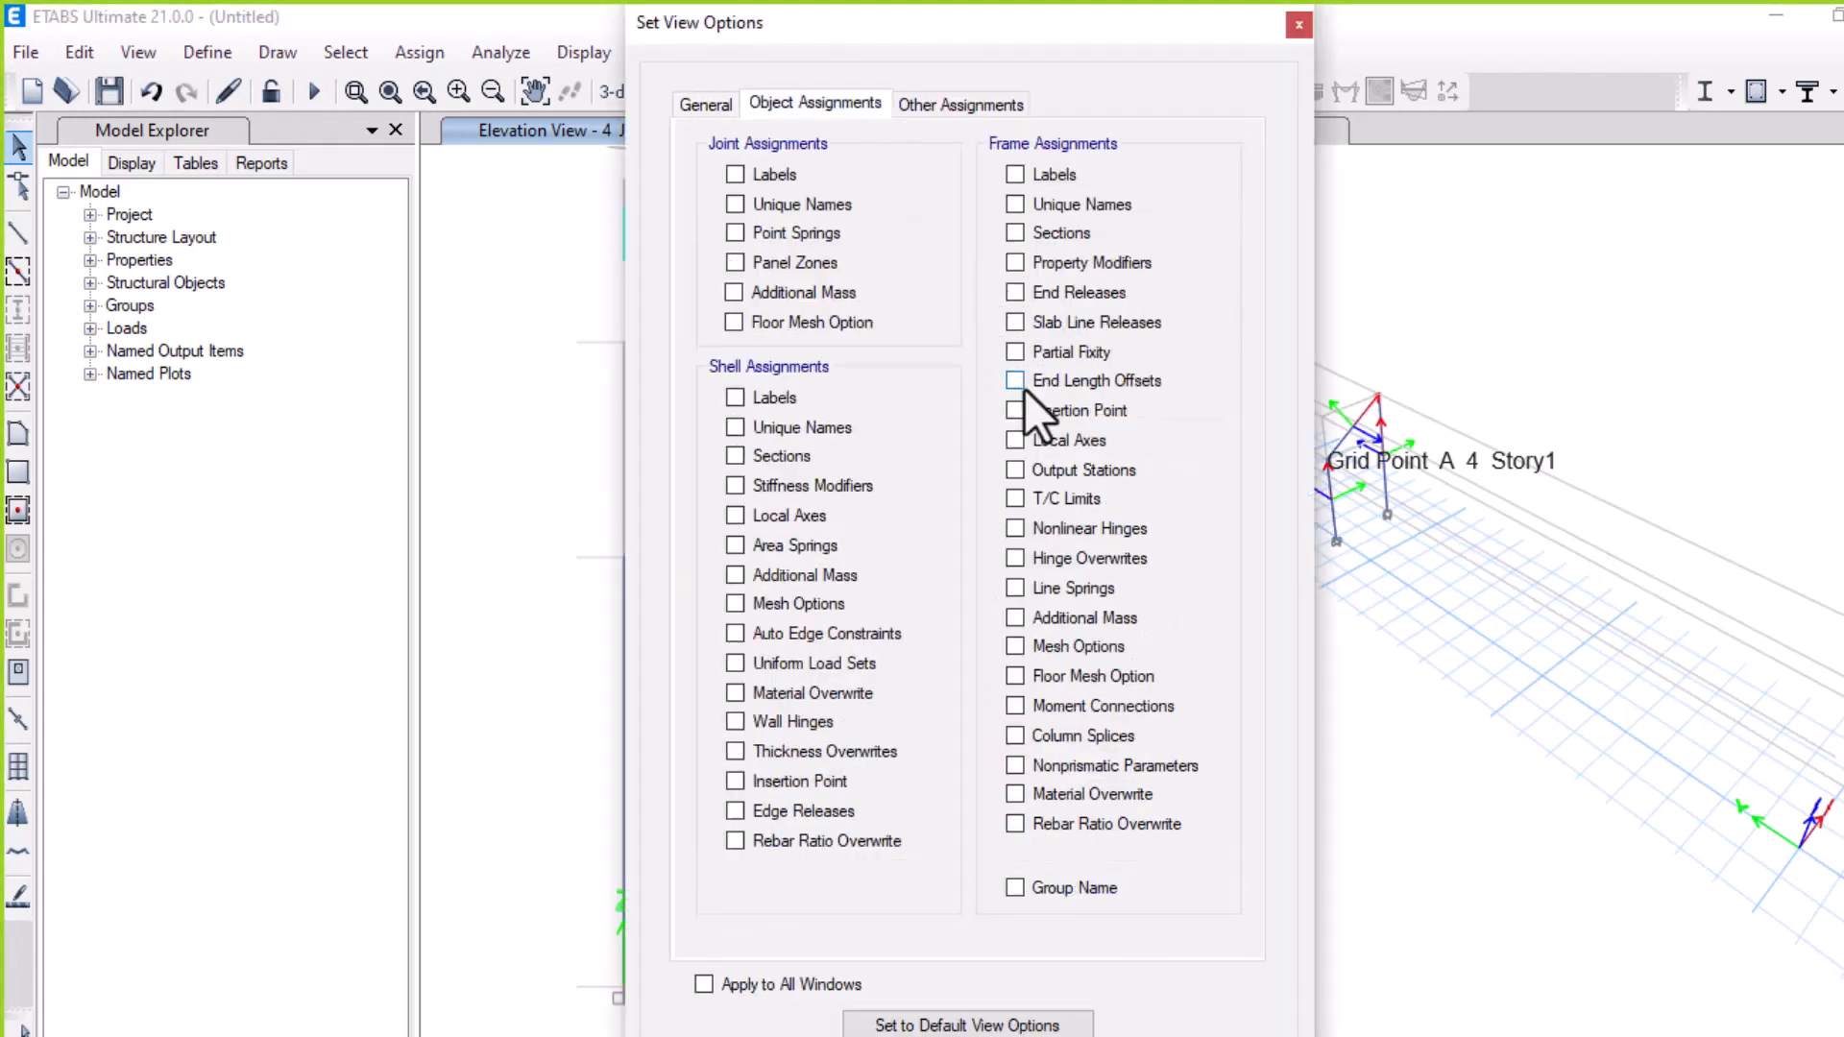
left_click(1015, 440)
left_click(715, 989)
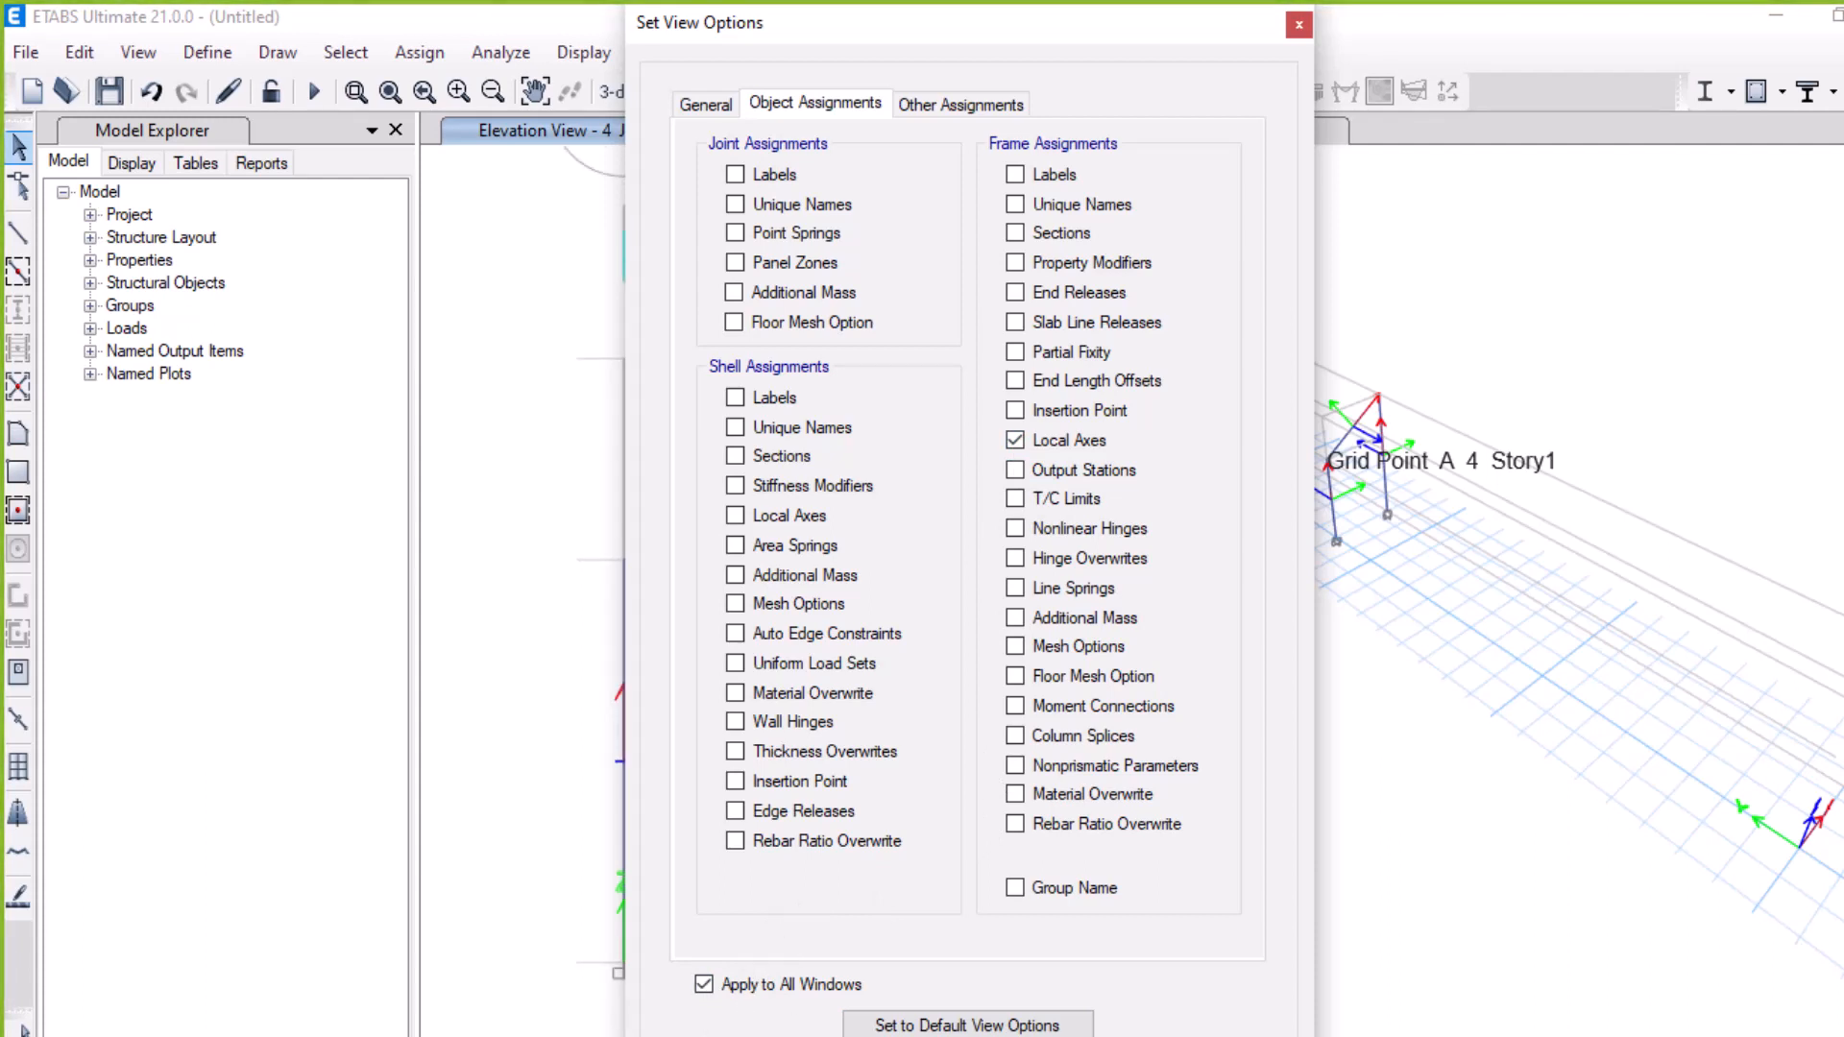
left_click(845, 1036)
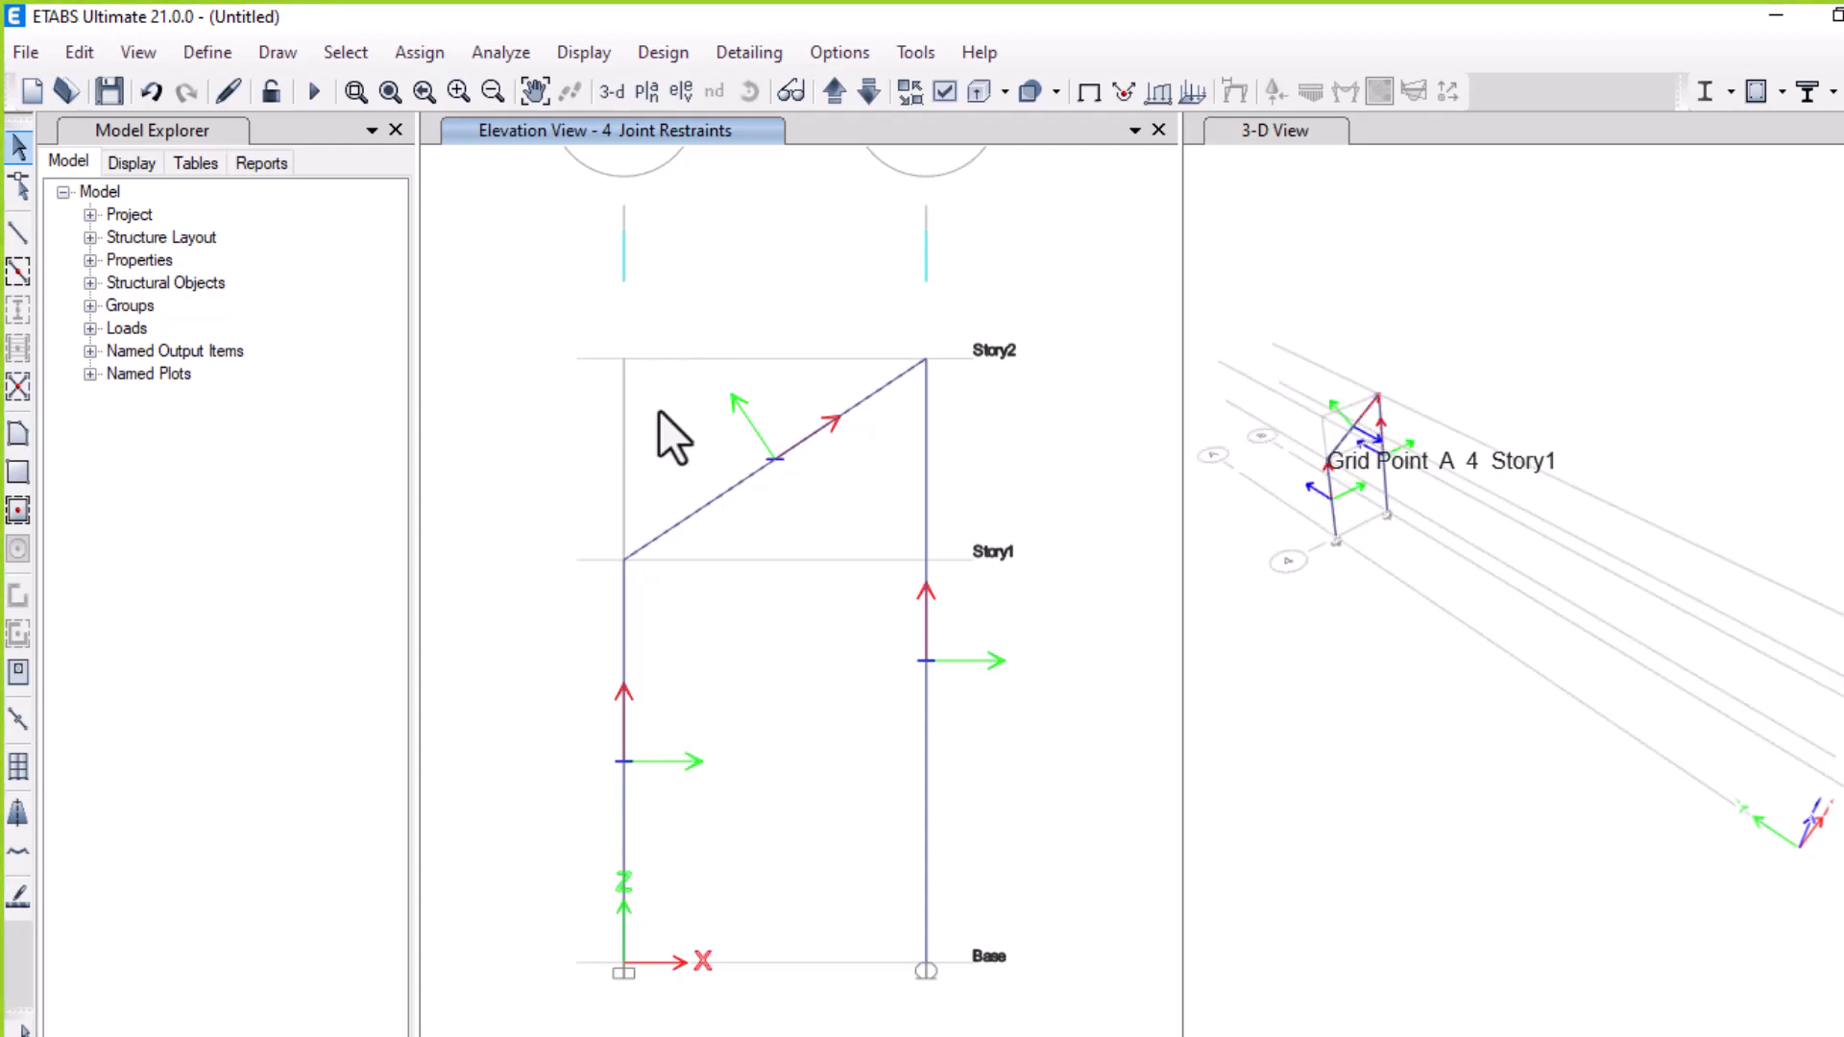
Open distributed frame load assignment for the sloped beam with Dead pattern, Local-2 direction and a 12 kN/m uniform load
left_click(499, 52)
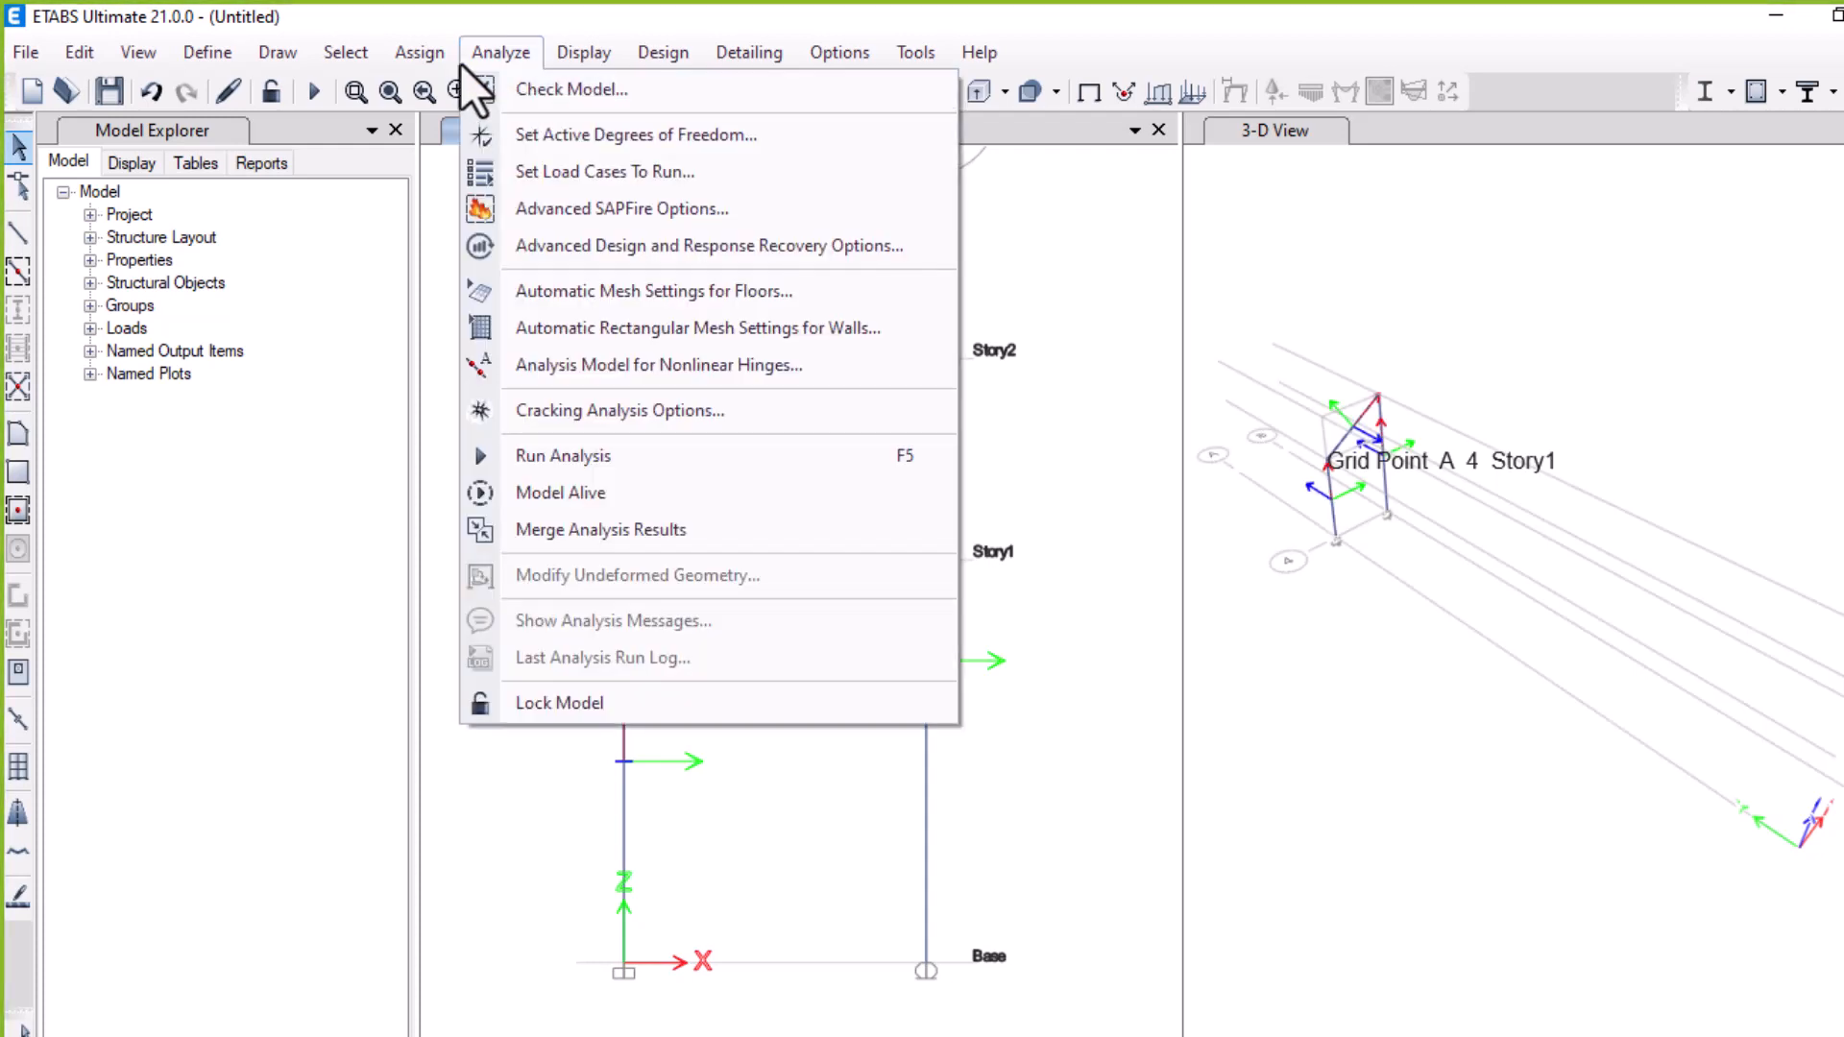
left_click(419, 53)
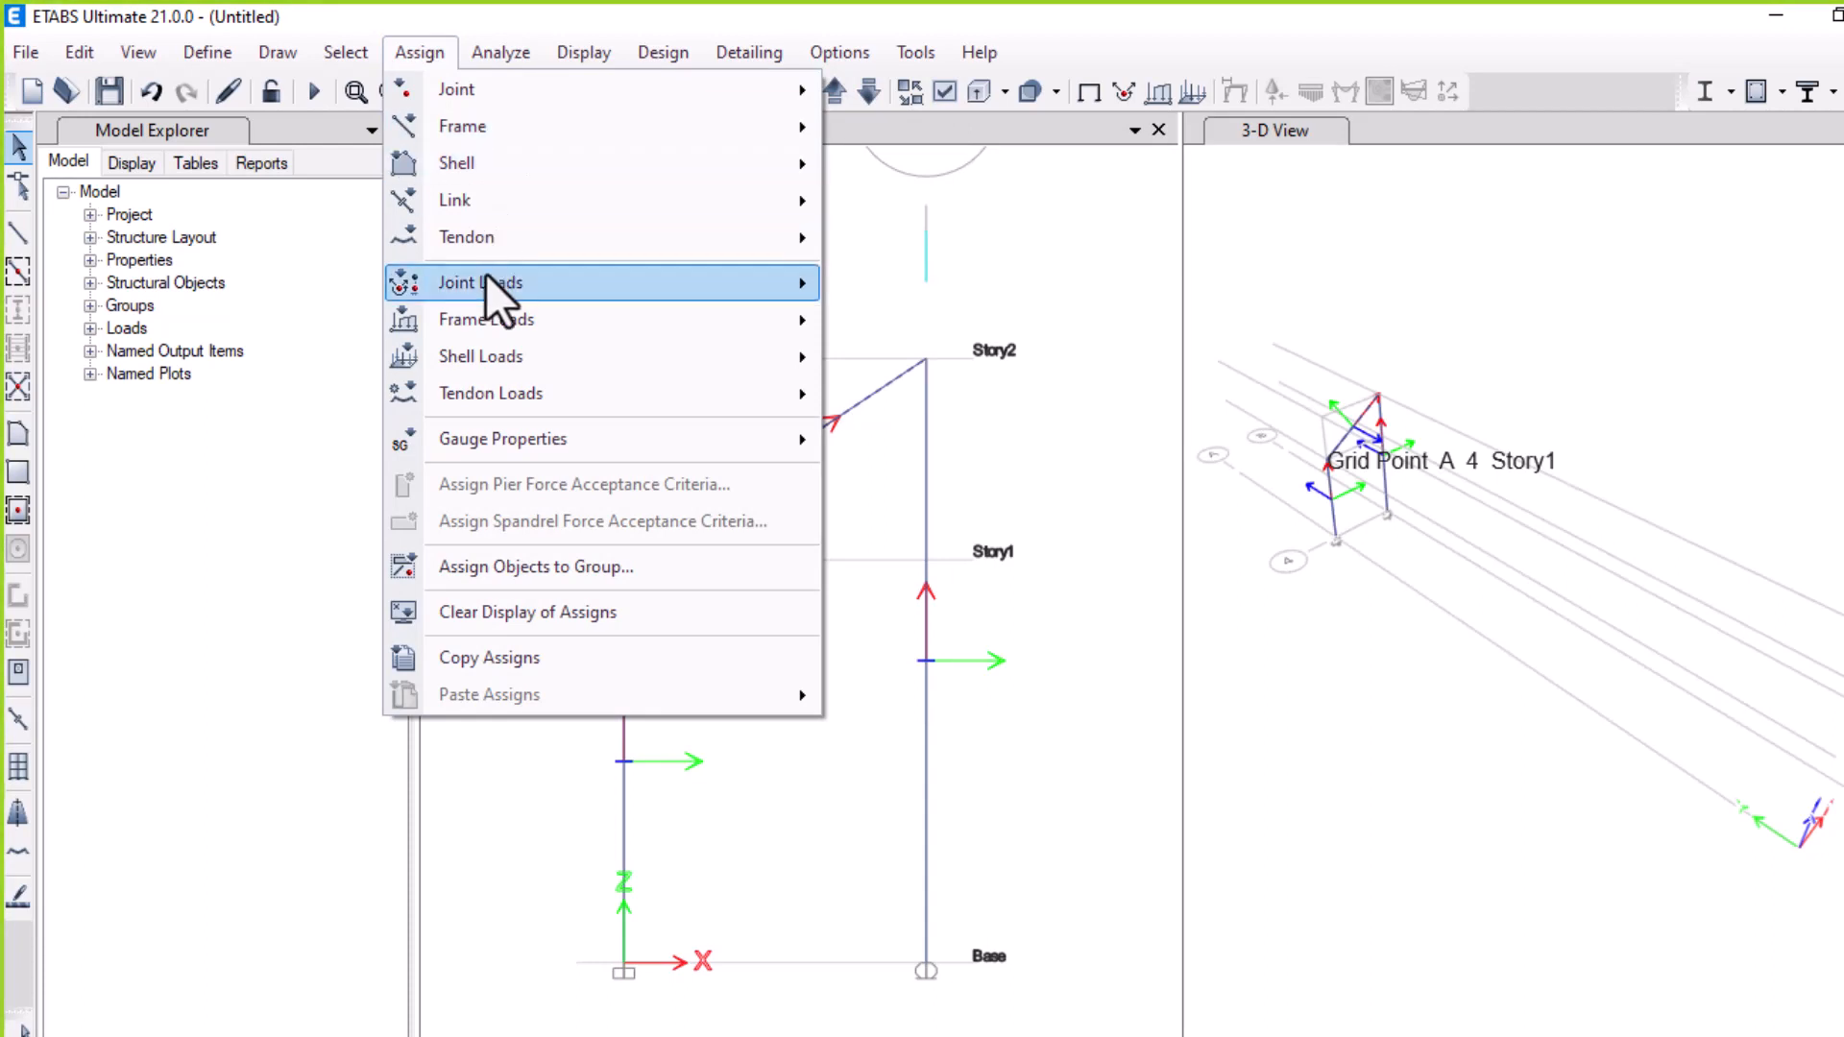
mouse_move(497, 317)
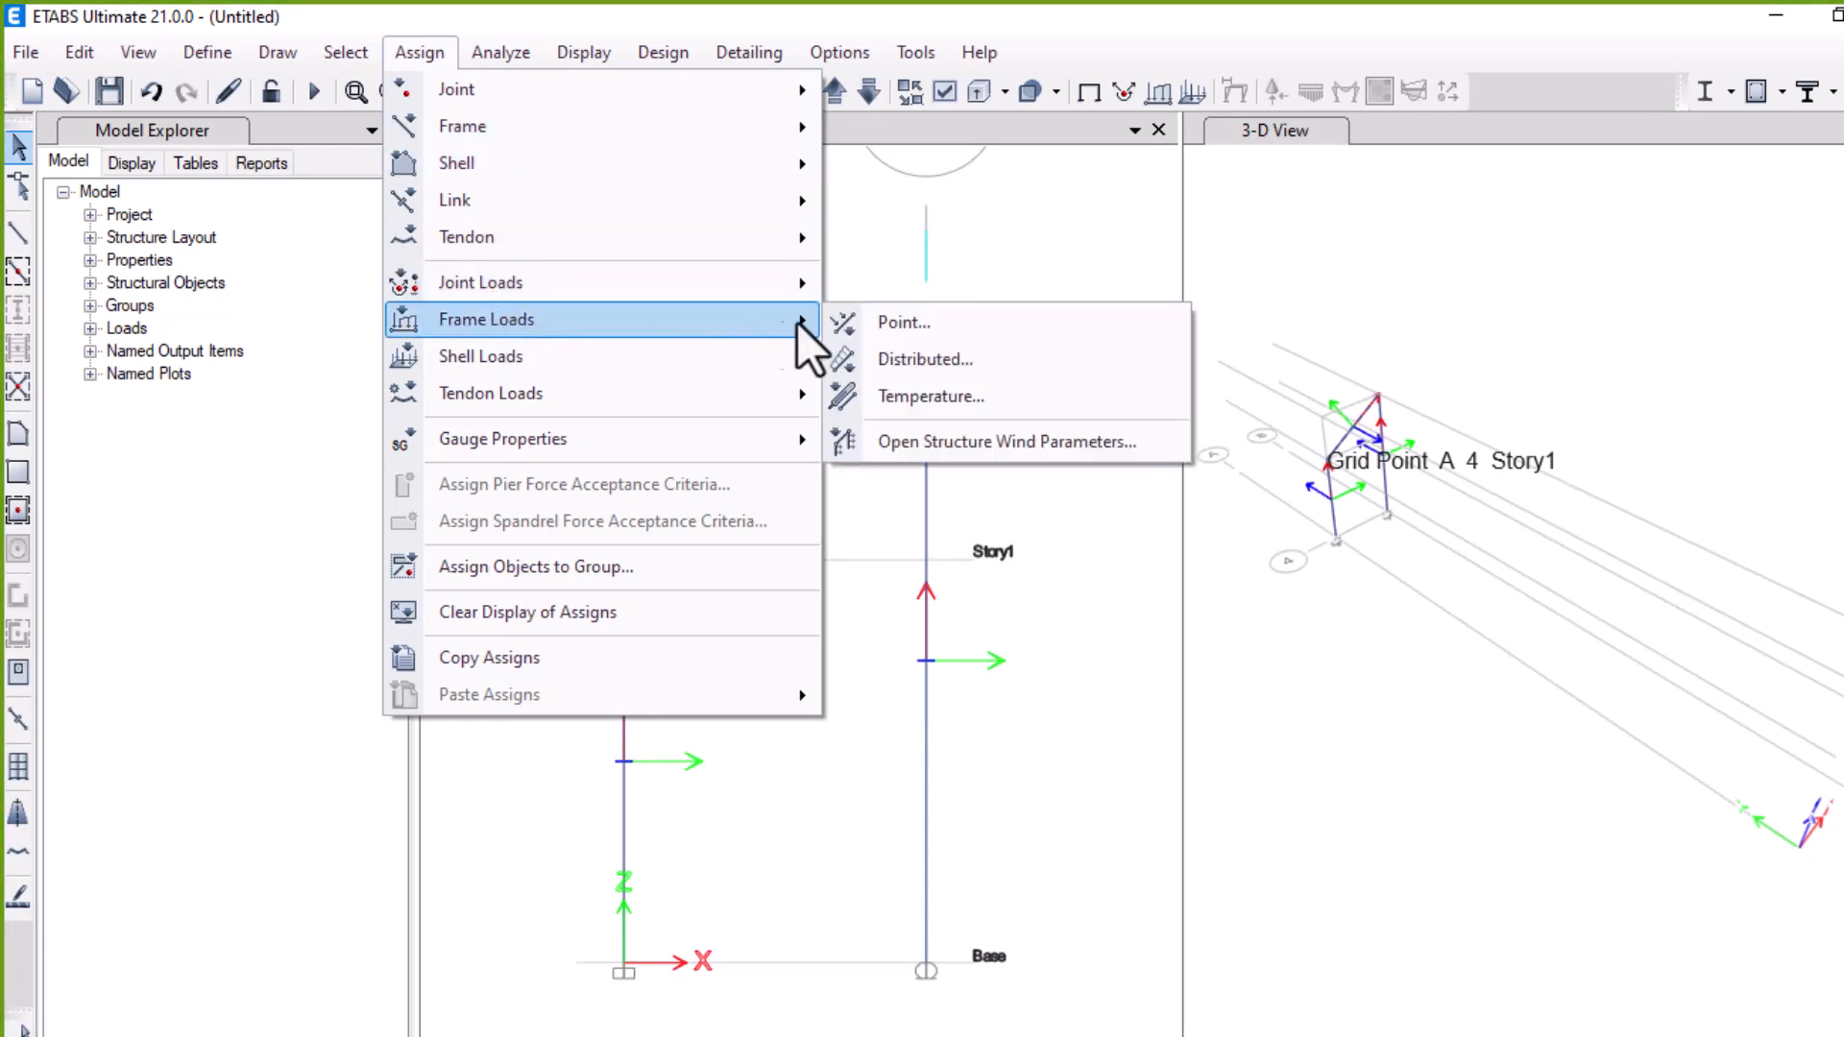
left_click(901, 357)
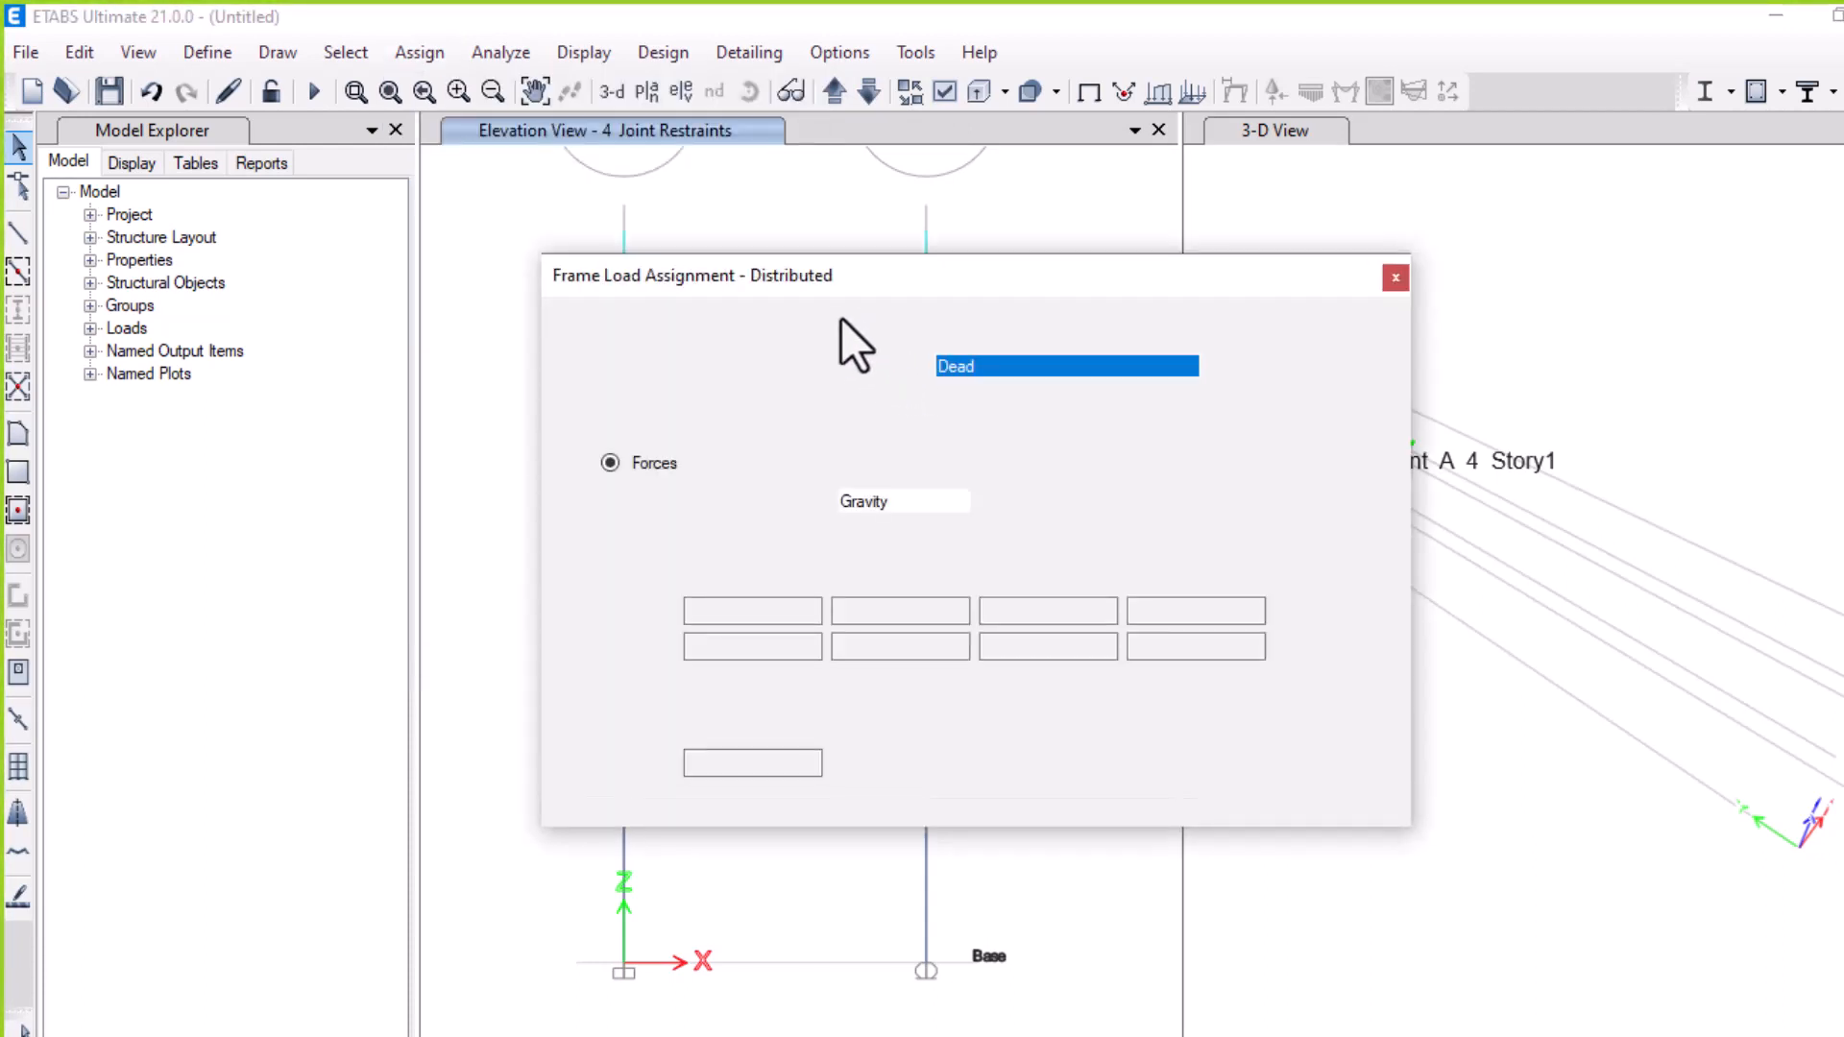
left_click(965, 502)
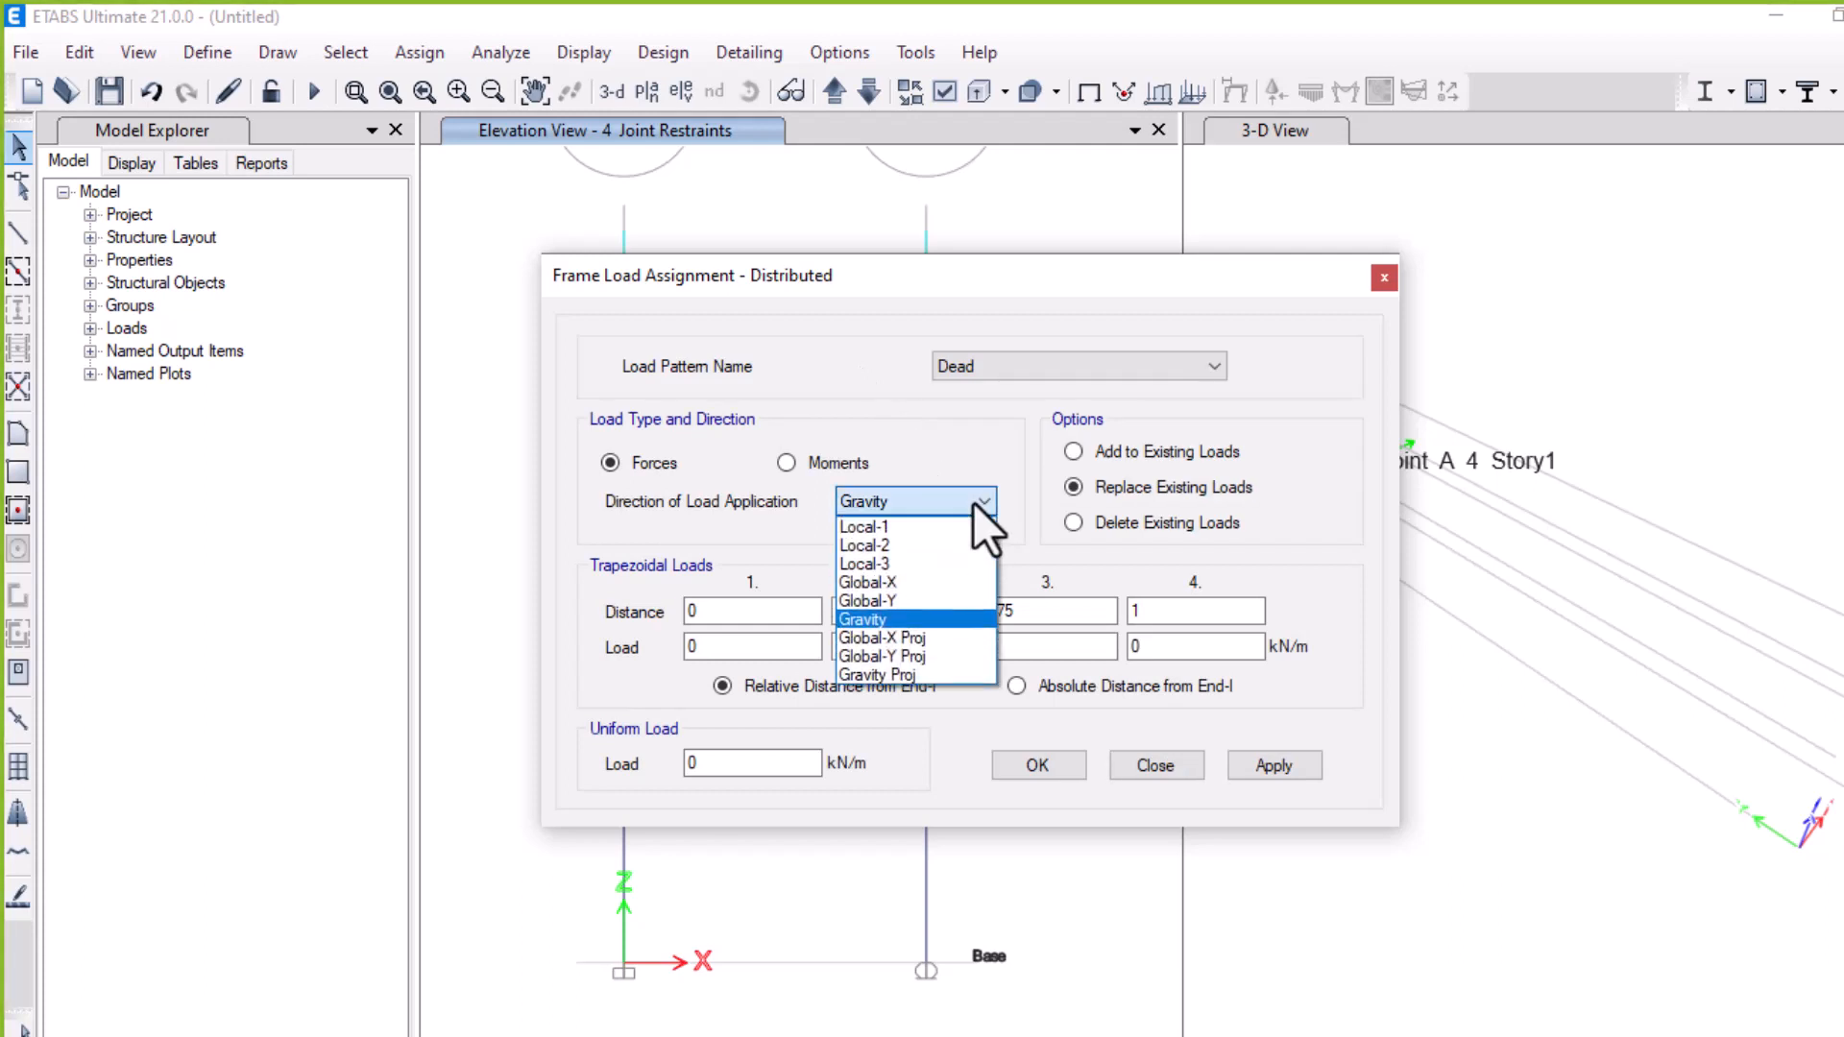
left_click(922, 543)
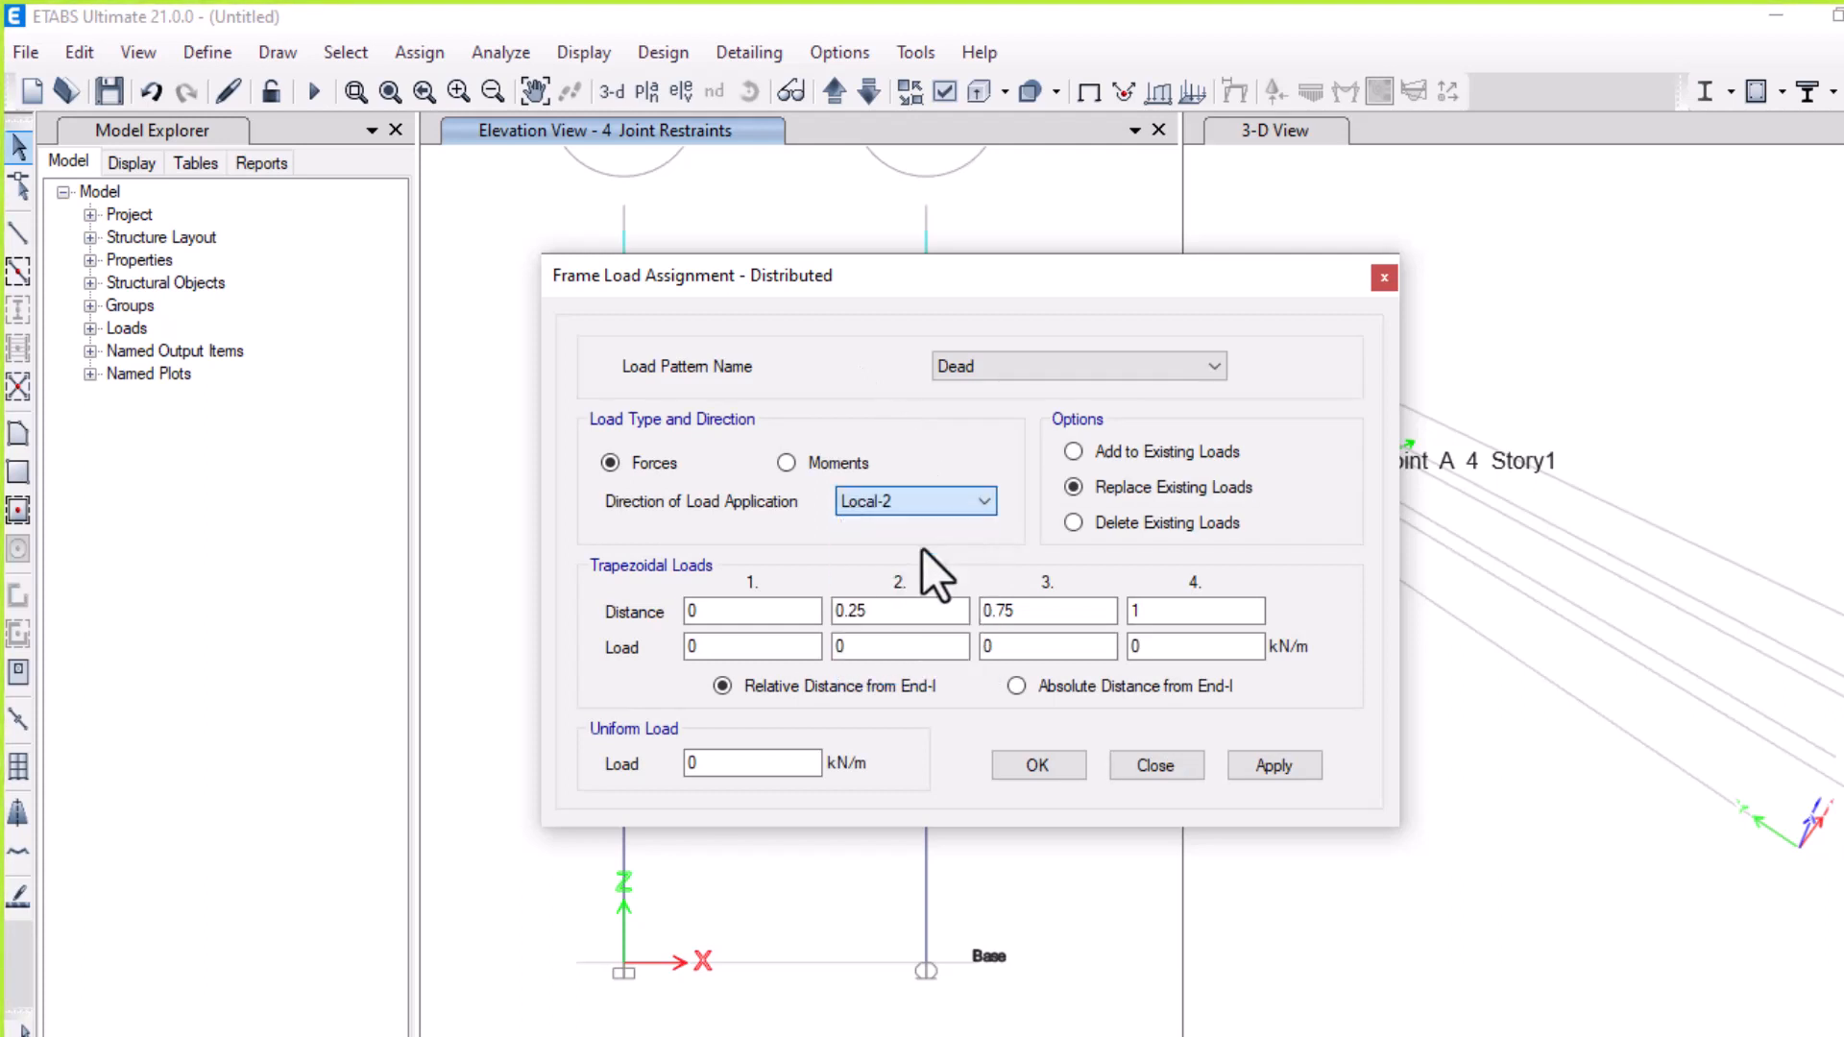
left_click(752, 611)
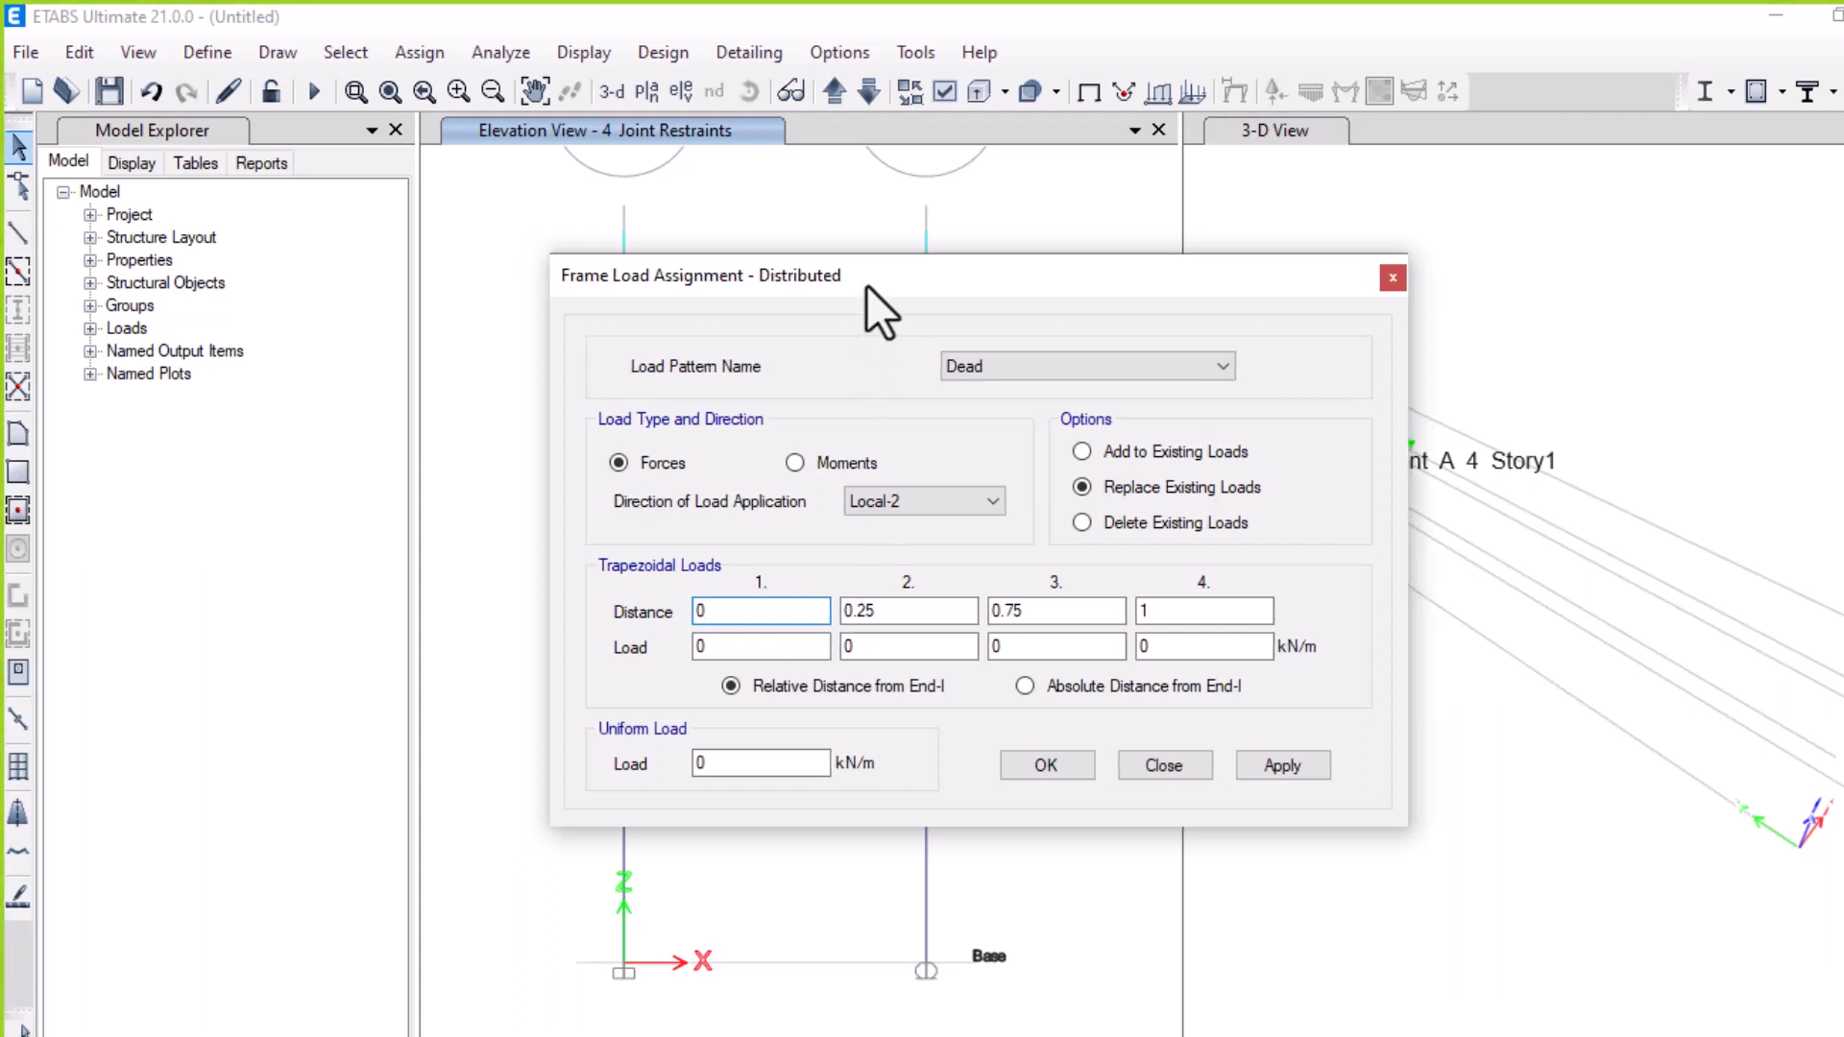
left_click_drag(858, 285, 1274, 192)
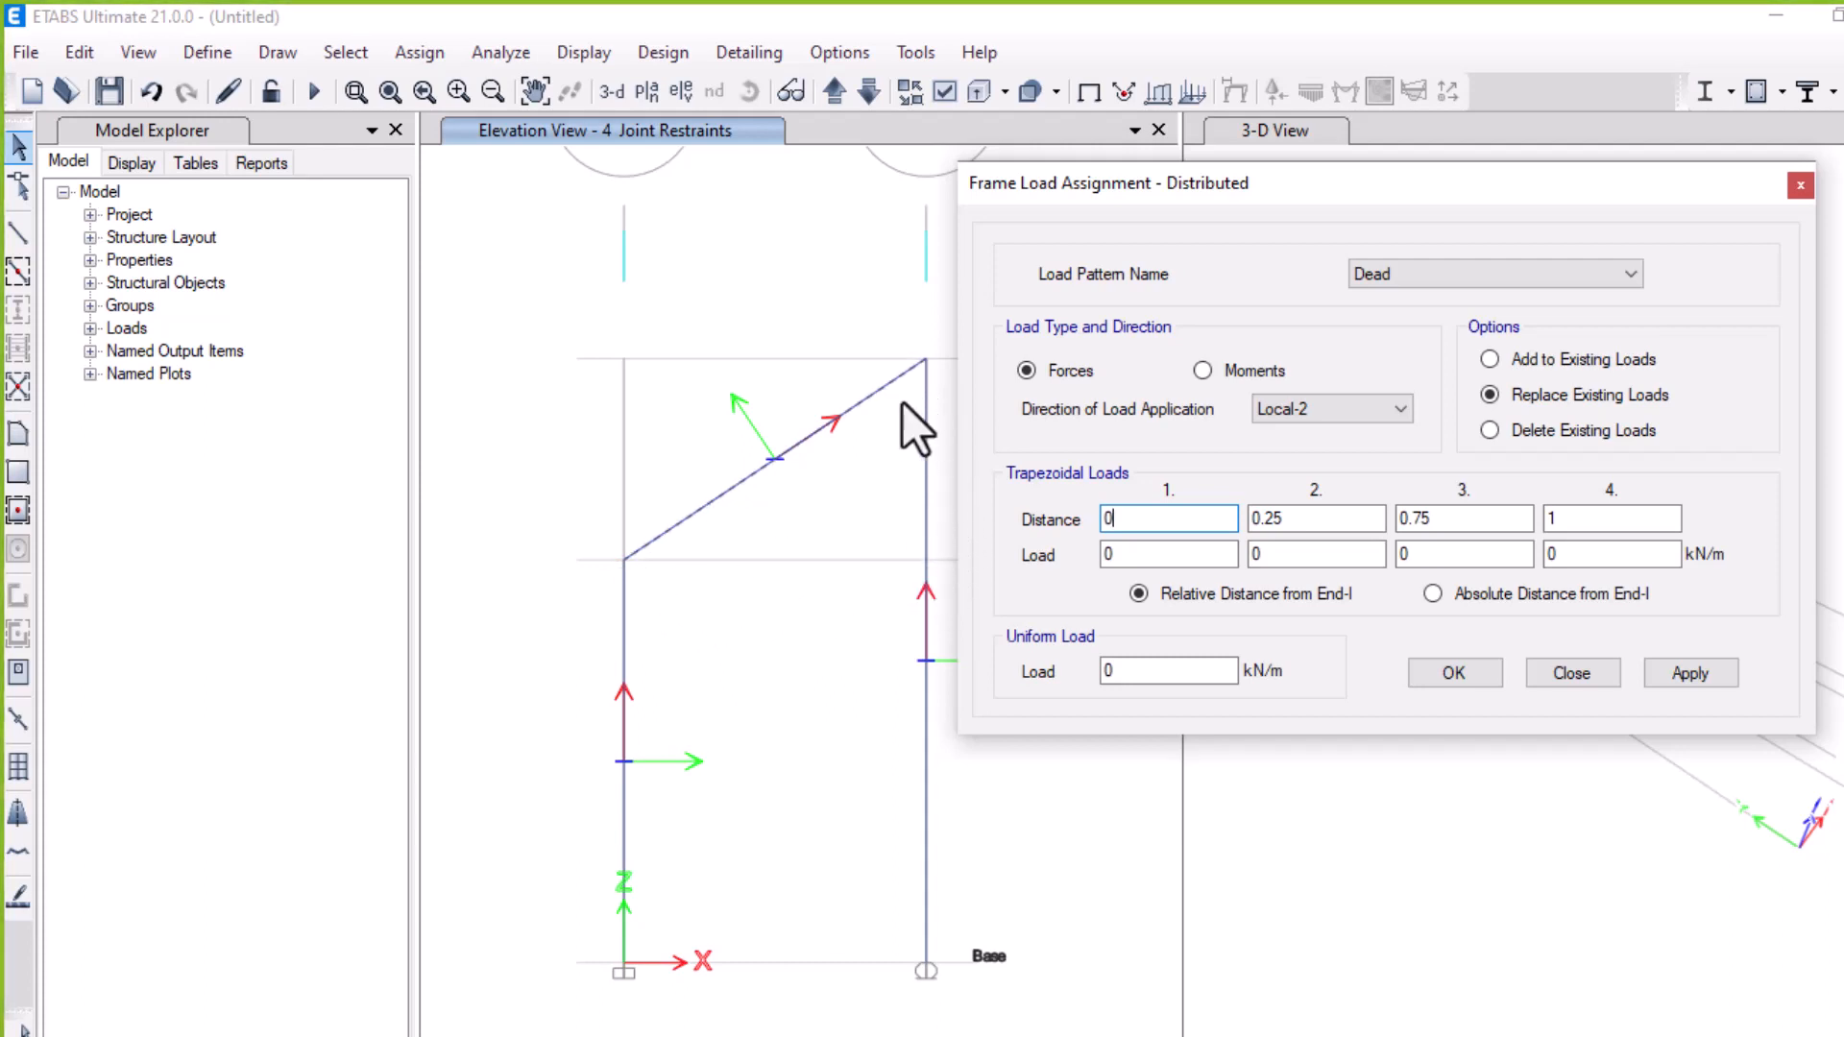
left_click(1163, 555)
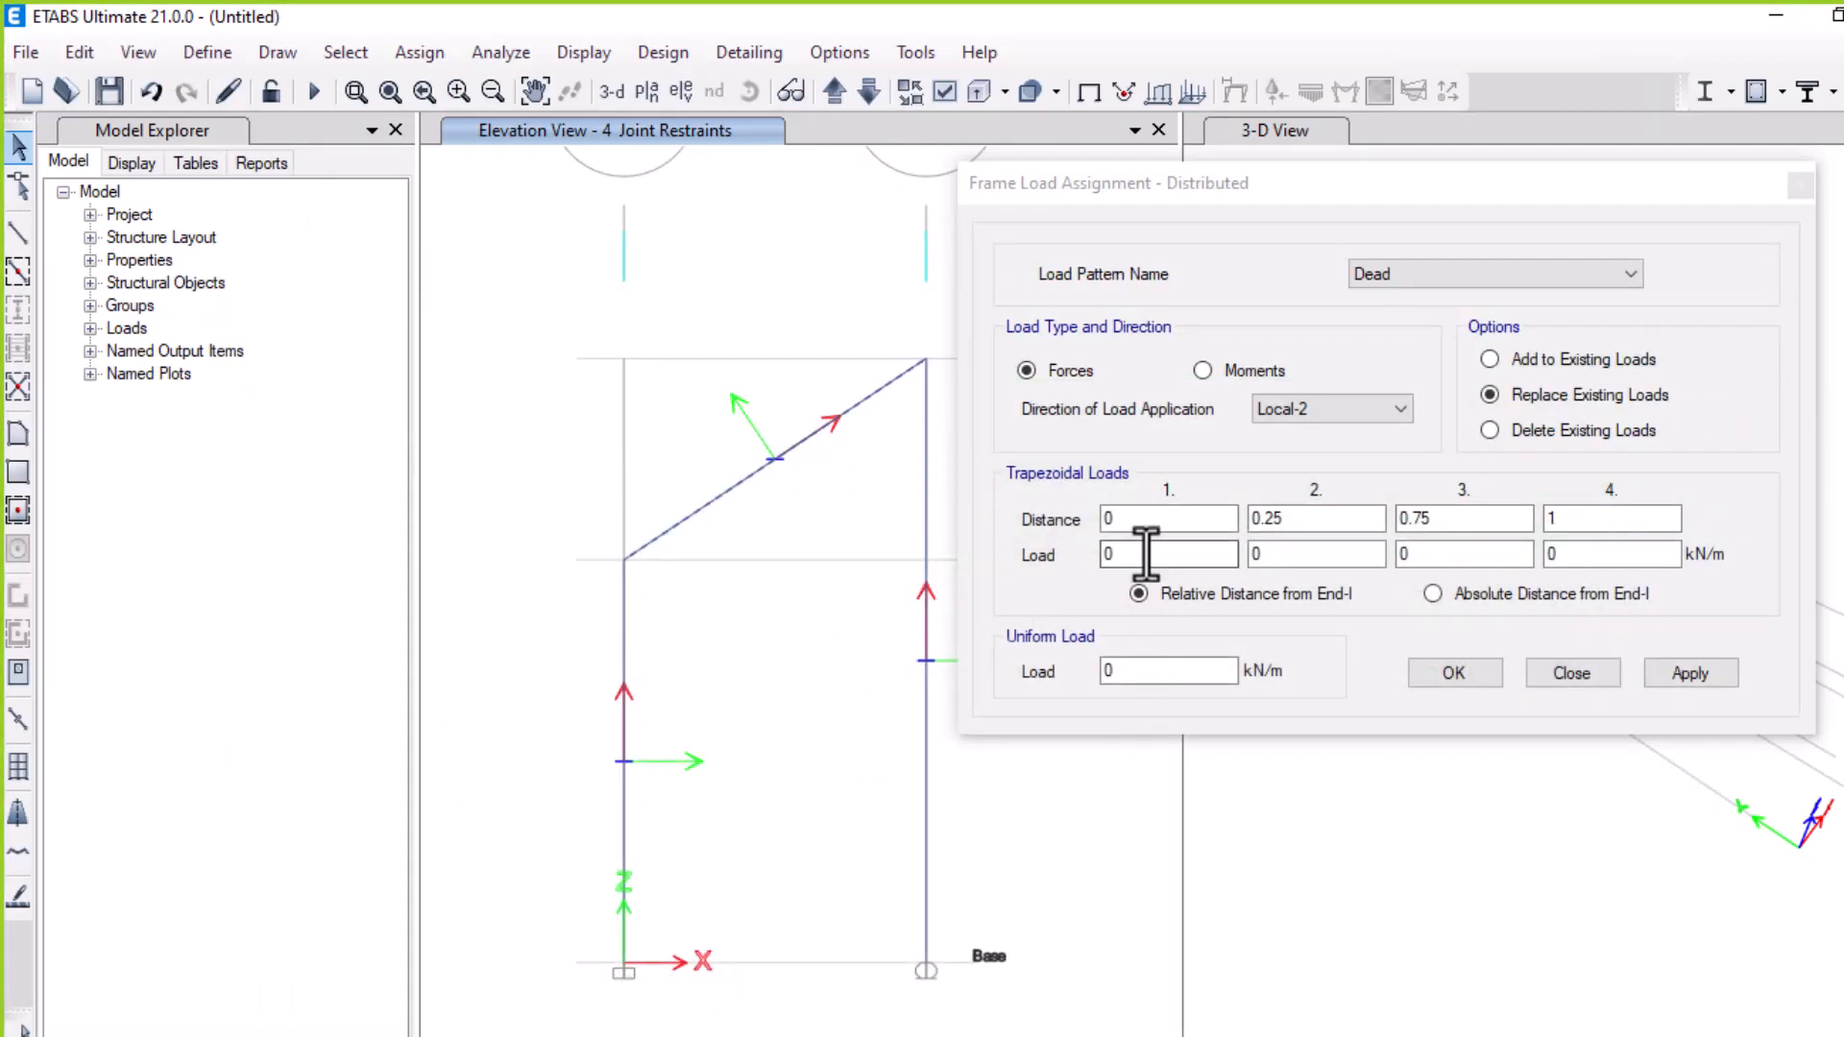
left_click(1160, 669)
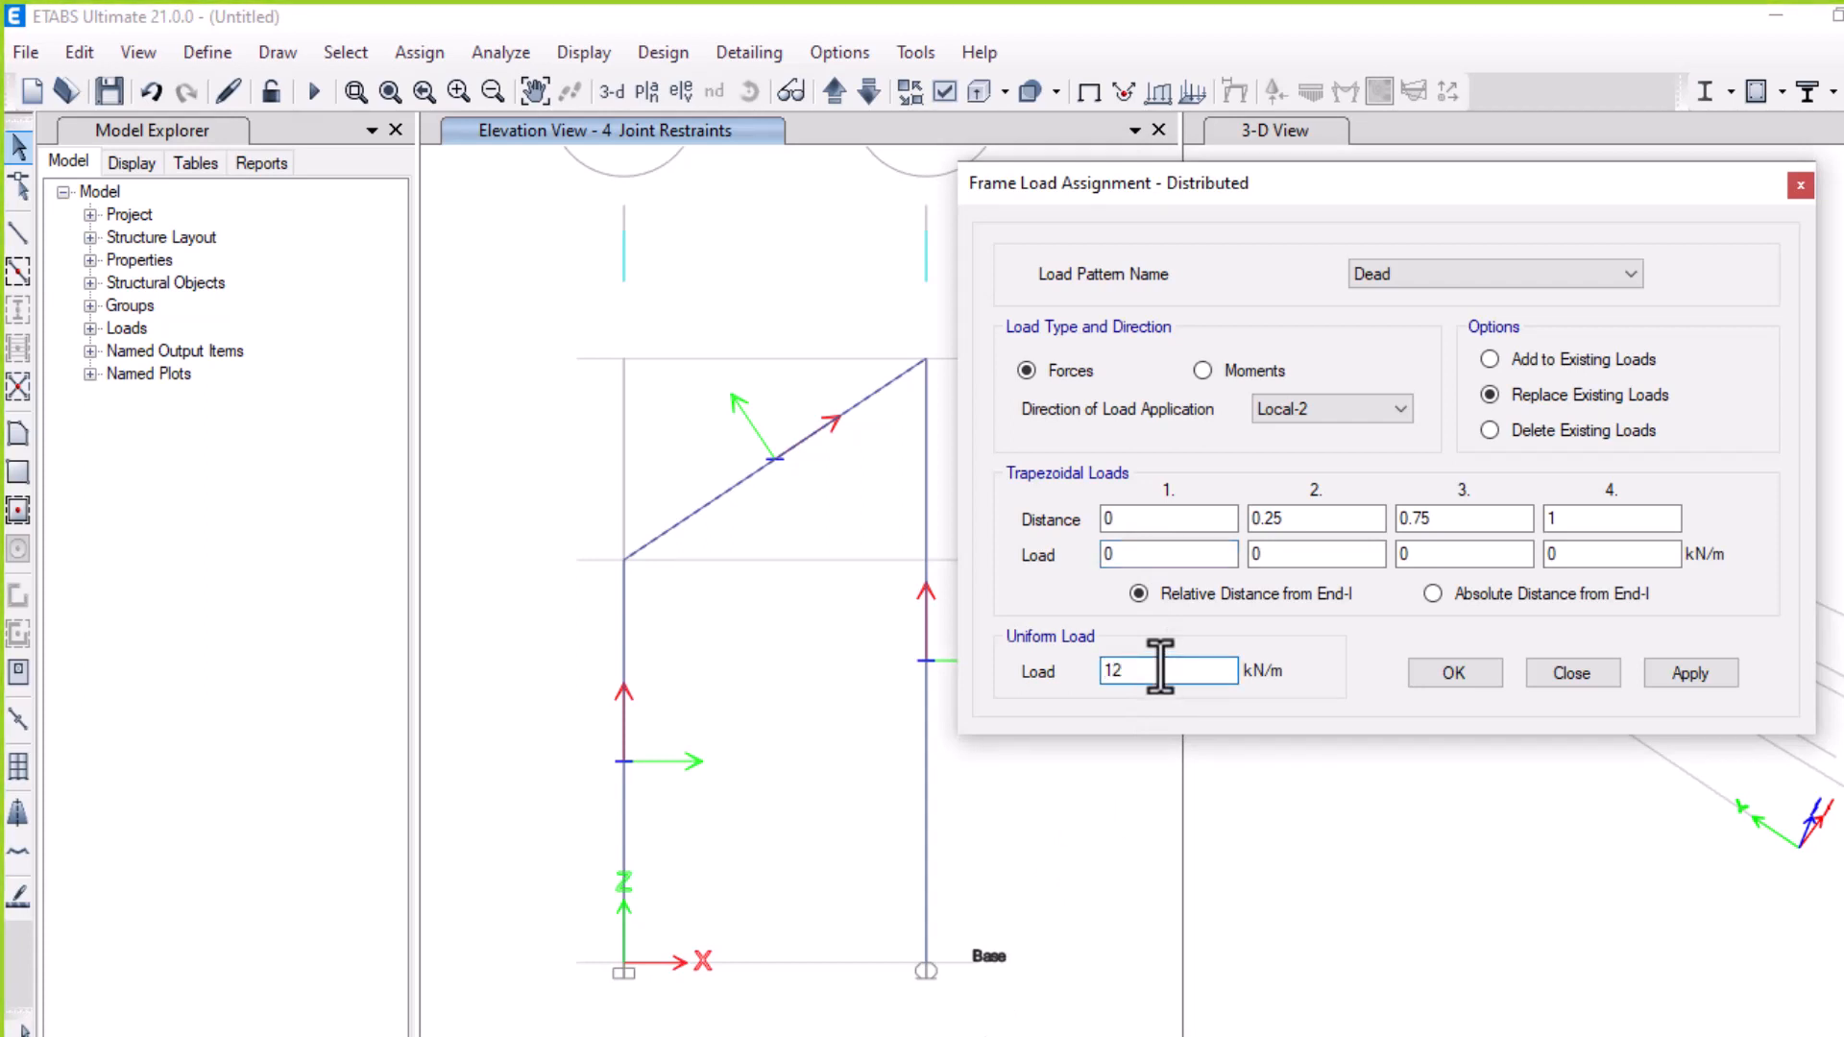
Switch trapezoidal distances to absolute from End-I, set the second distance to 5 m, and apply the load
left_click(1449, 601)
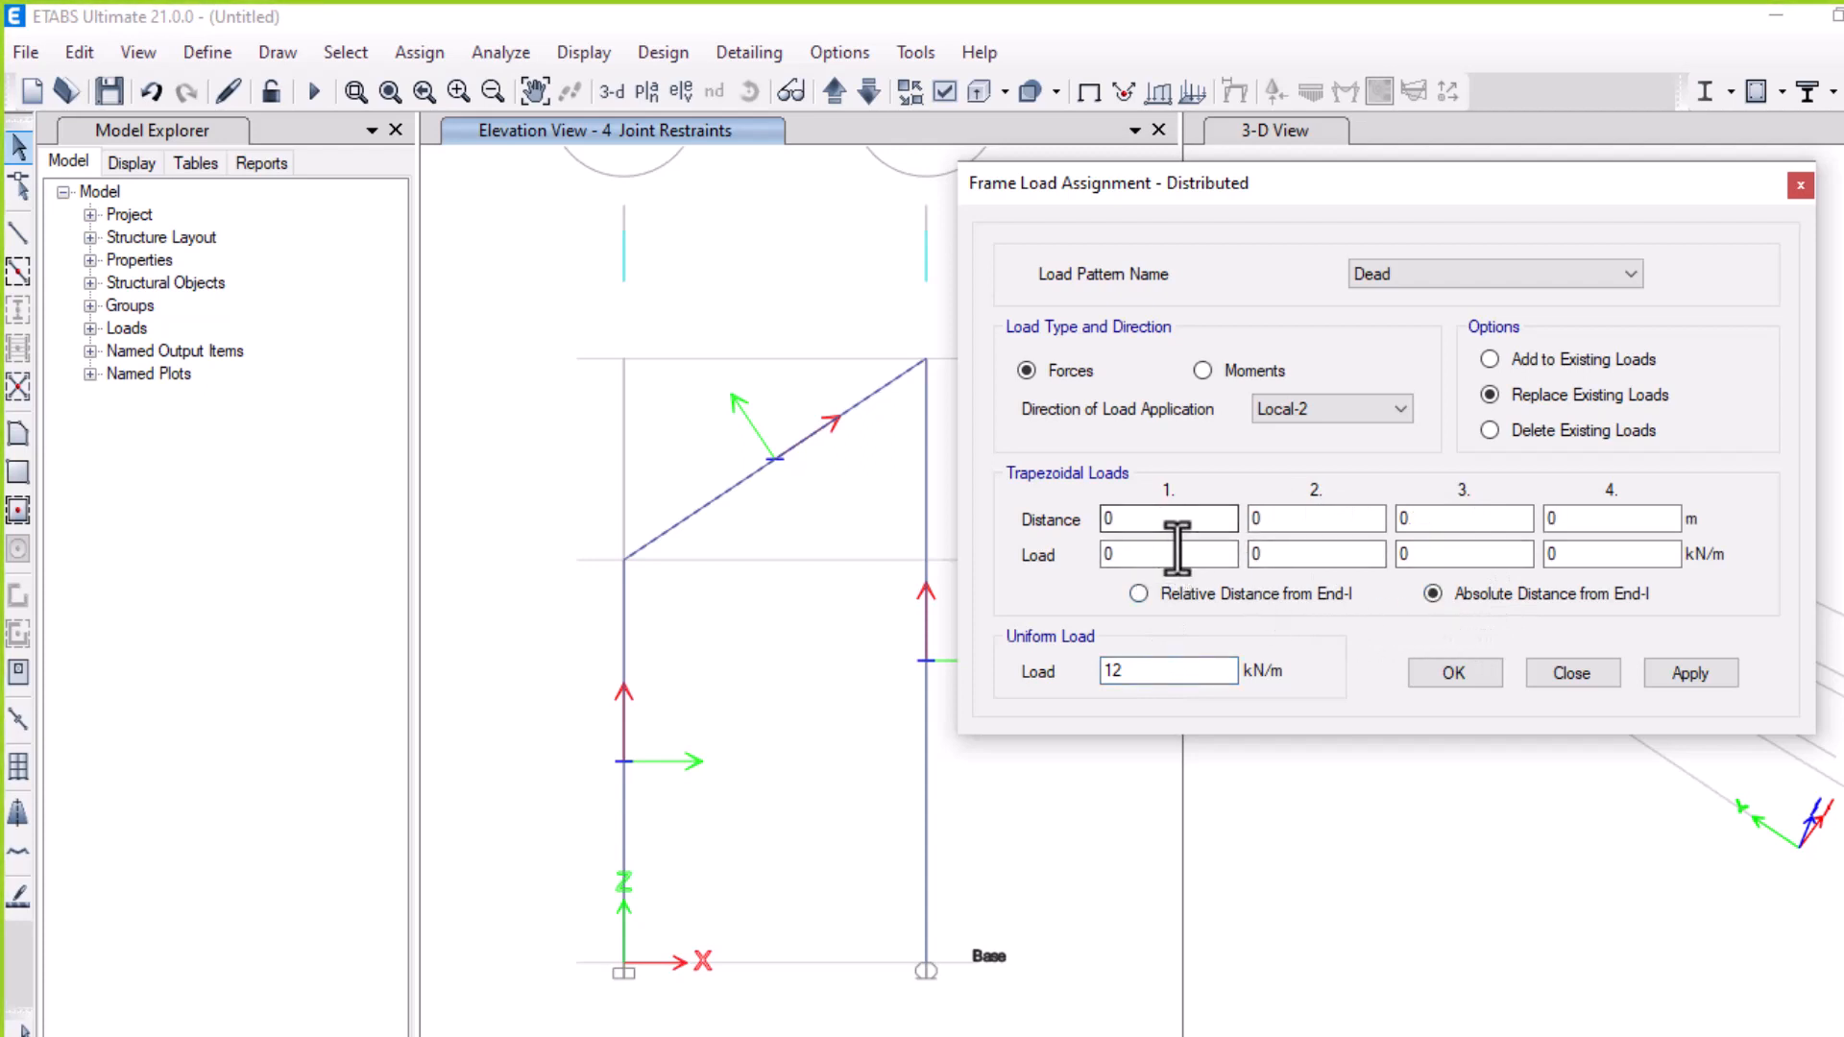
left_click(1297, 517)
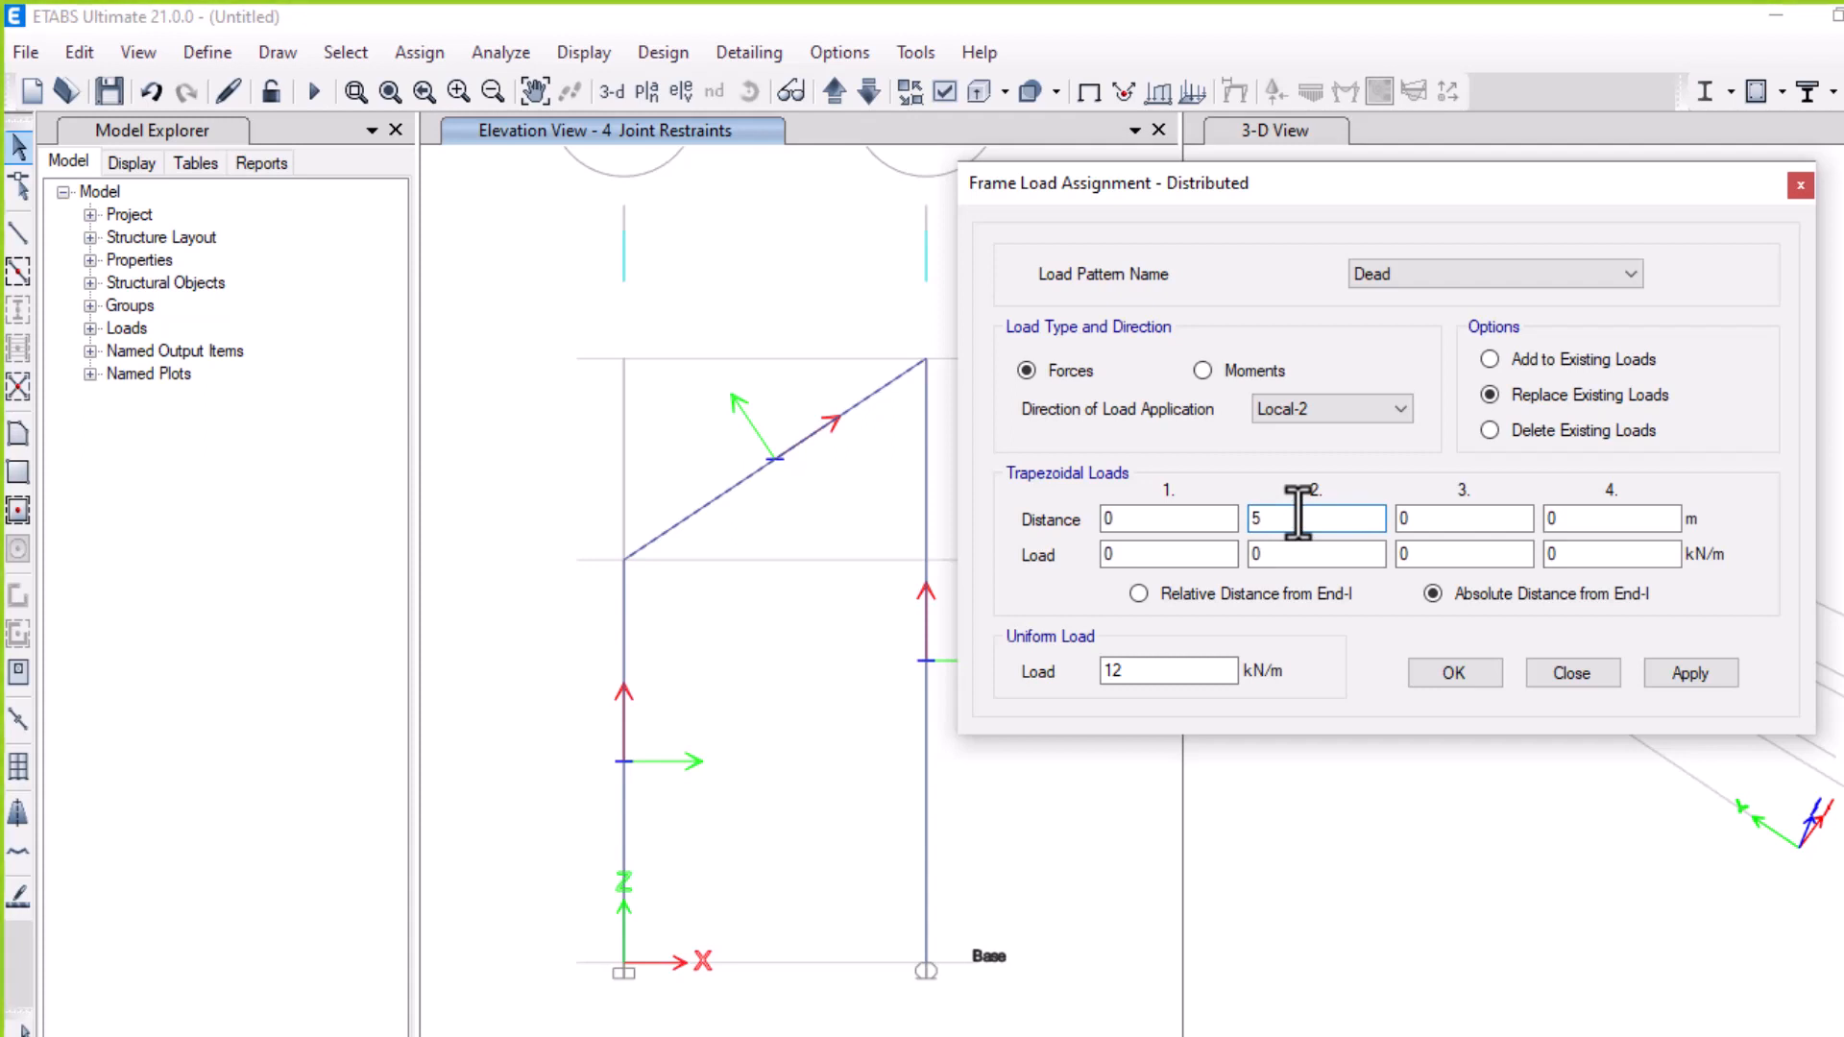
type("5")
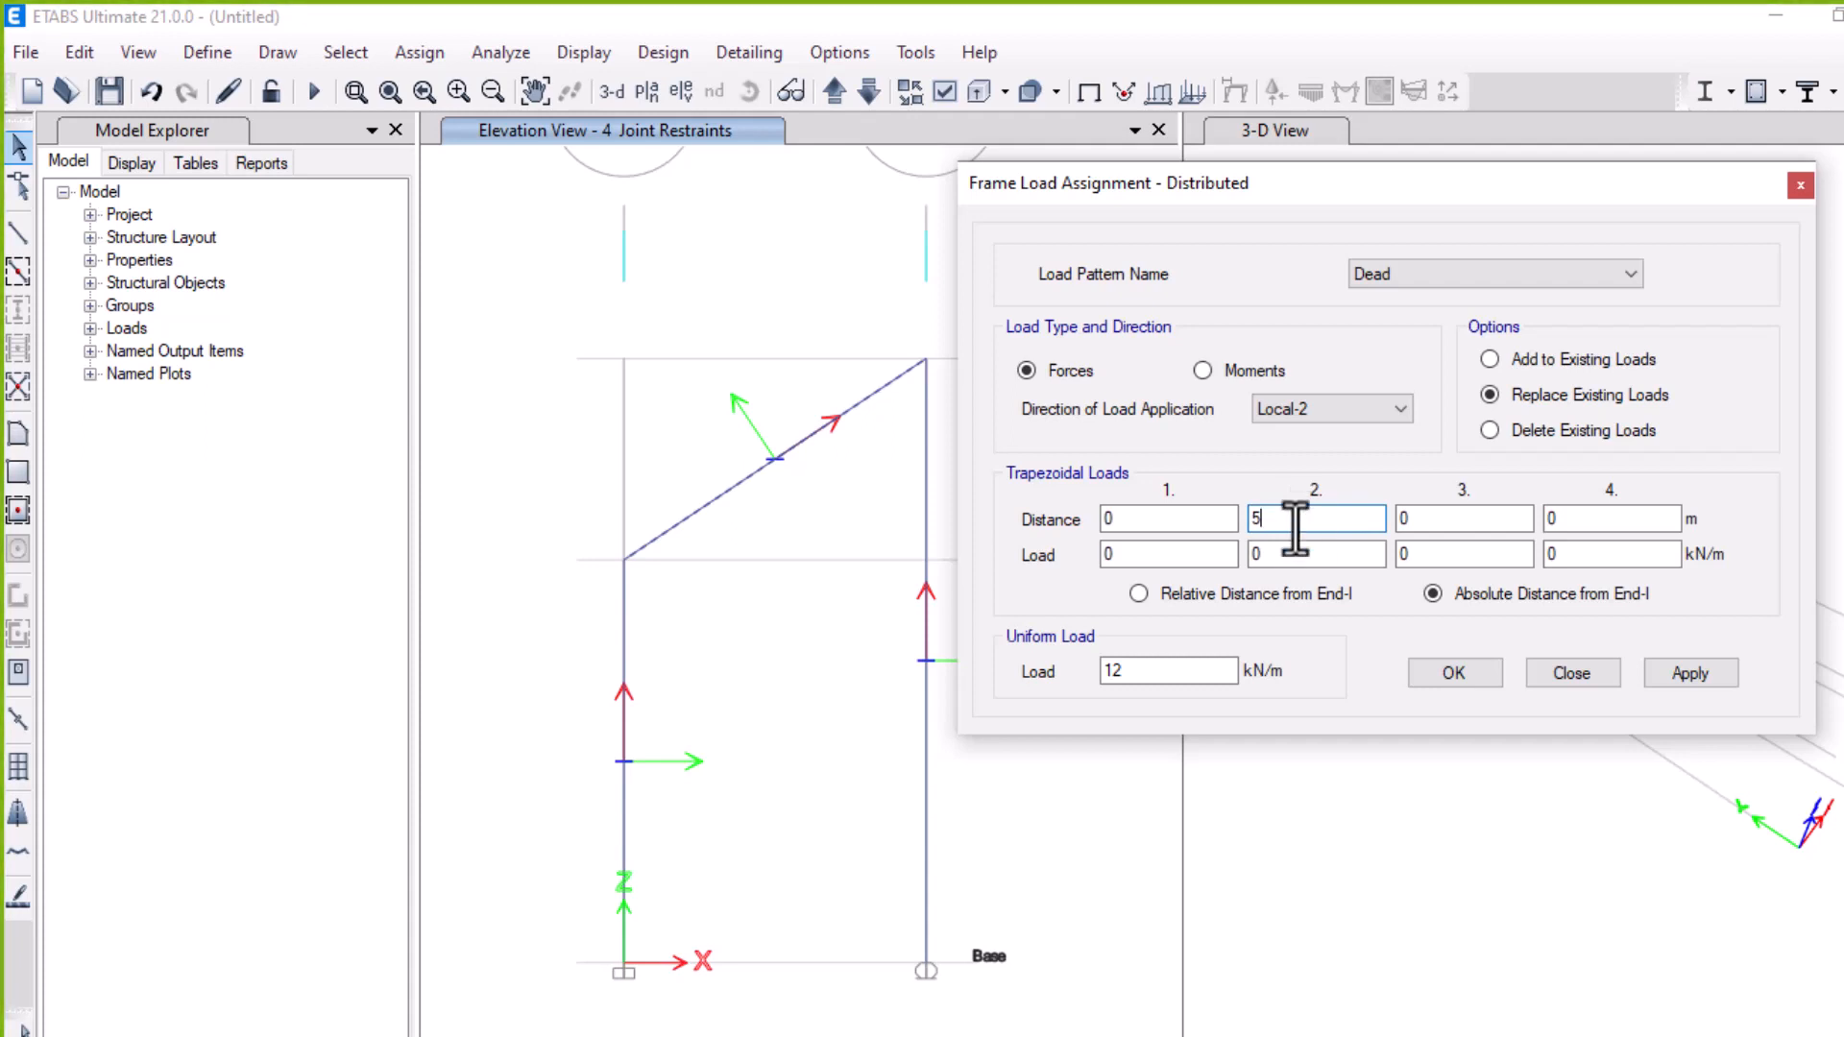
left_click(1662, 671)
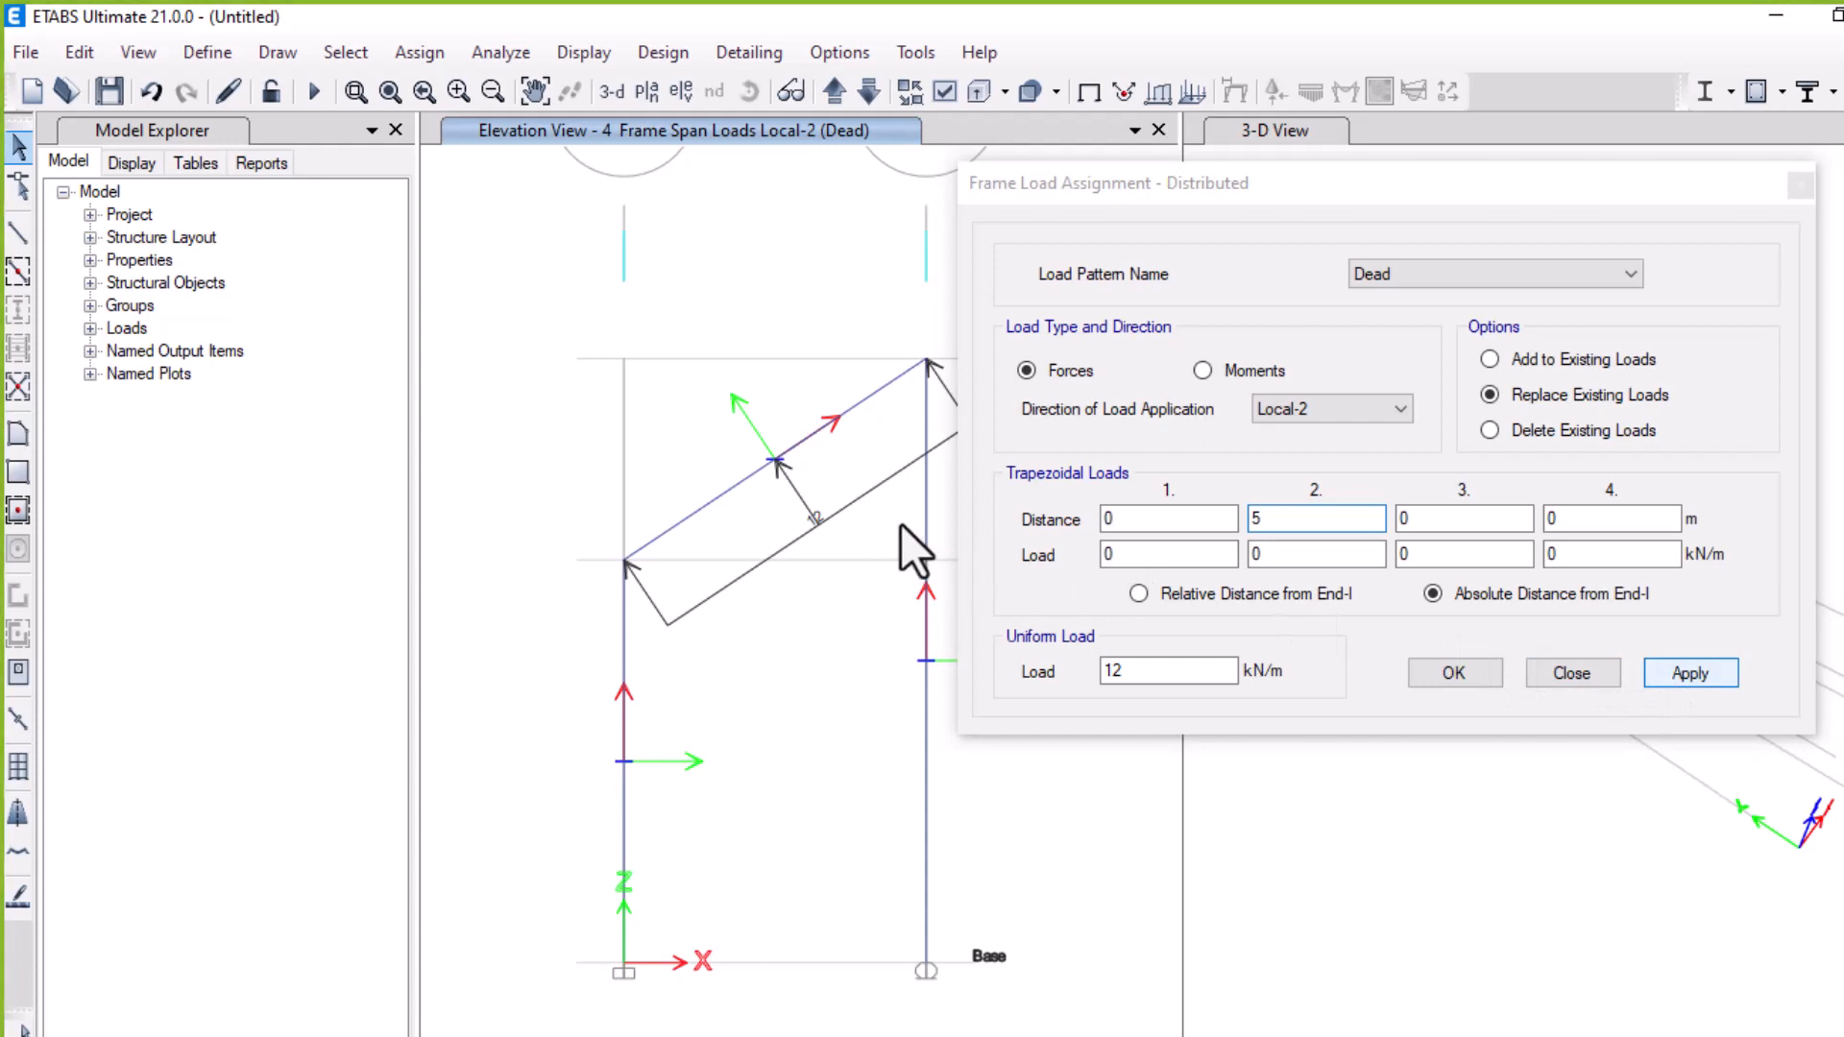
Reverse the sloped beam's uniform load to -12 kN/m, apply it, and close the dialog
left_click(1216, 519)
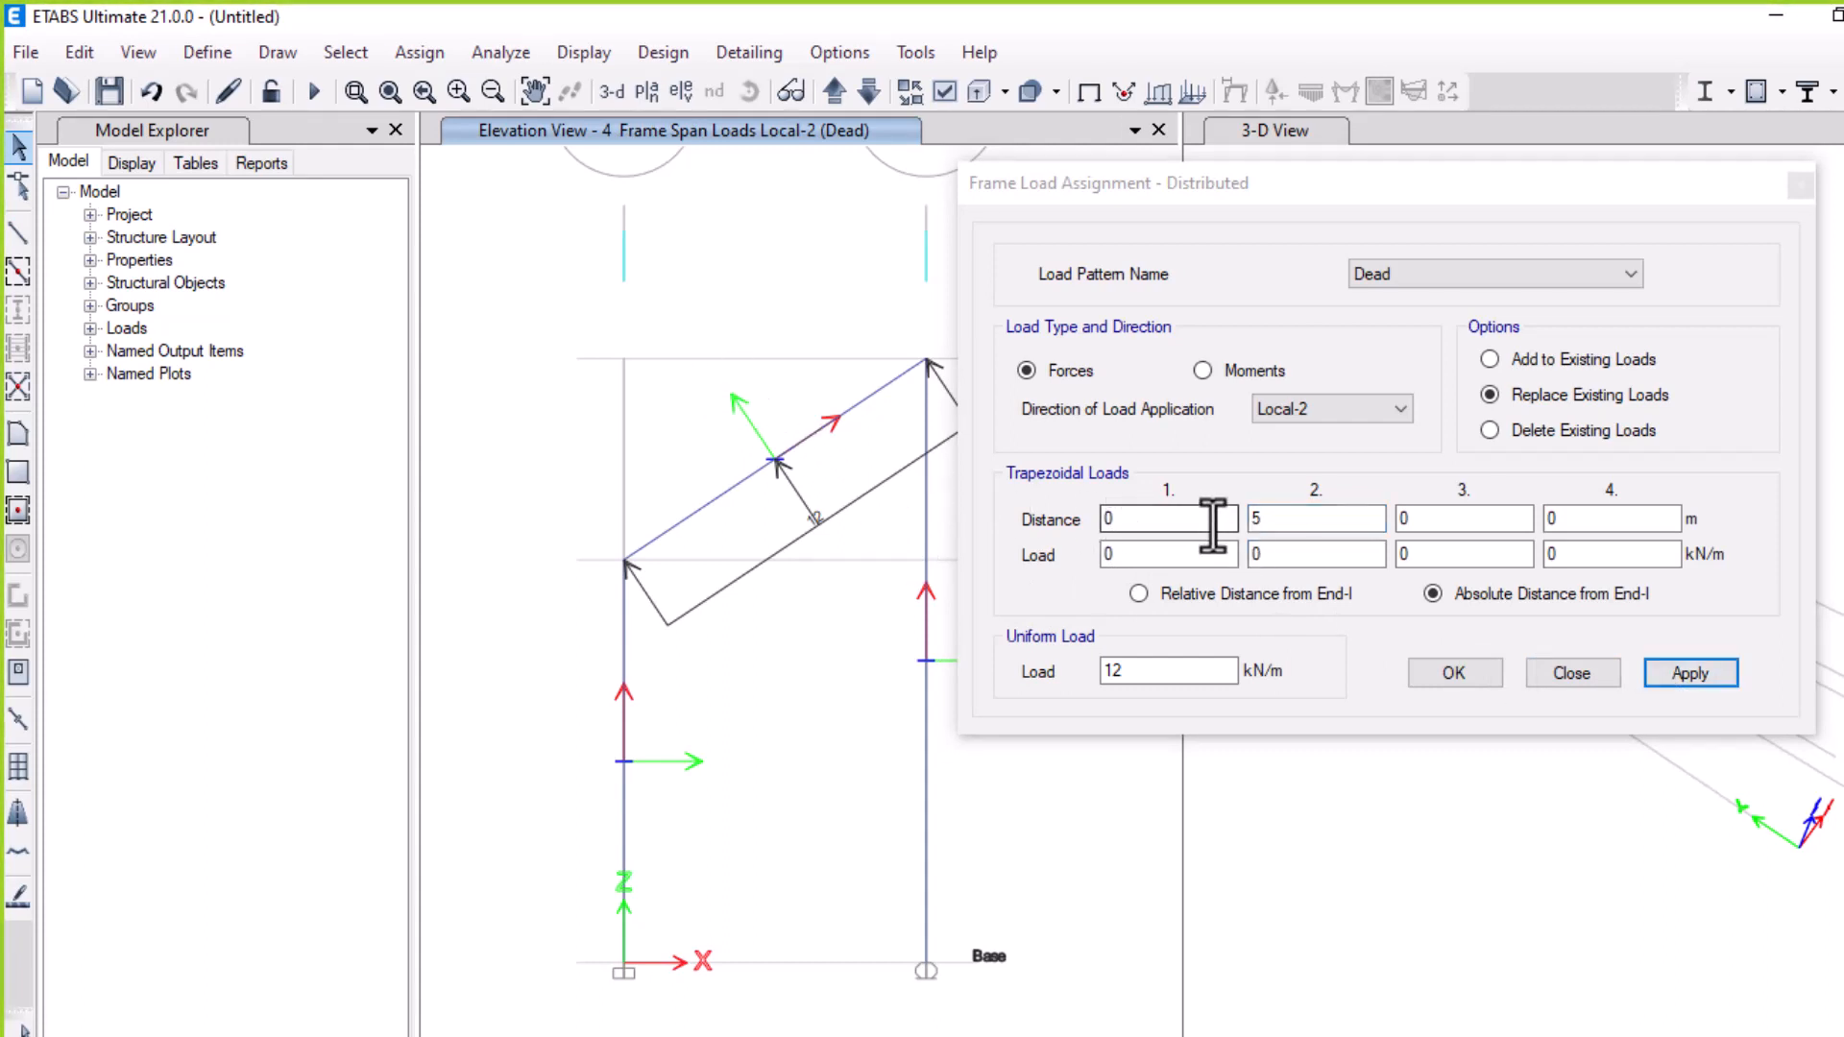
left_click(1107, 671)
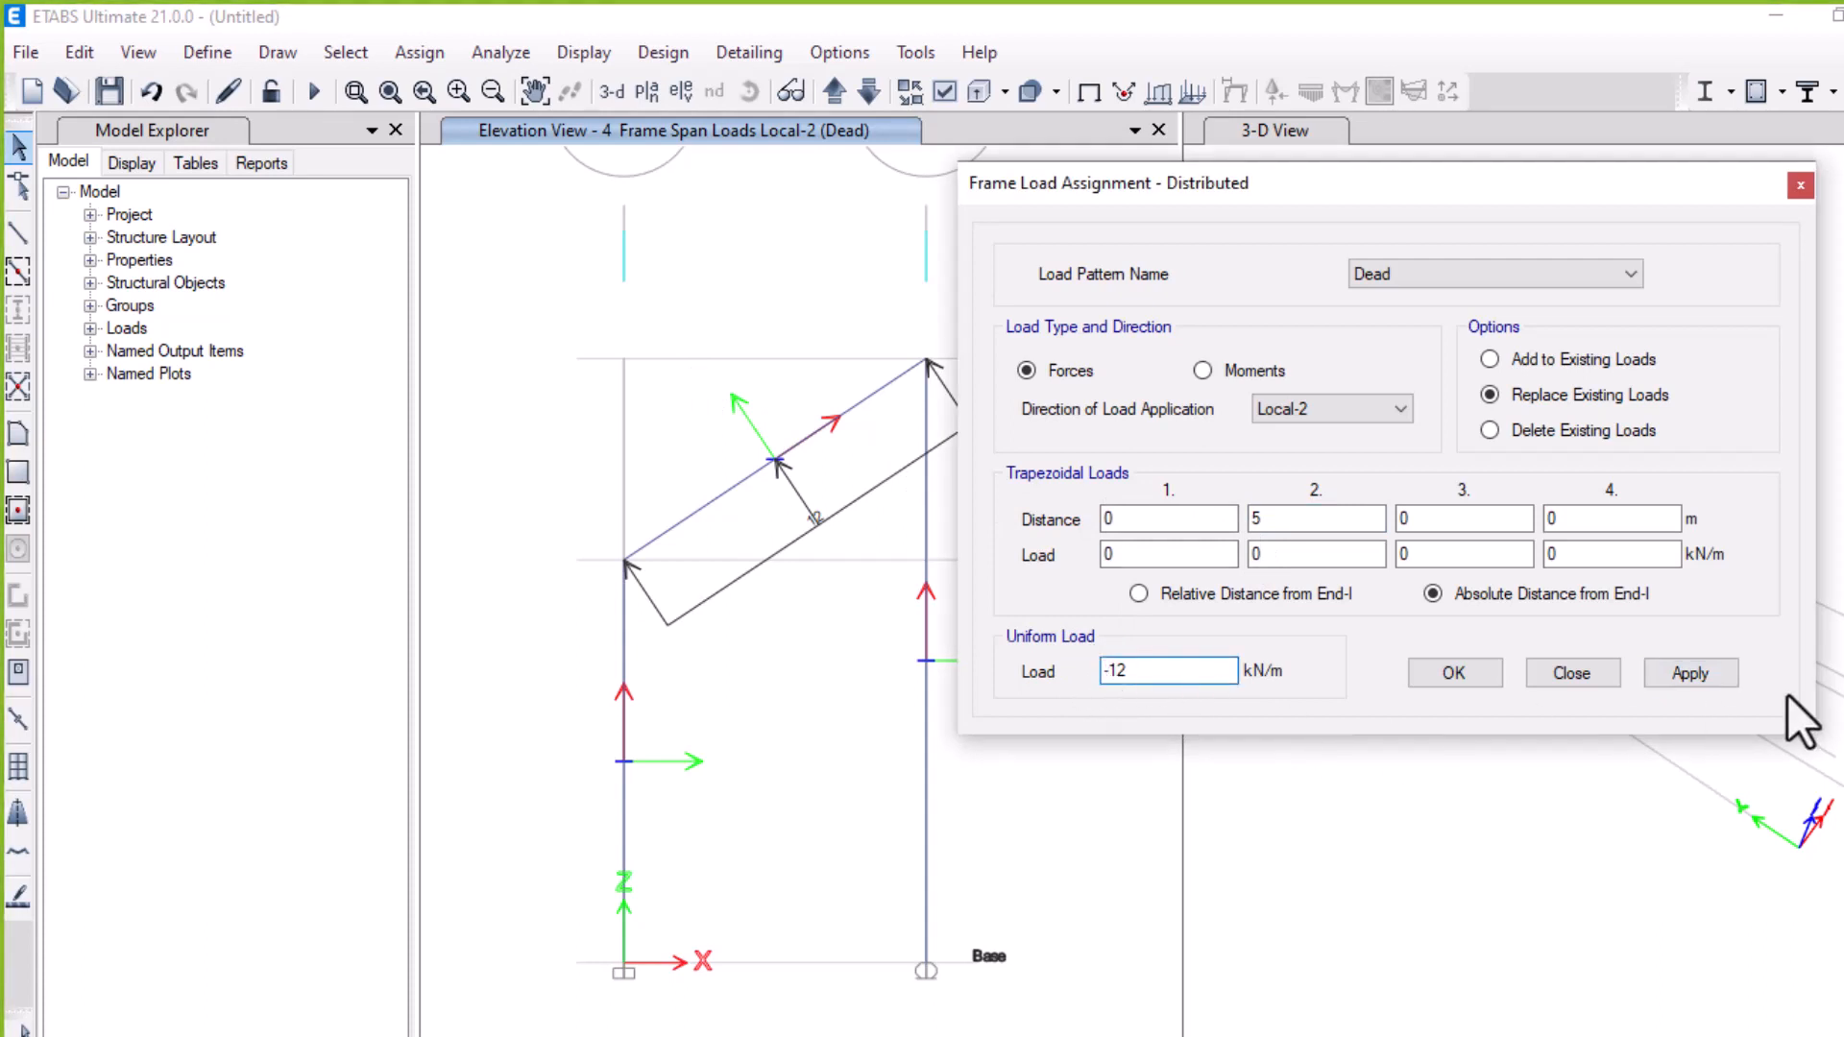
type("-")
left_click(1687, 673)
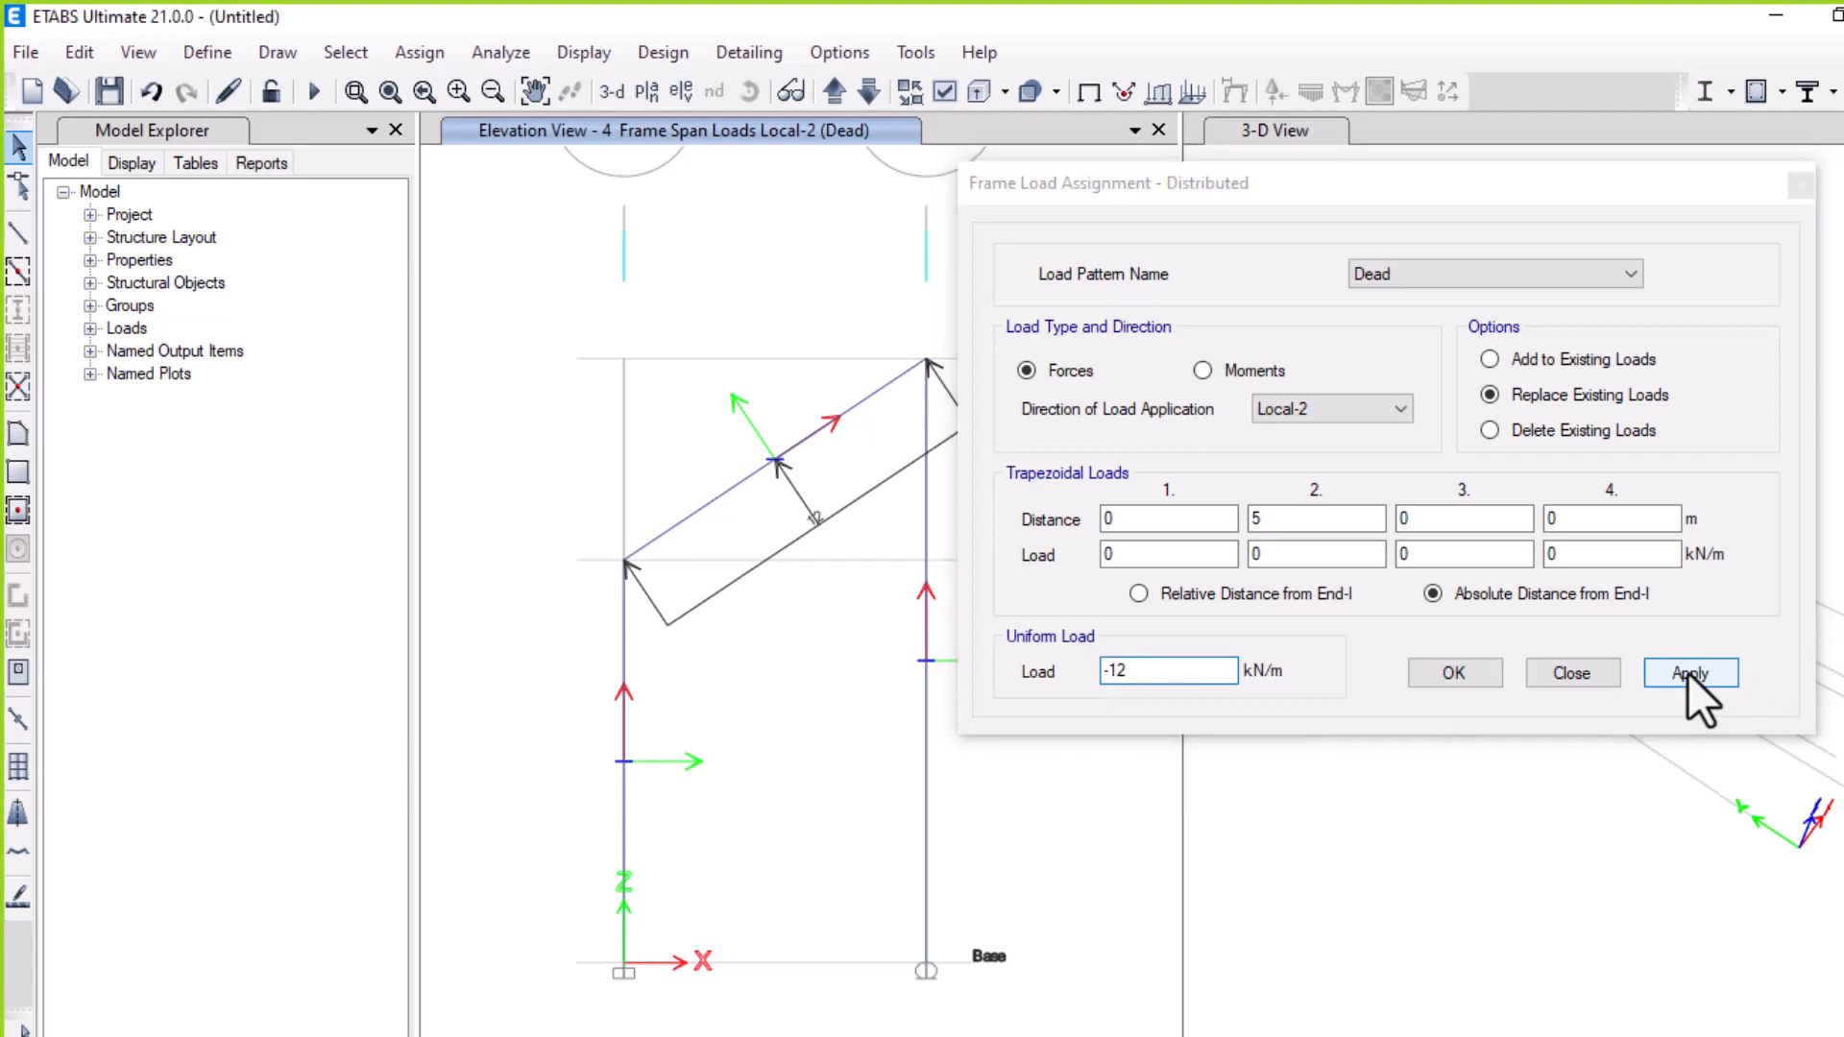
left_click(1152, 663)
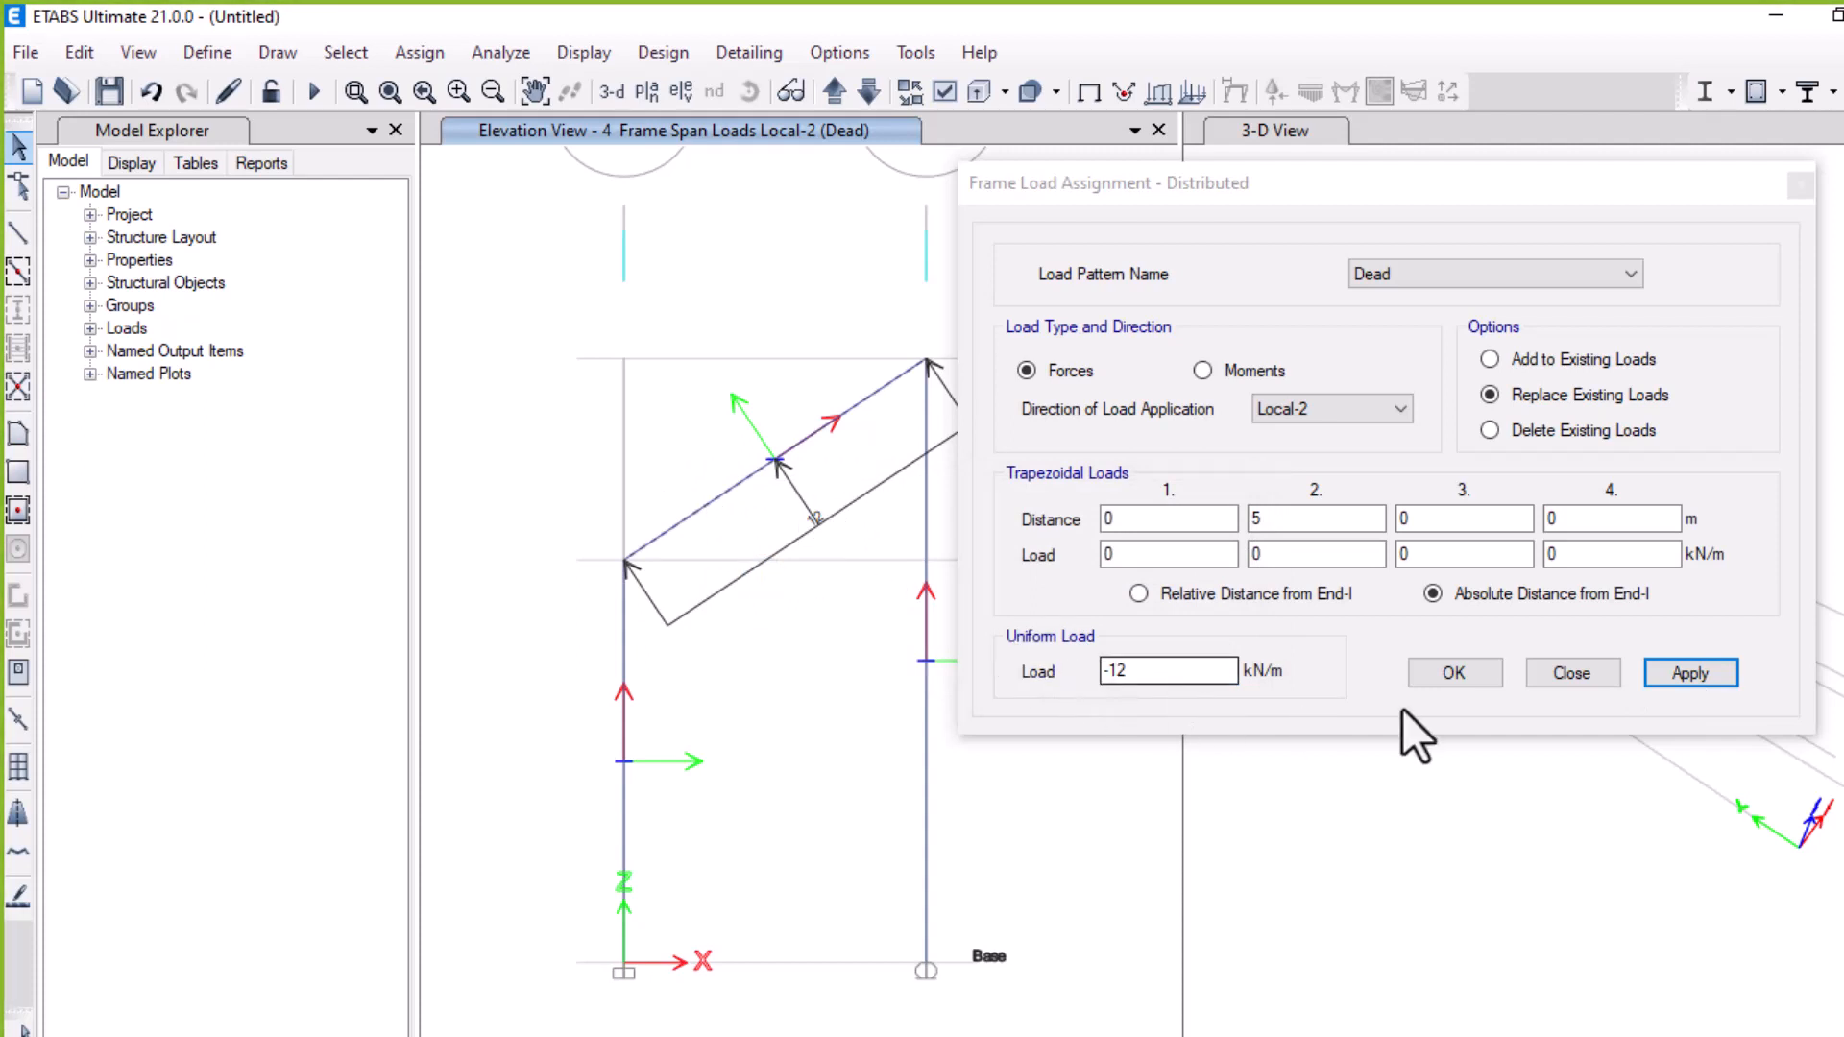
left_click(1661, 668)
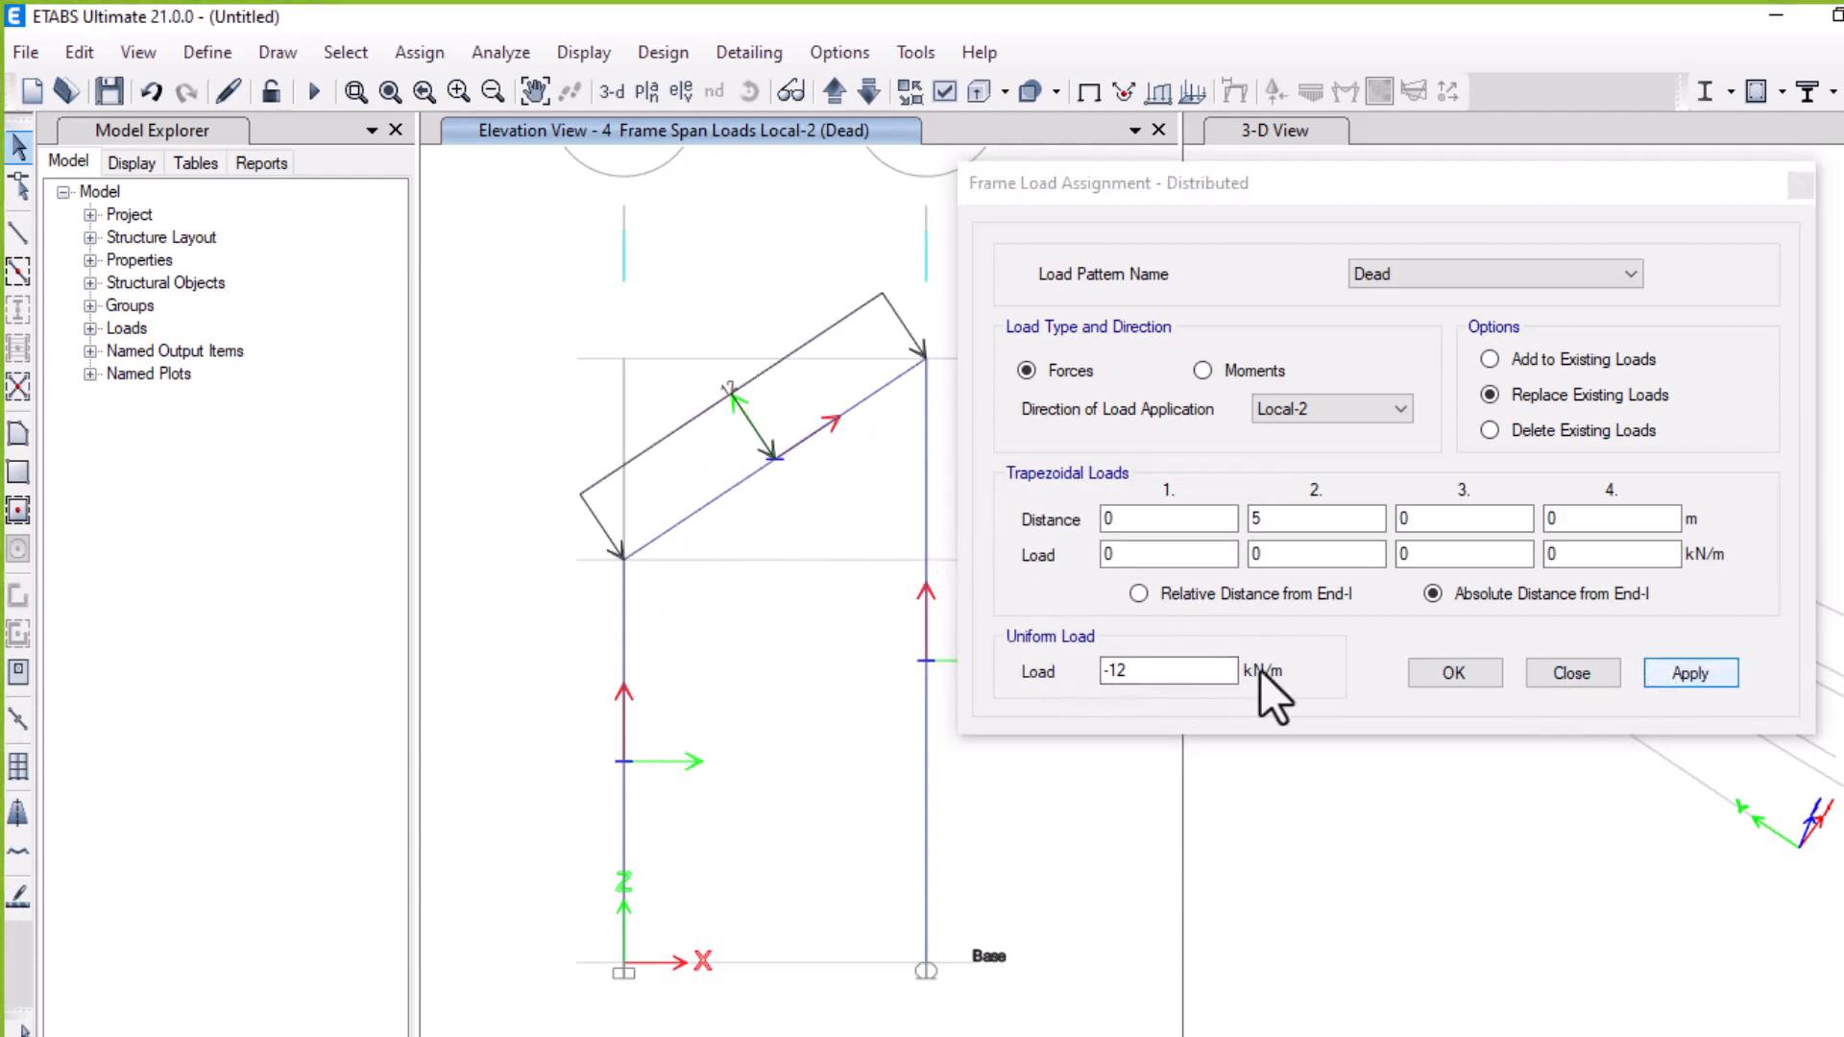
left_click(1448, 670)
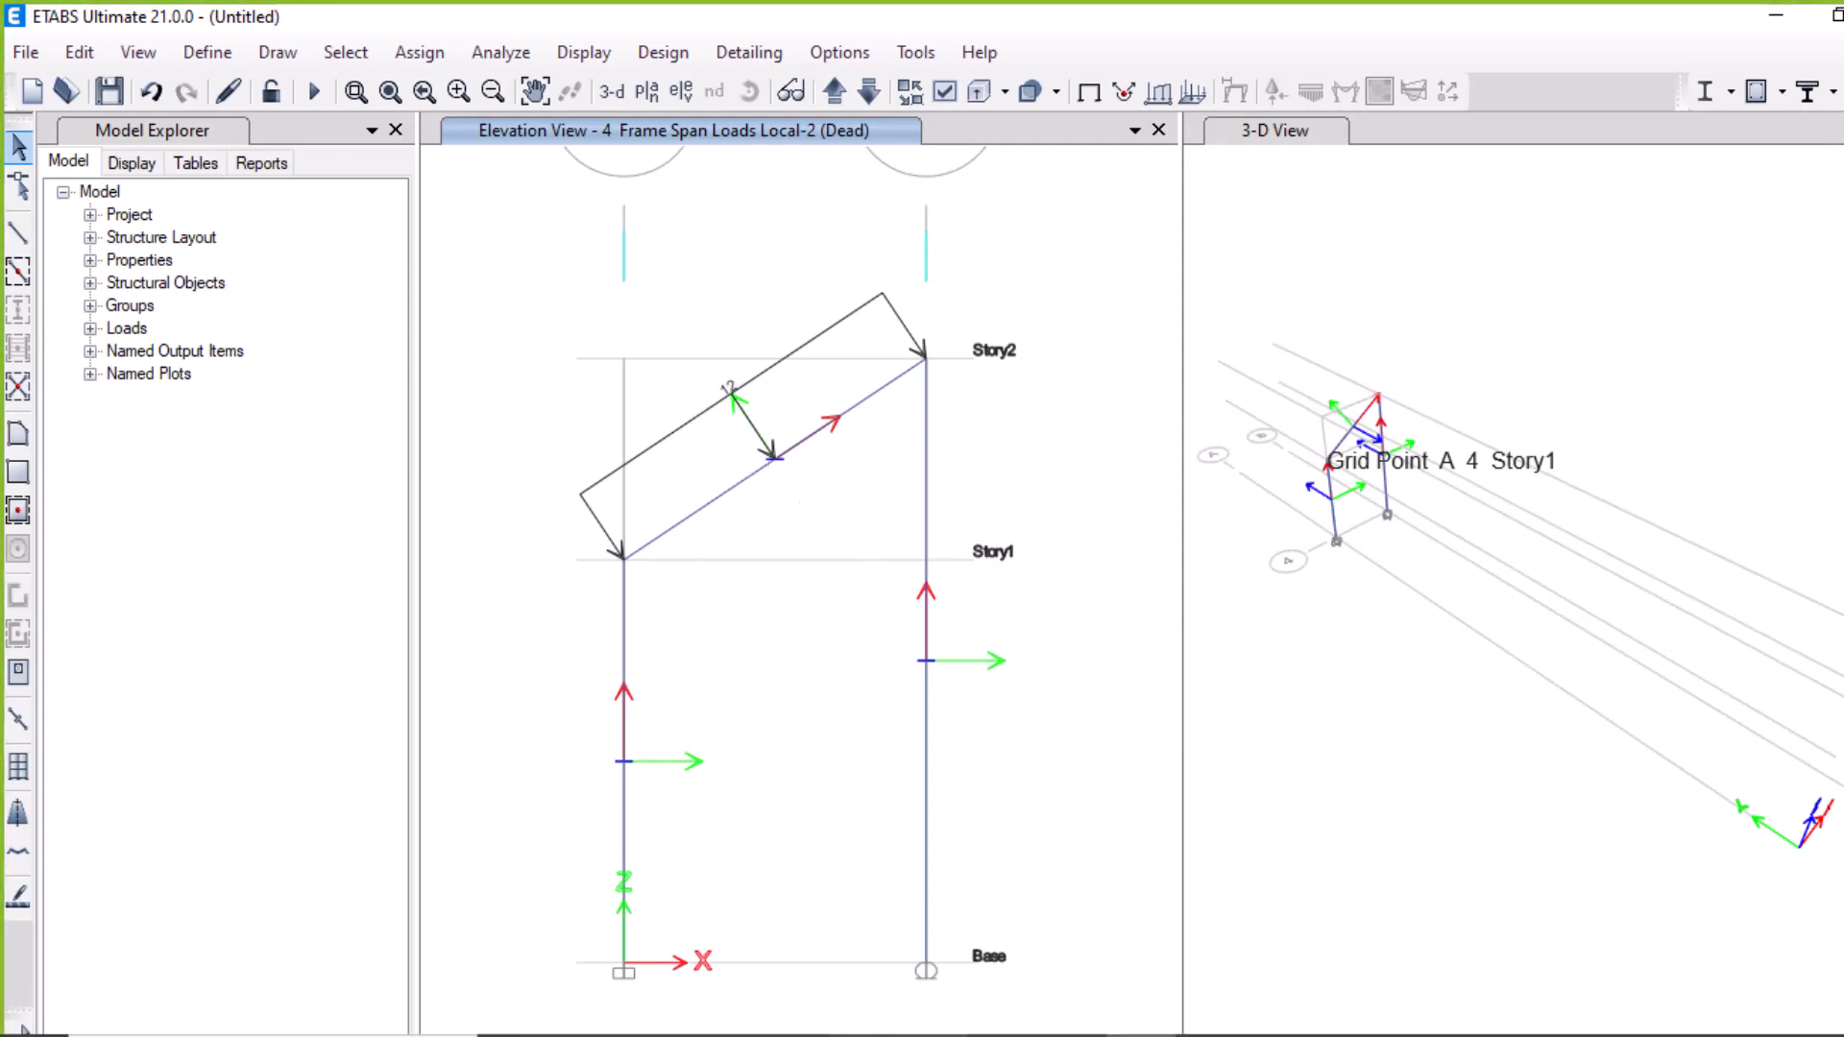
Check the reference problem's frame diagram in the browser and return to the model
key("alt+Tab")
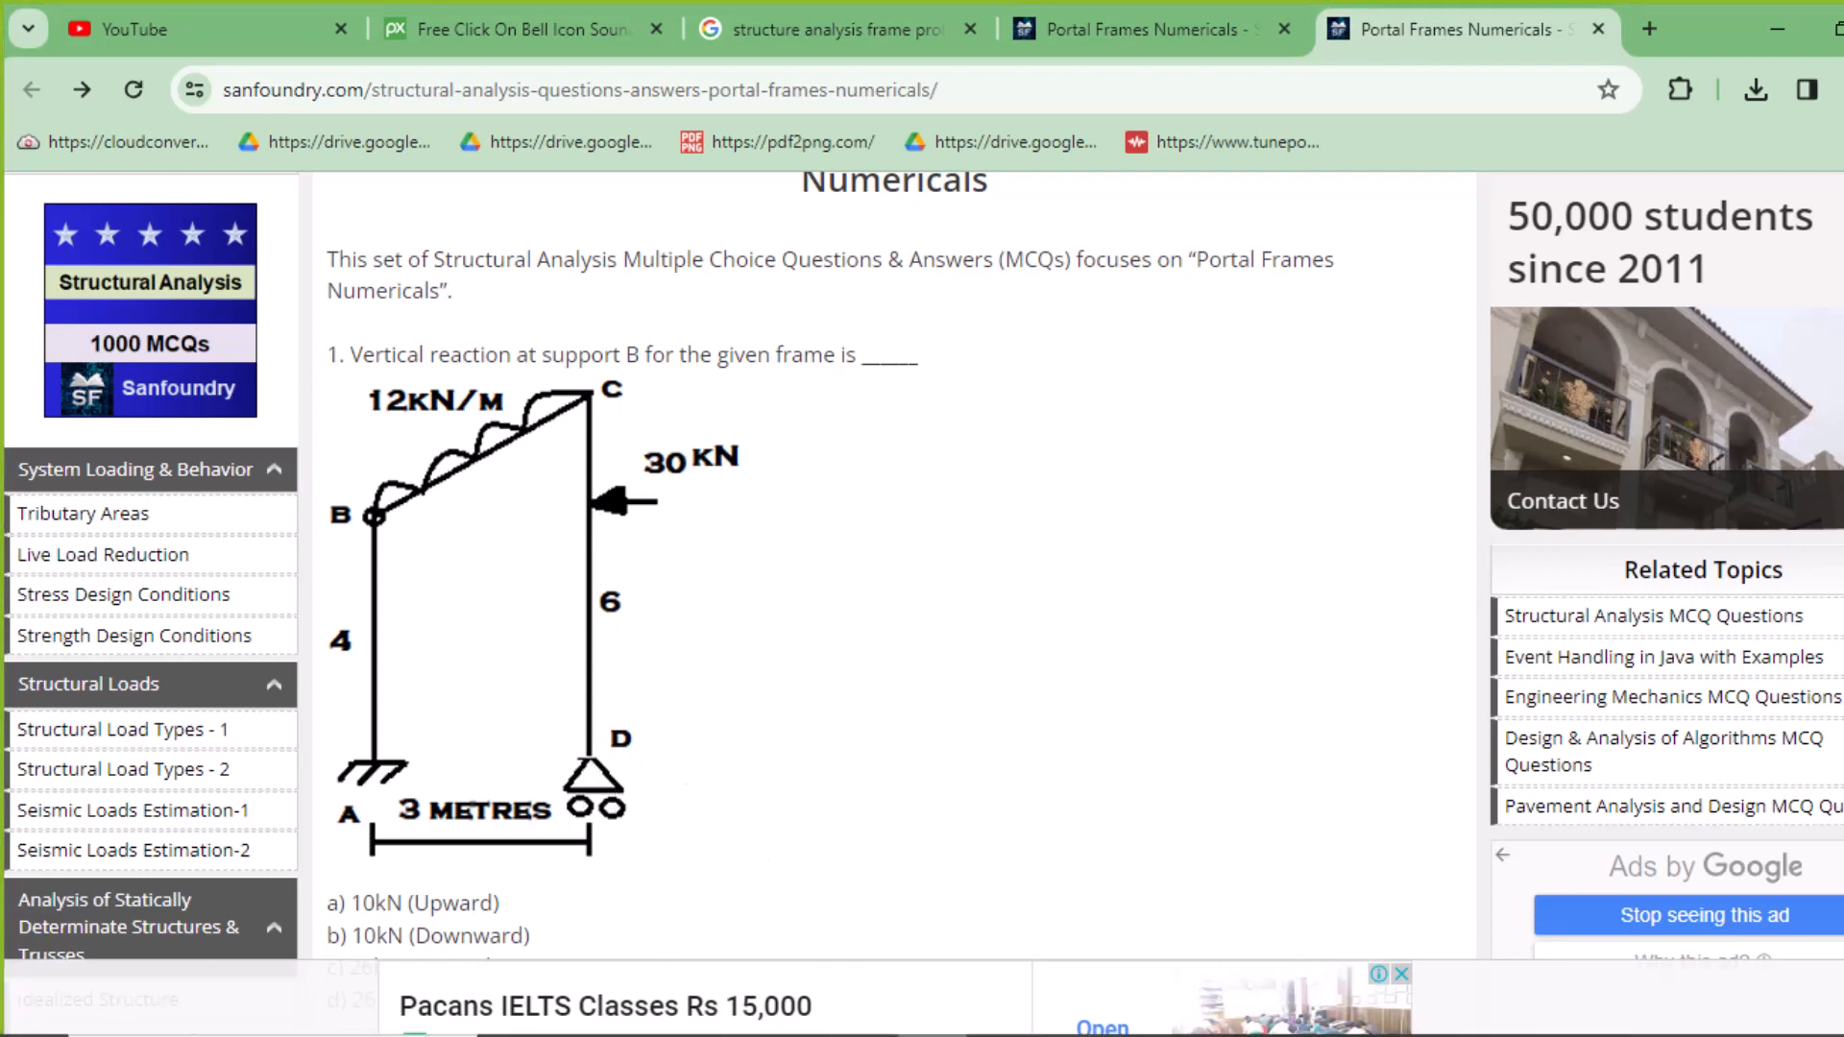
left_click(1139, 1035)
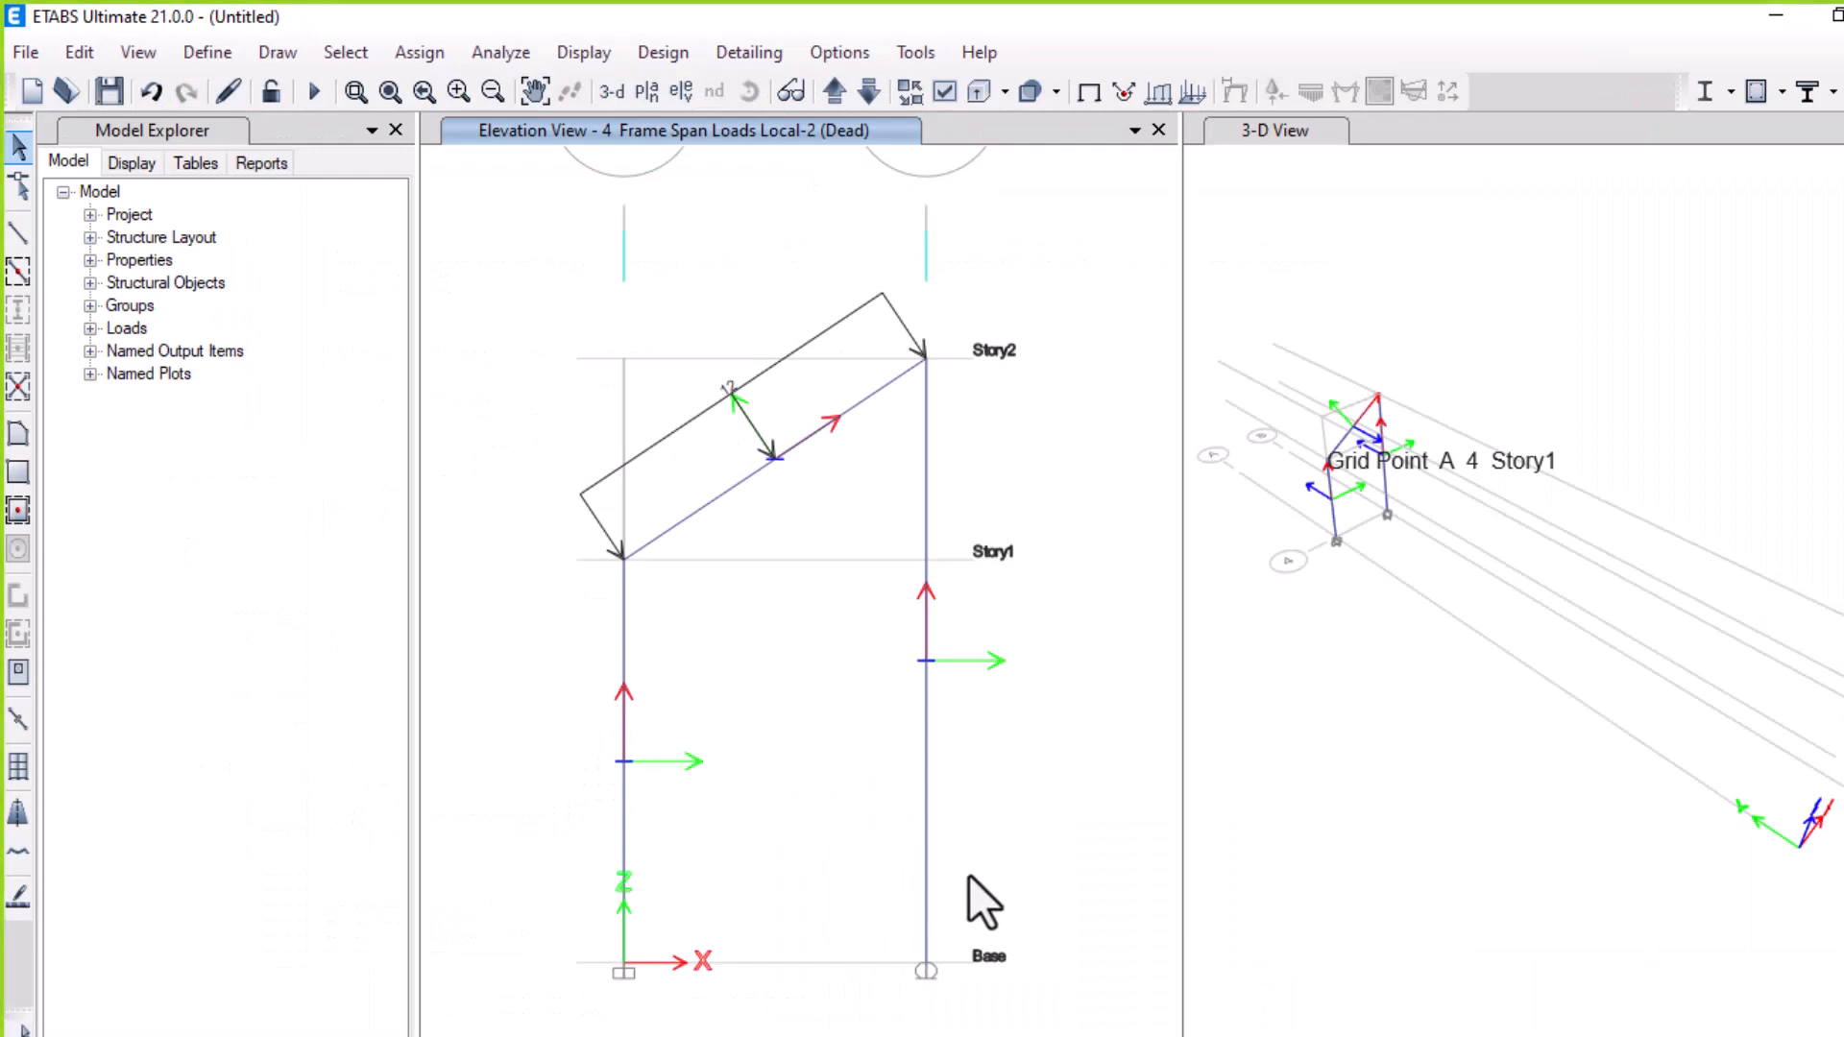
Select the right column as the target for a point frame load
left_click(927, 732)
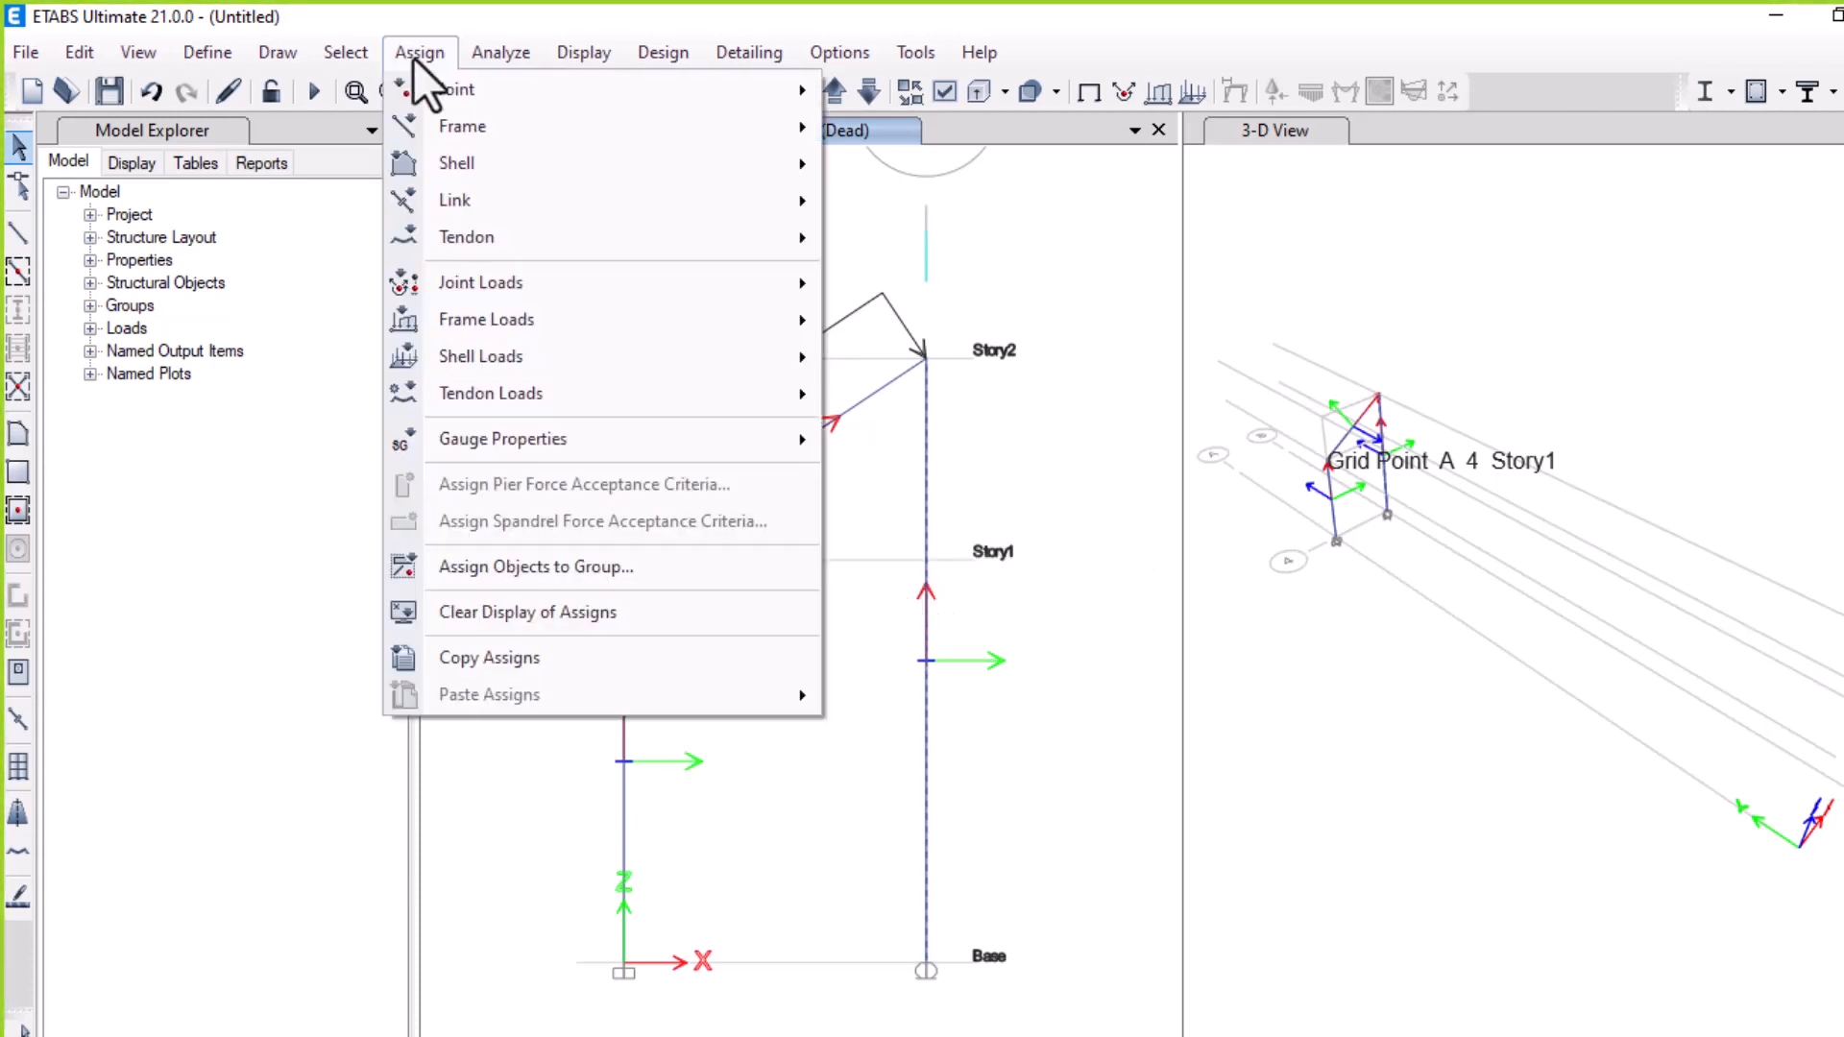
mouse_move(666, 90)
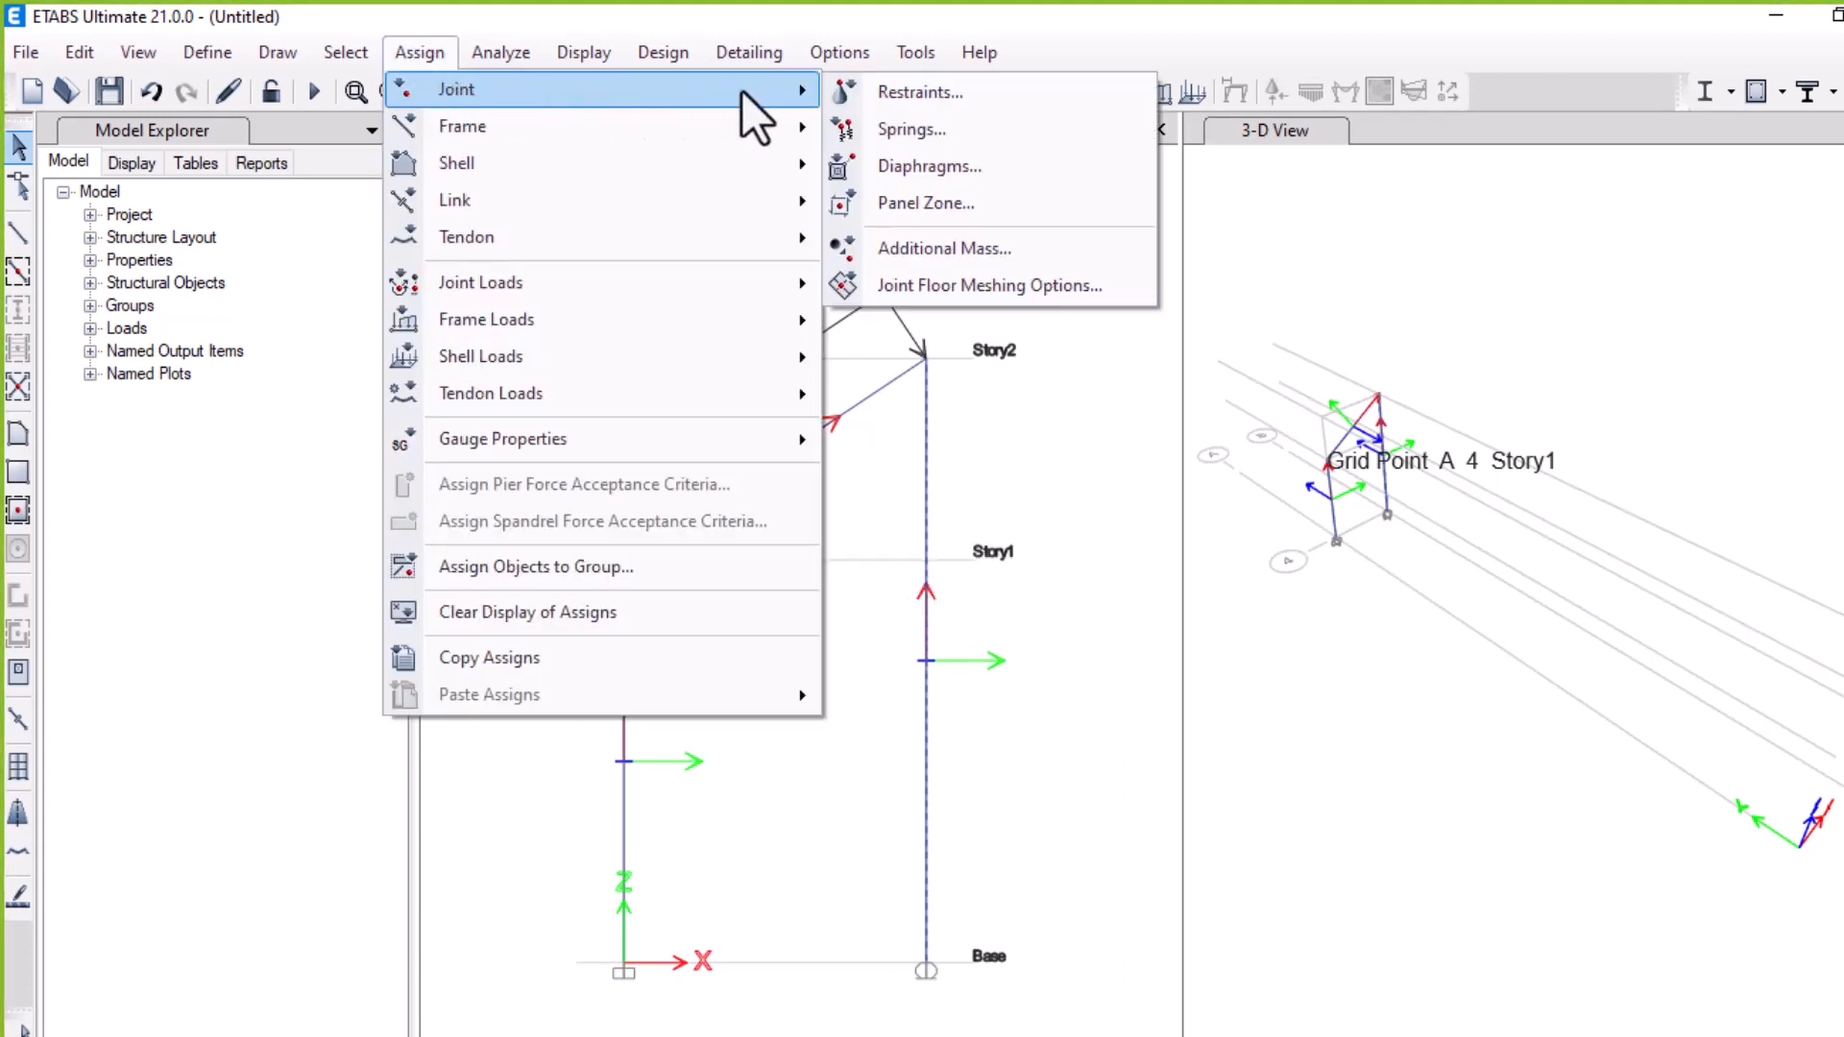
mouse_move(795, 320)
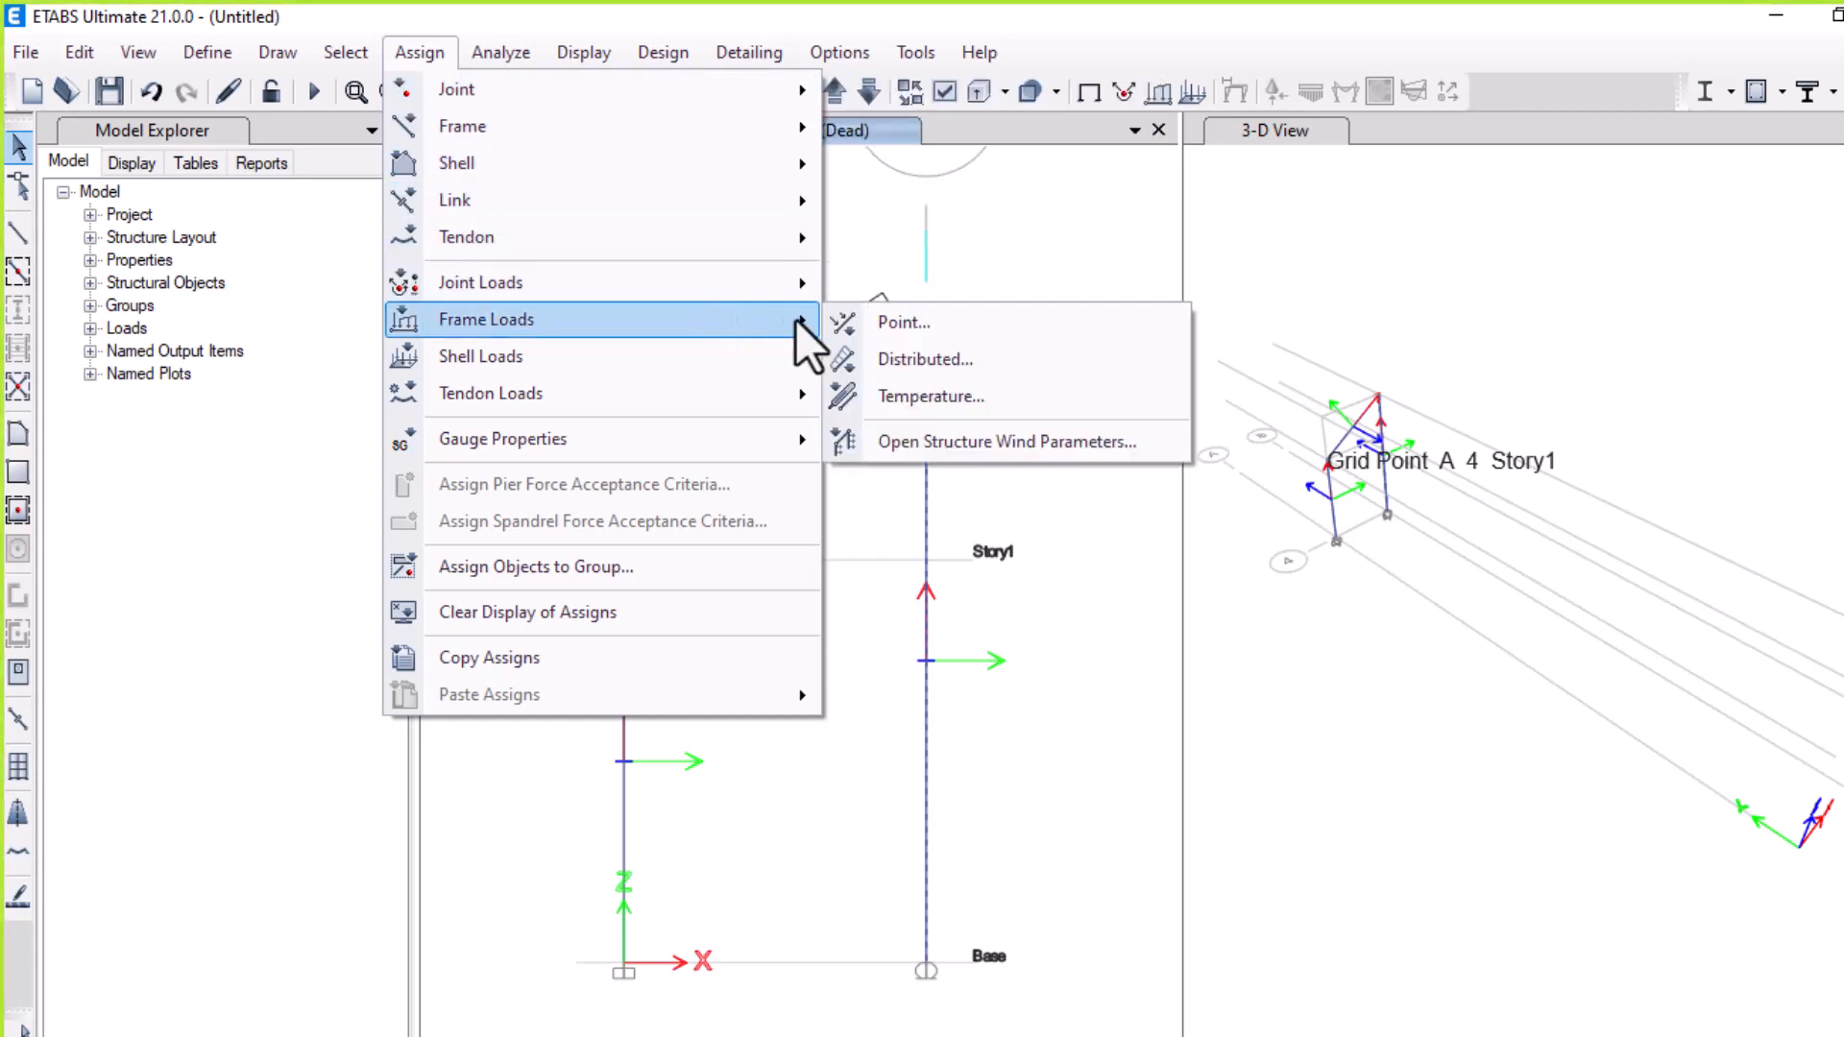
left_click(856, 327)
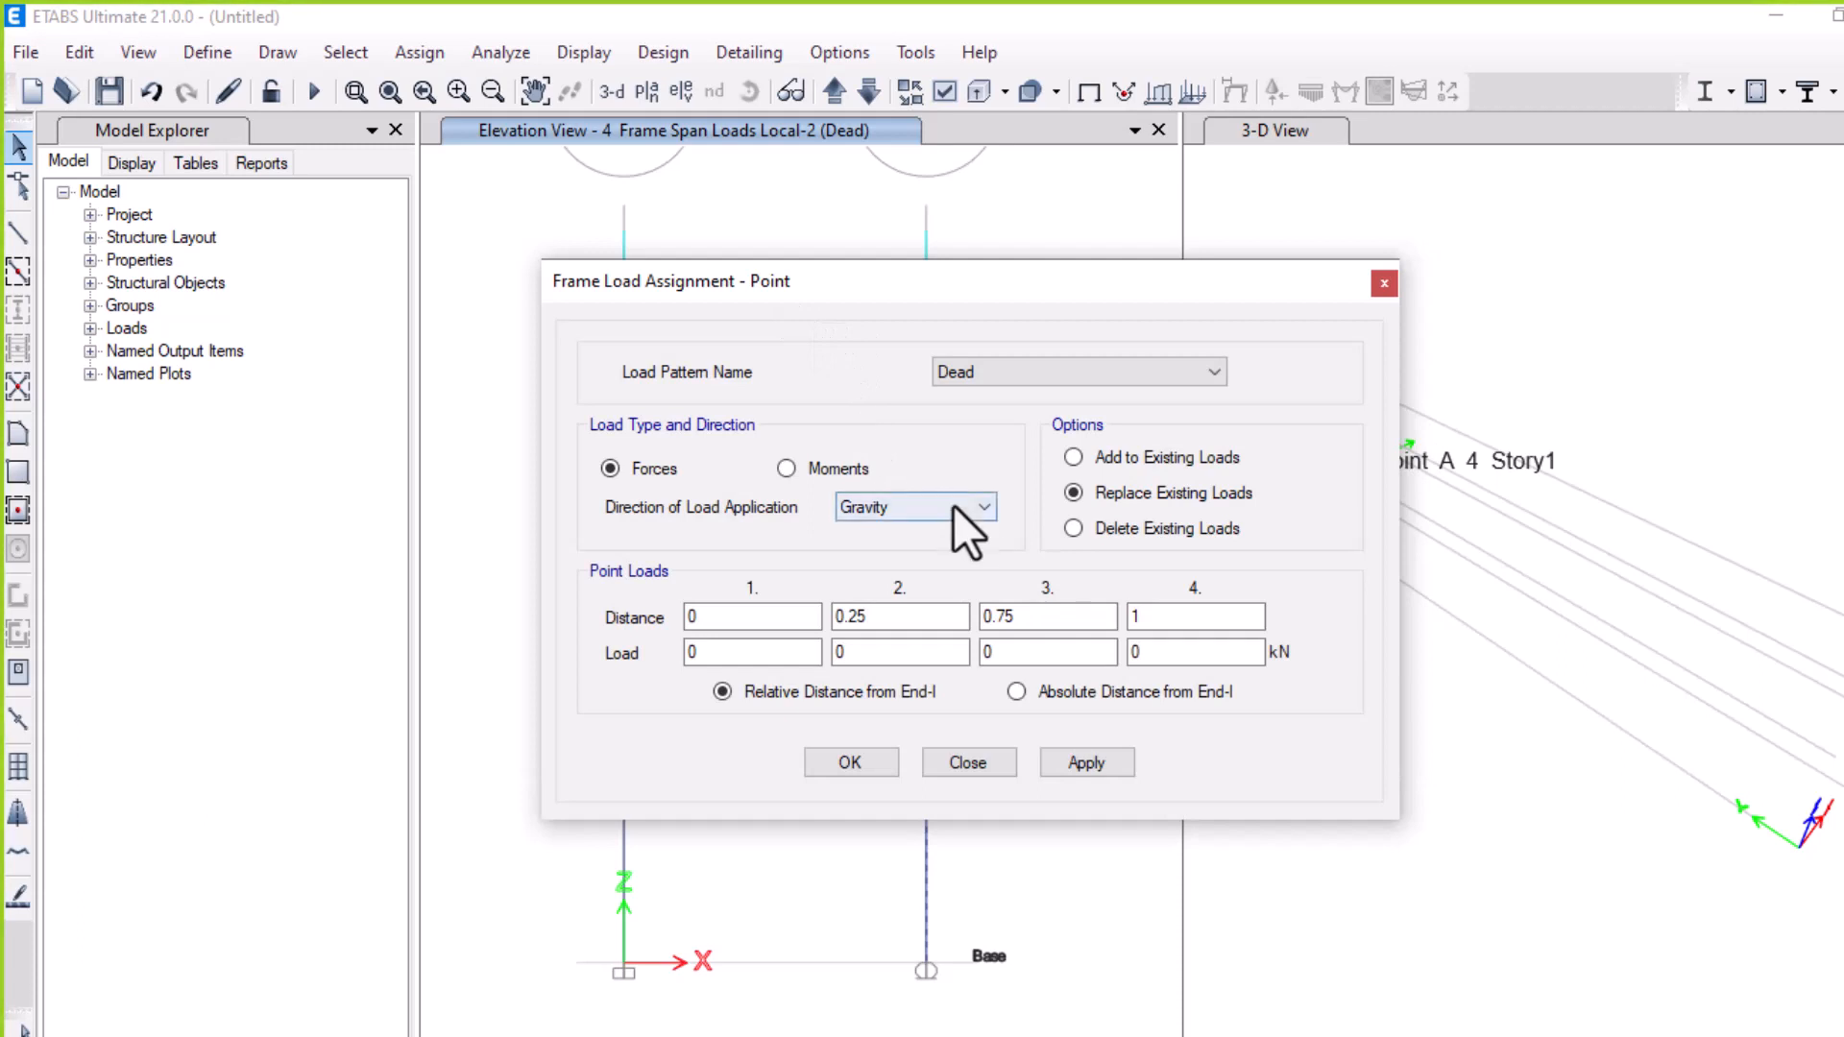
left_click(983, 509)
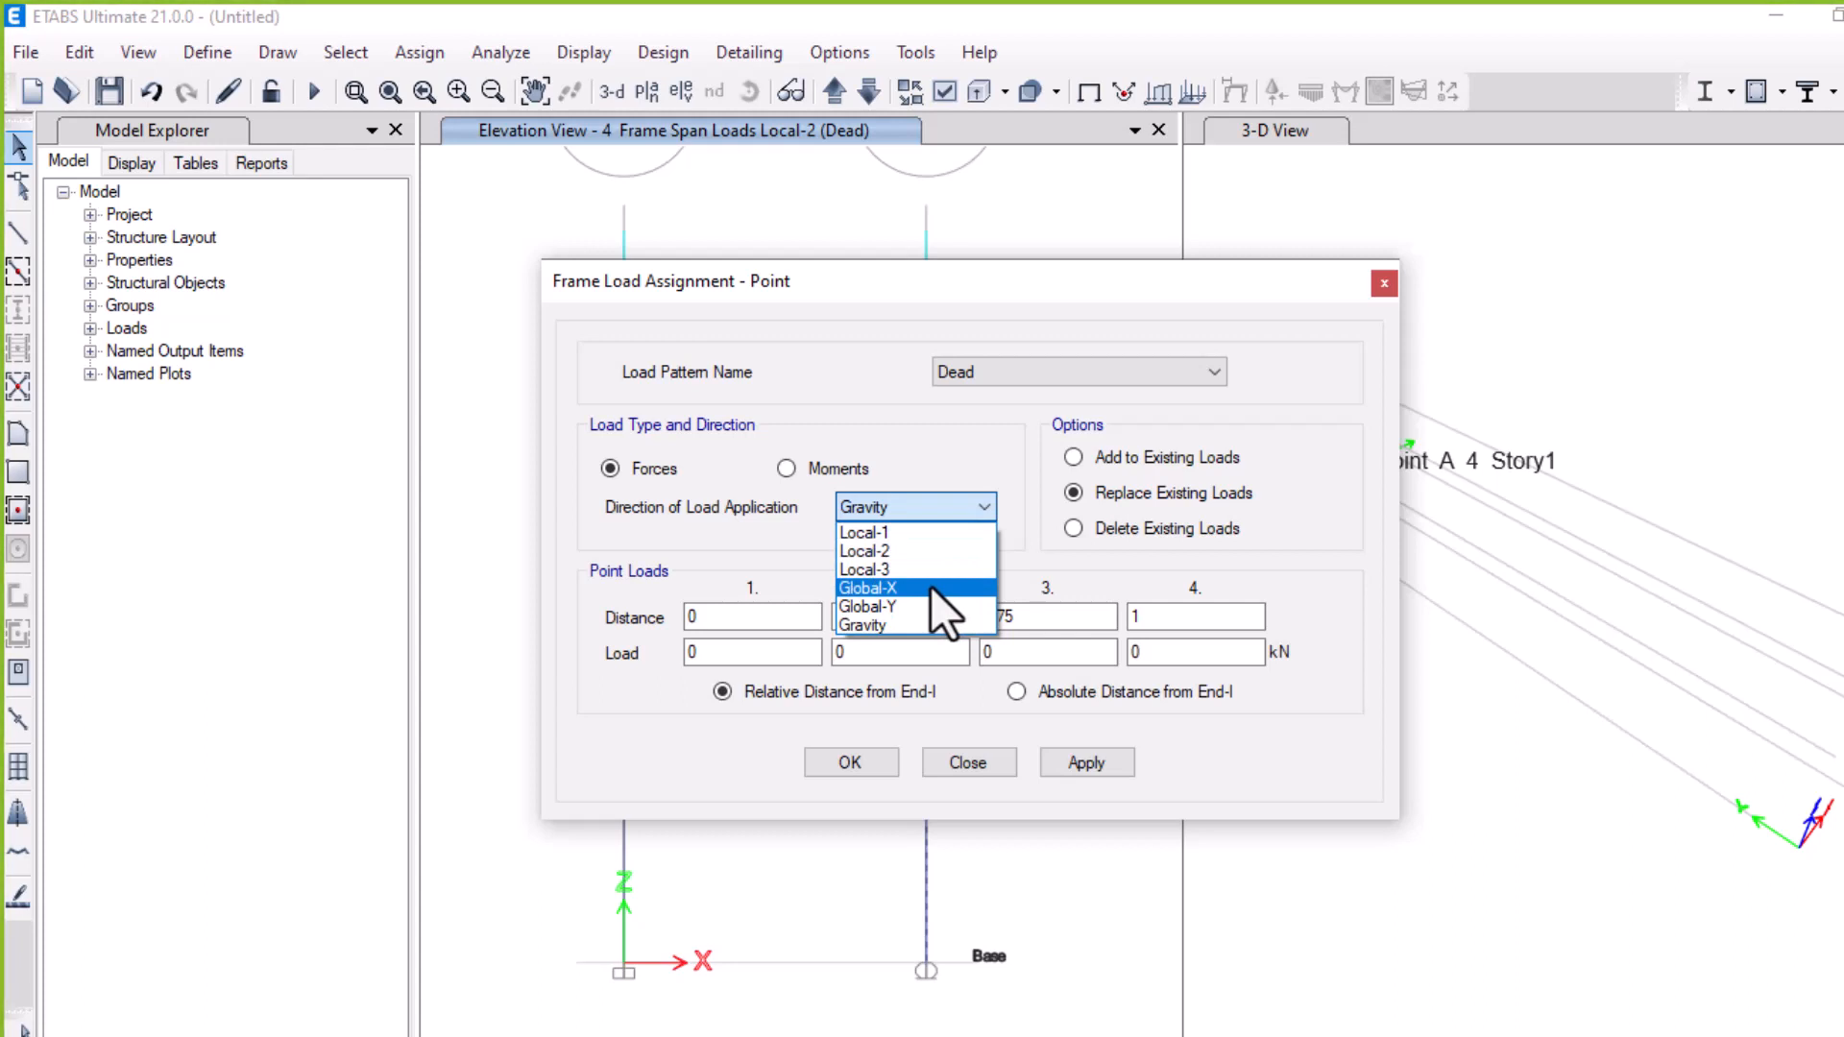
left_click(980, 761)
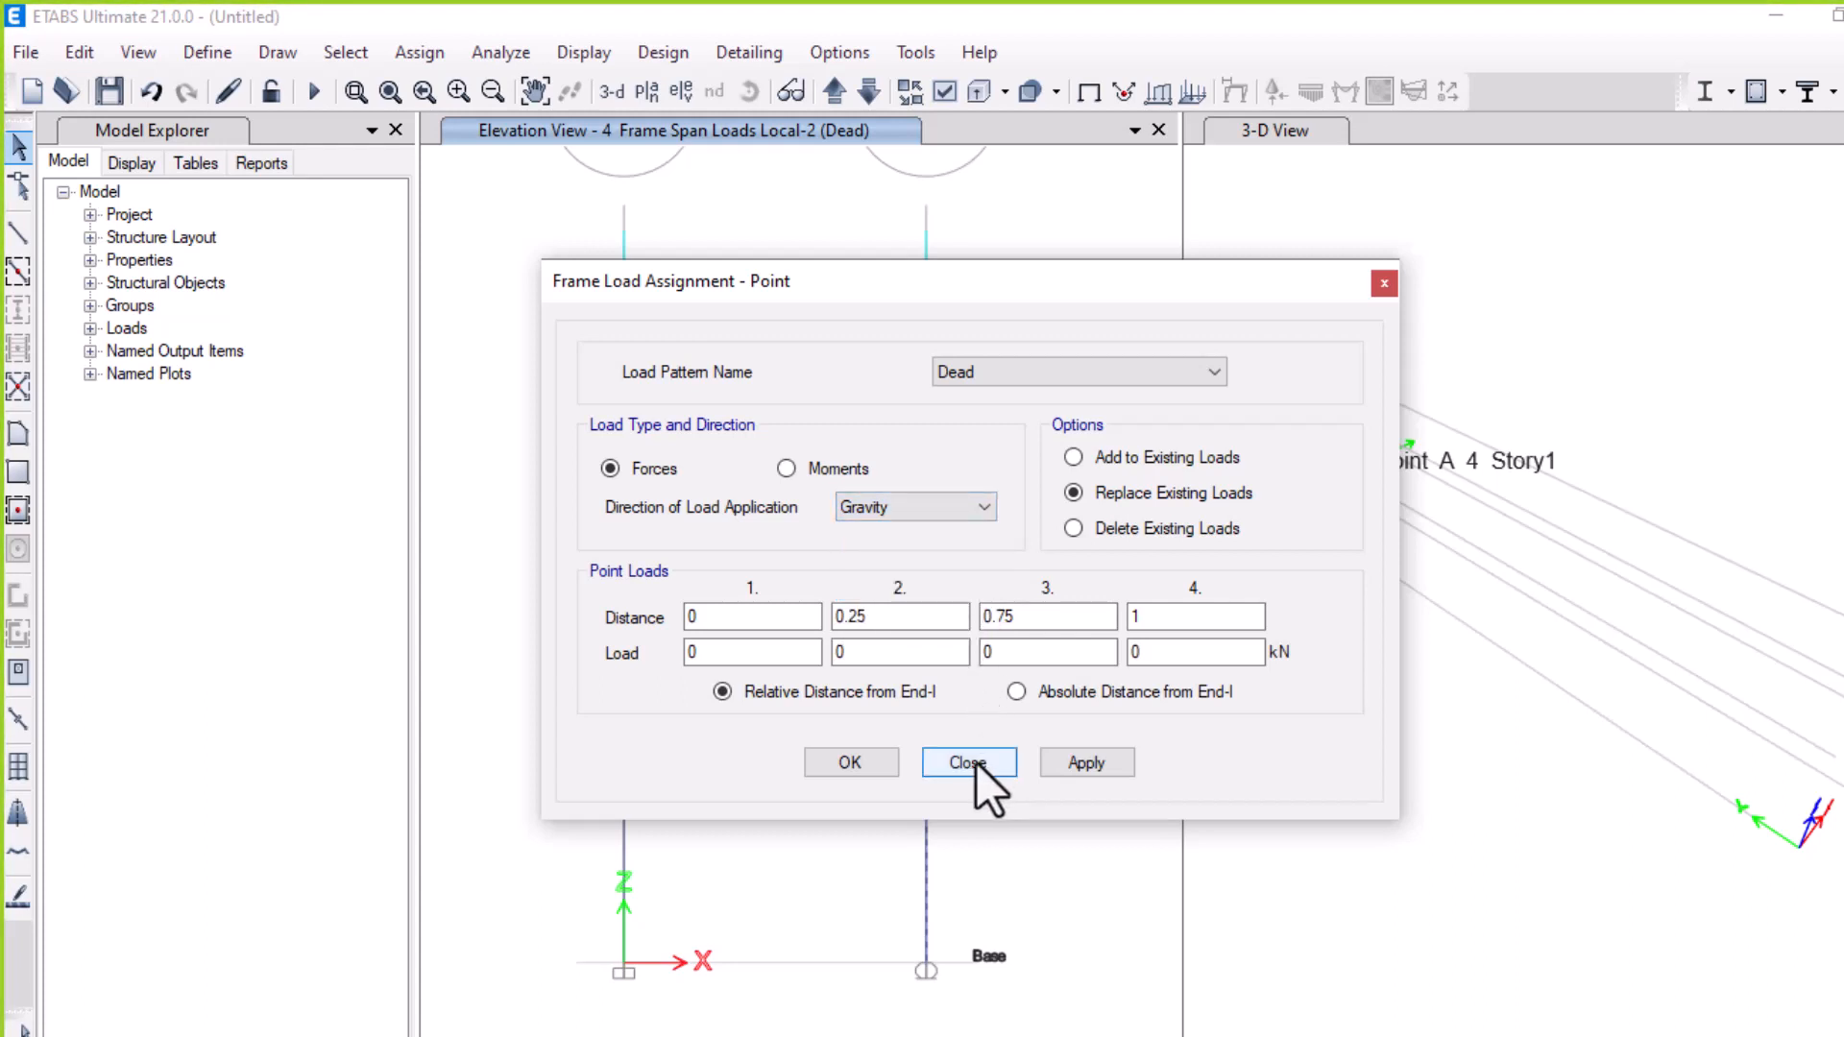
left_click(949, 754)
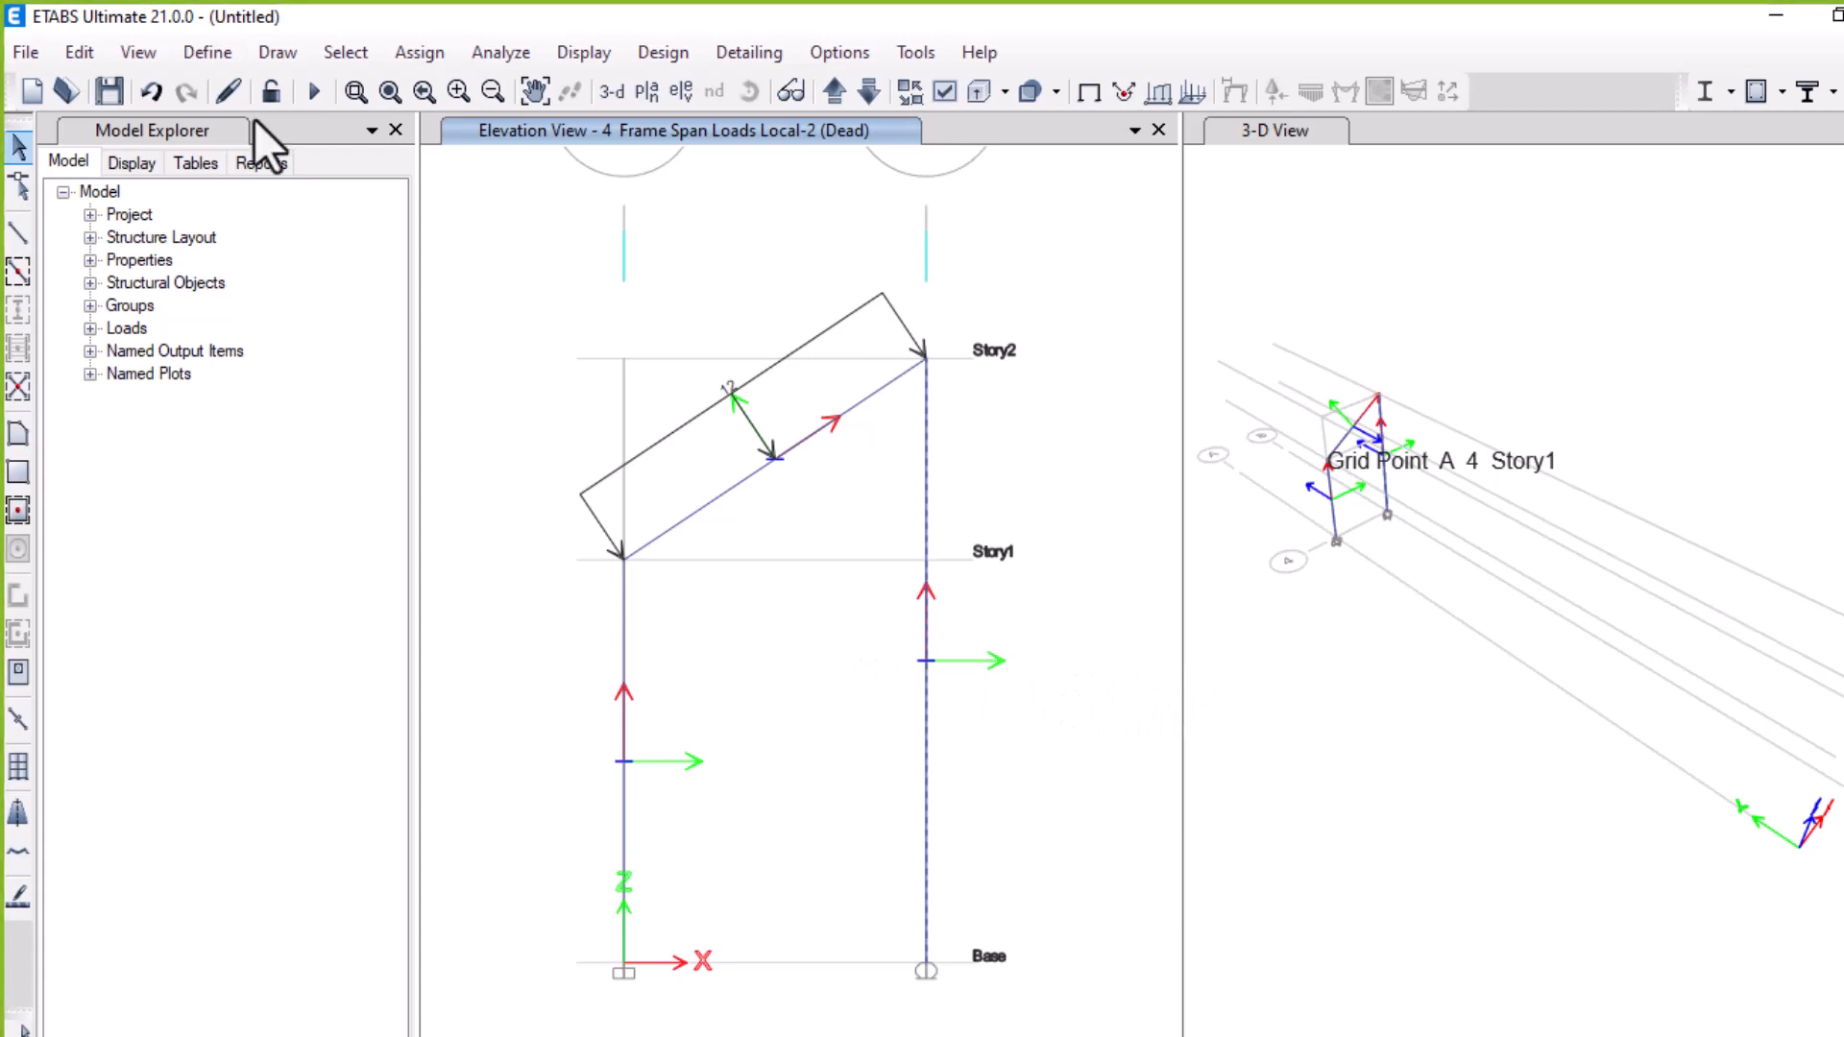
Open point frame load assignment for the column with Dead pattern and absolute distances from End-I
left_click(436, 52)
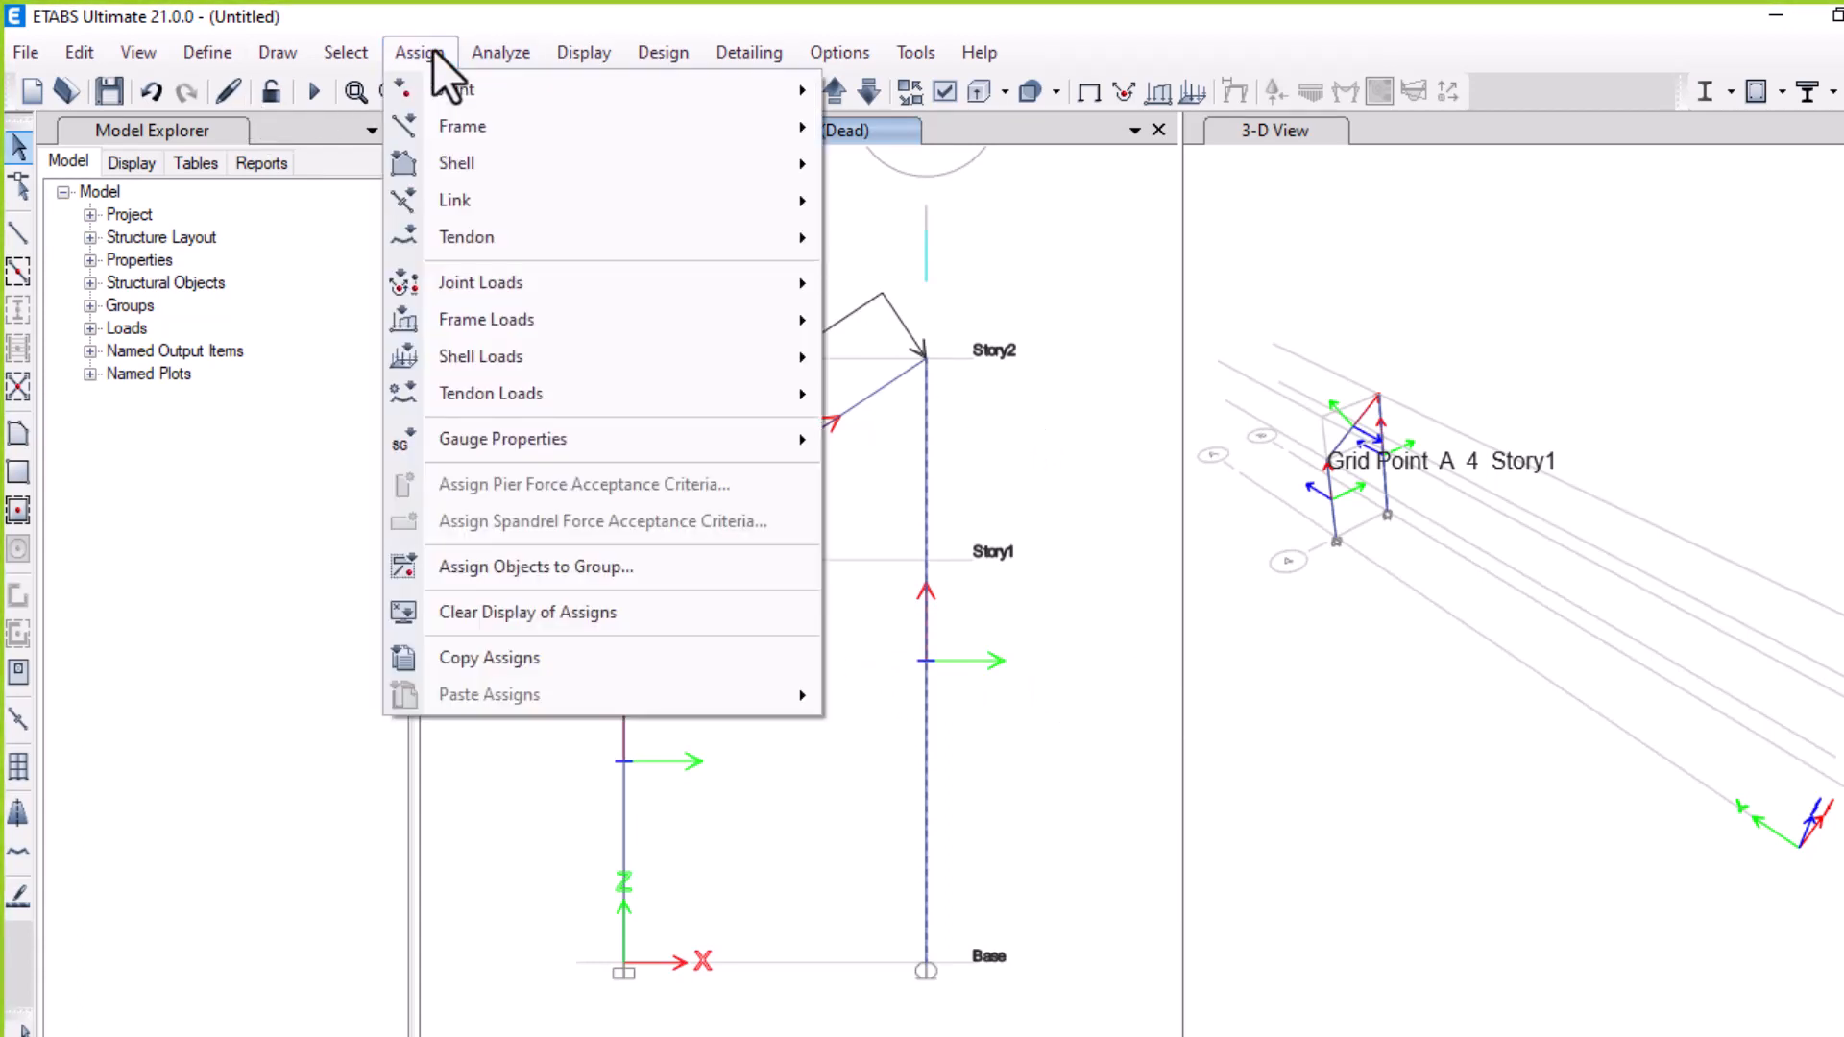
left_click(434, 49)
left_click(403, 48)
mouse_move(573, 320)
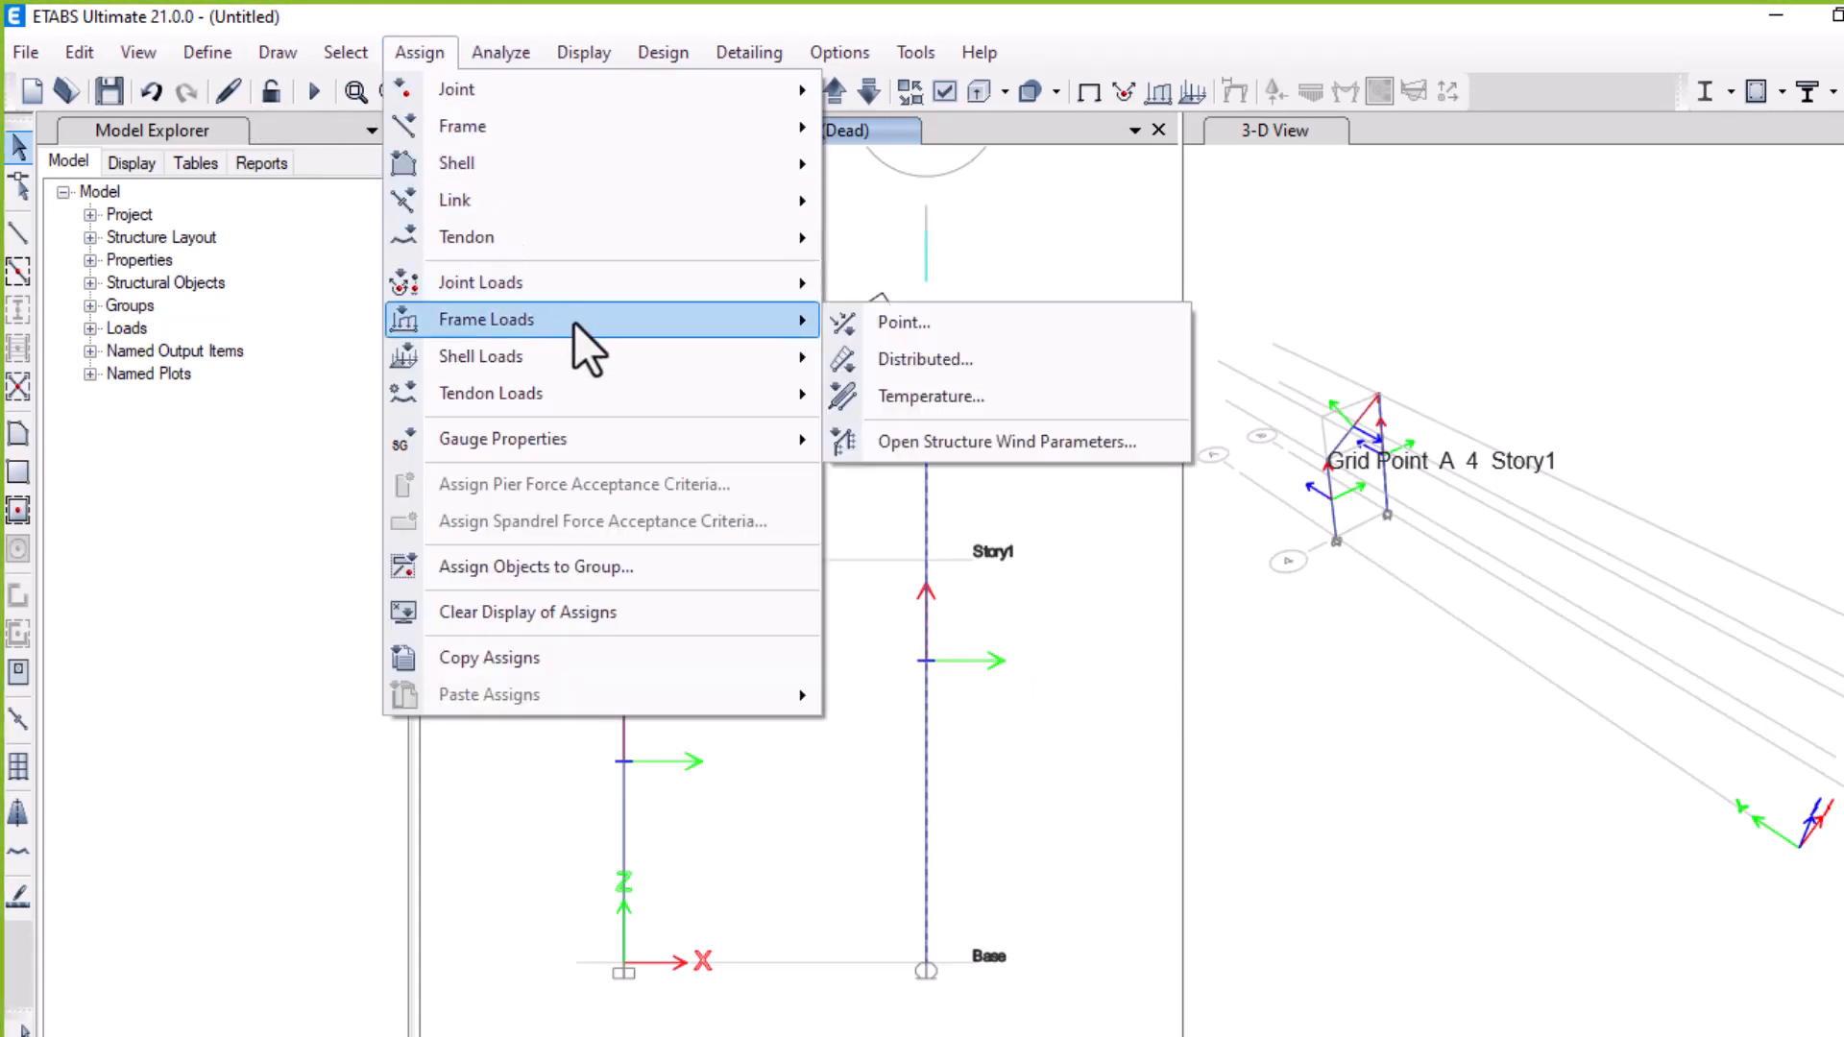
left_click(846, 318)
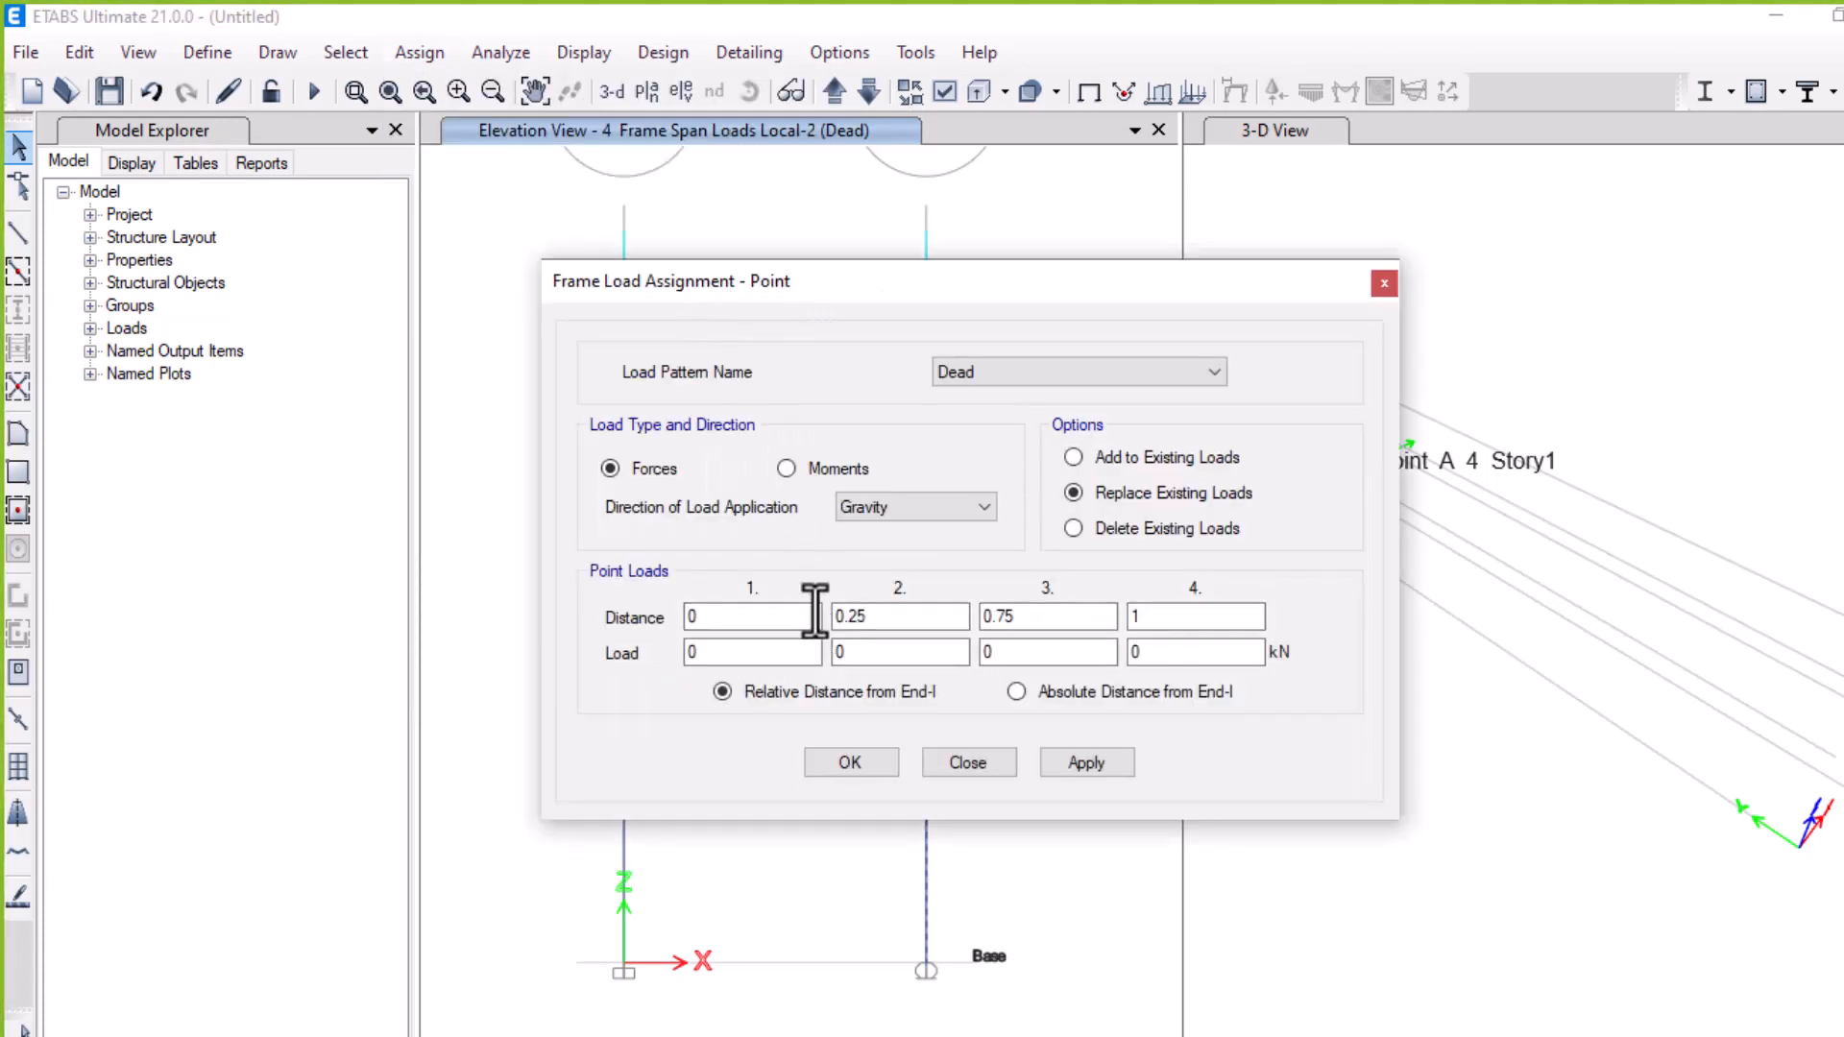
left_click(815, 612)
left_click(884, 615)
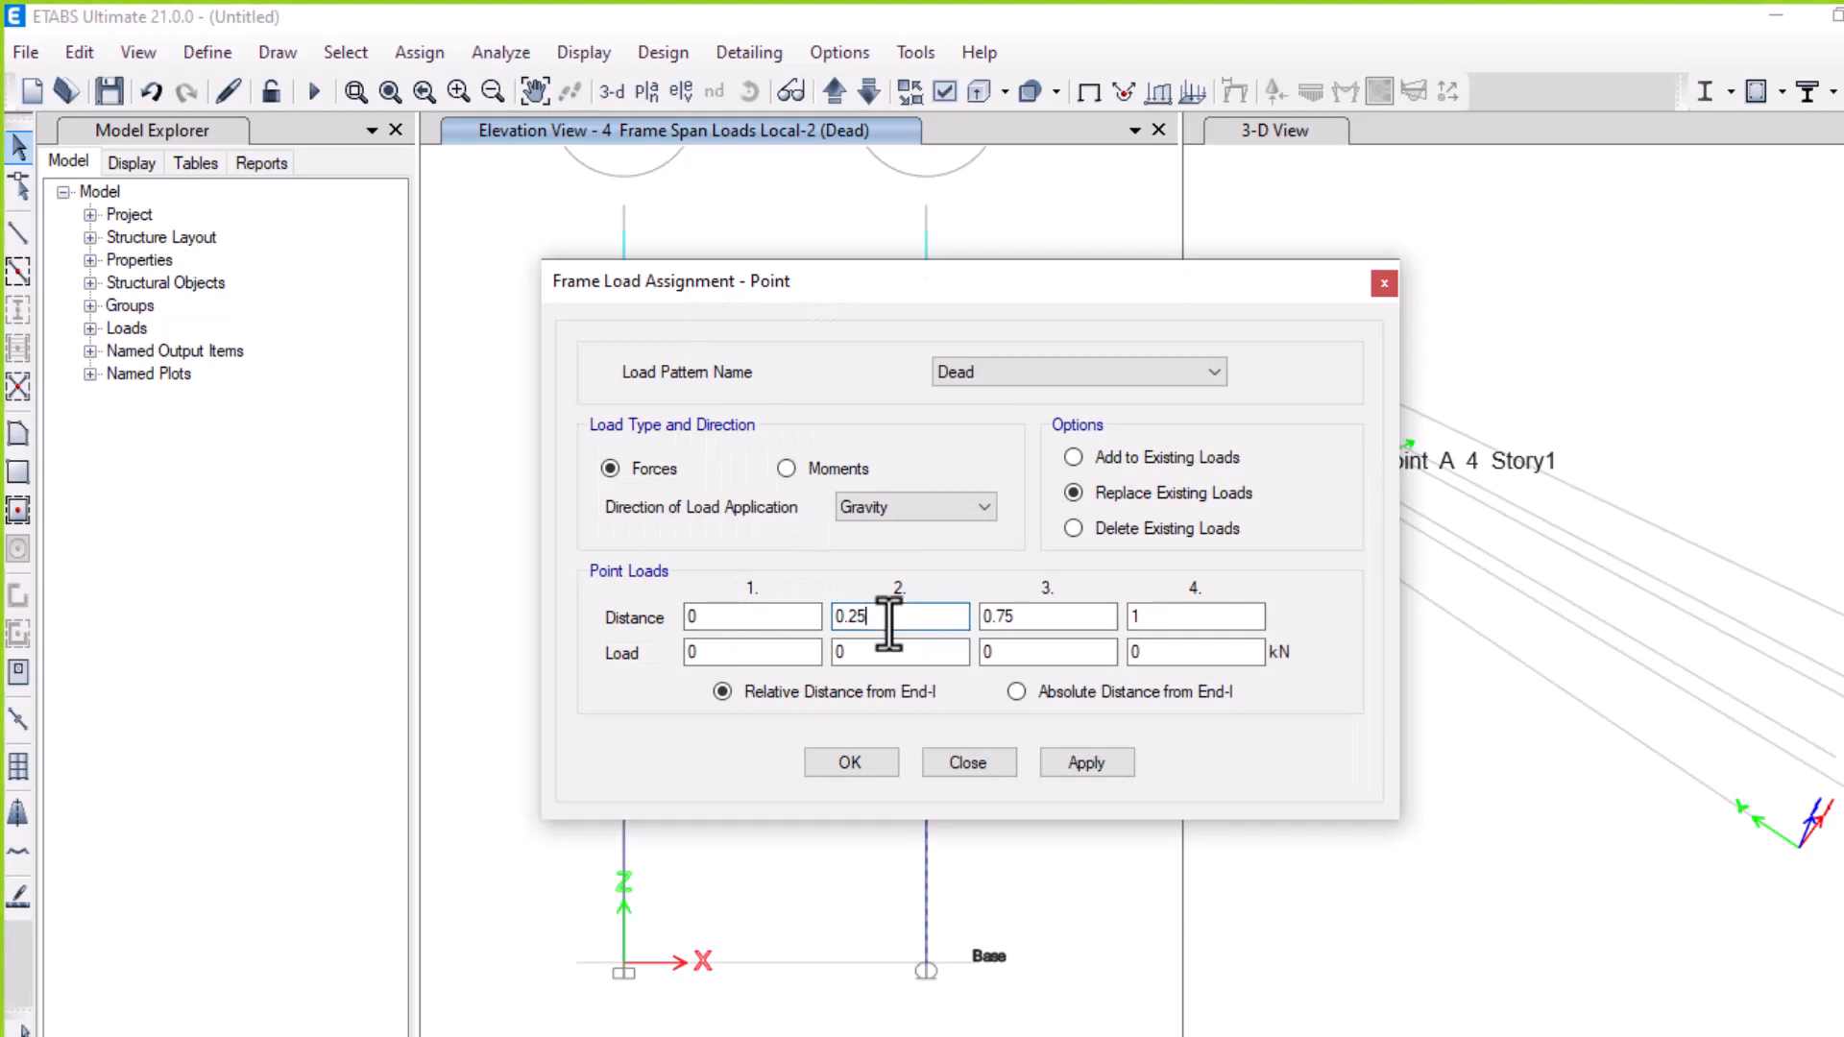
left_click(1041, 694)
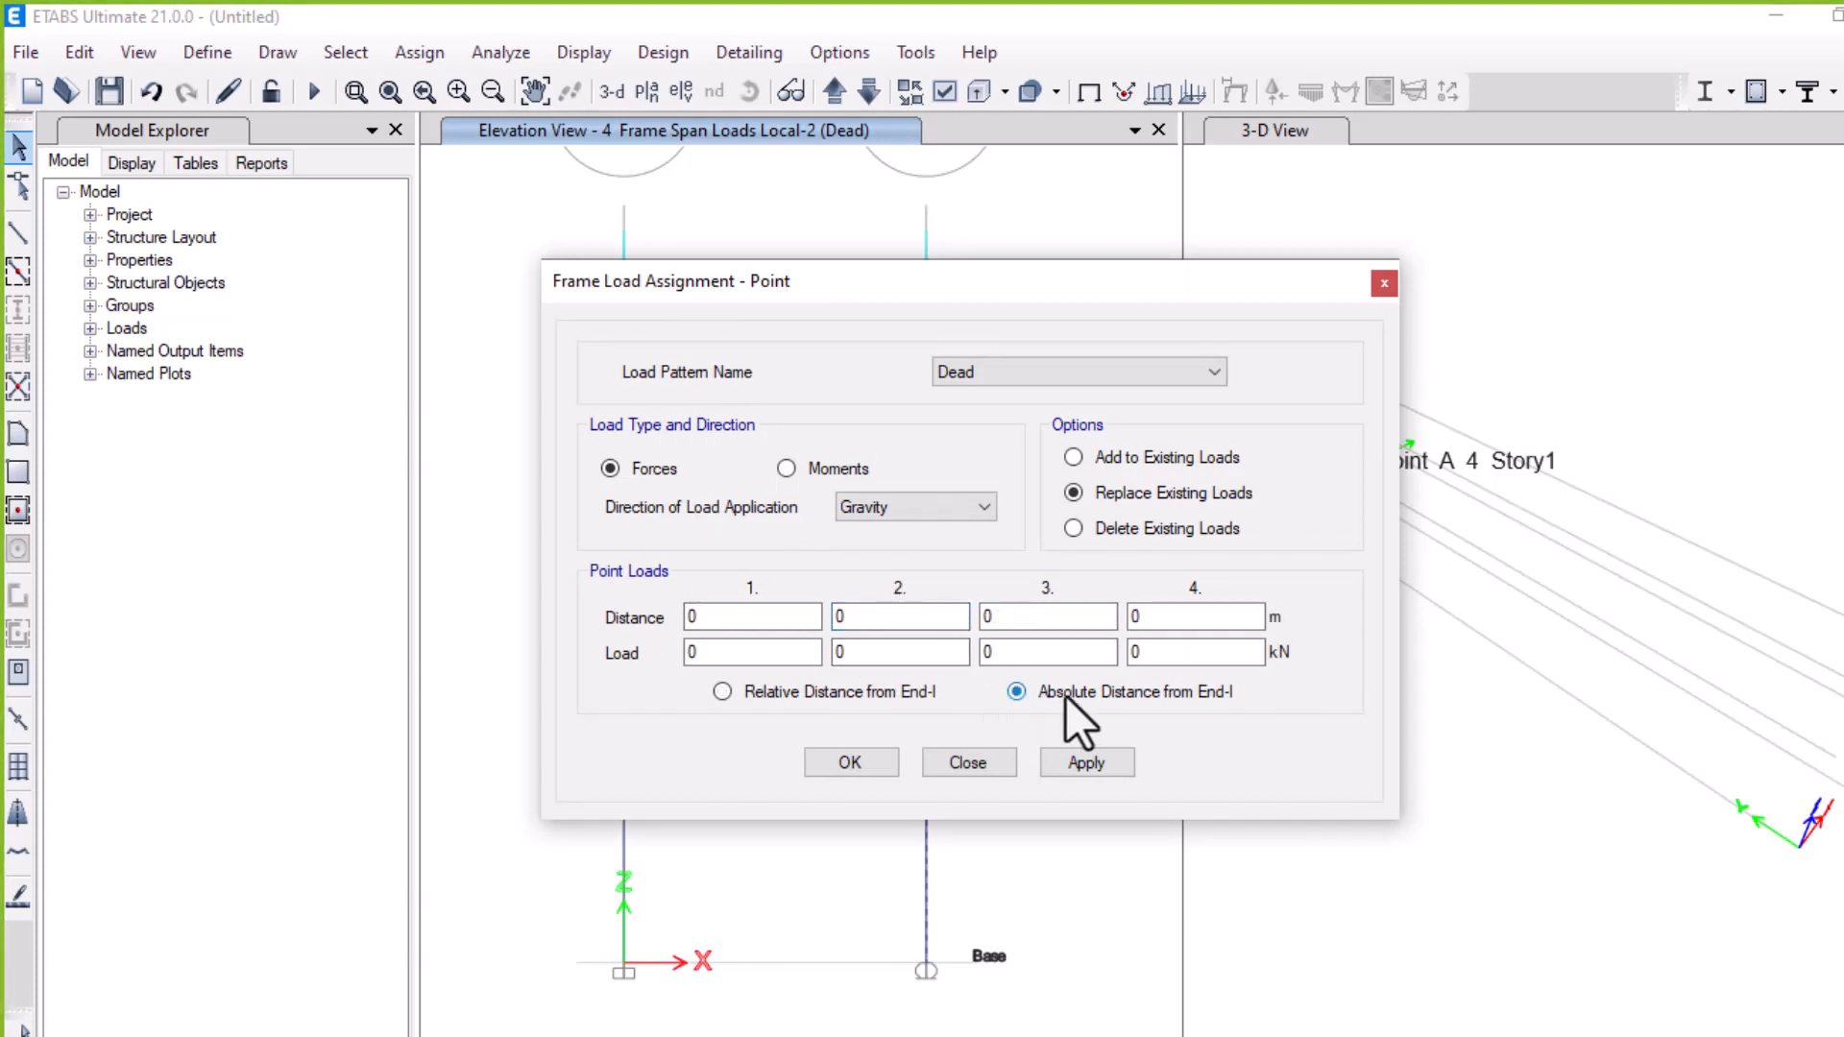
Set a -30 kN point load at 4 m in the Local-2 direction, apply it and confirm
double_click(901, 624)
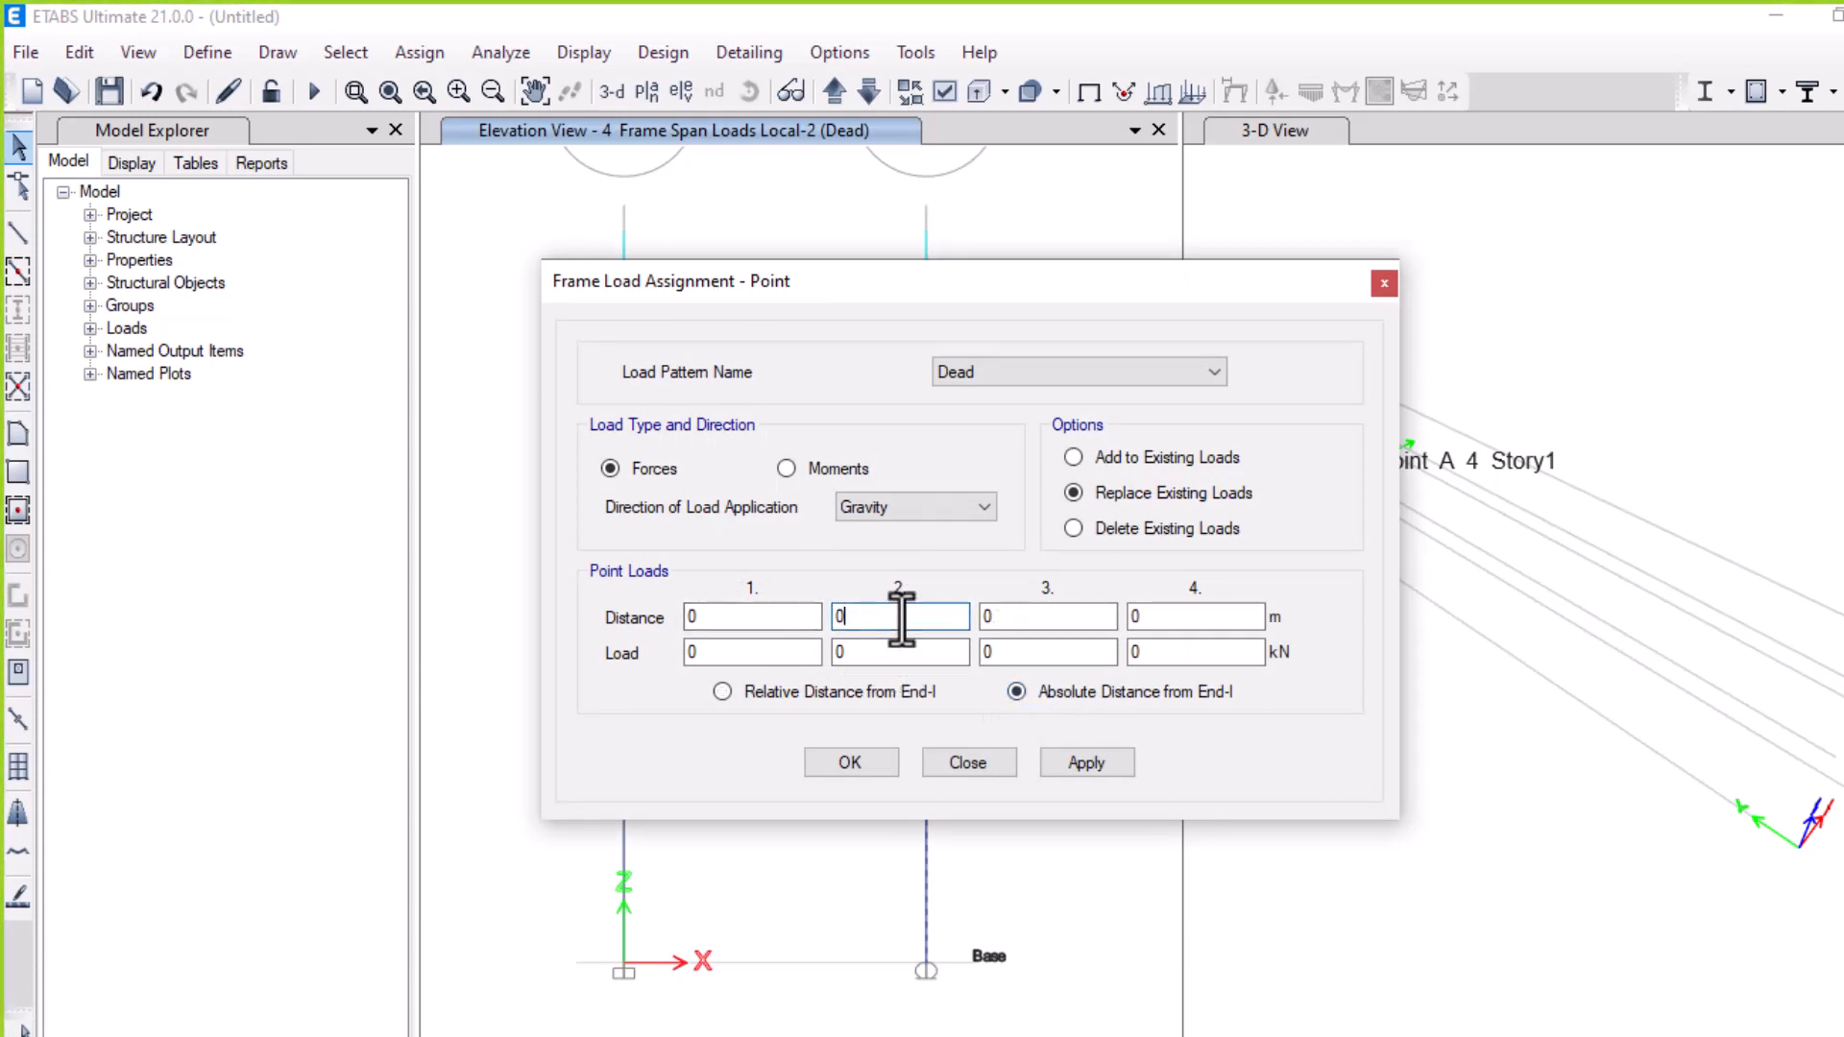
key("BackSpace")
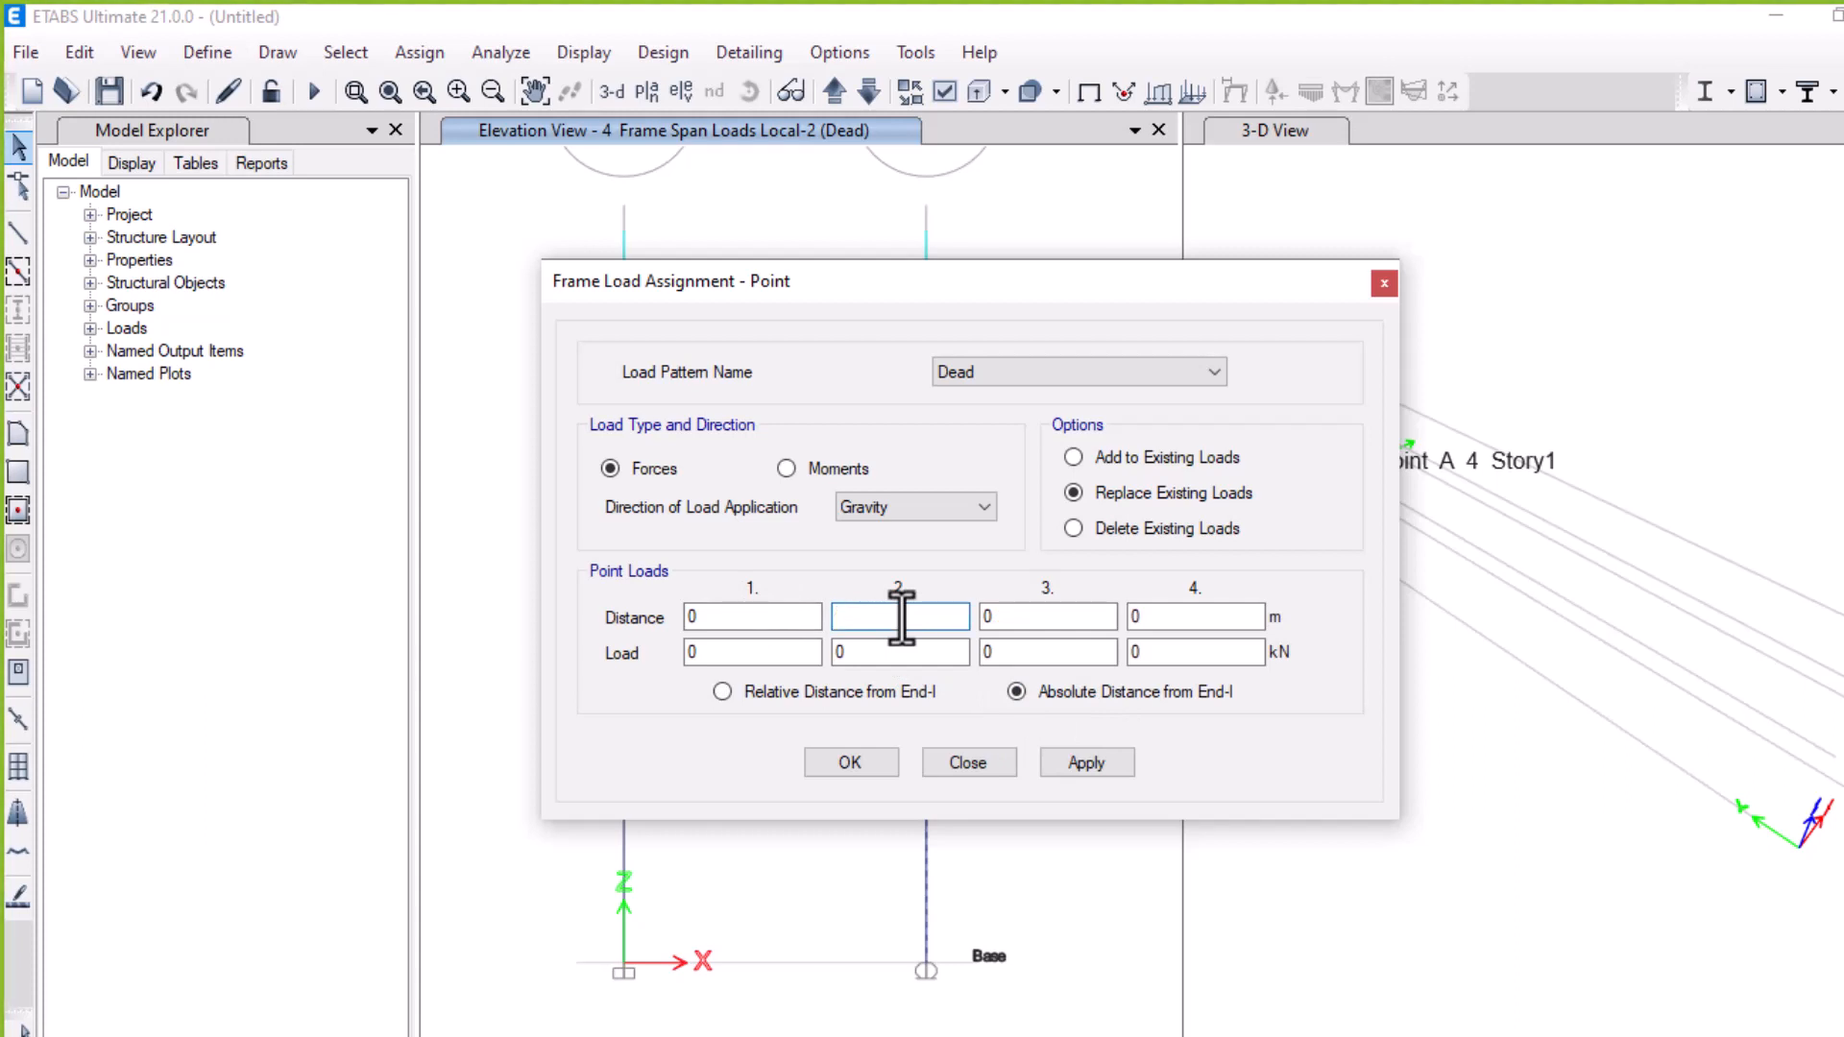
type("4")
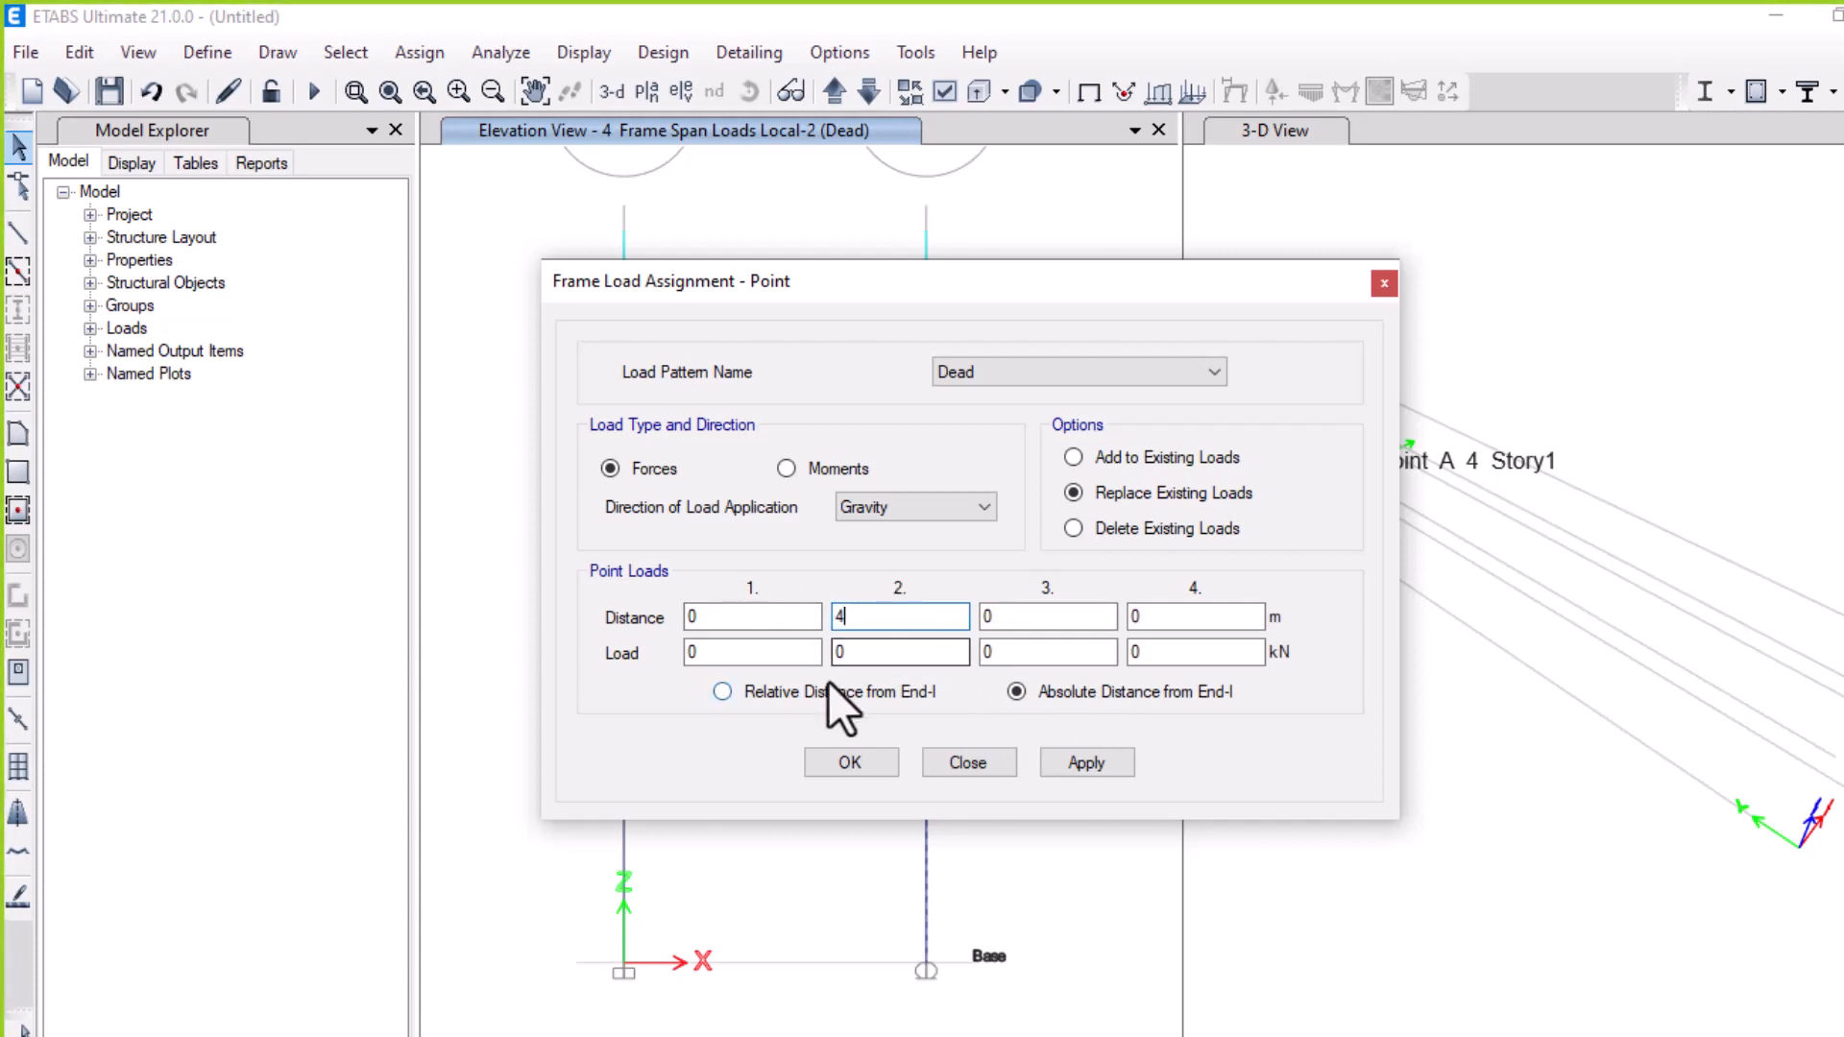
left_click(859, 652)
left_click(979, 506)
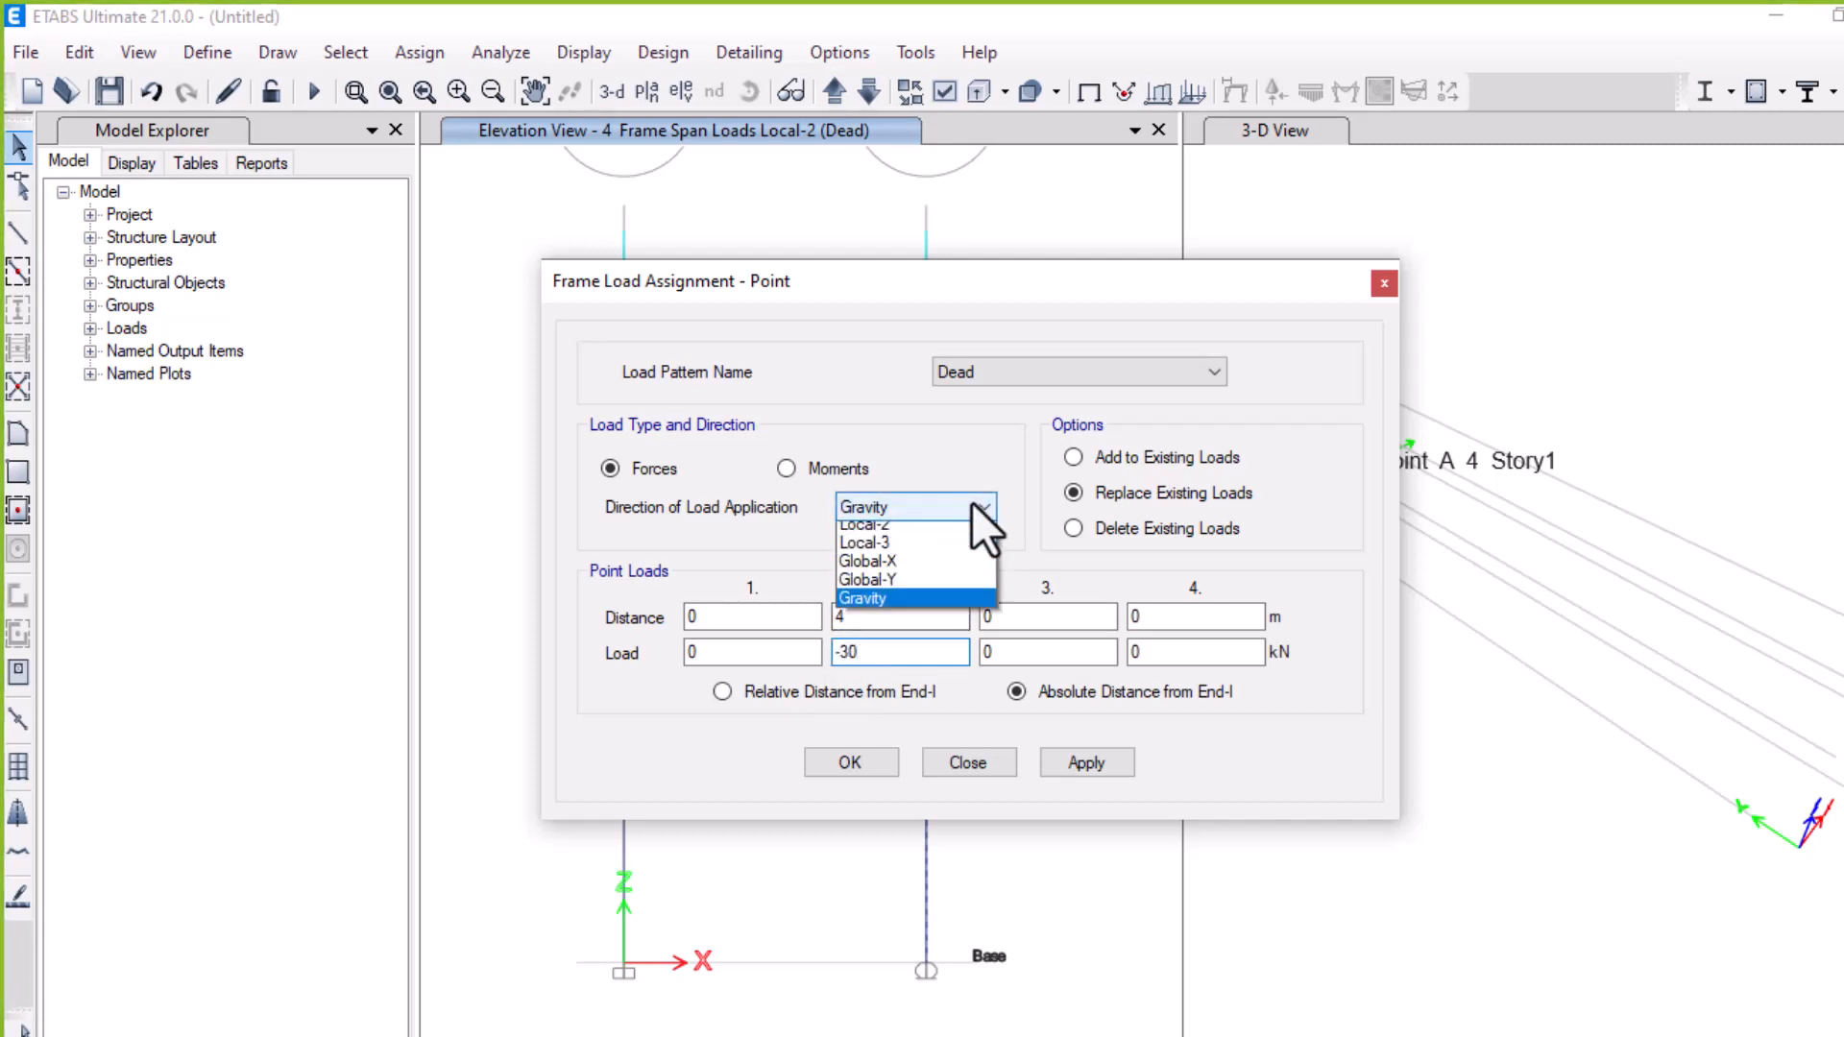
left_click(928, 550)
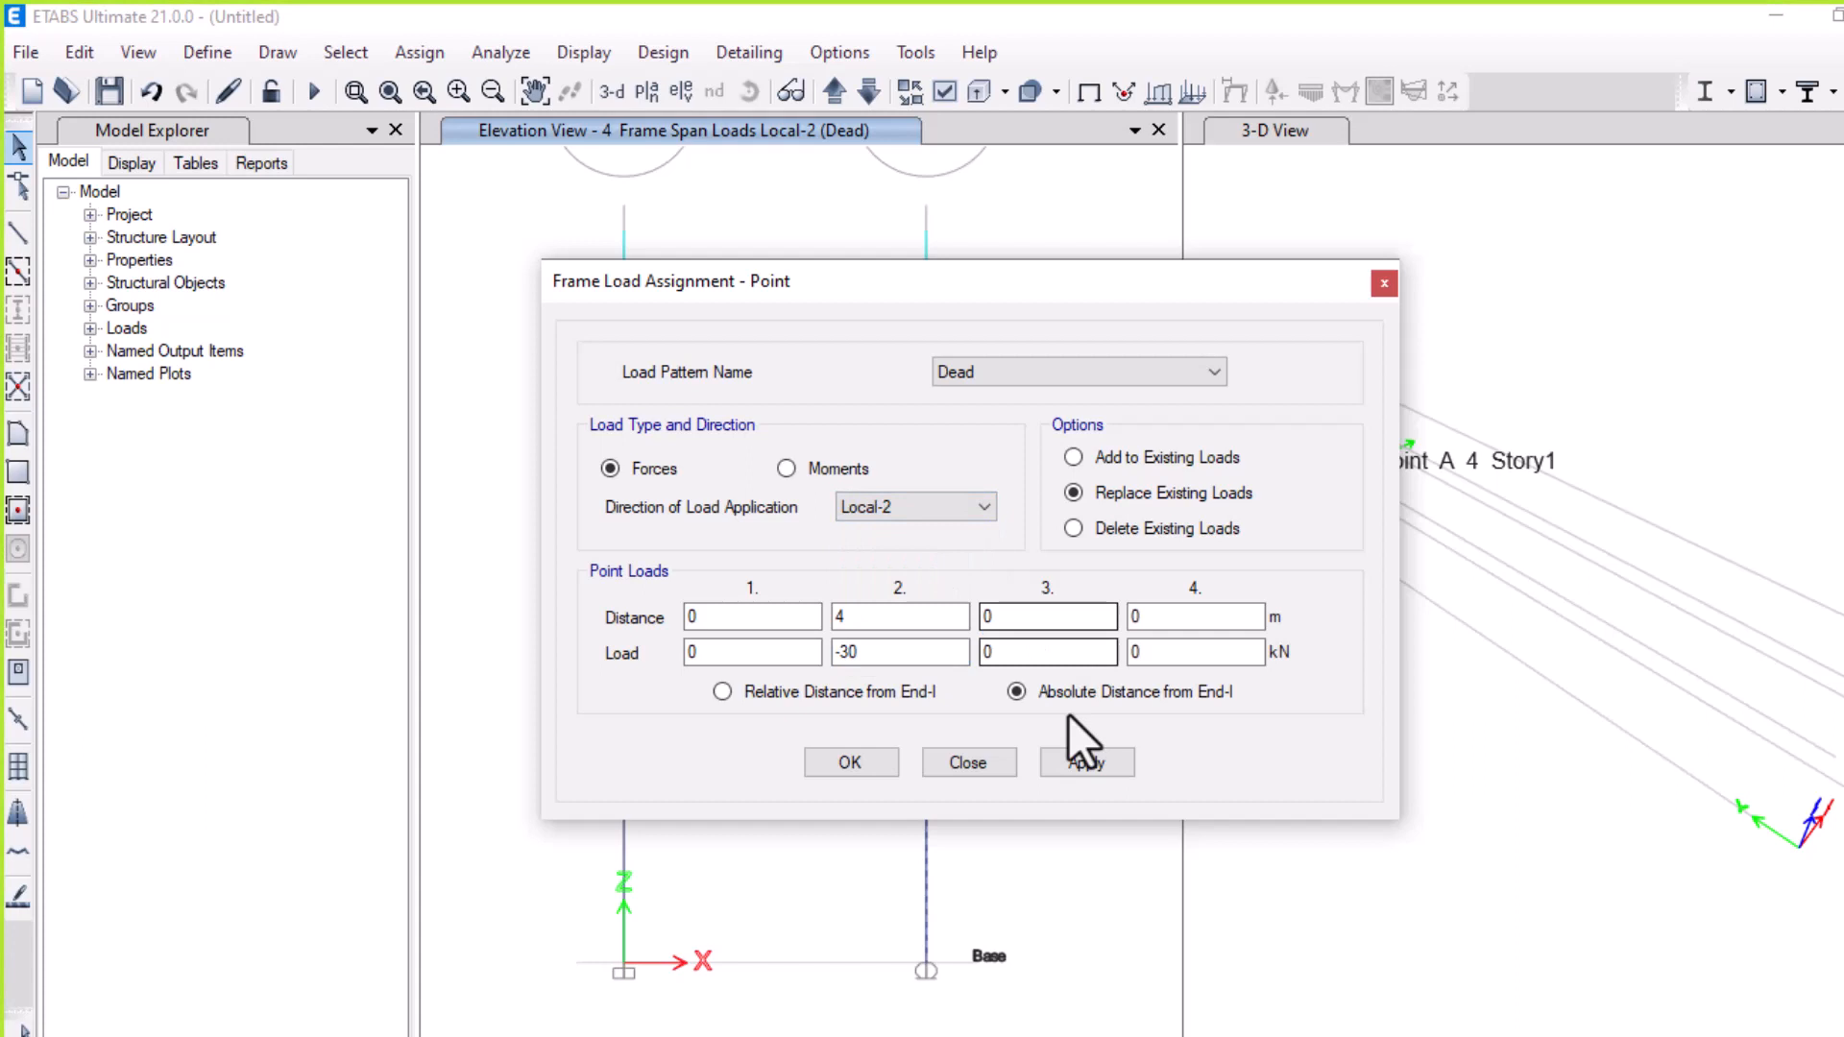
left_click(1091, 769)
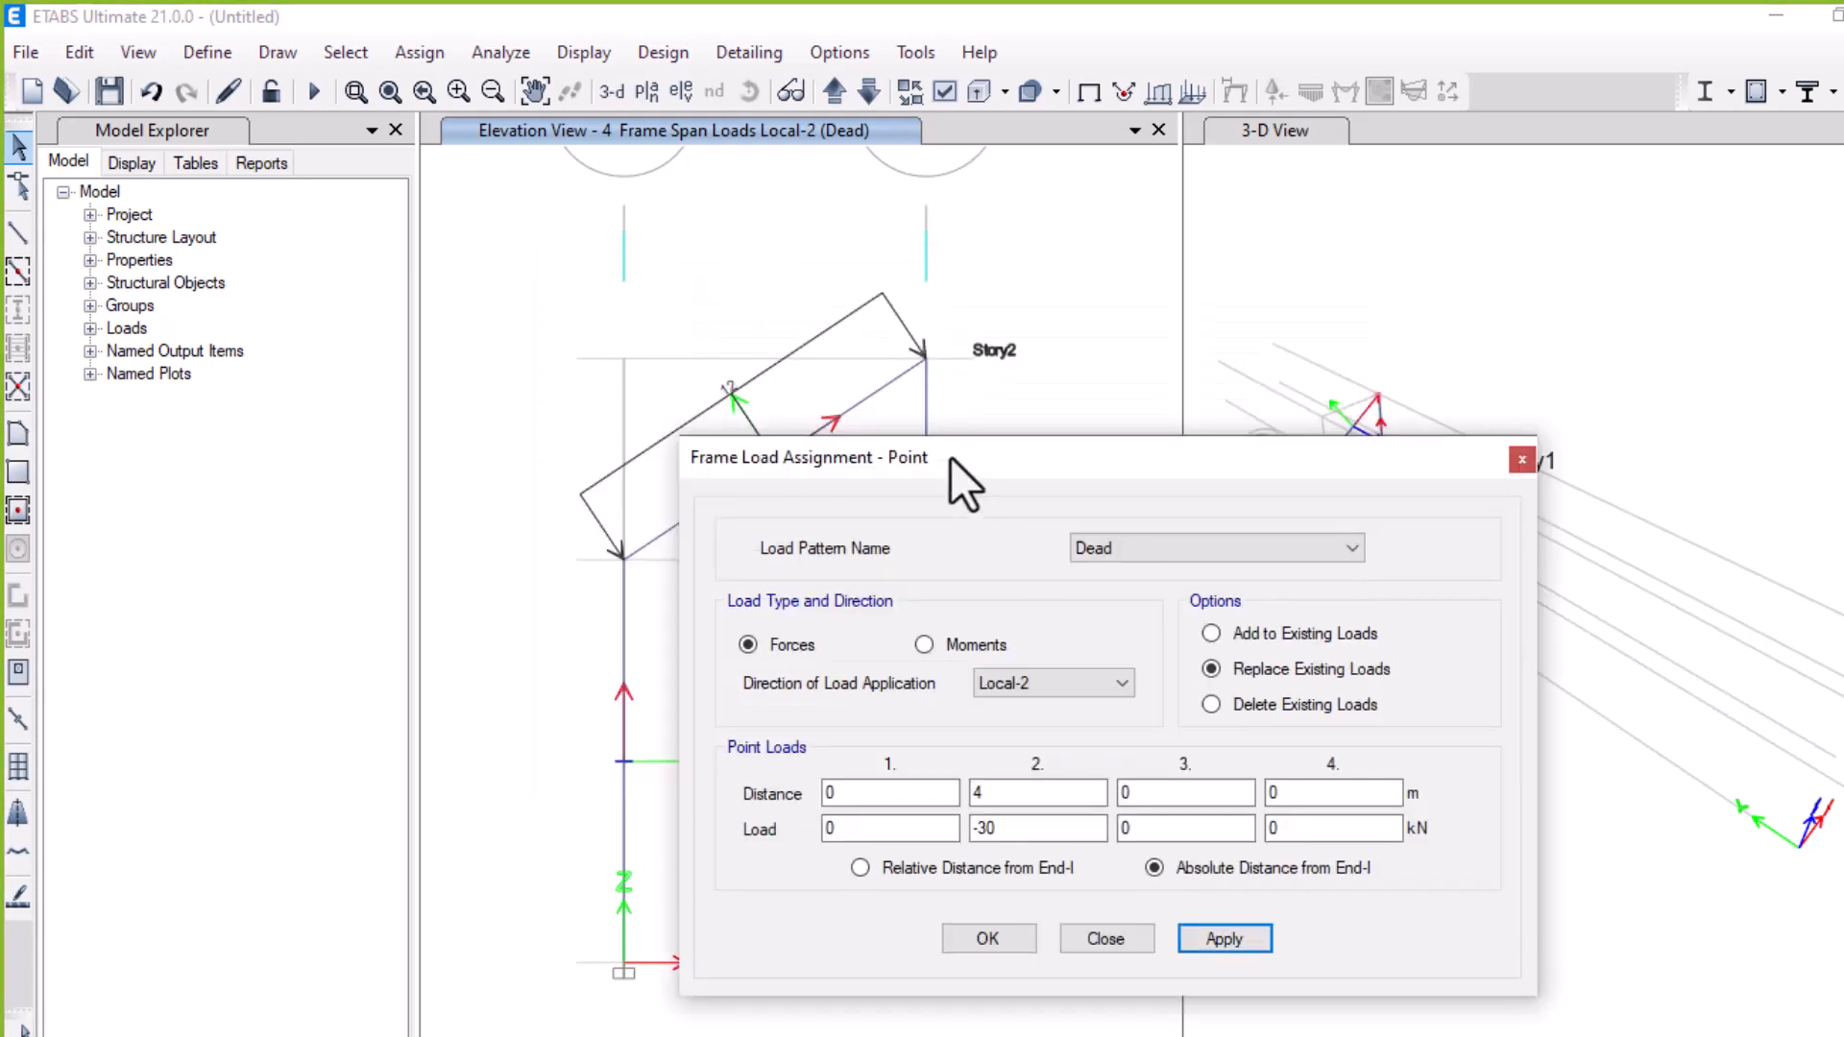
left_click_drag(950, 457, 585, 431)
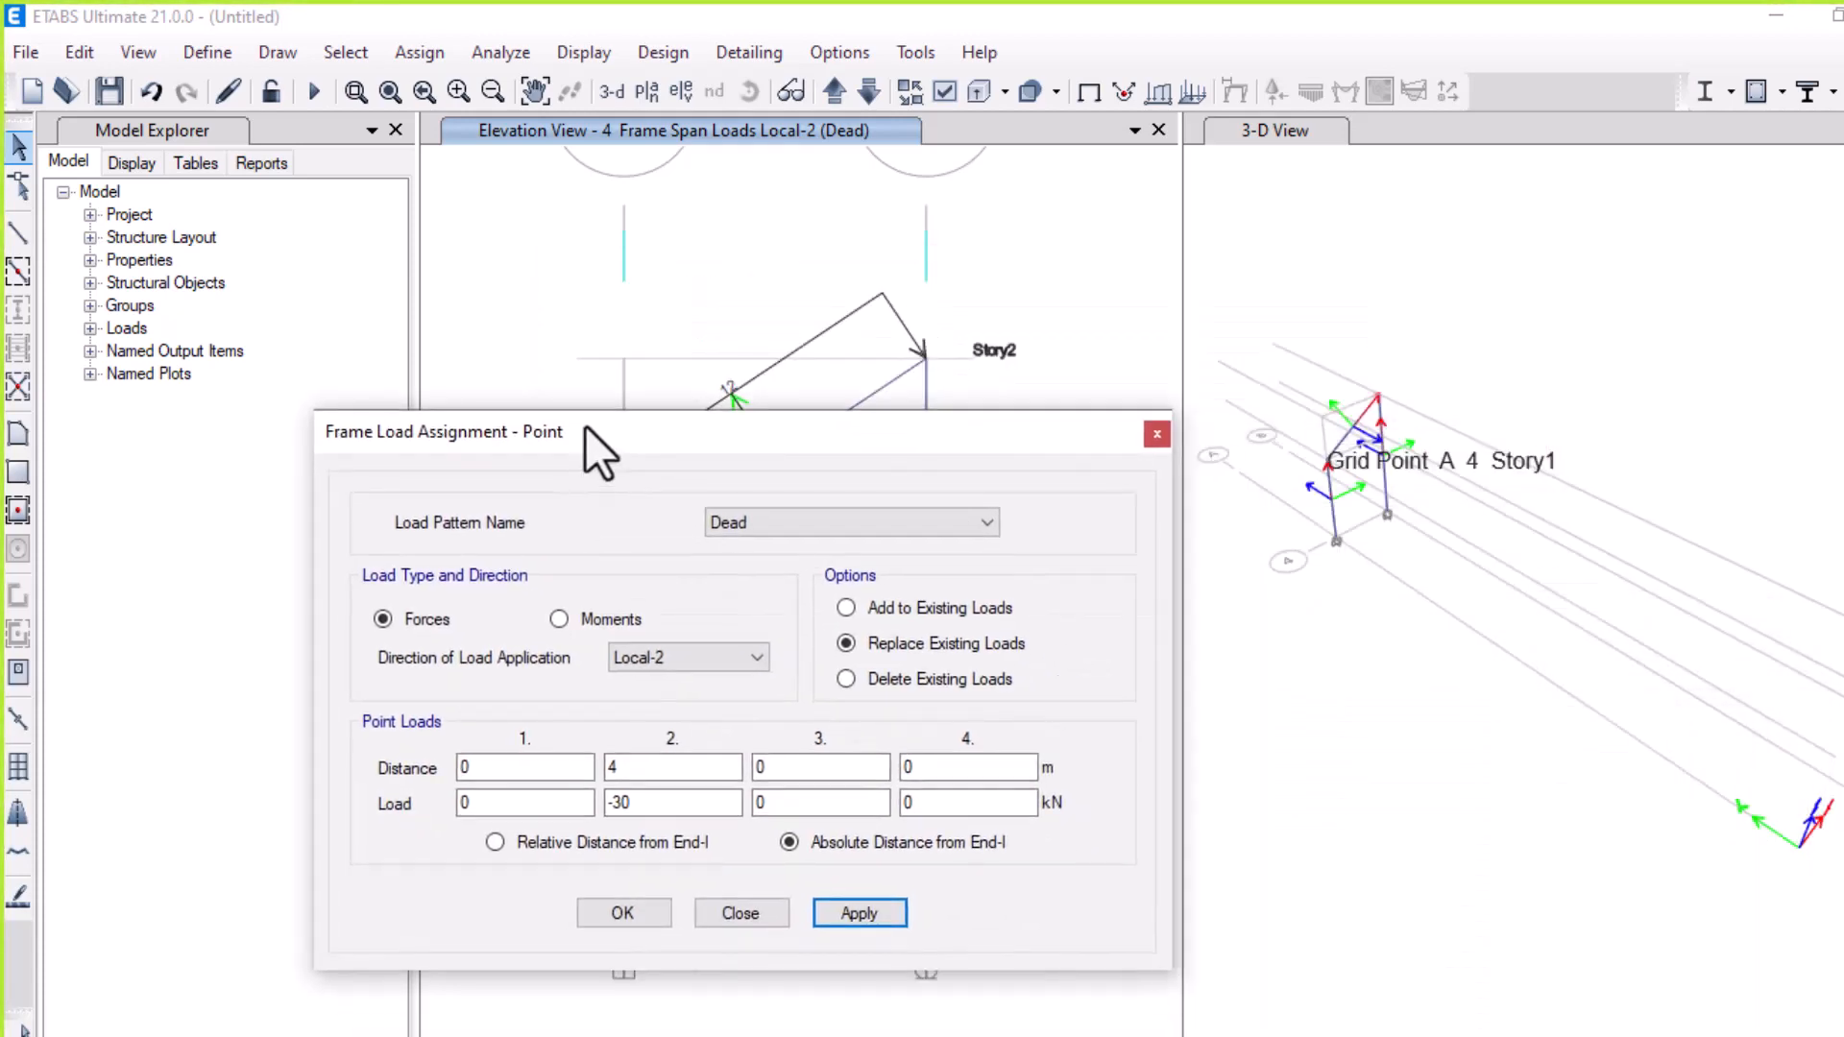
left_click(629, 917)
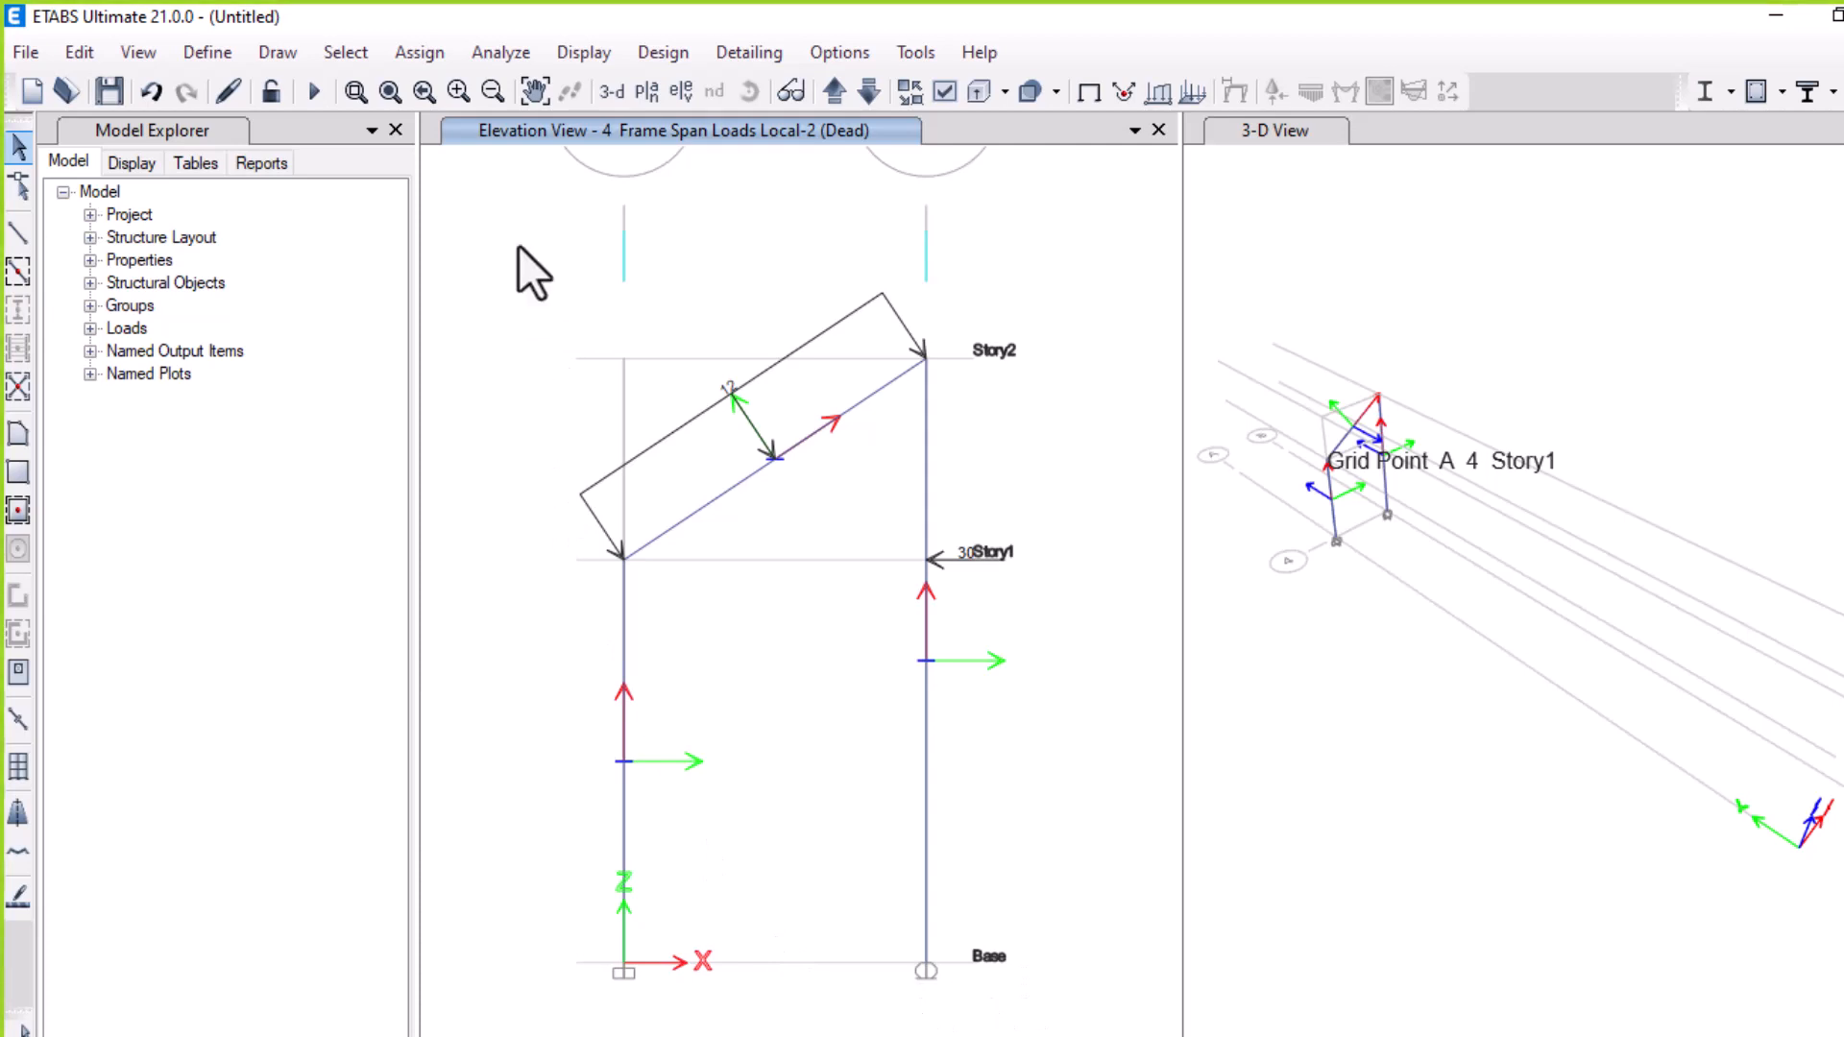
Select all frame members and set their mass and weight property modifiers to 0
left_click_drag(501, 231, 1029, 971)
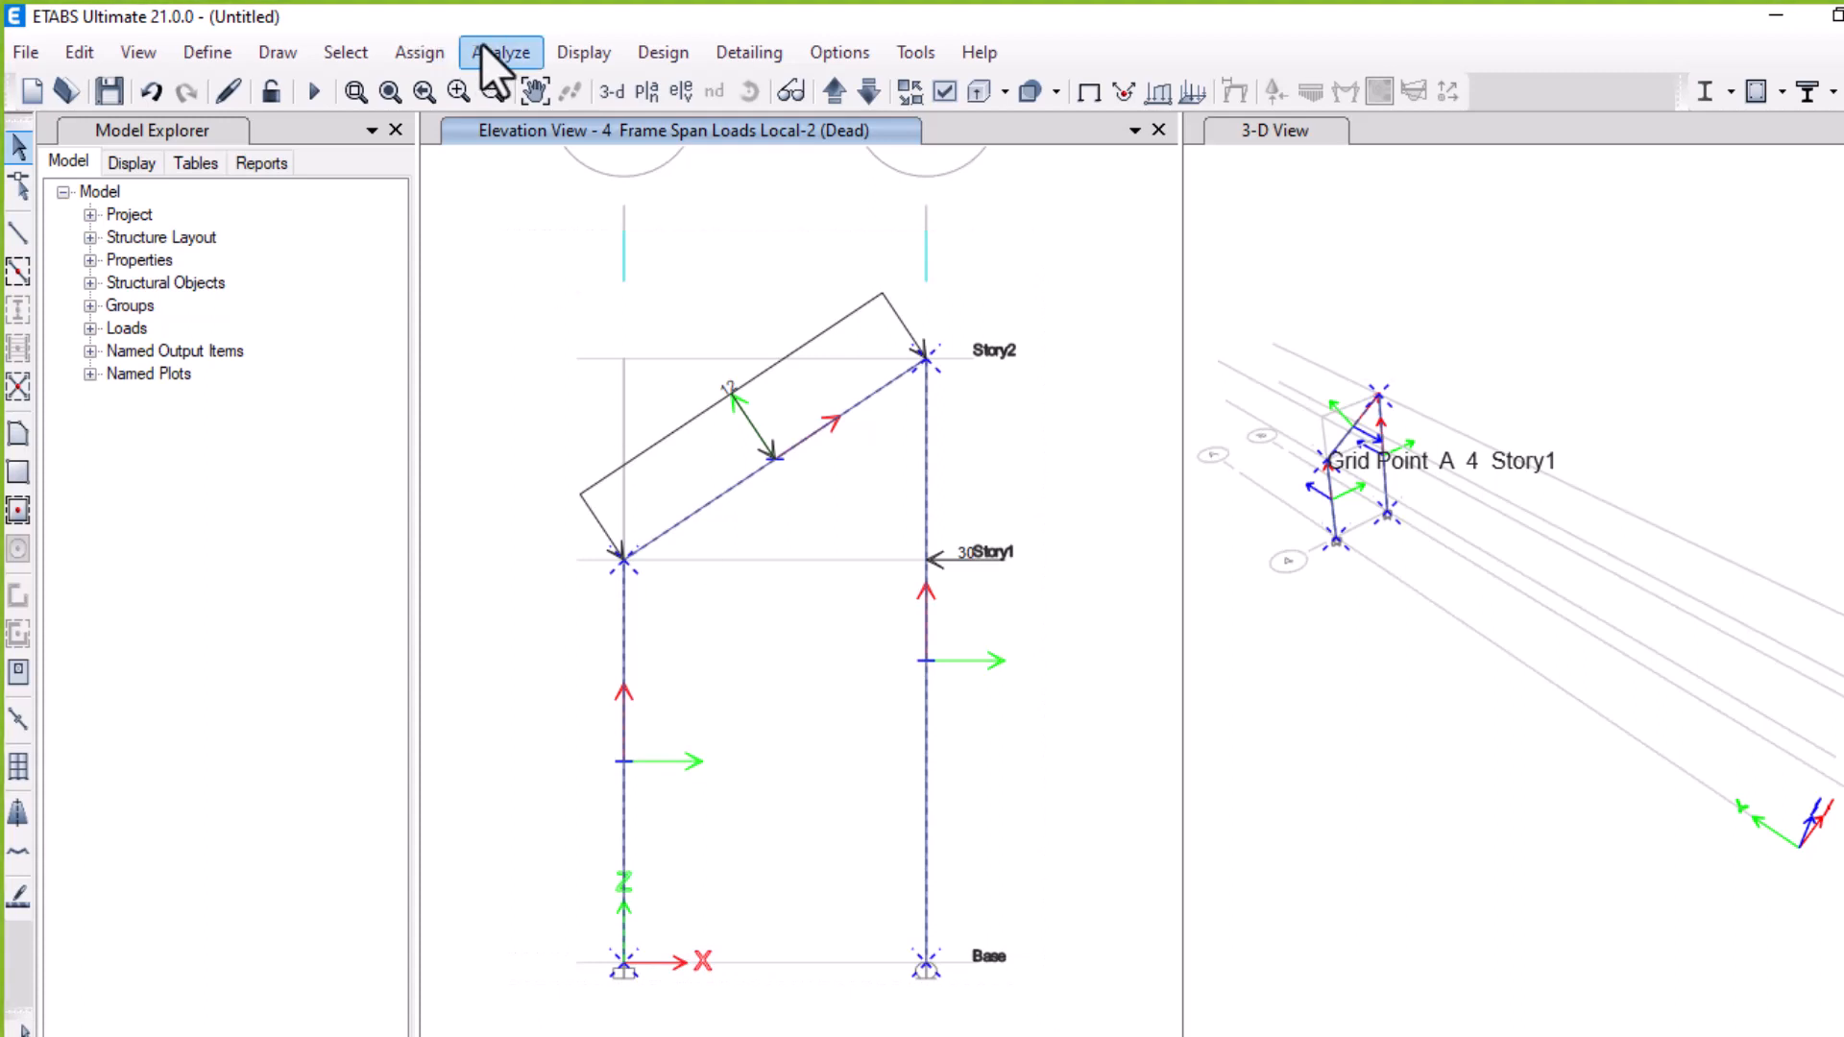
left_click(417, 48)
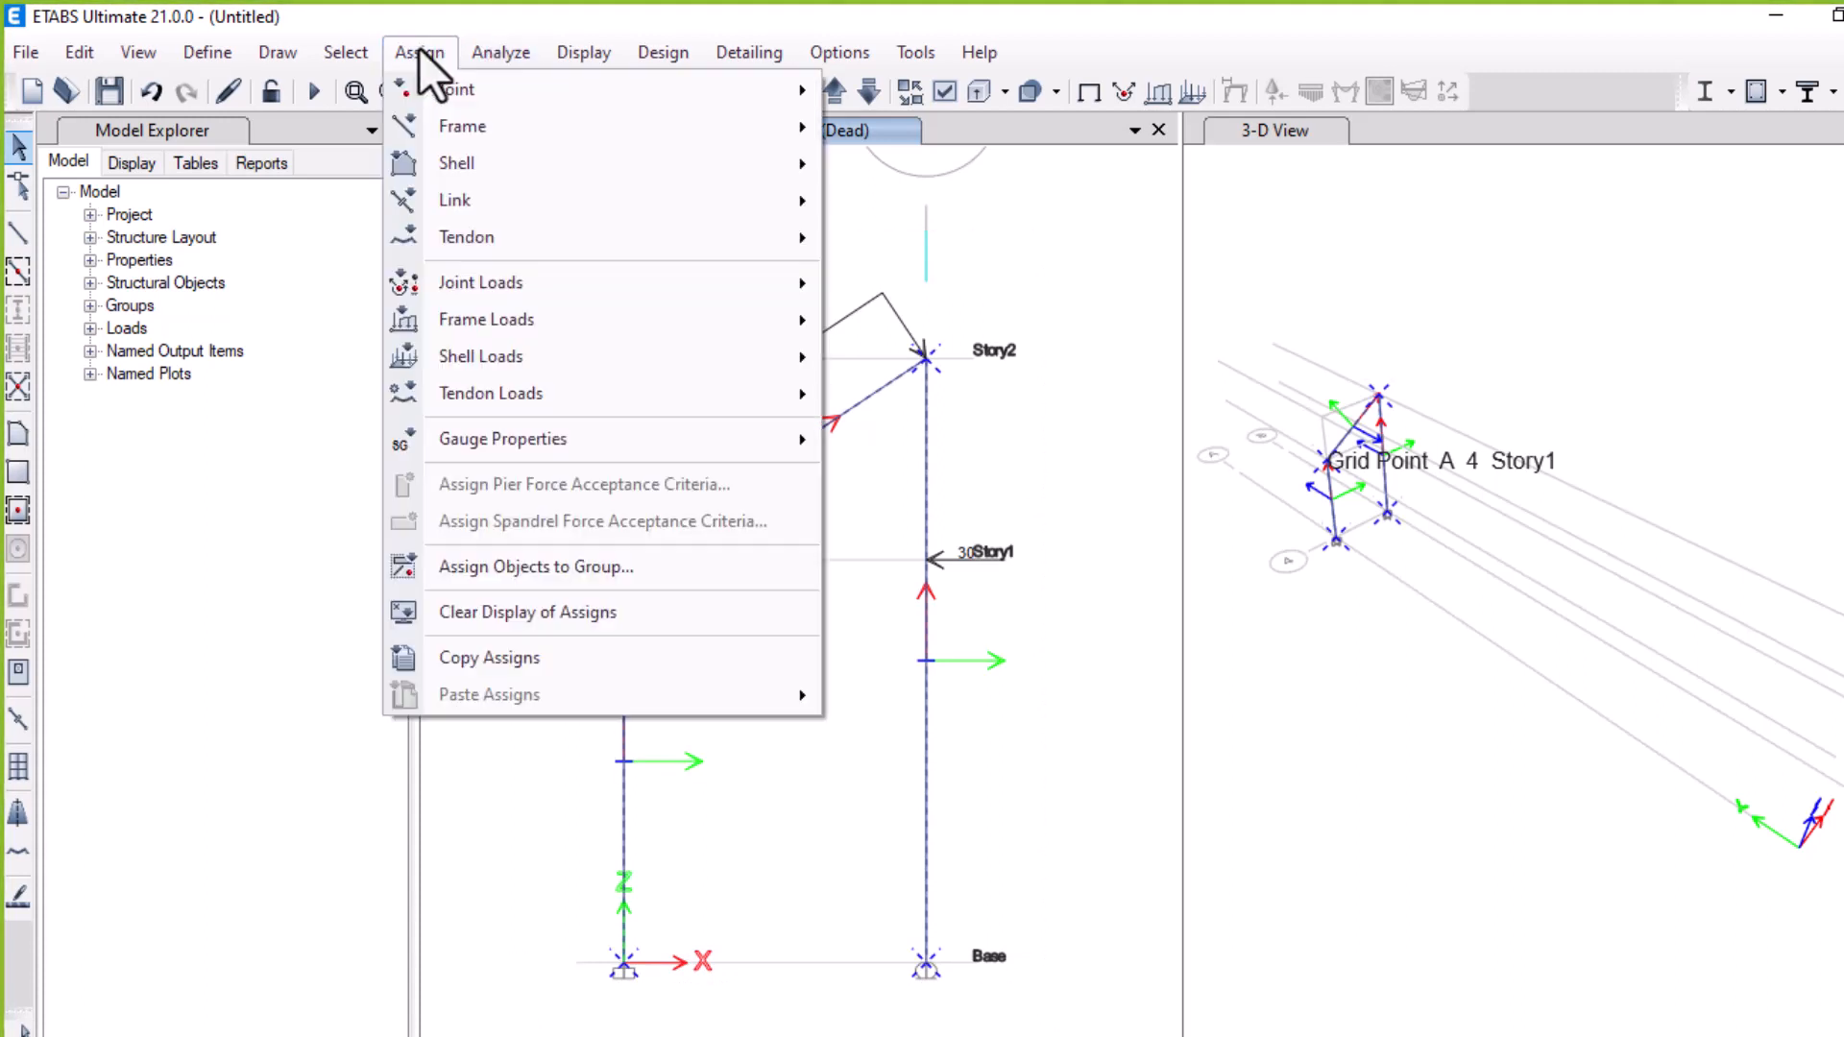
left_click(446, 61)
left_click(476, 50)
mouse_move(559, 125)
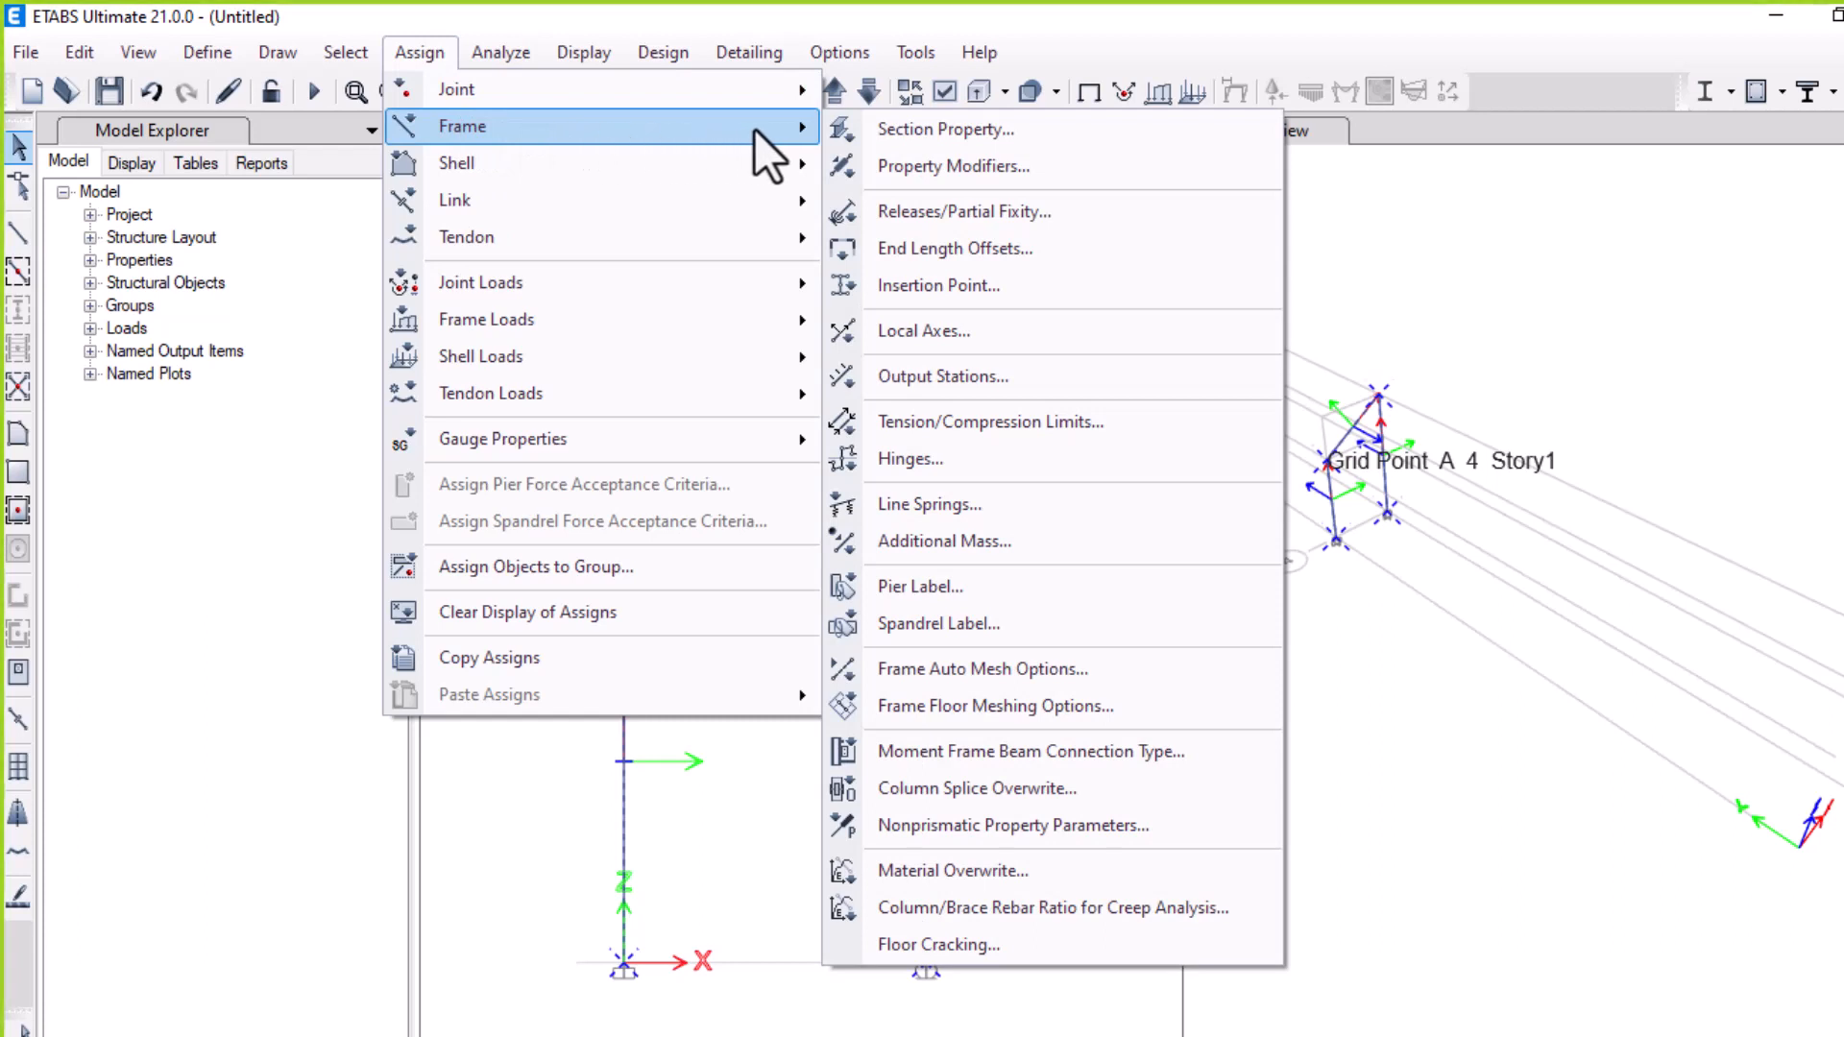
left_click(918, 165)
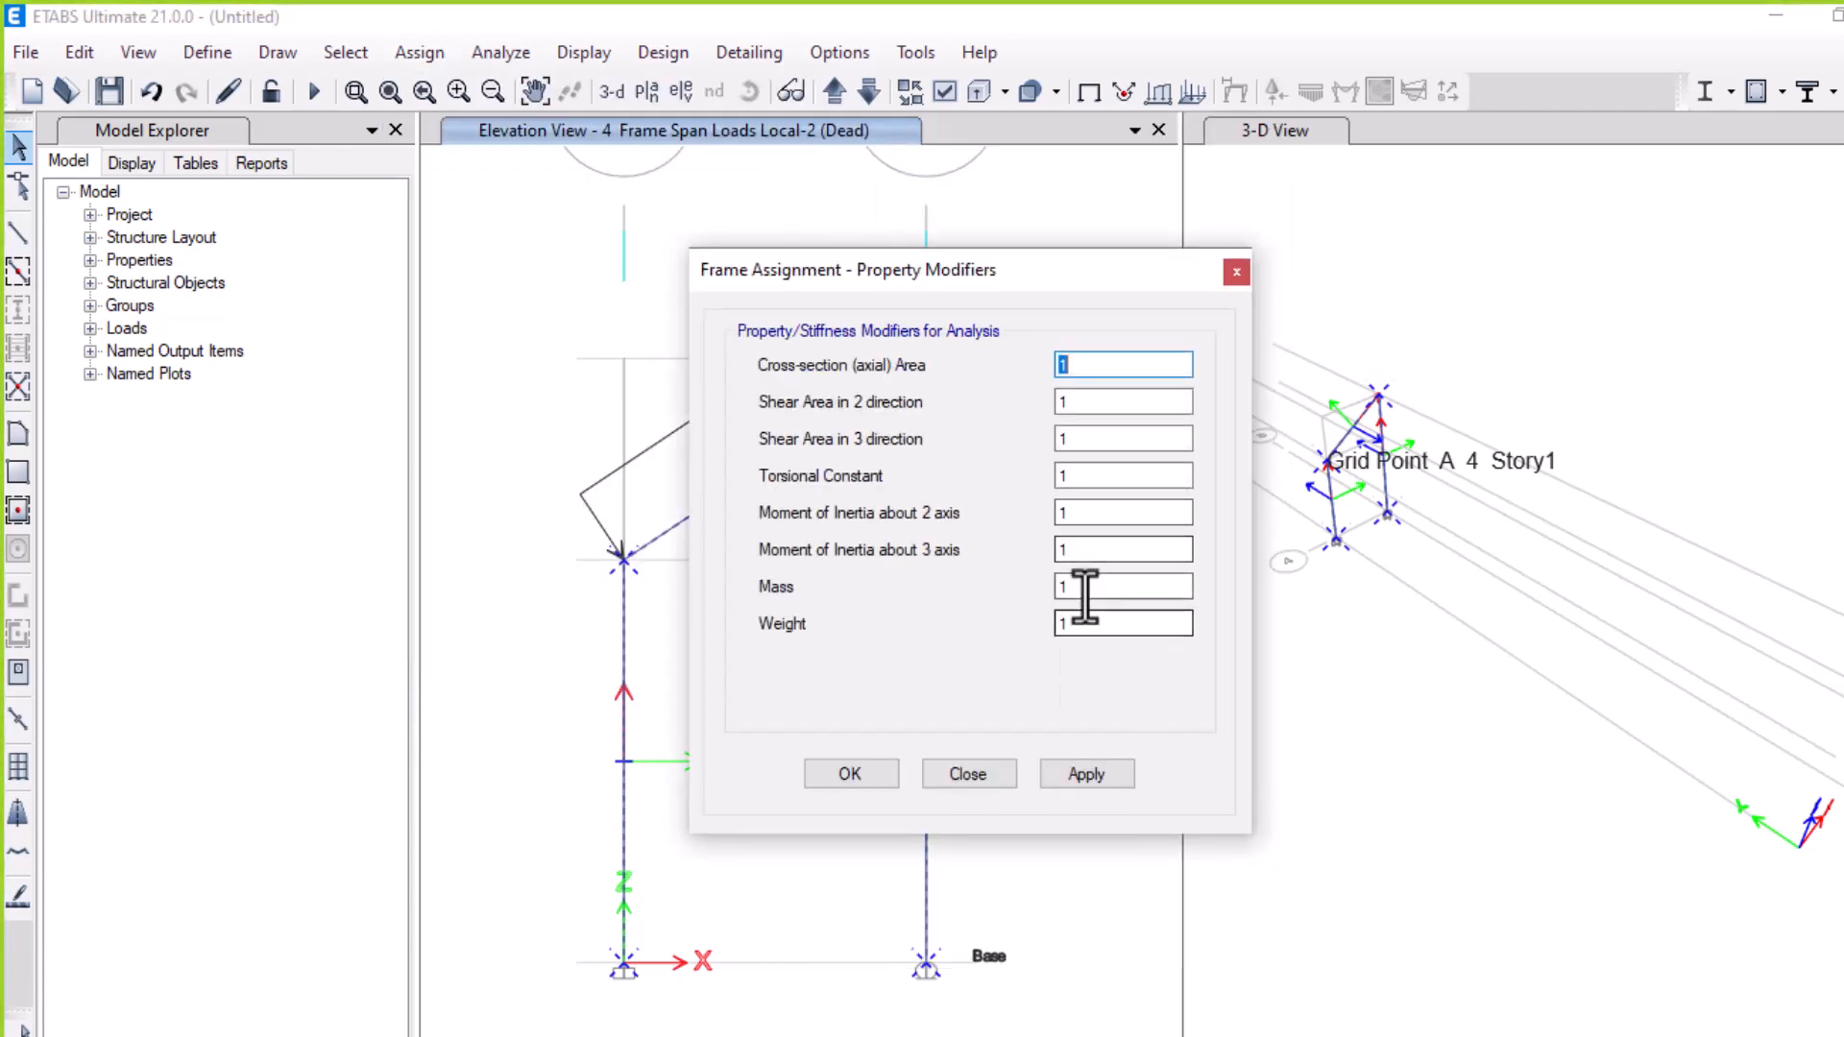
left_click(1087, 593)
key("BackSpace")
type("0")
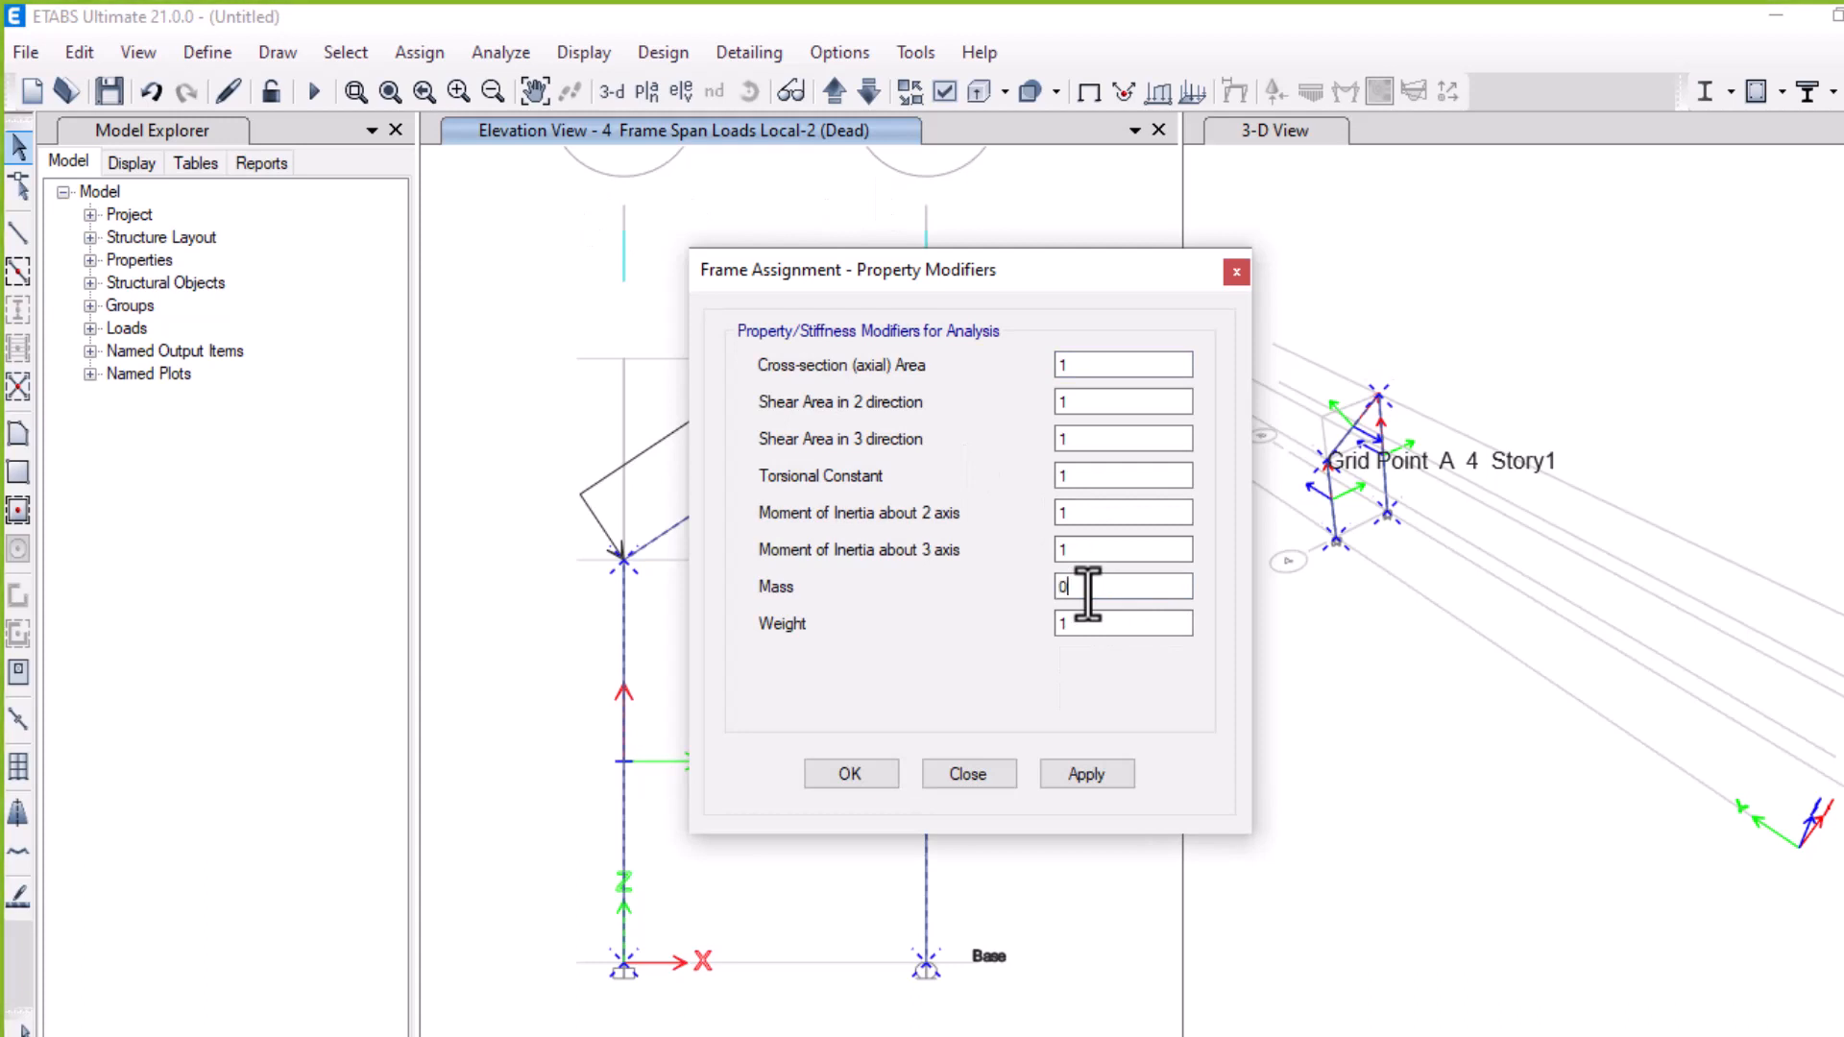
left_click(1085, 623)
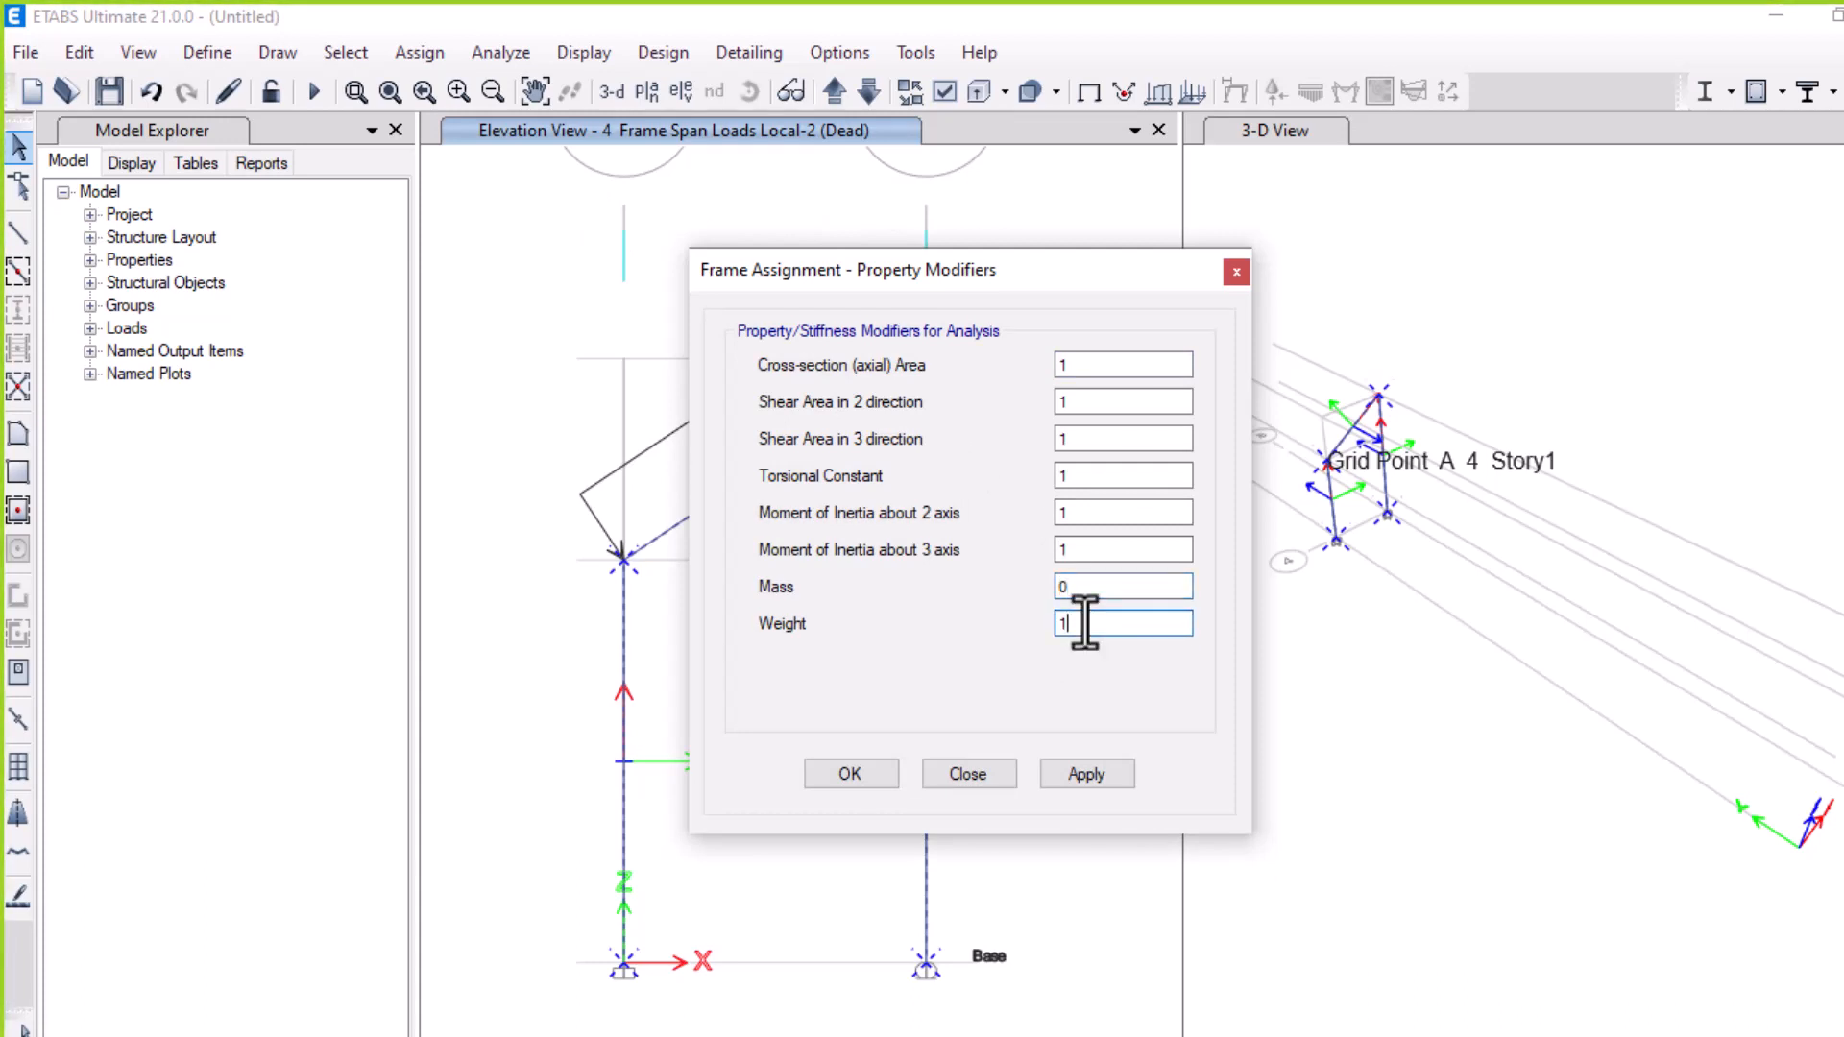
key("BackSpace")
type("0")
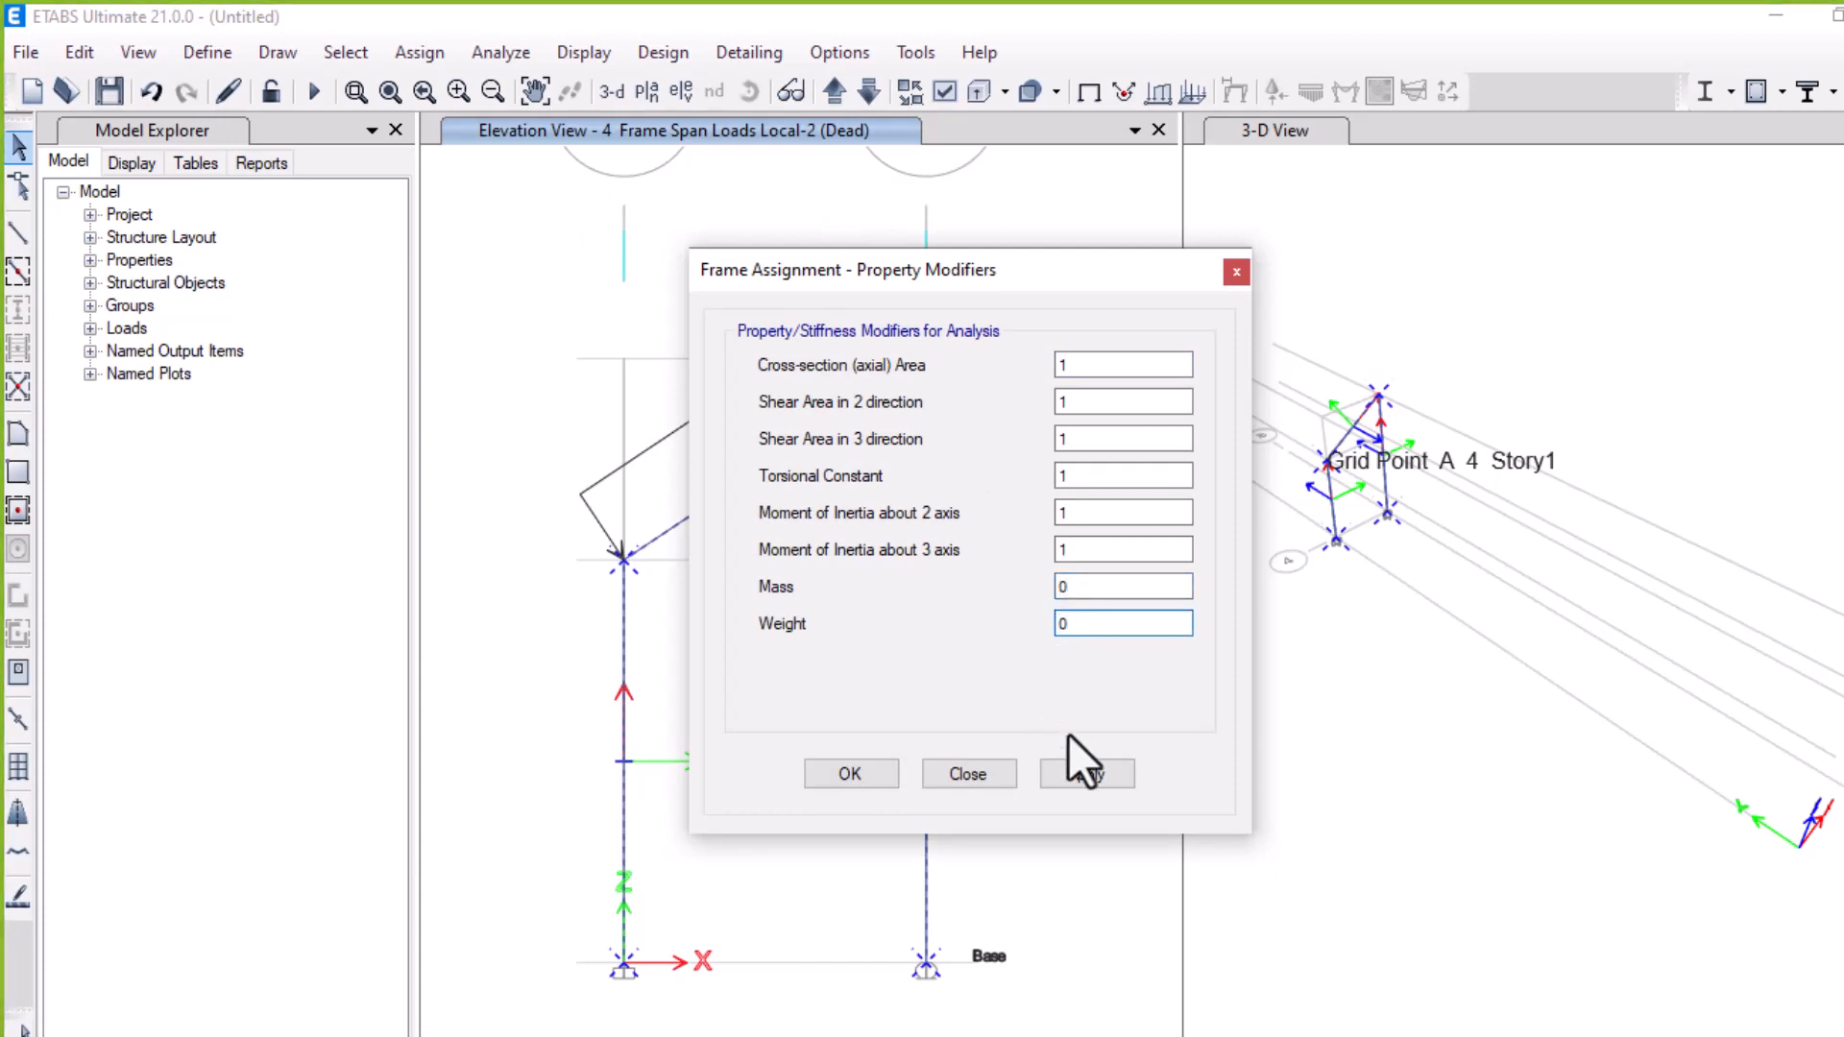
left_click(1077, 770)
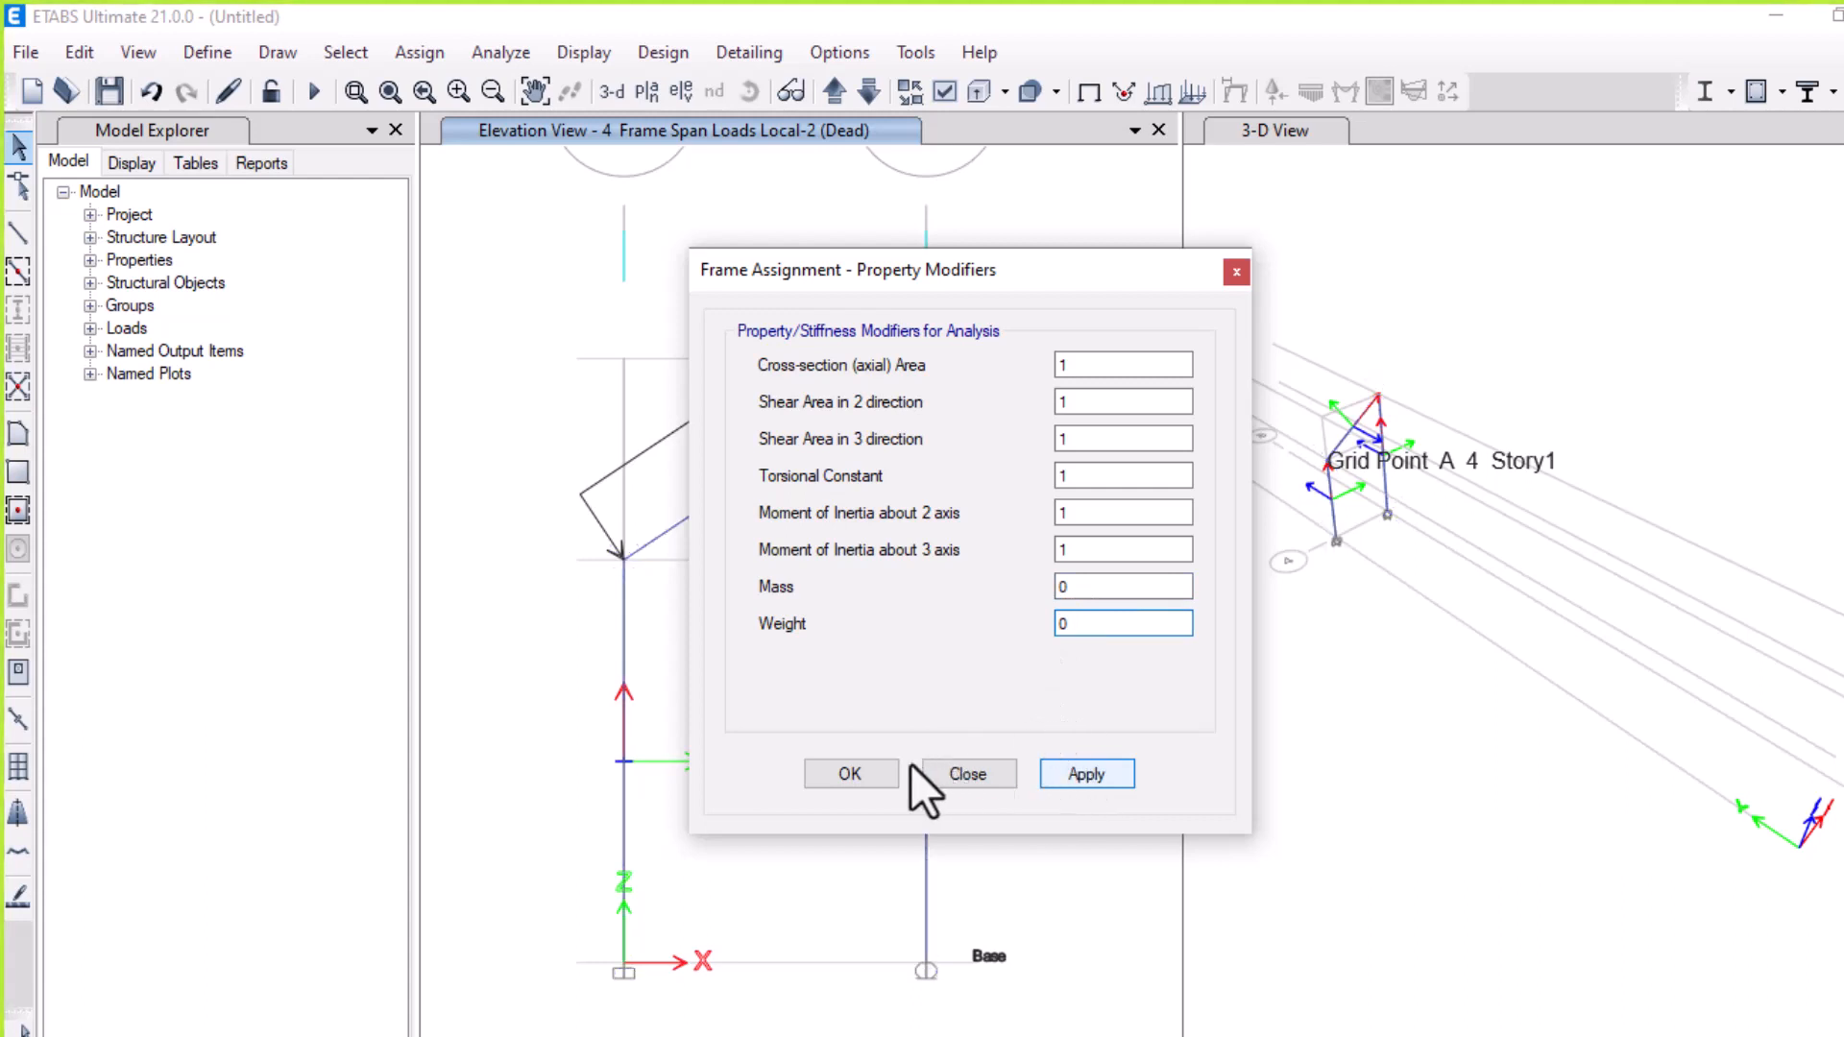
left_click(823, 771)
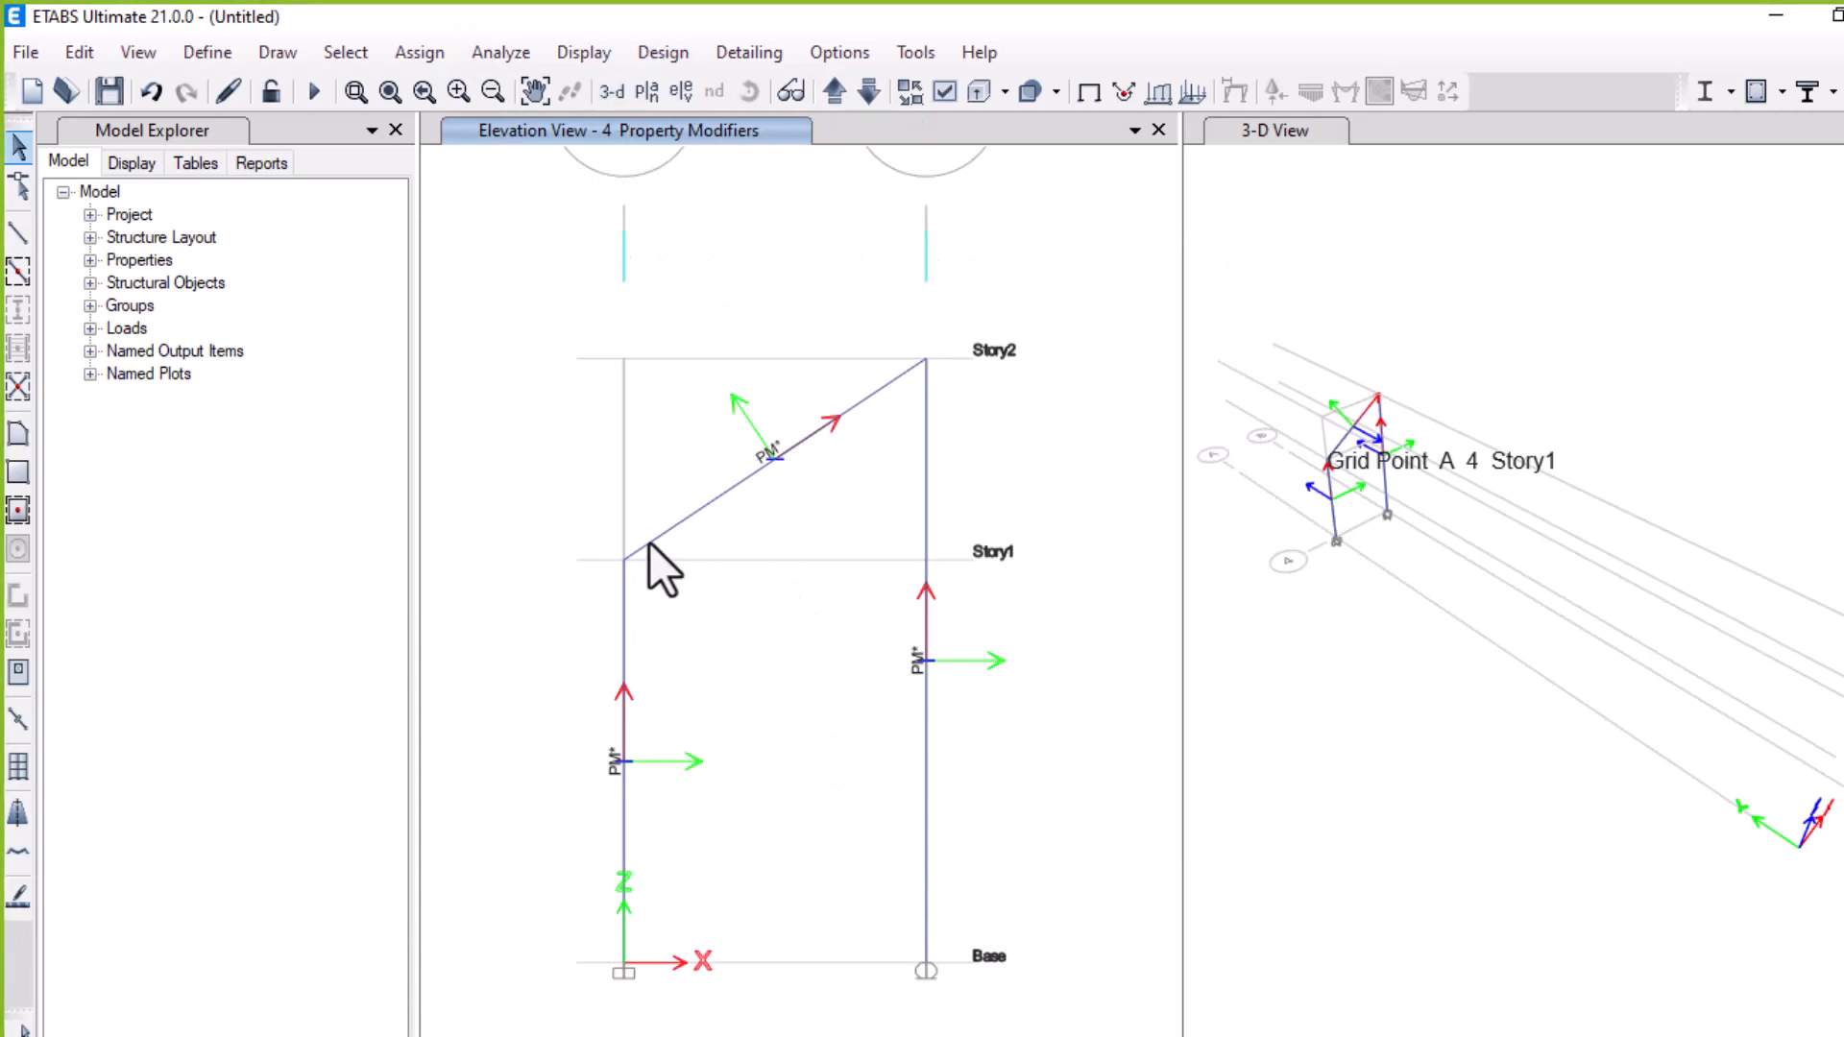
Check the model with all checks selected and close the report
left_click(491, 64)
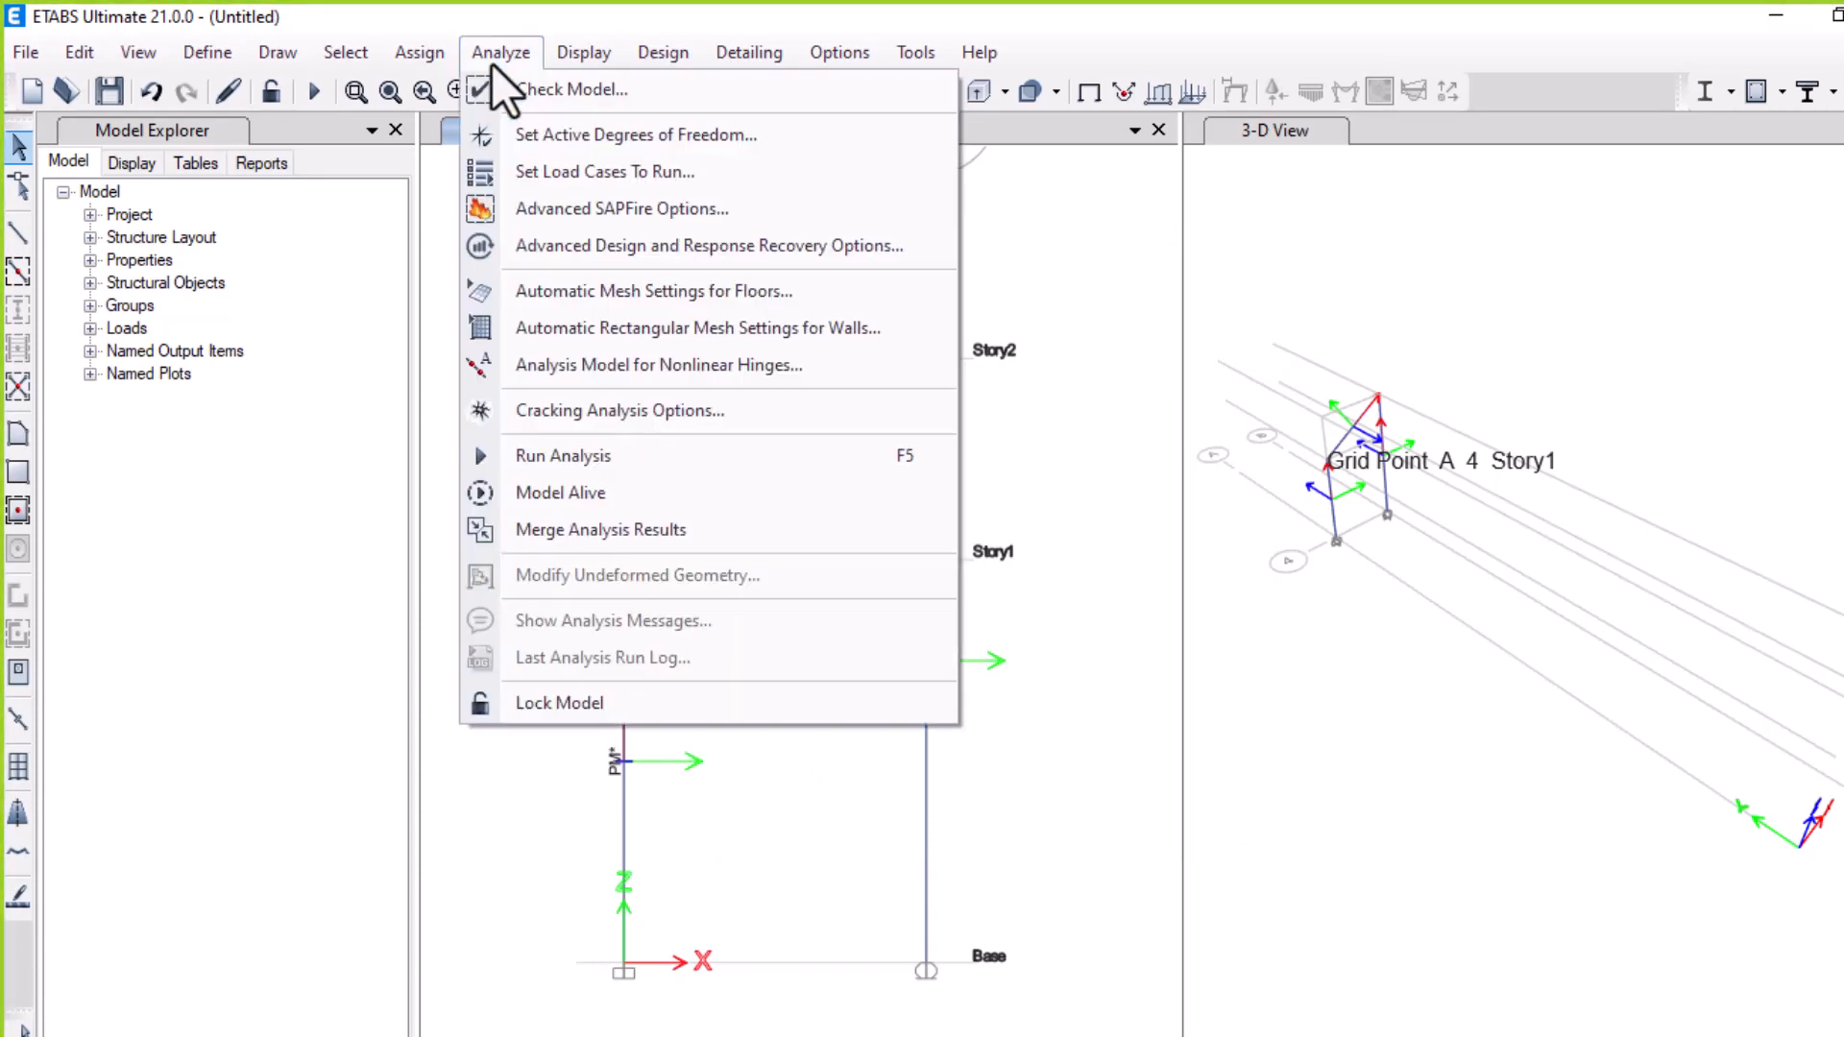
left_click(539, 88)
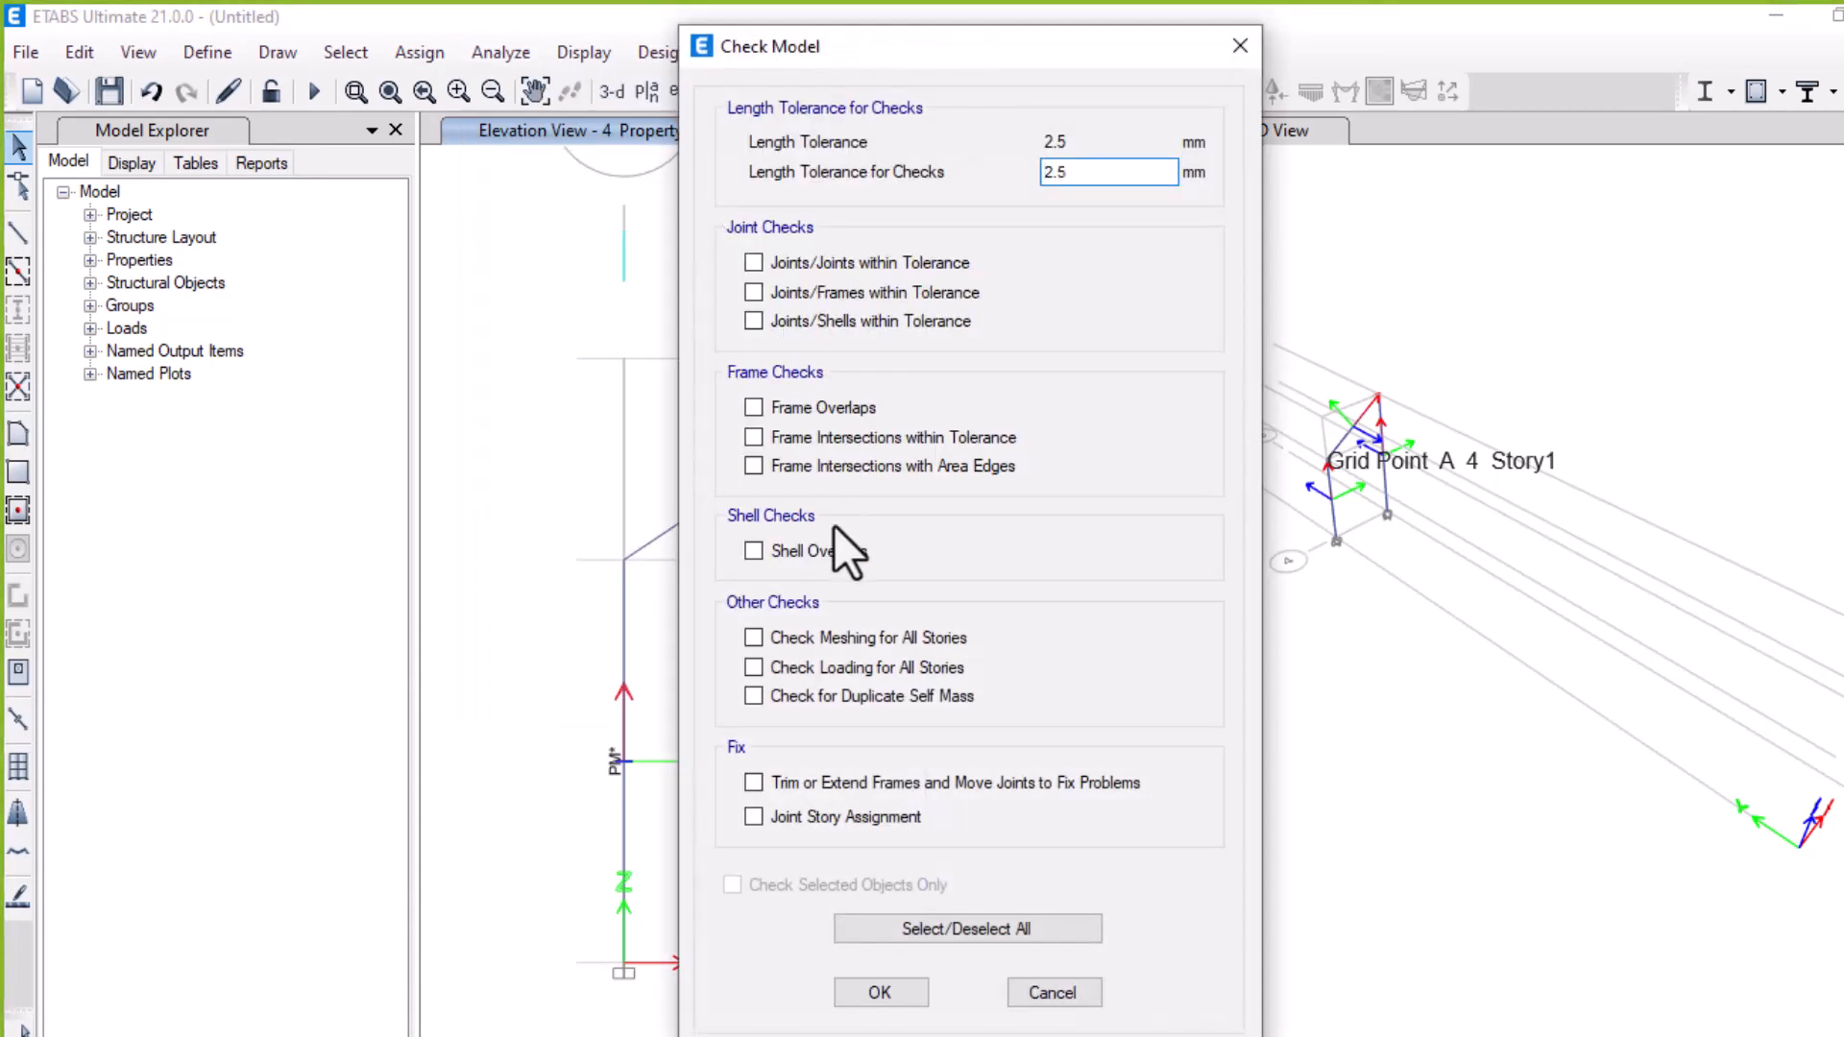
left_click(947, 929)
left_click(901, 992)
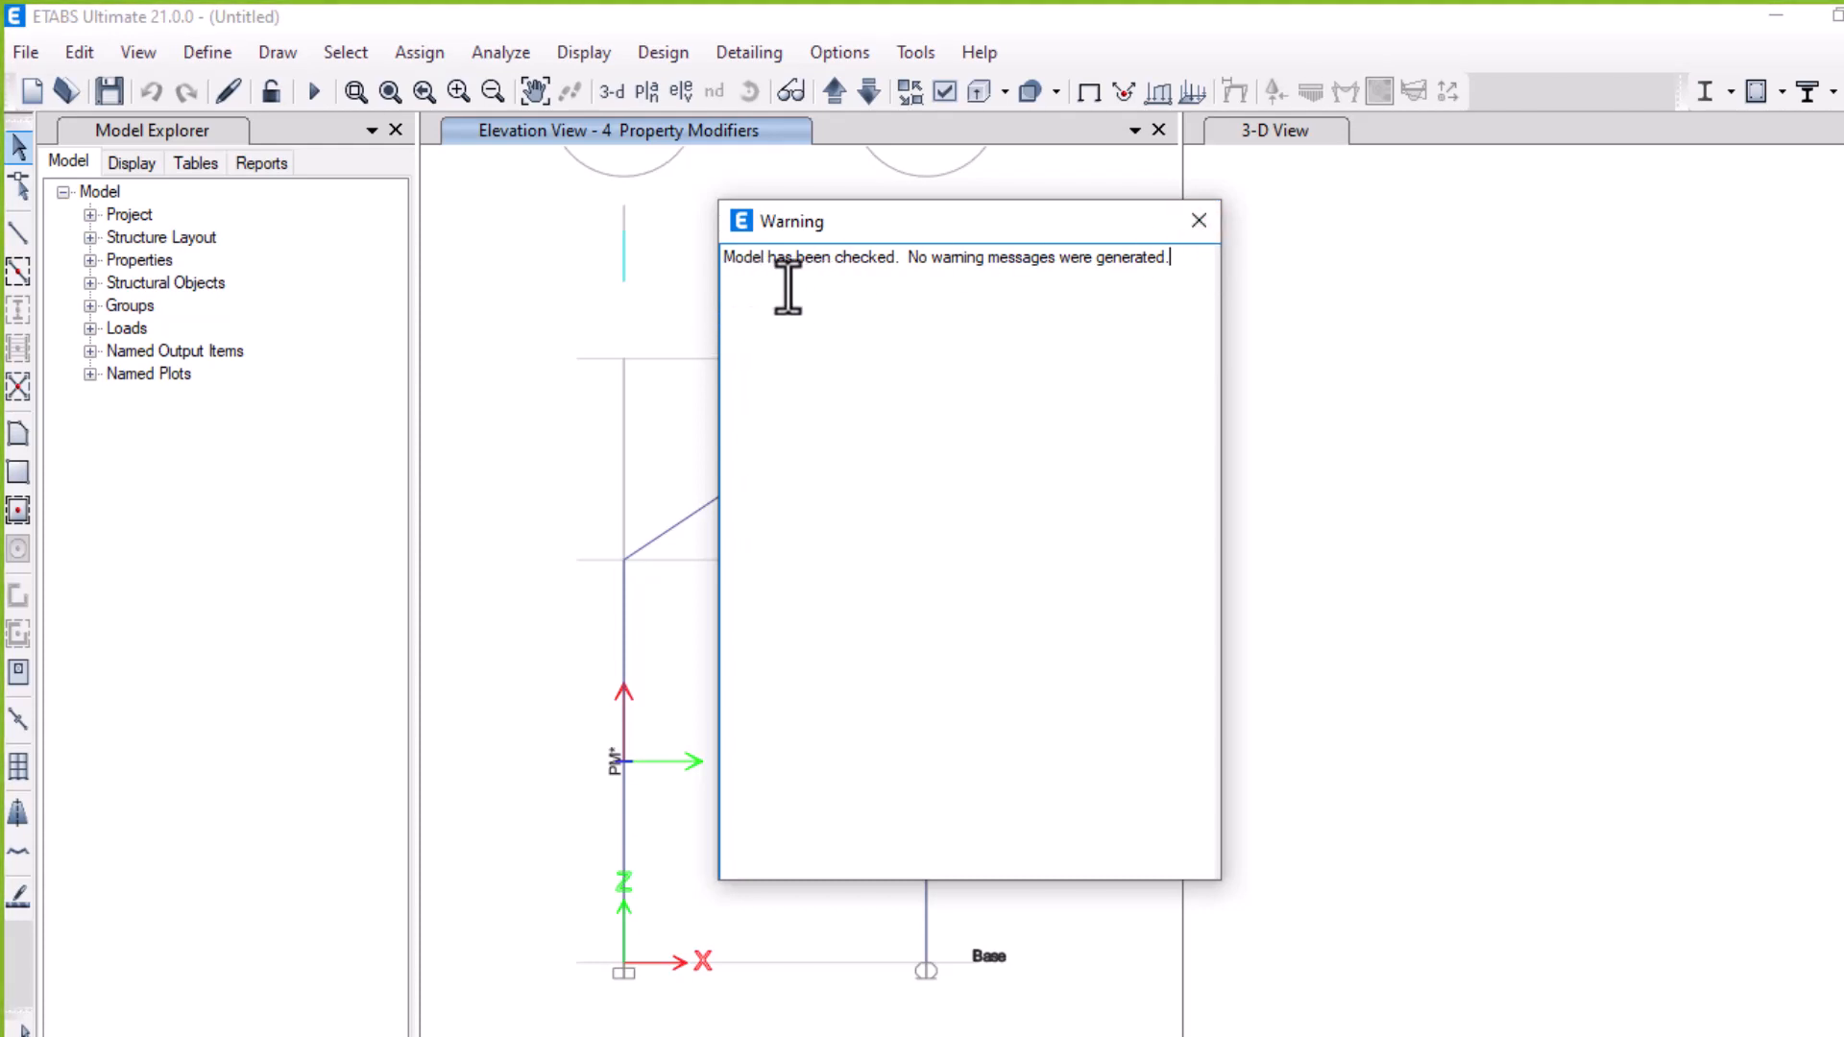
left_click(1199, 221)
Run the analysis, saving the model as 1 in the New folder on the Desktop, and close the analysis messages
left_click(487, 54)
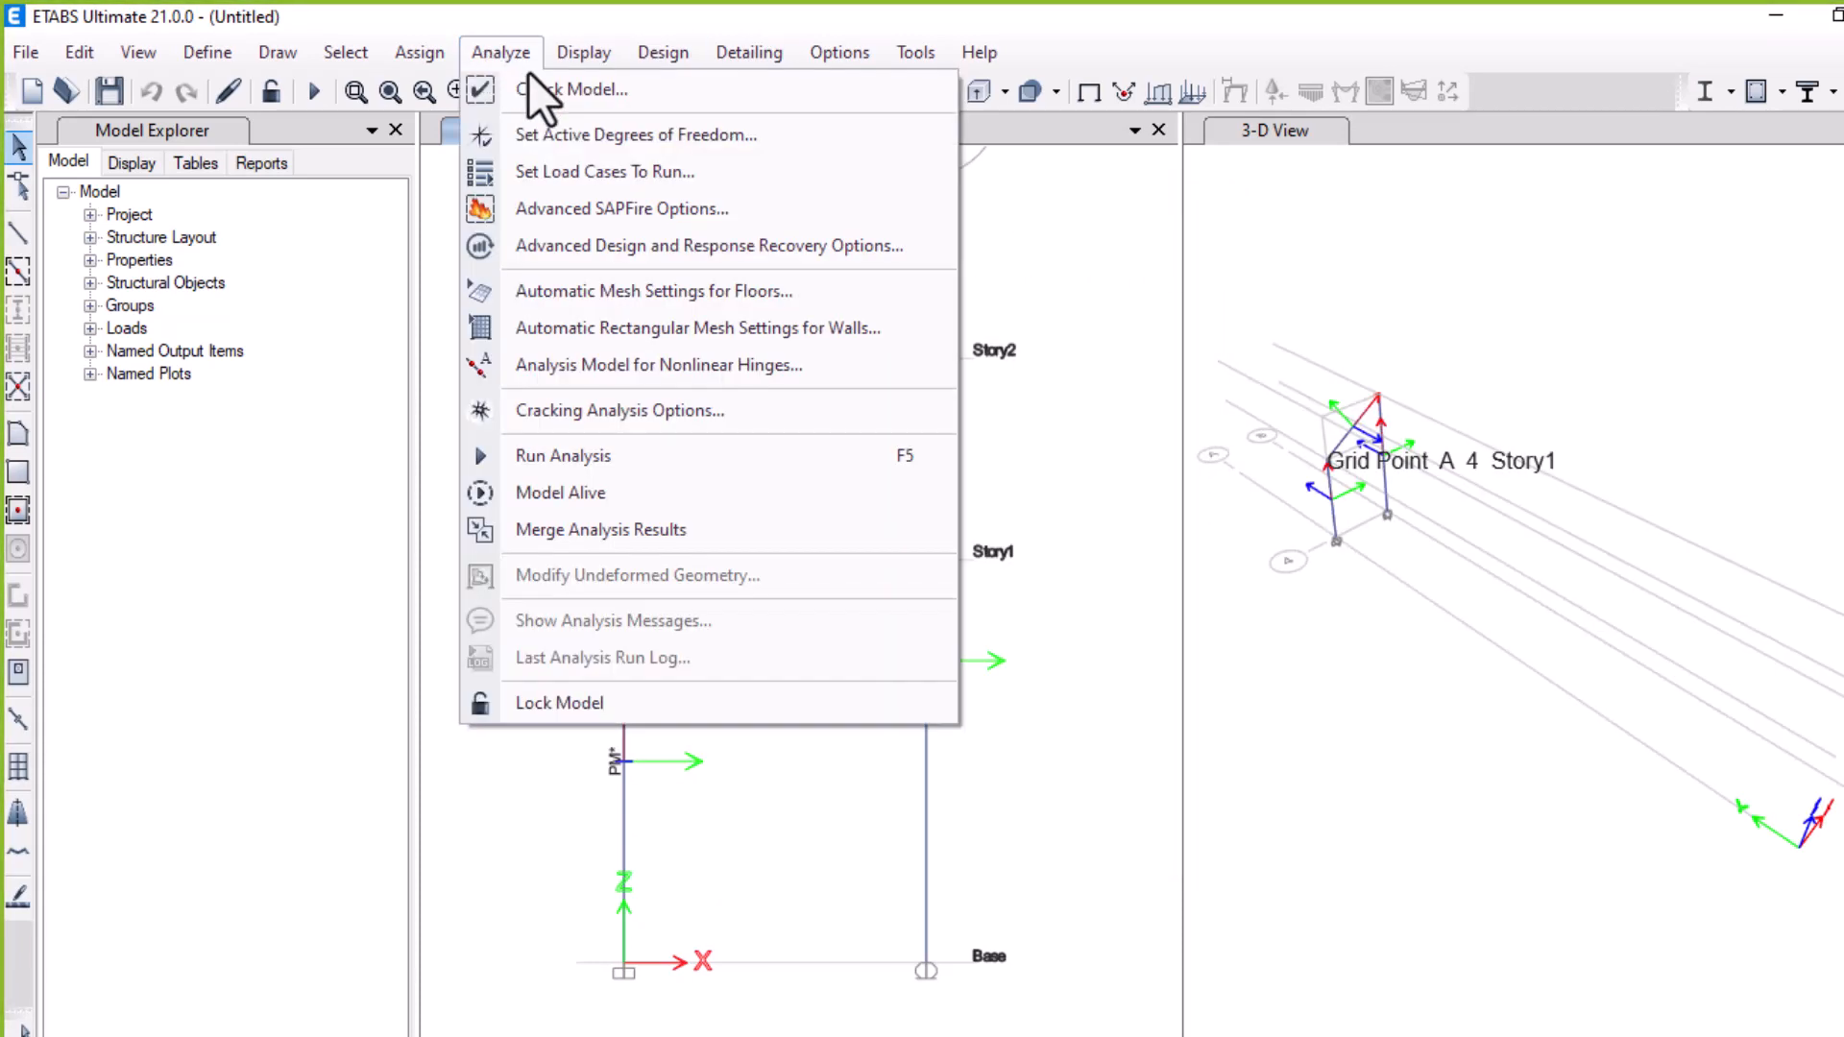
left_click(602, 462)
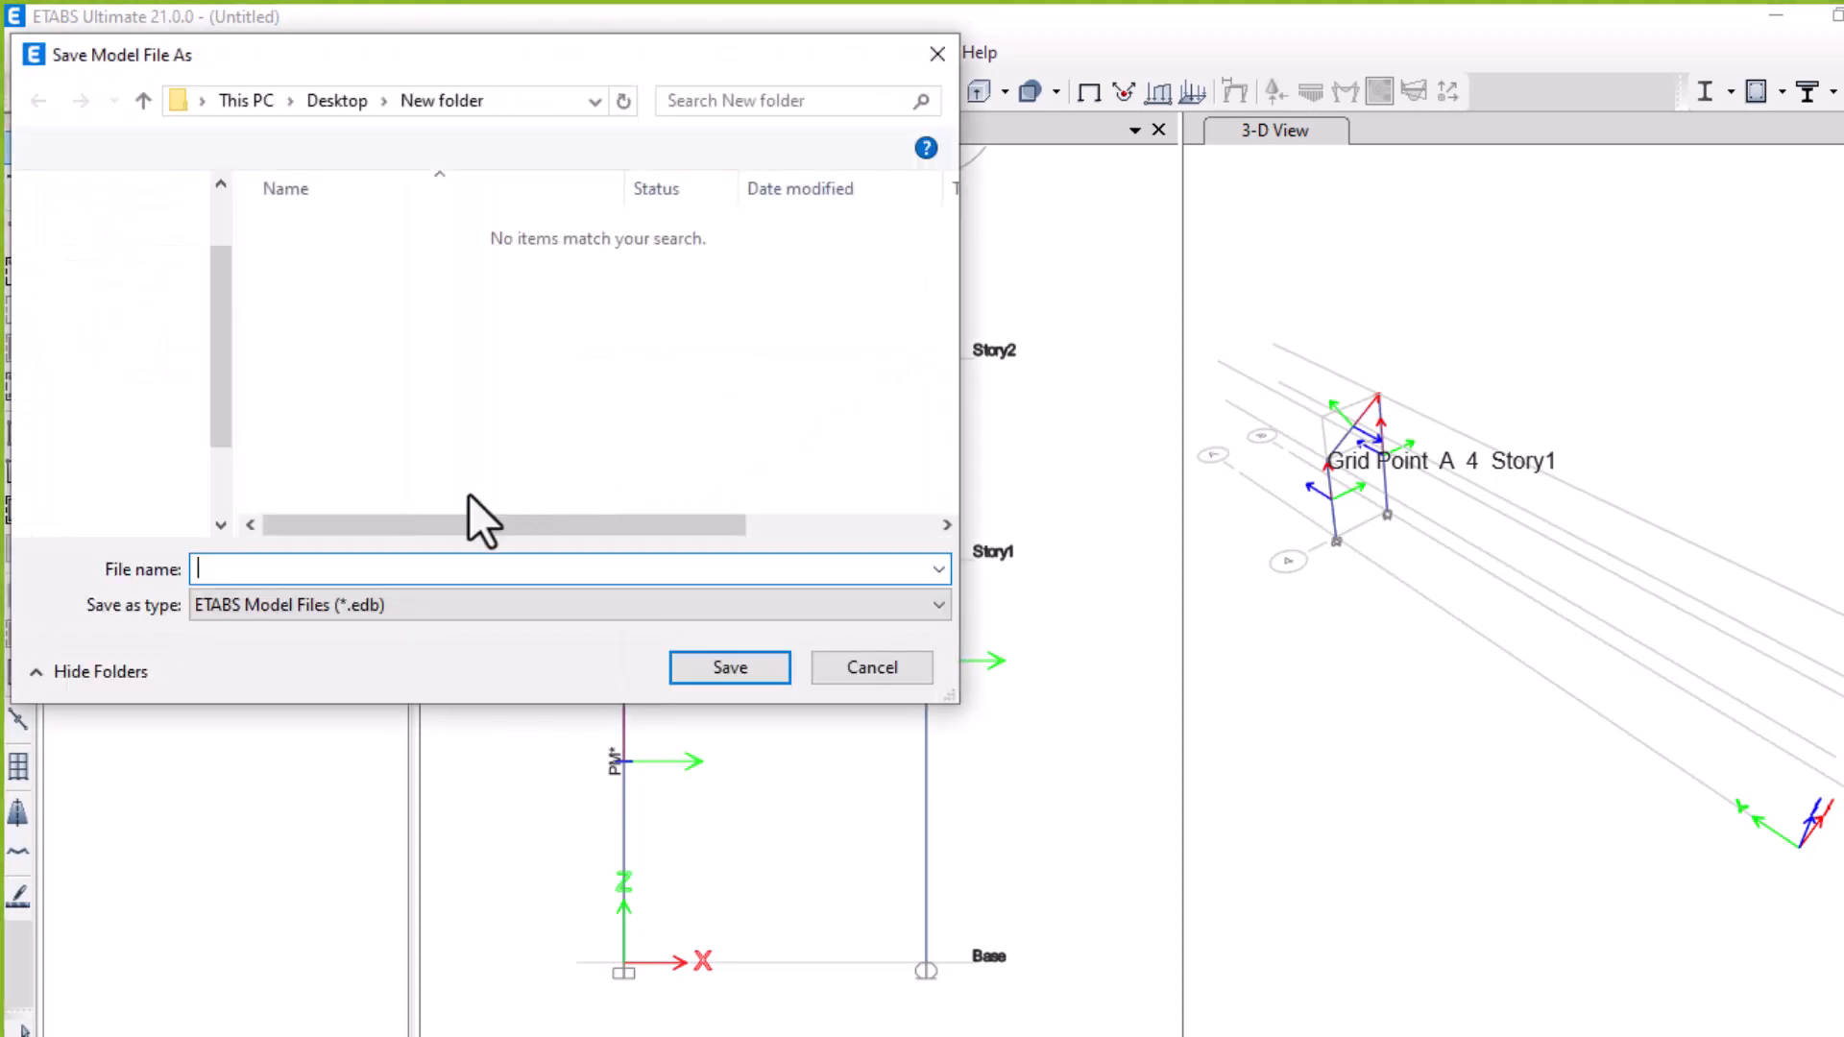
type("1")
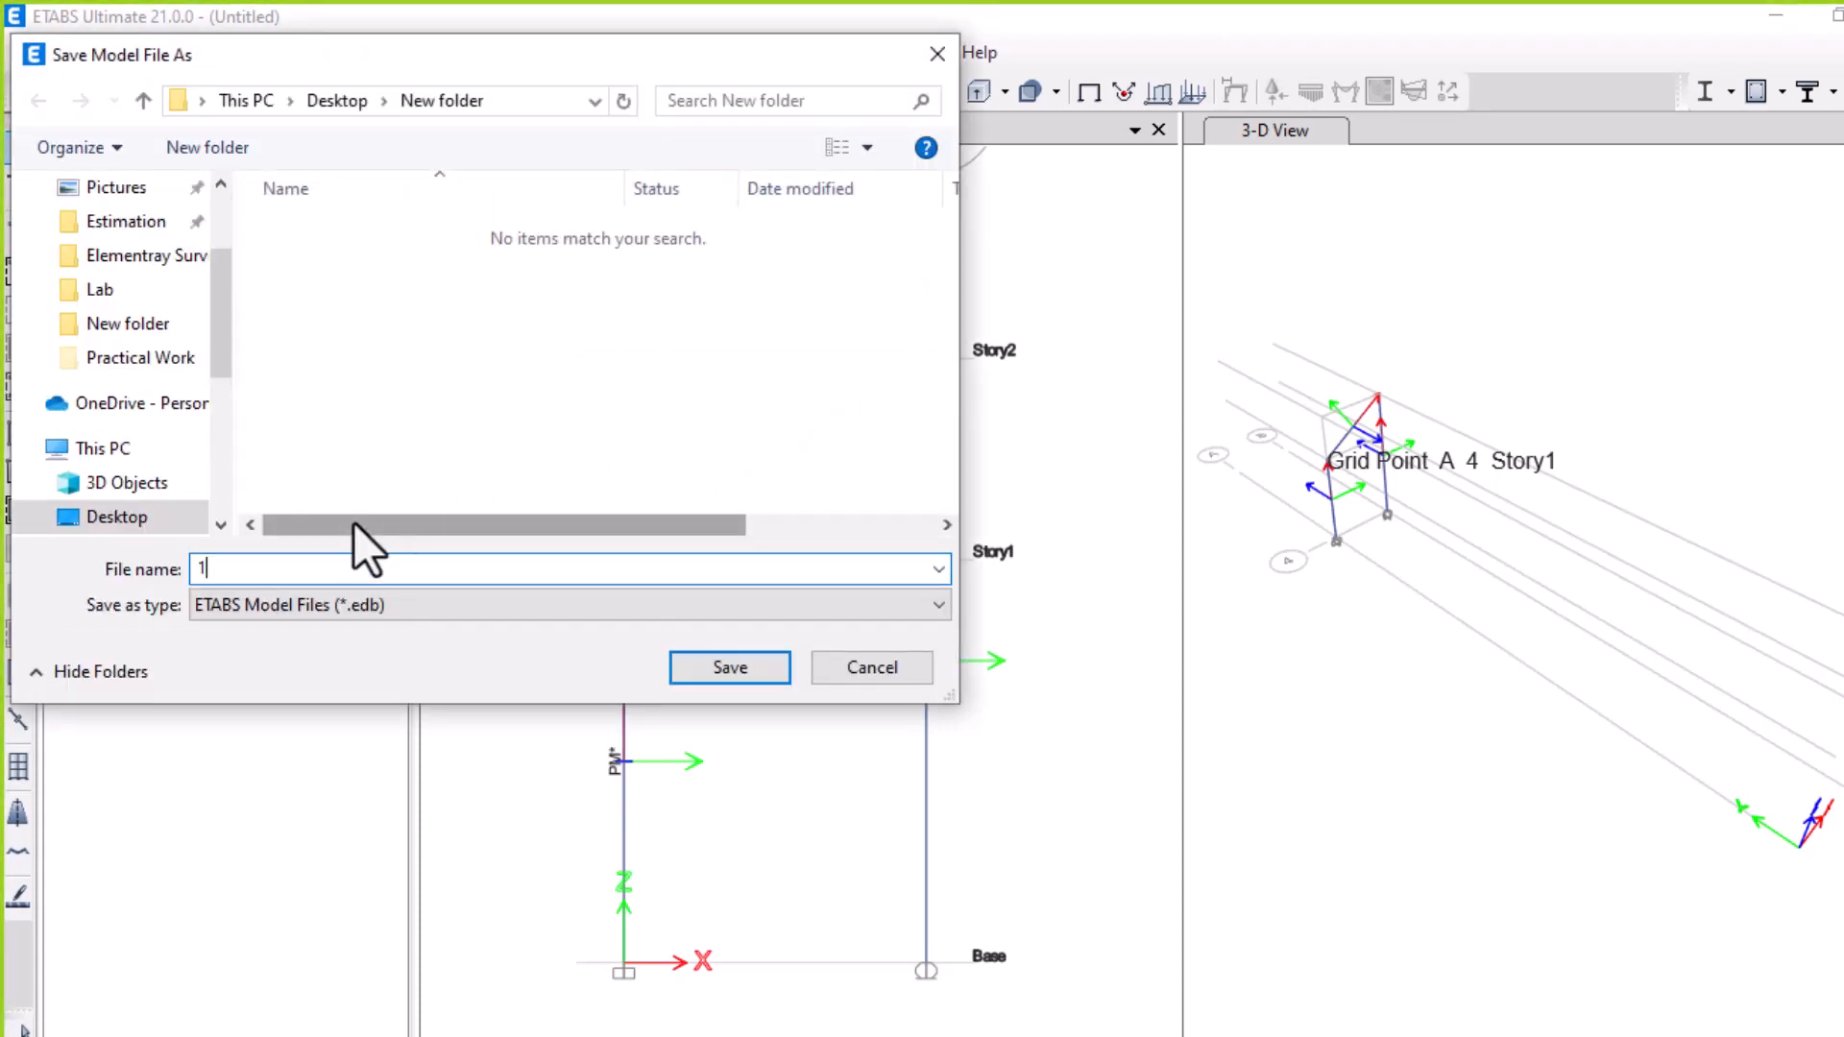
left_click(718, 663)
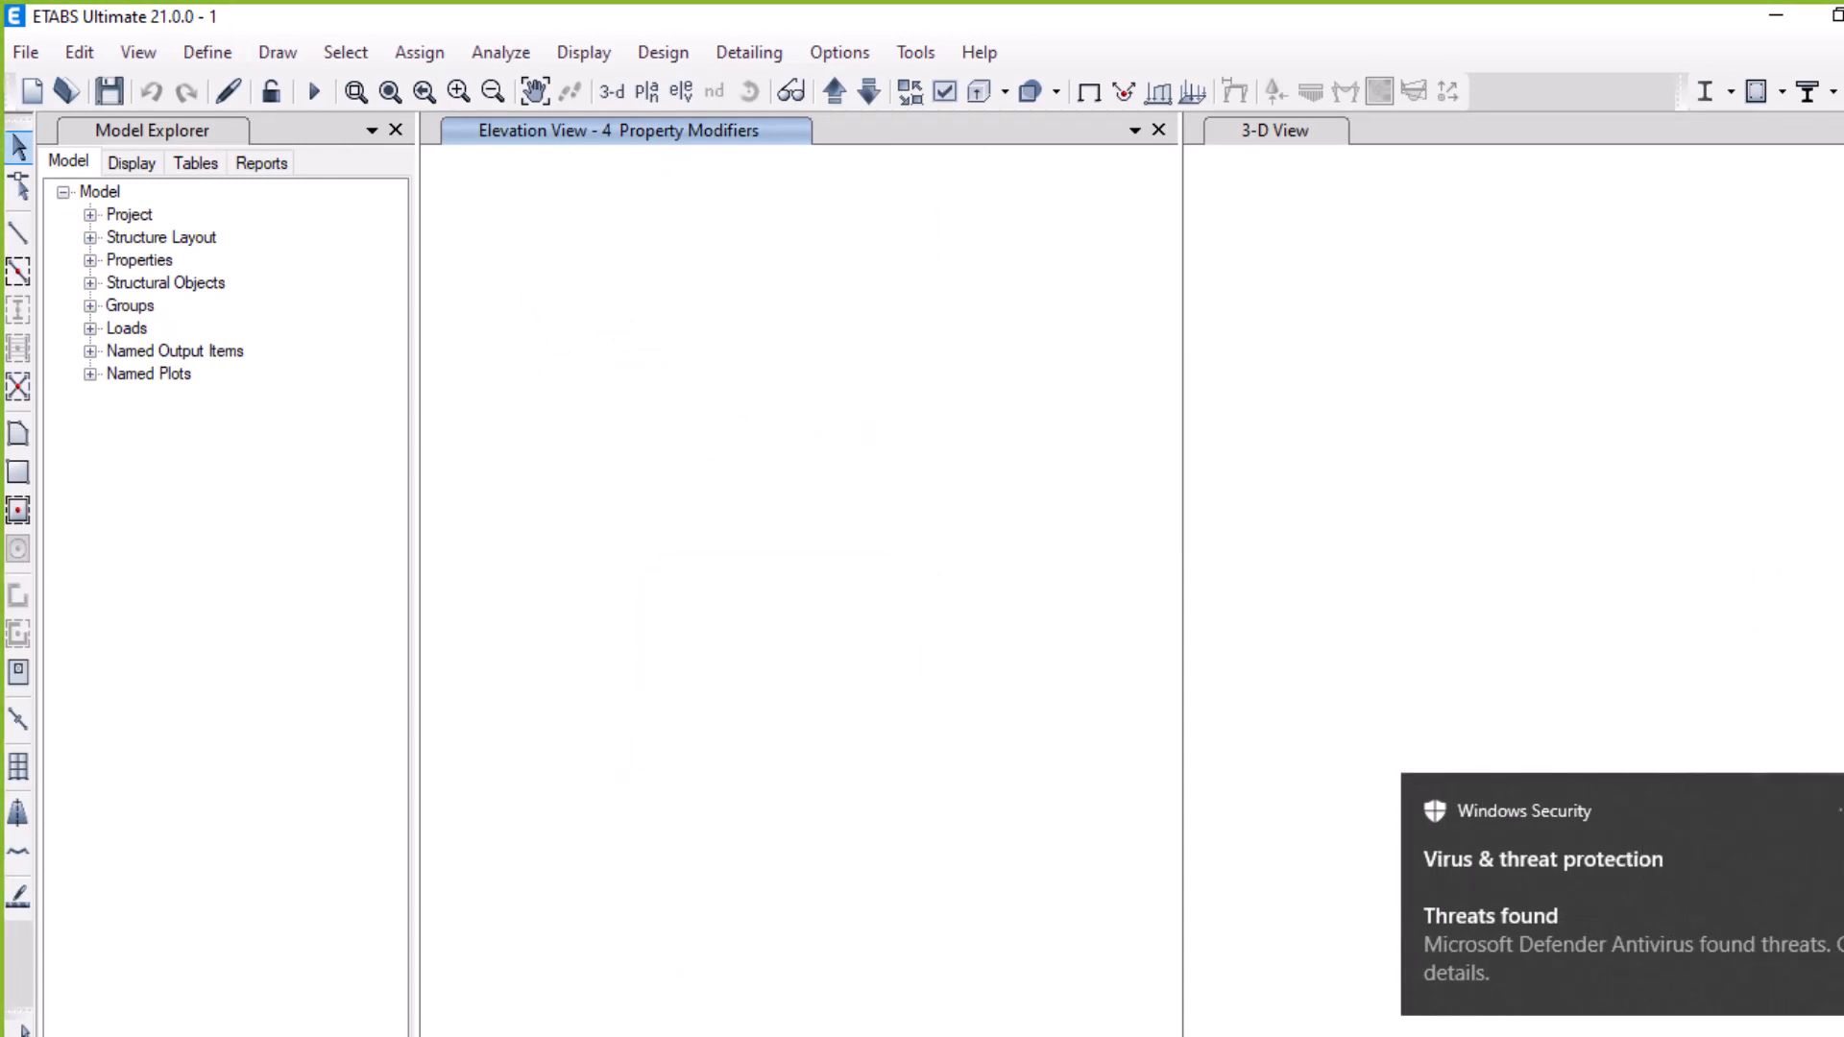
left_click(1842, 799)
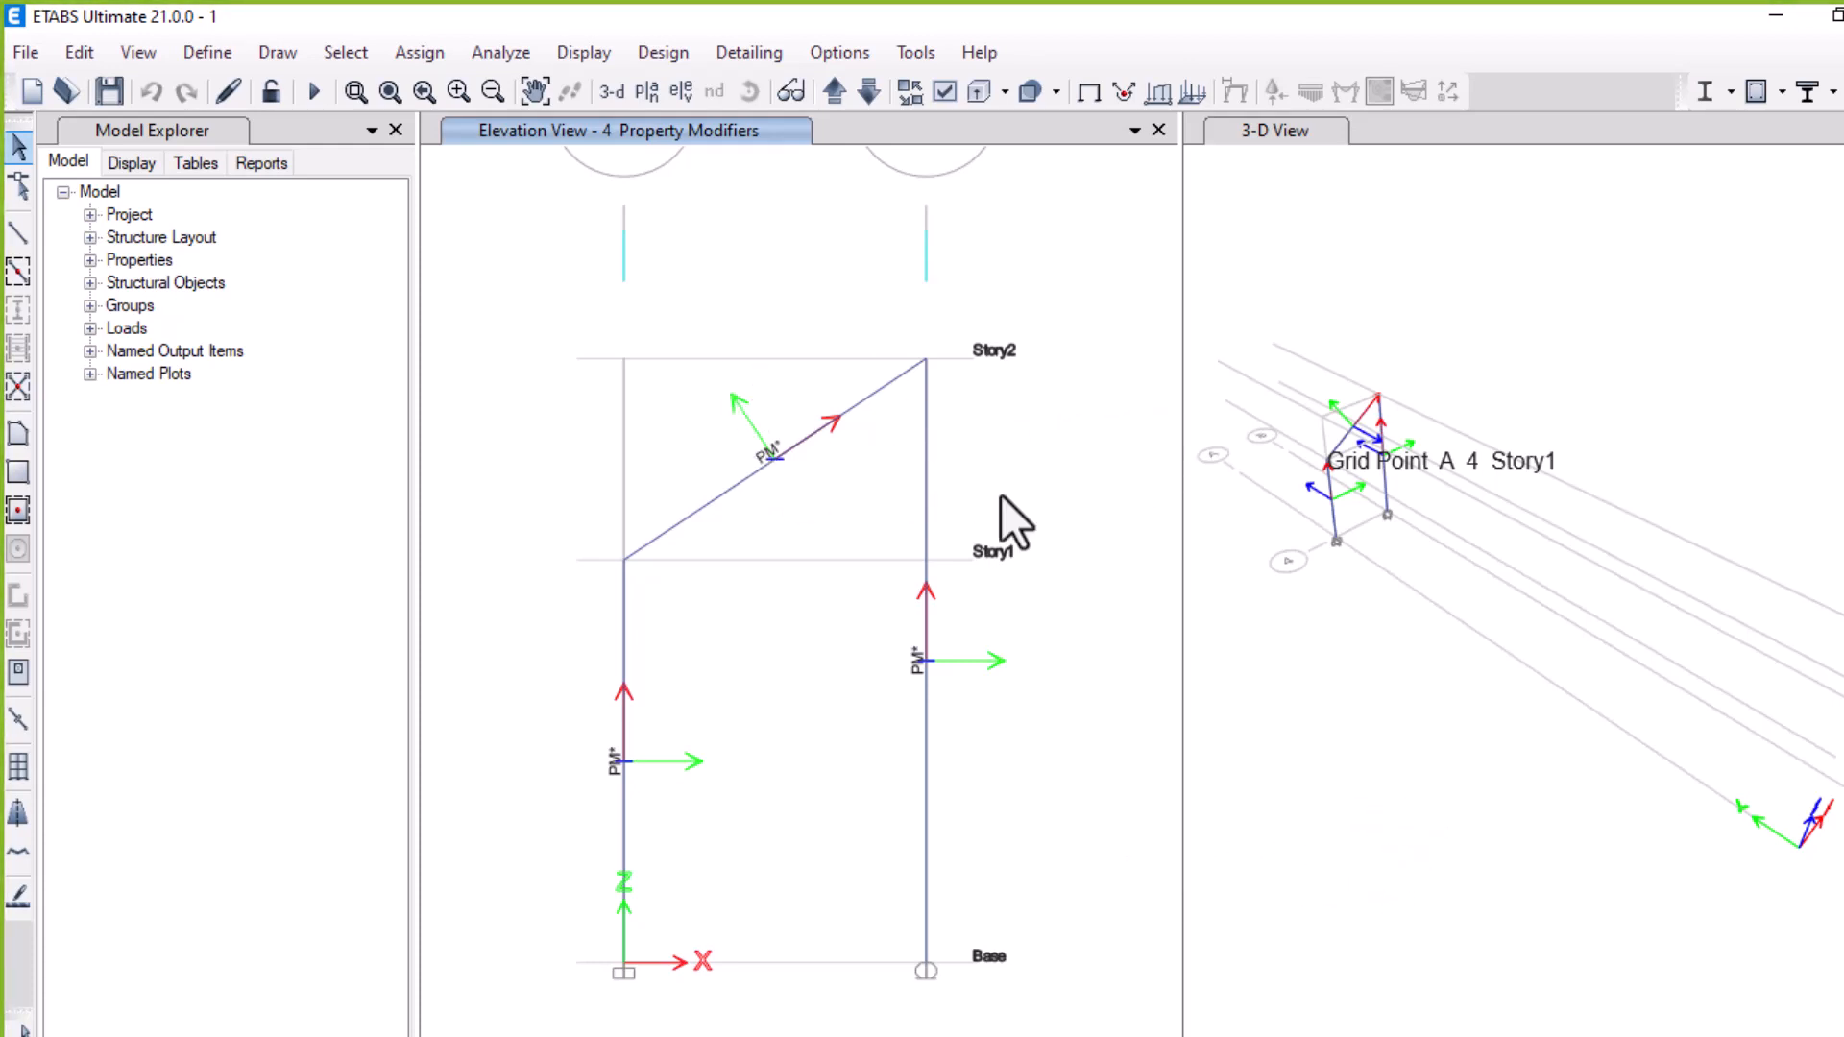
left_click(1410, 561)
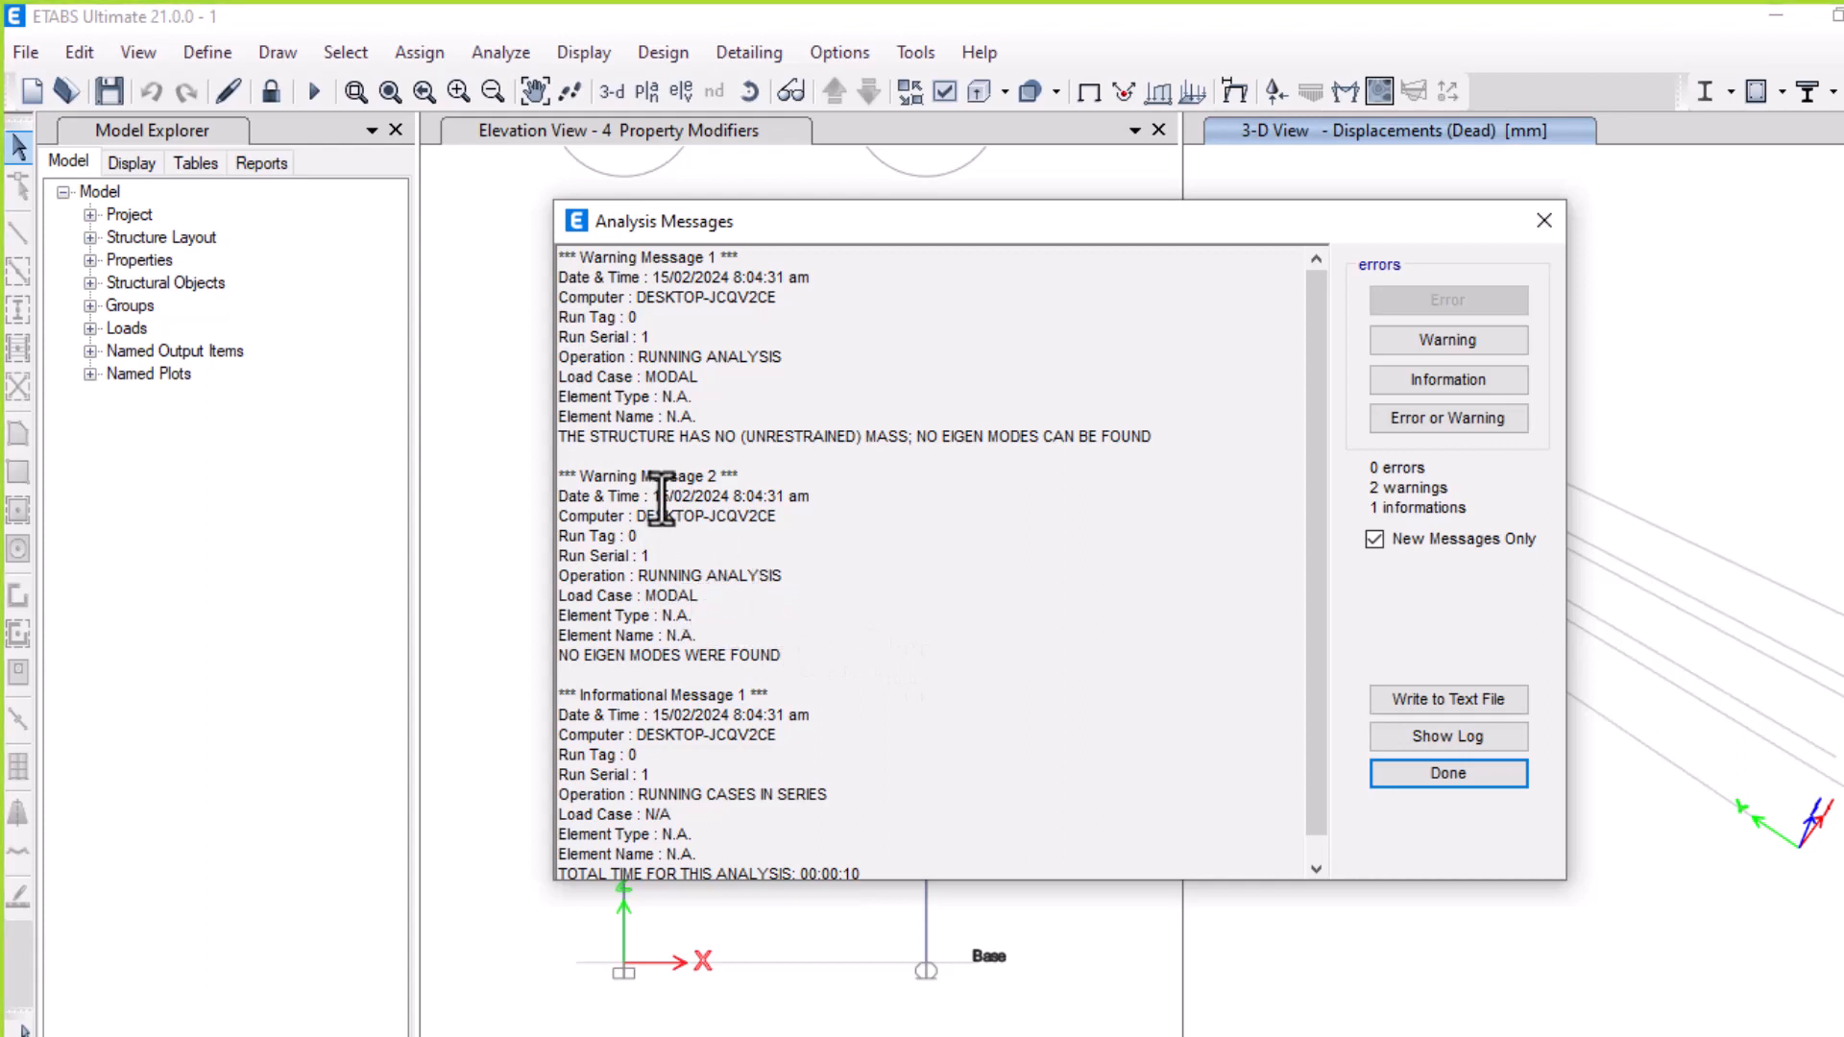
left_click(1398, 766)
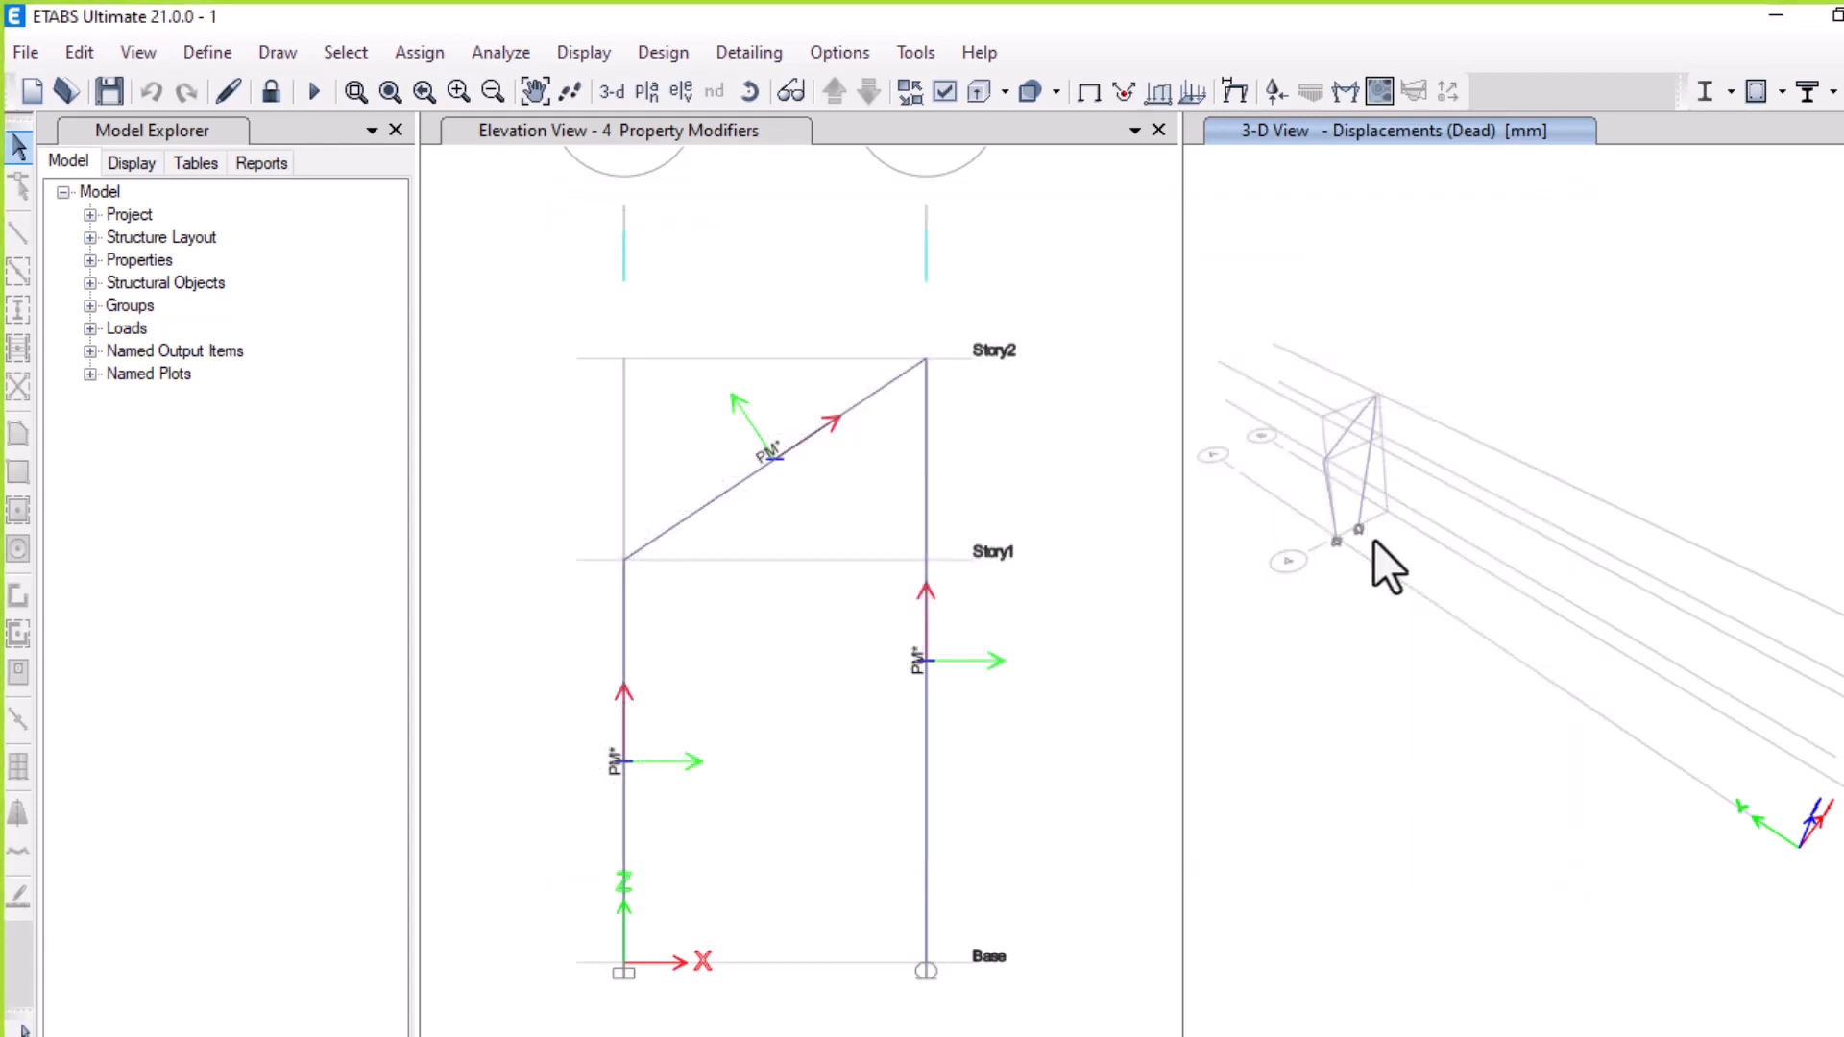
Display the Dead case support reactions as arrows with all six force and moment components, then close the dialog
scroll(1350, 464, "up", 5)
scroll(1350, 463, "down", 2)
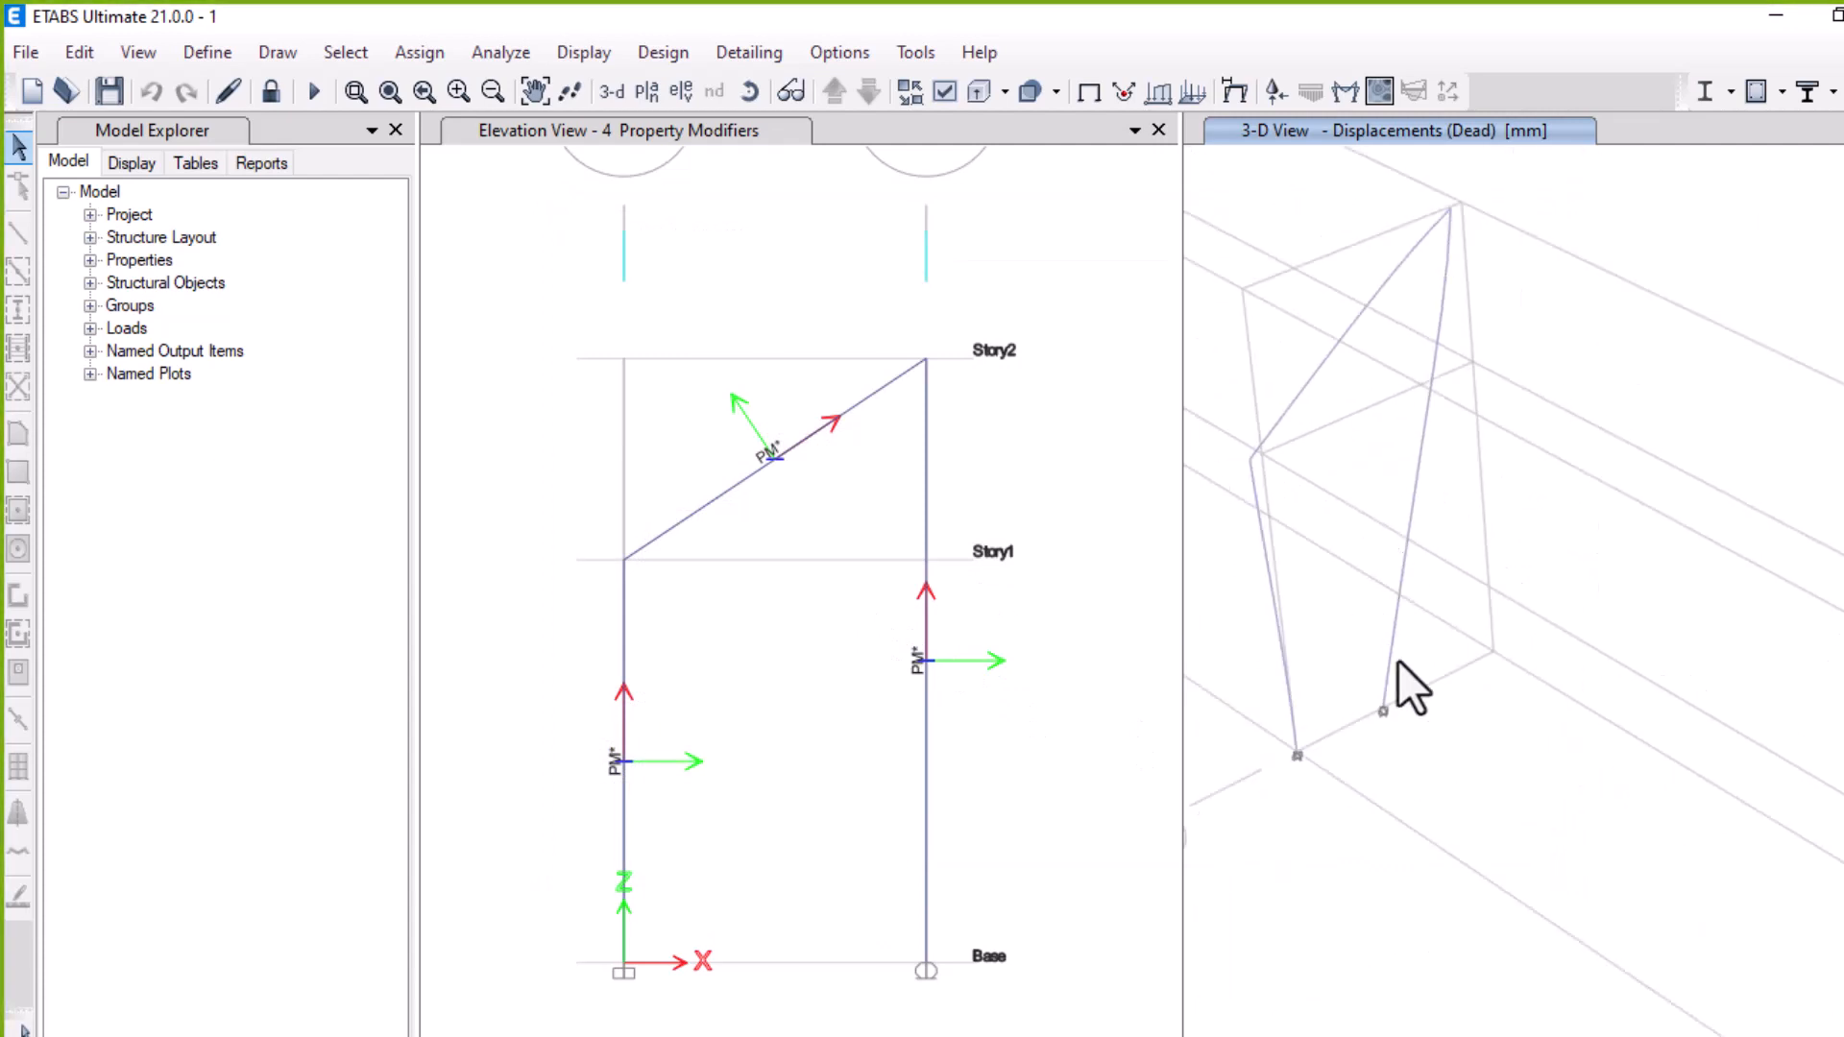
scroll(1403, 682, "up", 2)
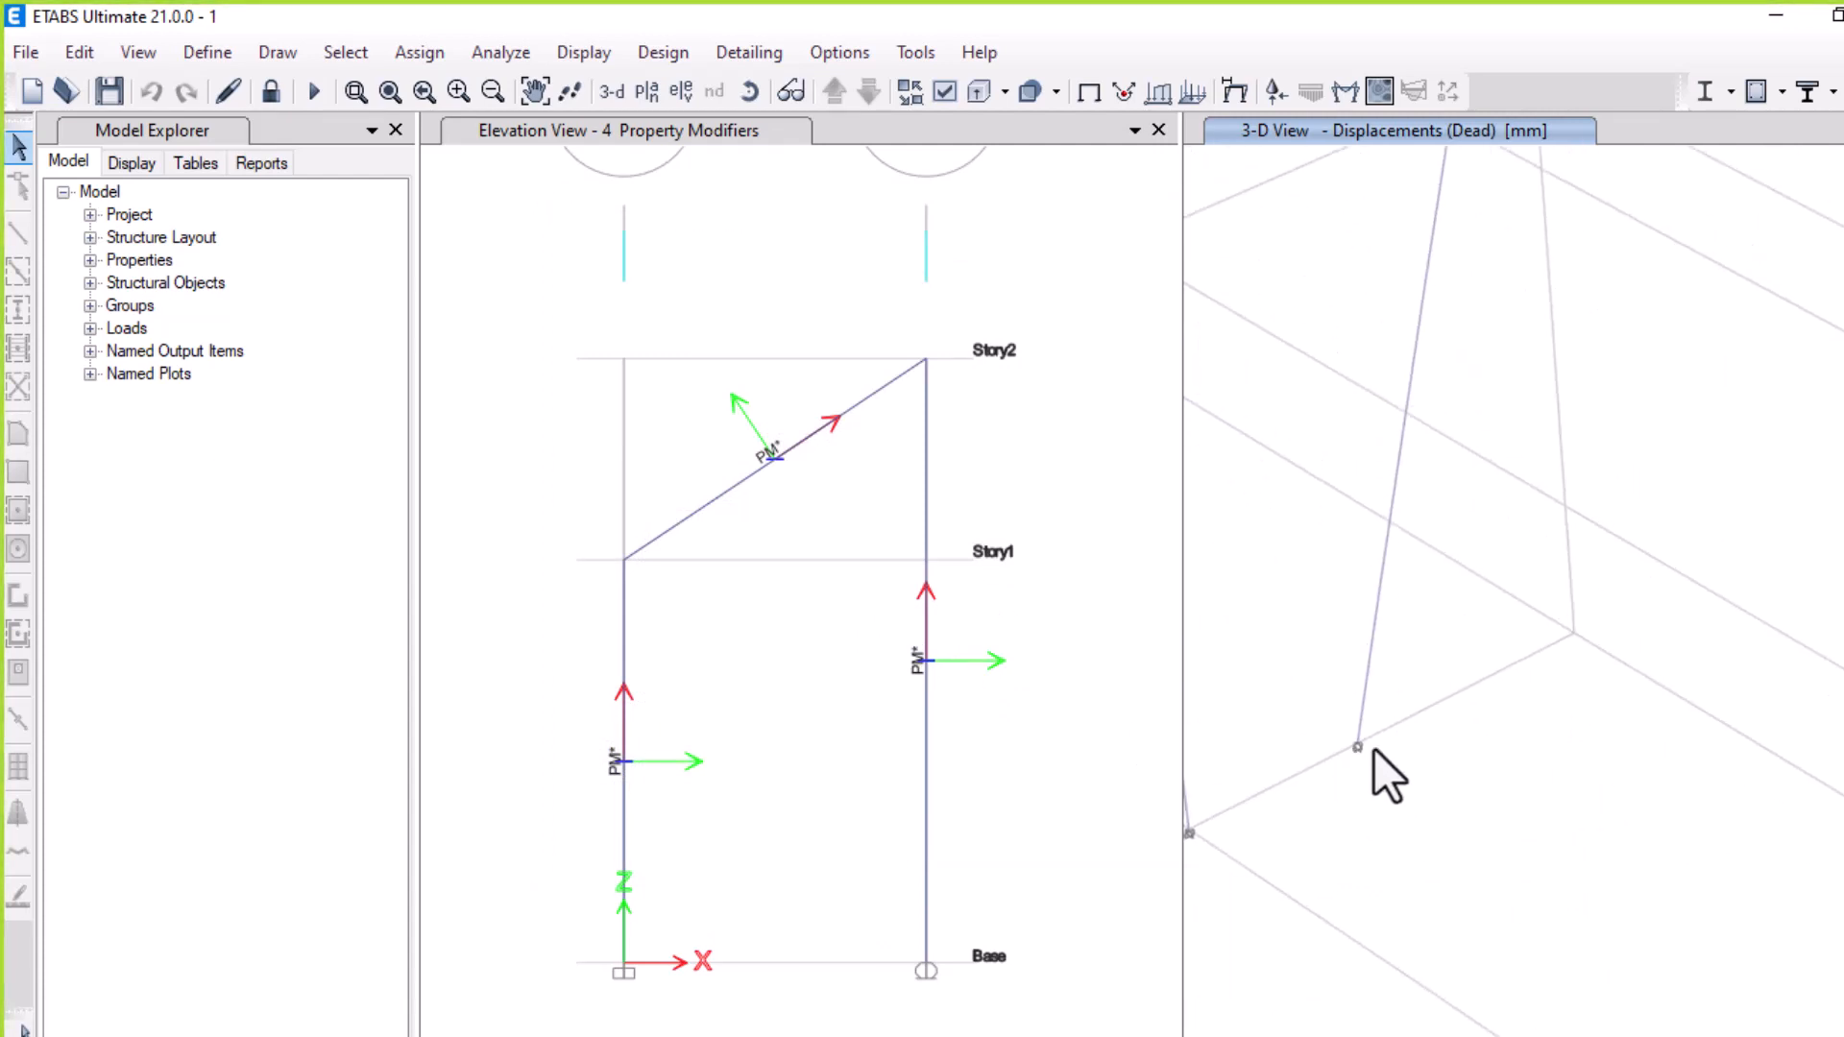
scroll(1531, 672, "down", 5)
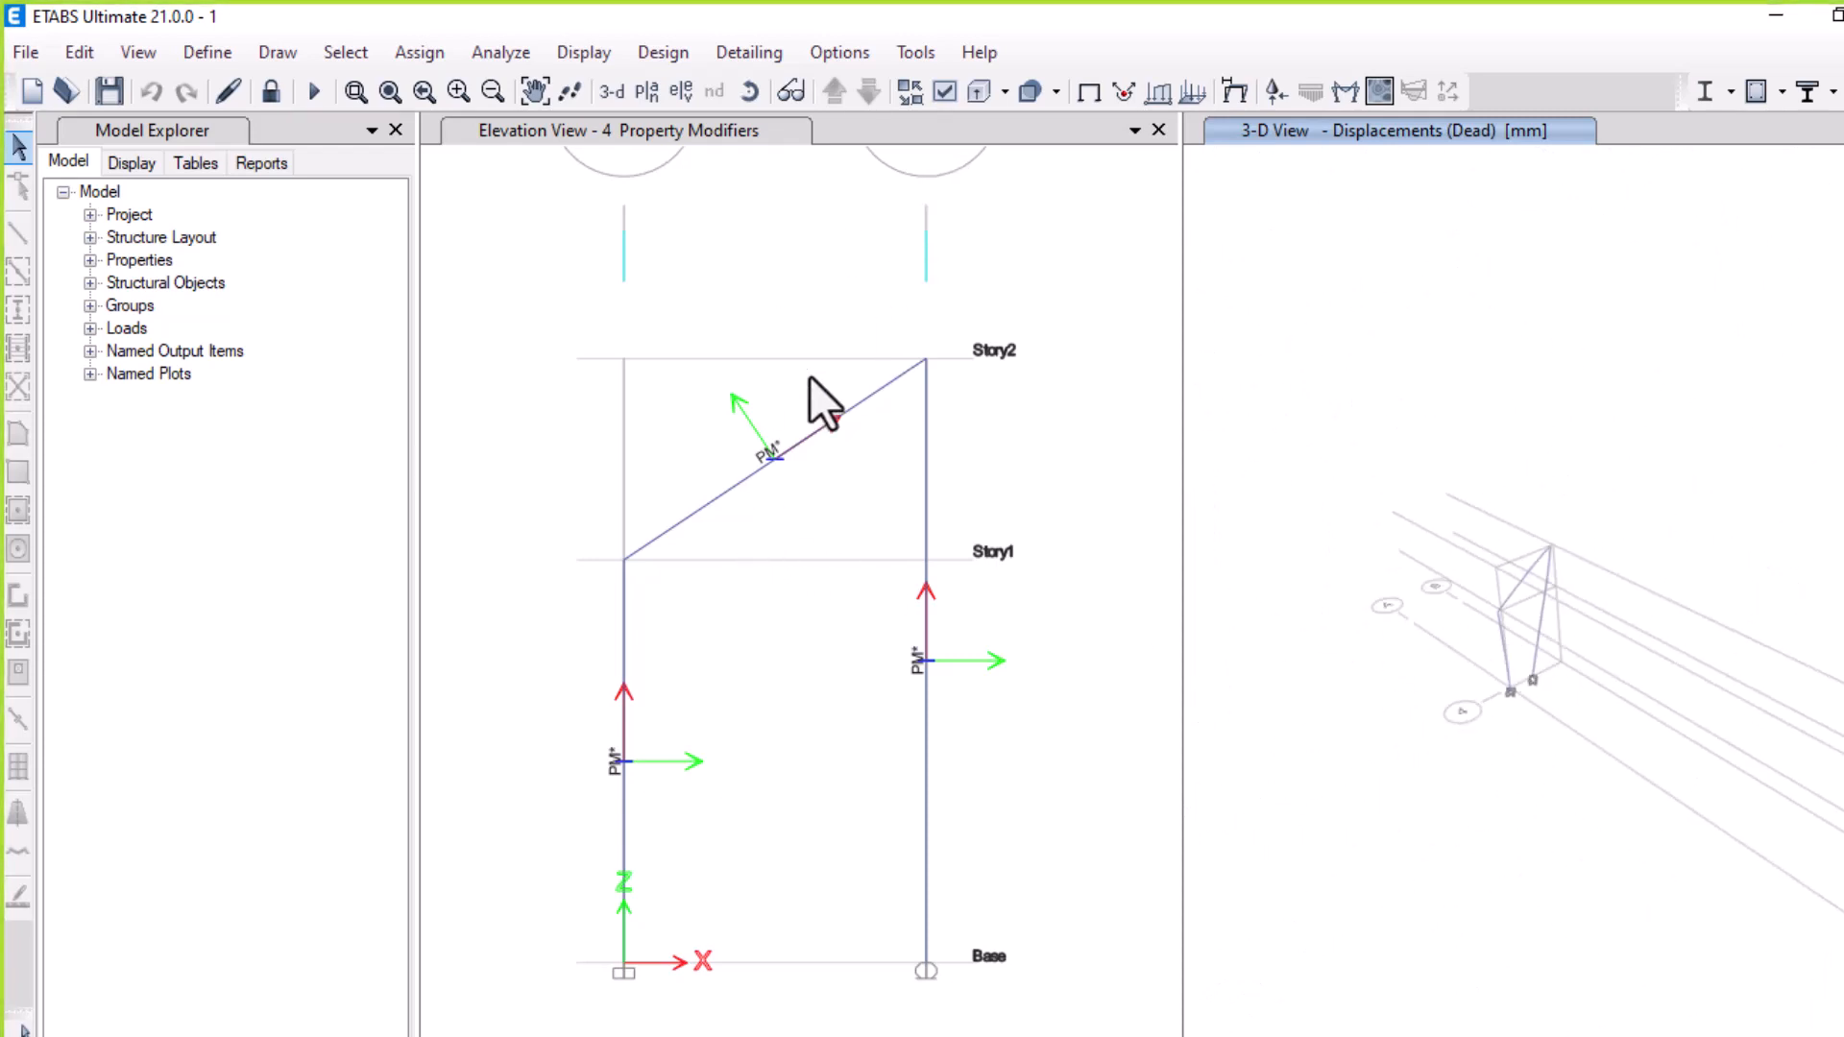
left_click(758, 240)
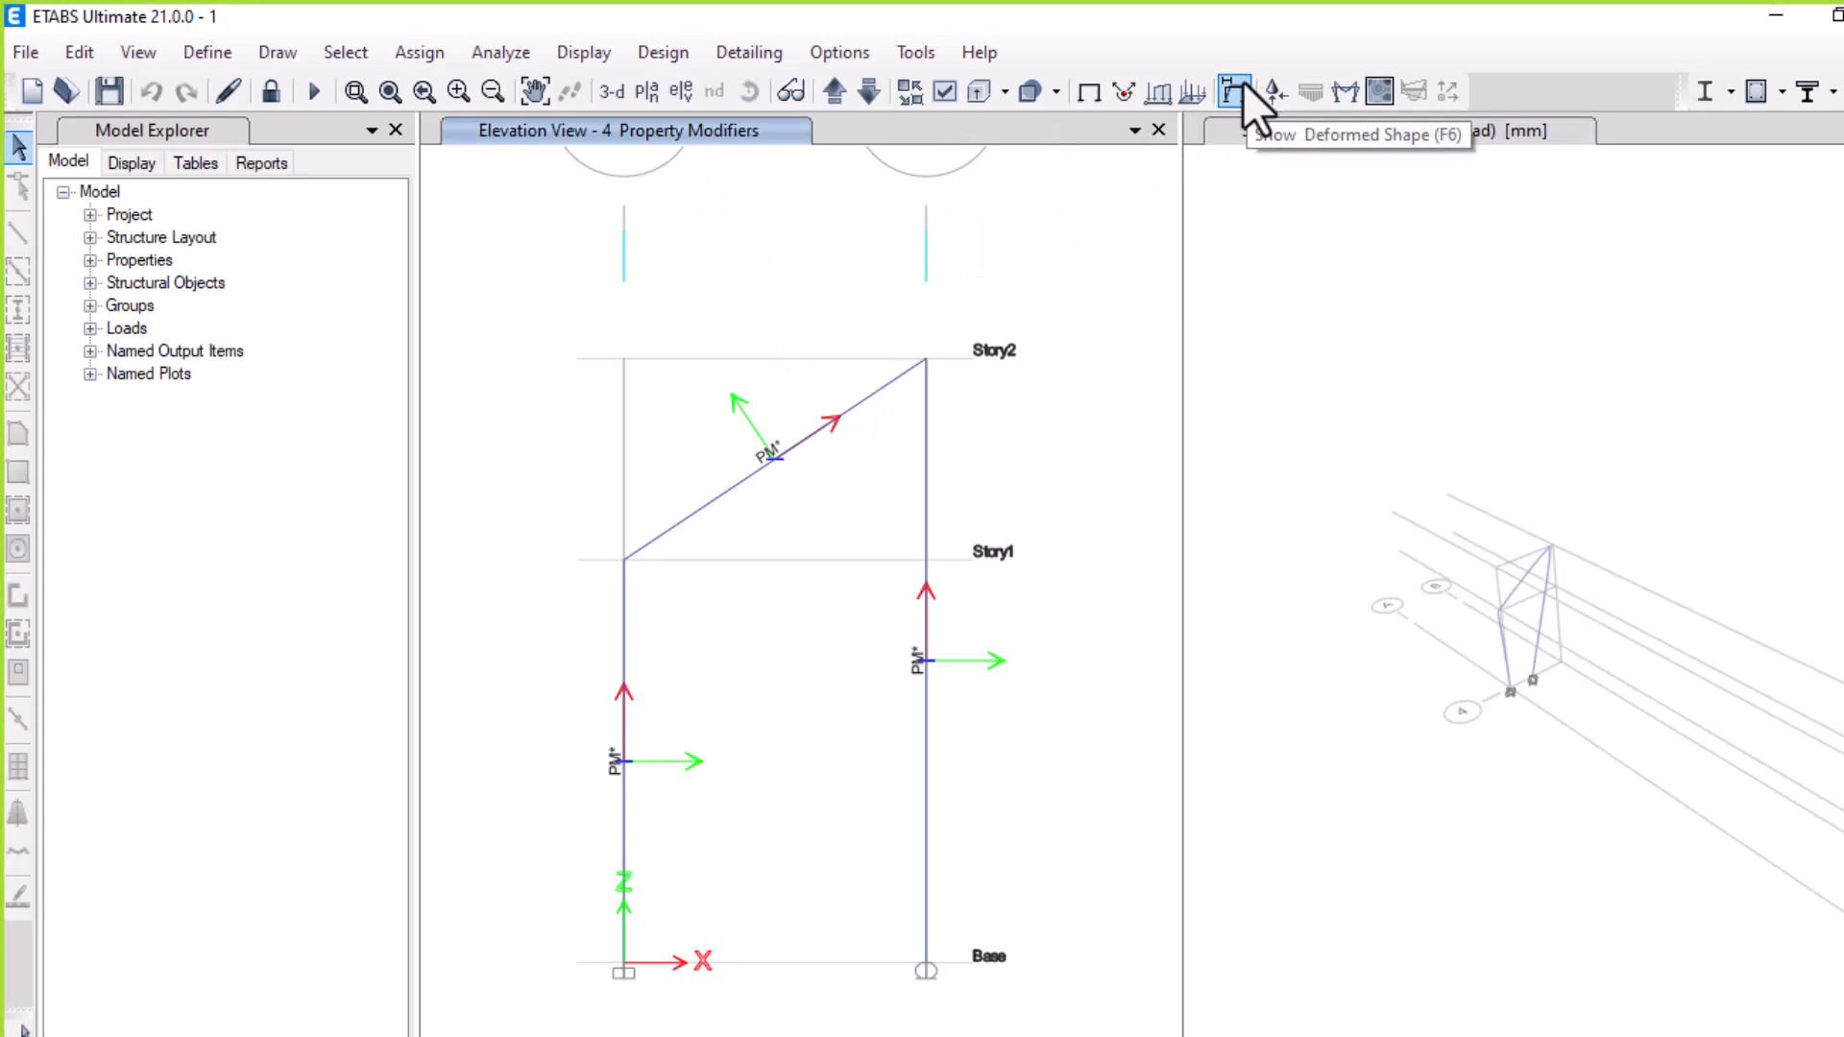
left_click(1275, 89)
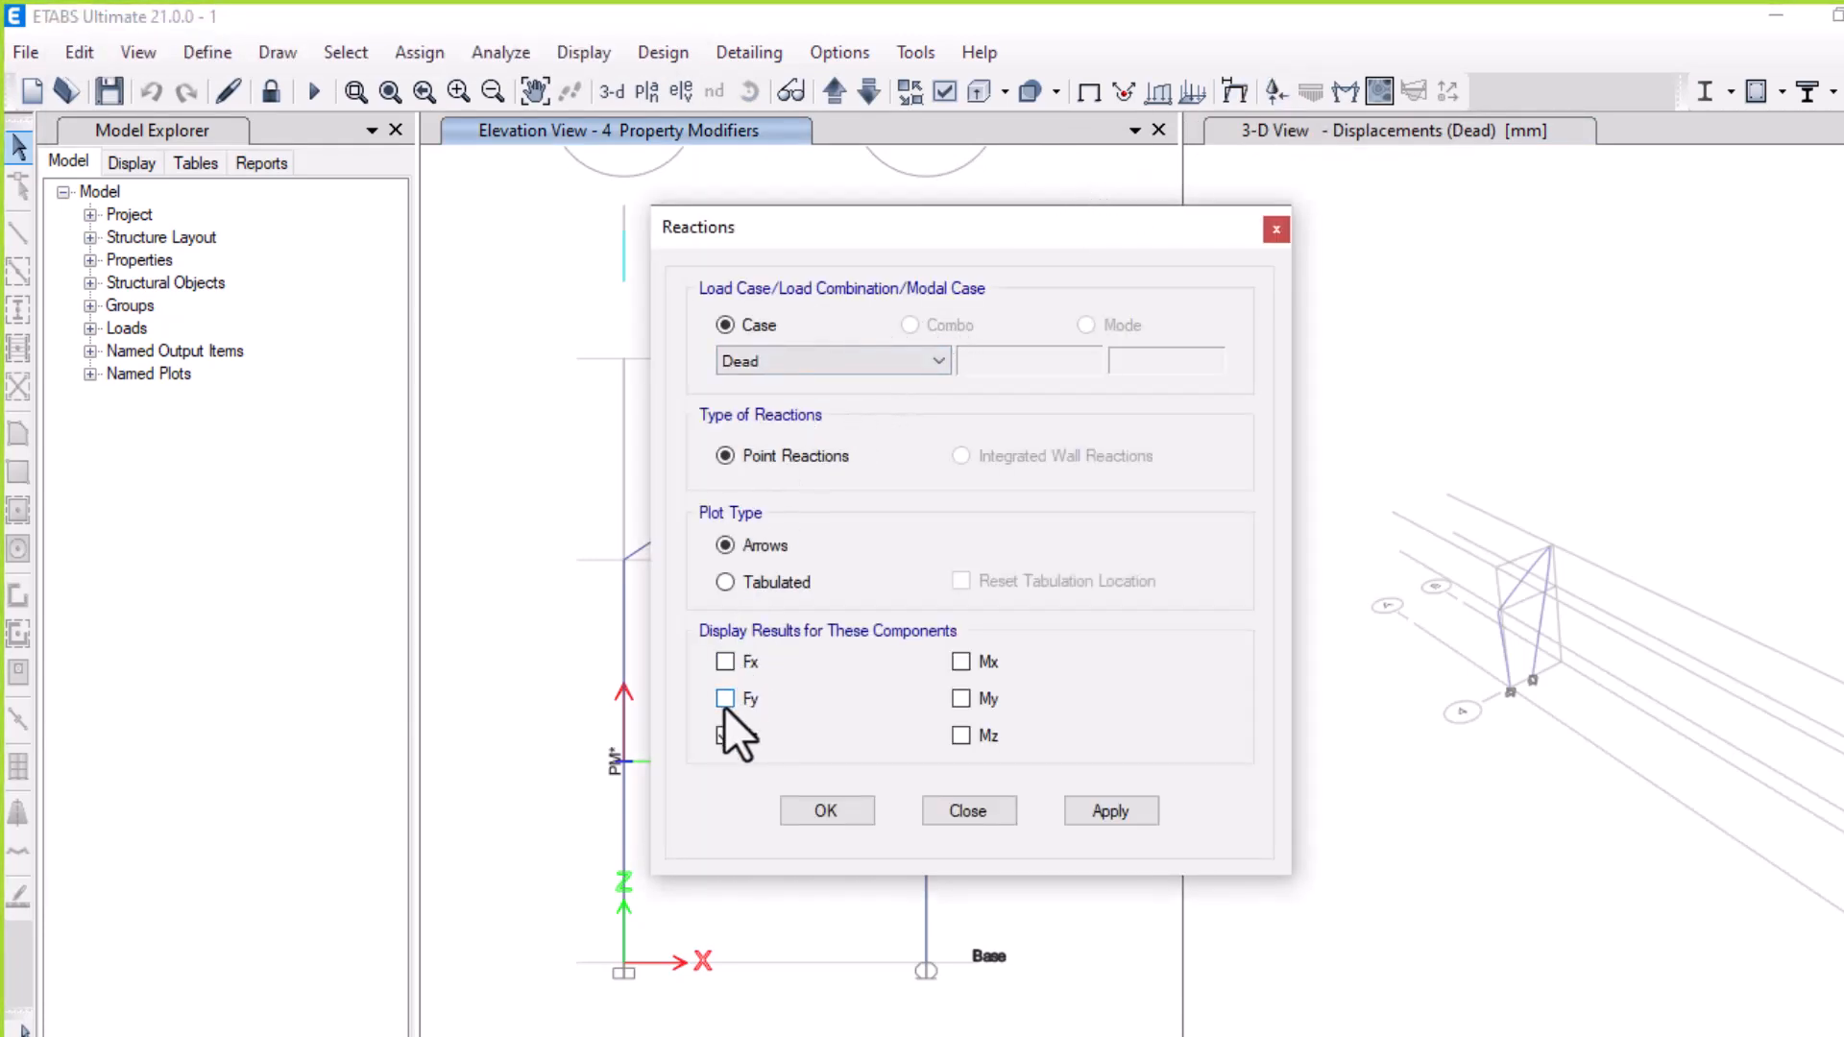
left_click(724, 698)
left_click(724, 661)
left_click(1111, 810)
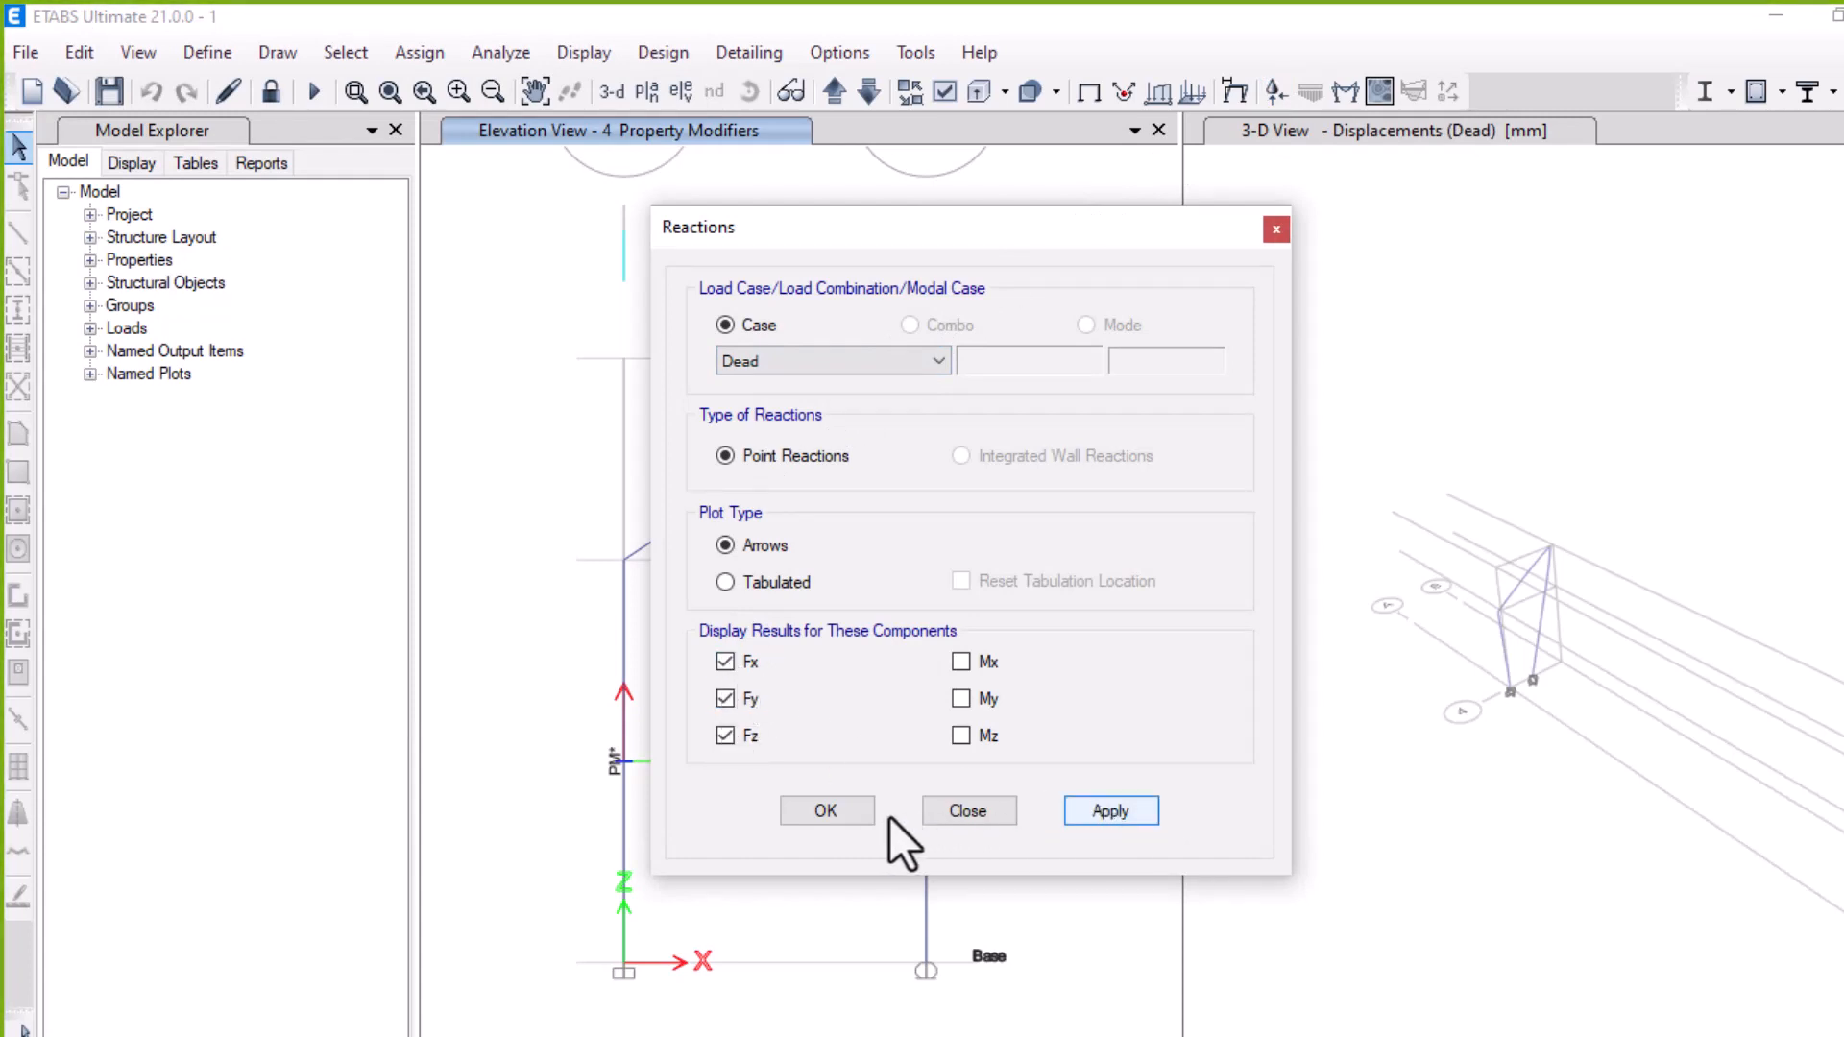
left_click(960, 661)
left_click(960, 698)
left_click(960, 735)
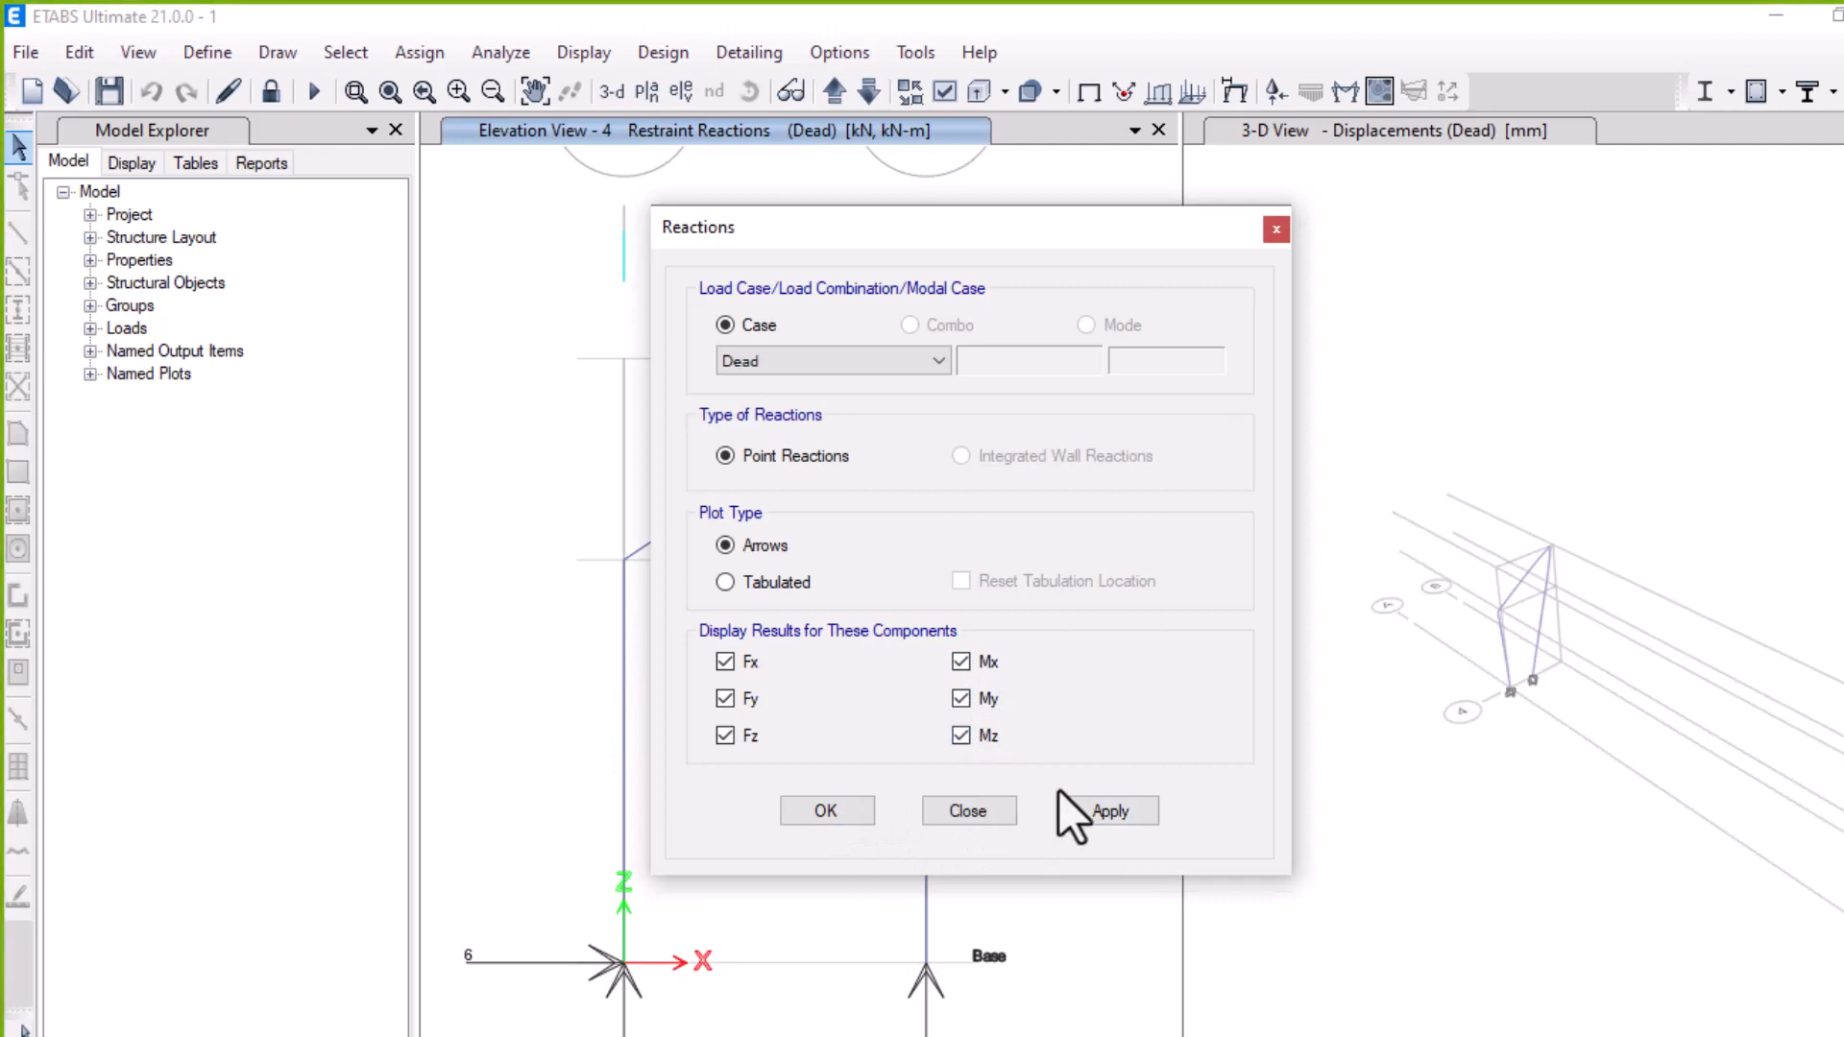
left_click(1091, 814)
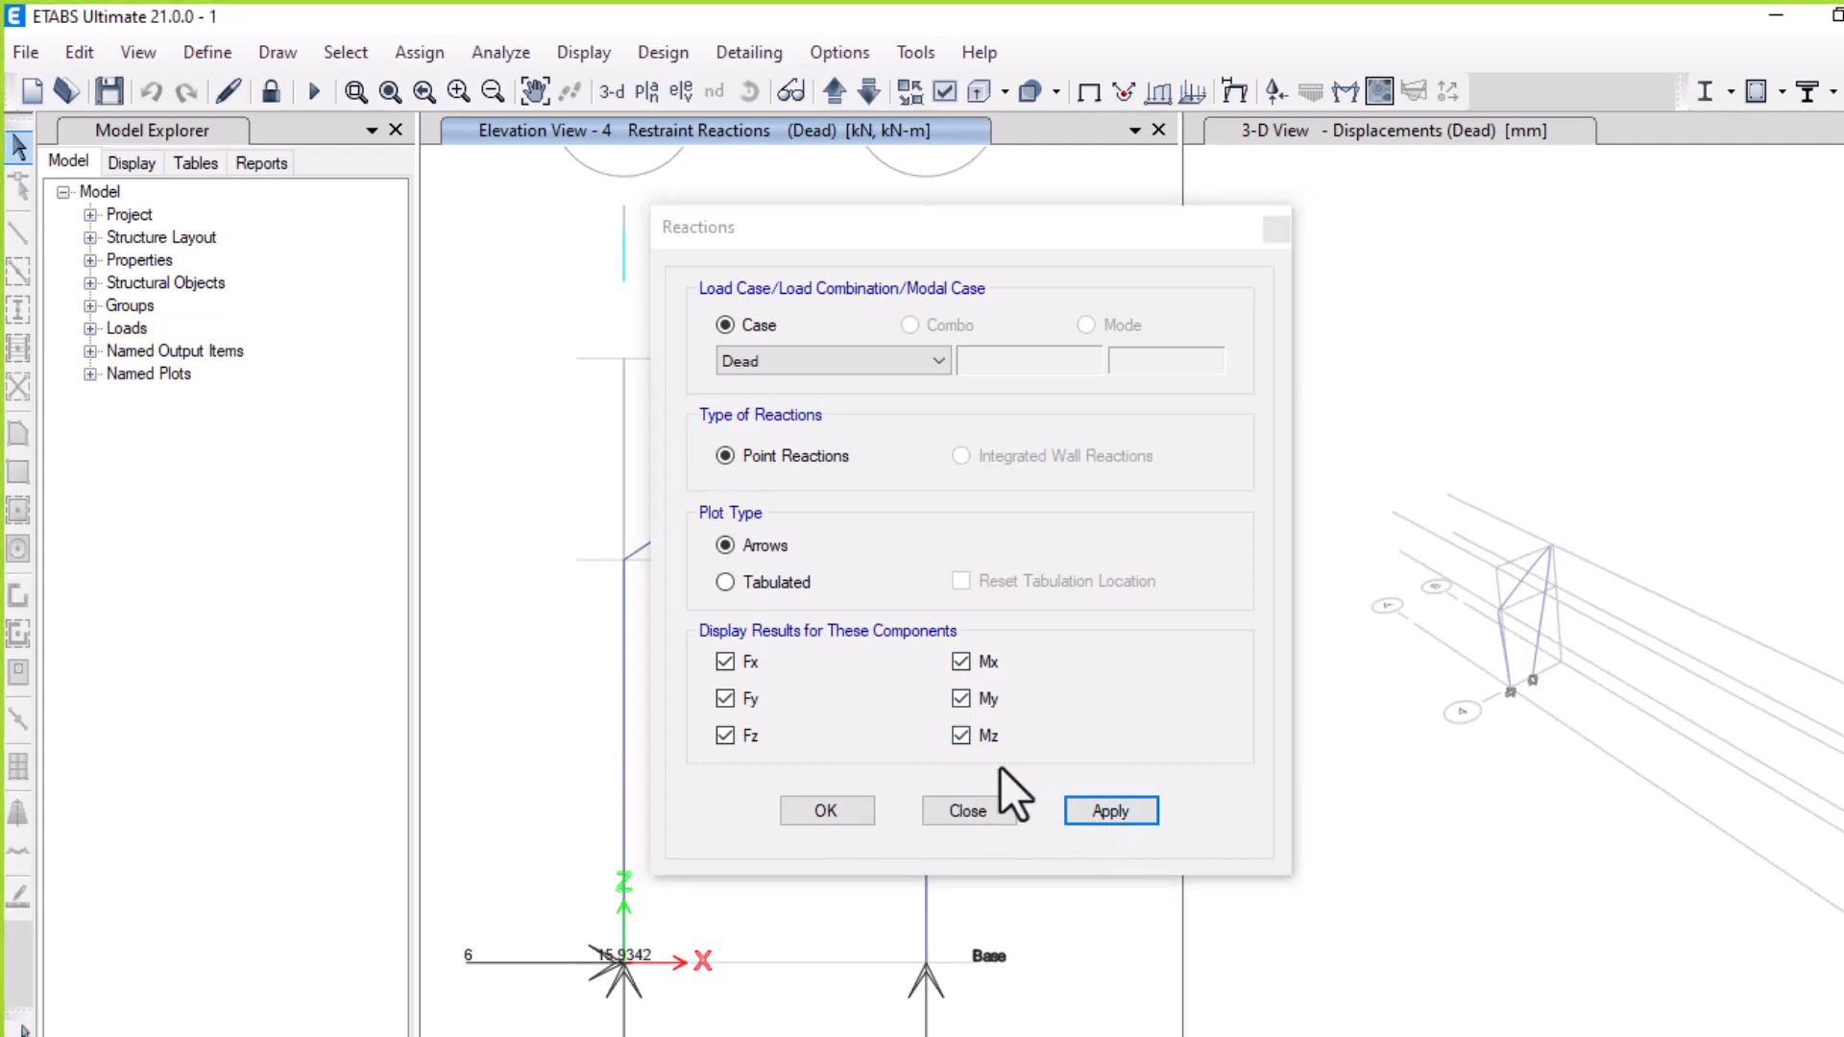
left_click_drag(947, 238, 1176, 165)
scroll(716, 781, "down", 2)
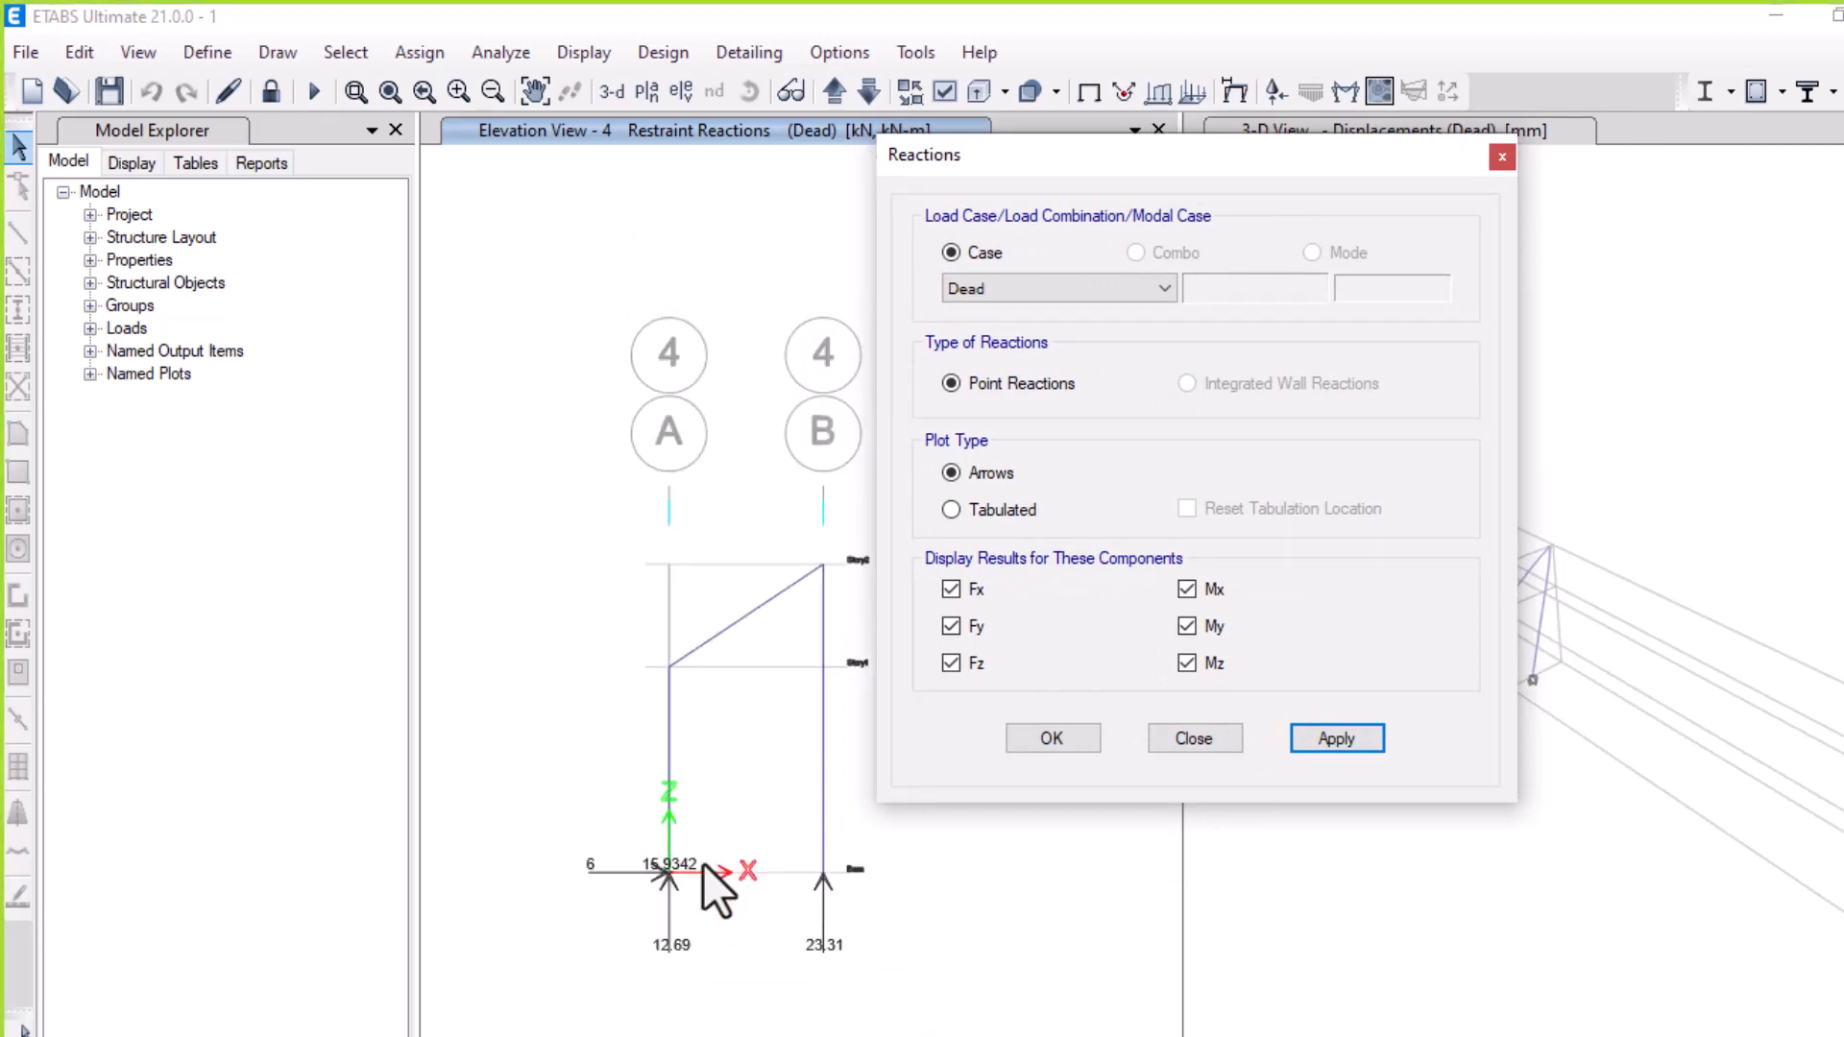
scroll(694, 868, "up", 2)
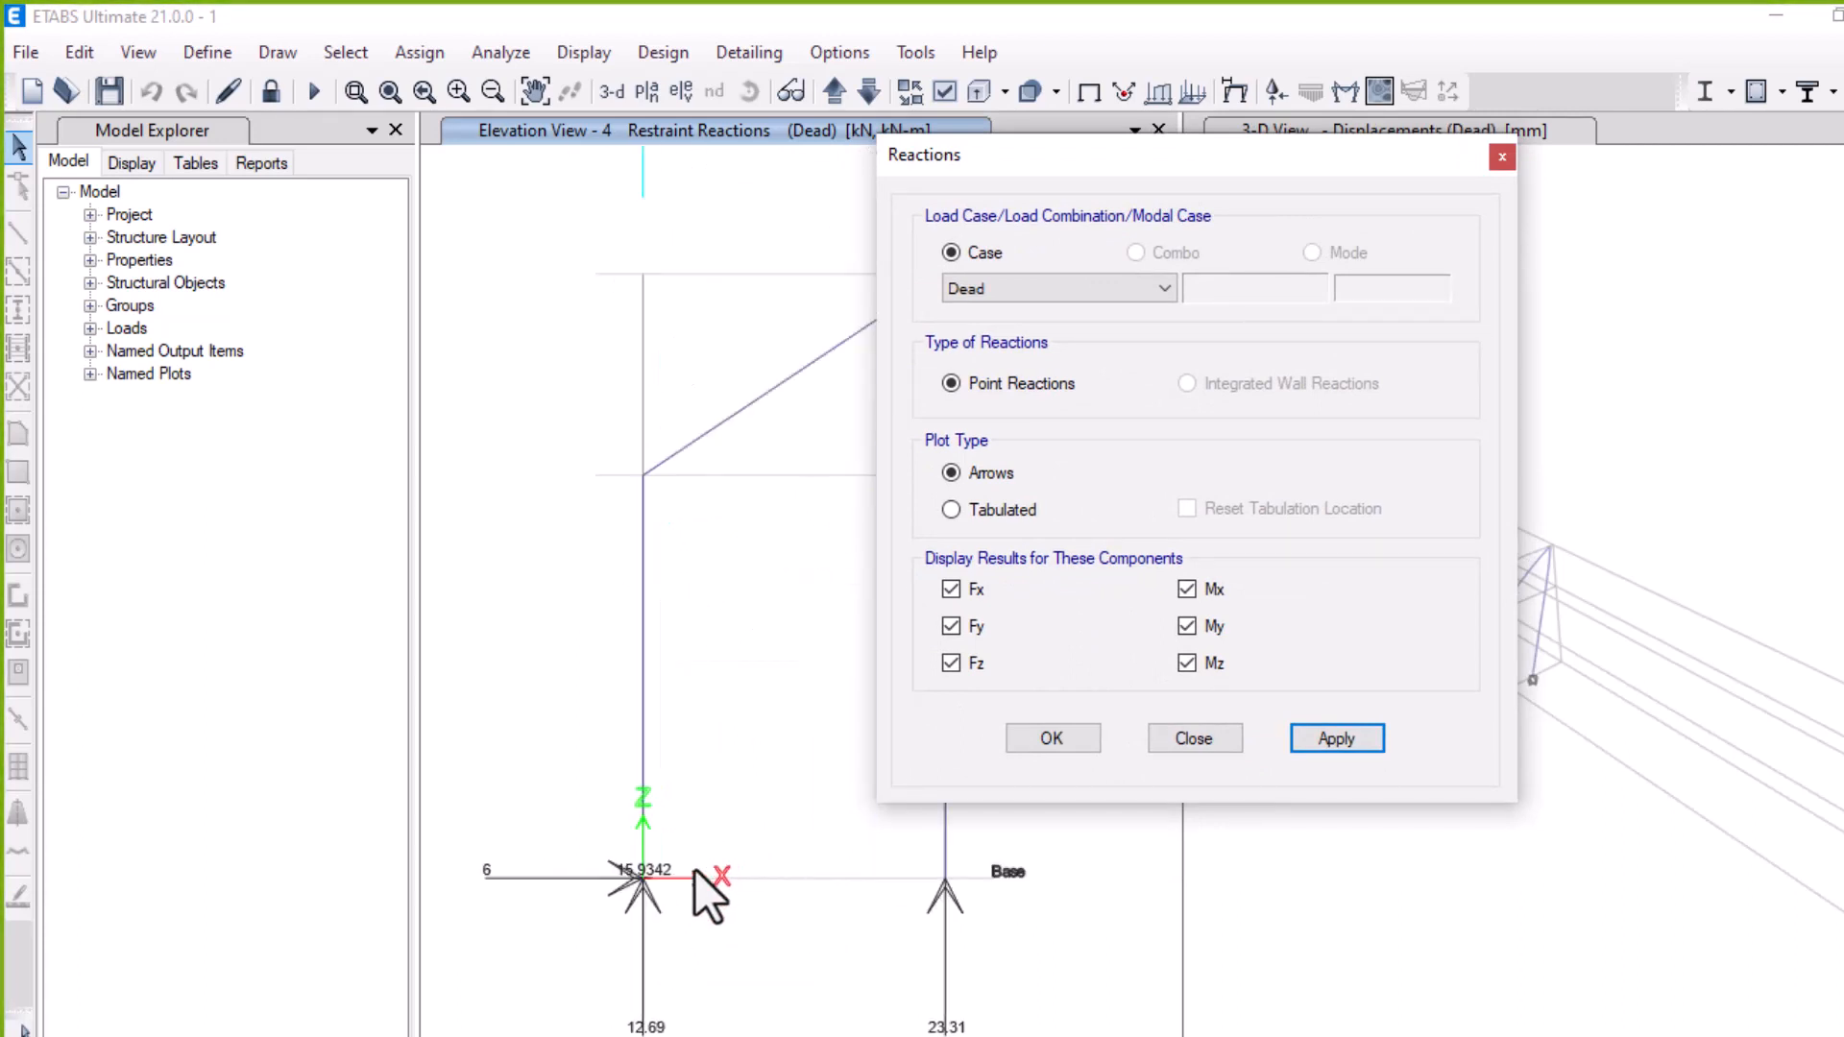
scroll(694, 868, "down", 2)
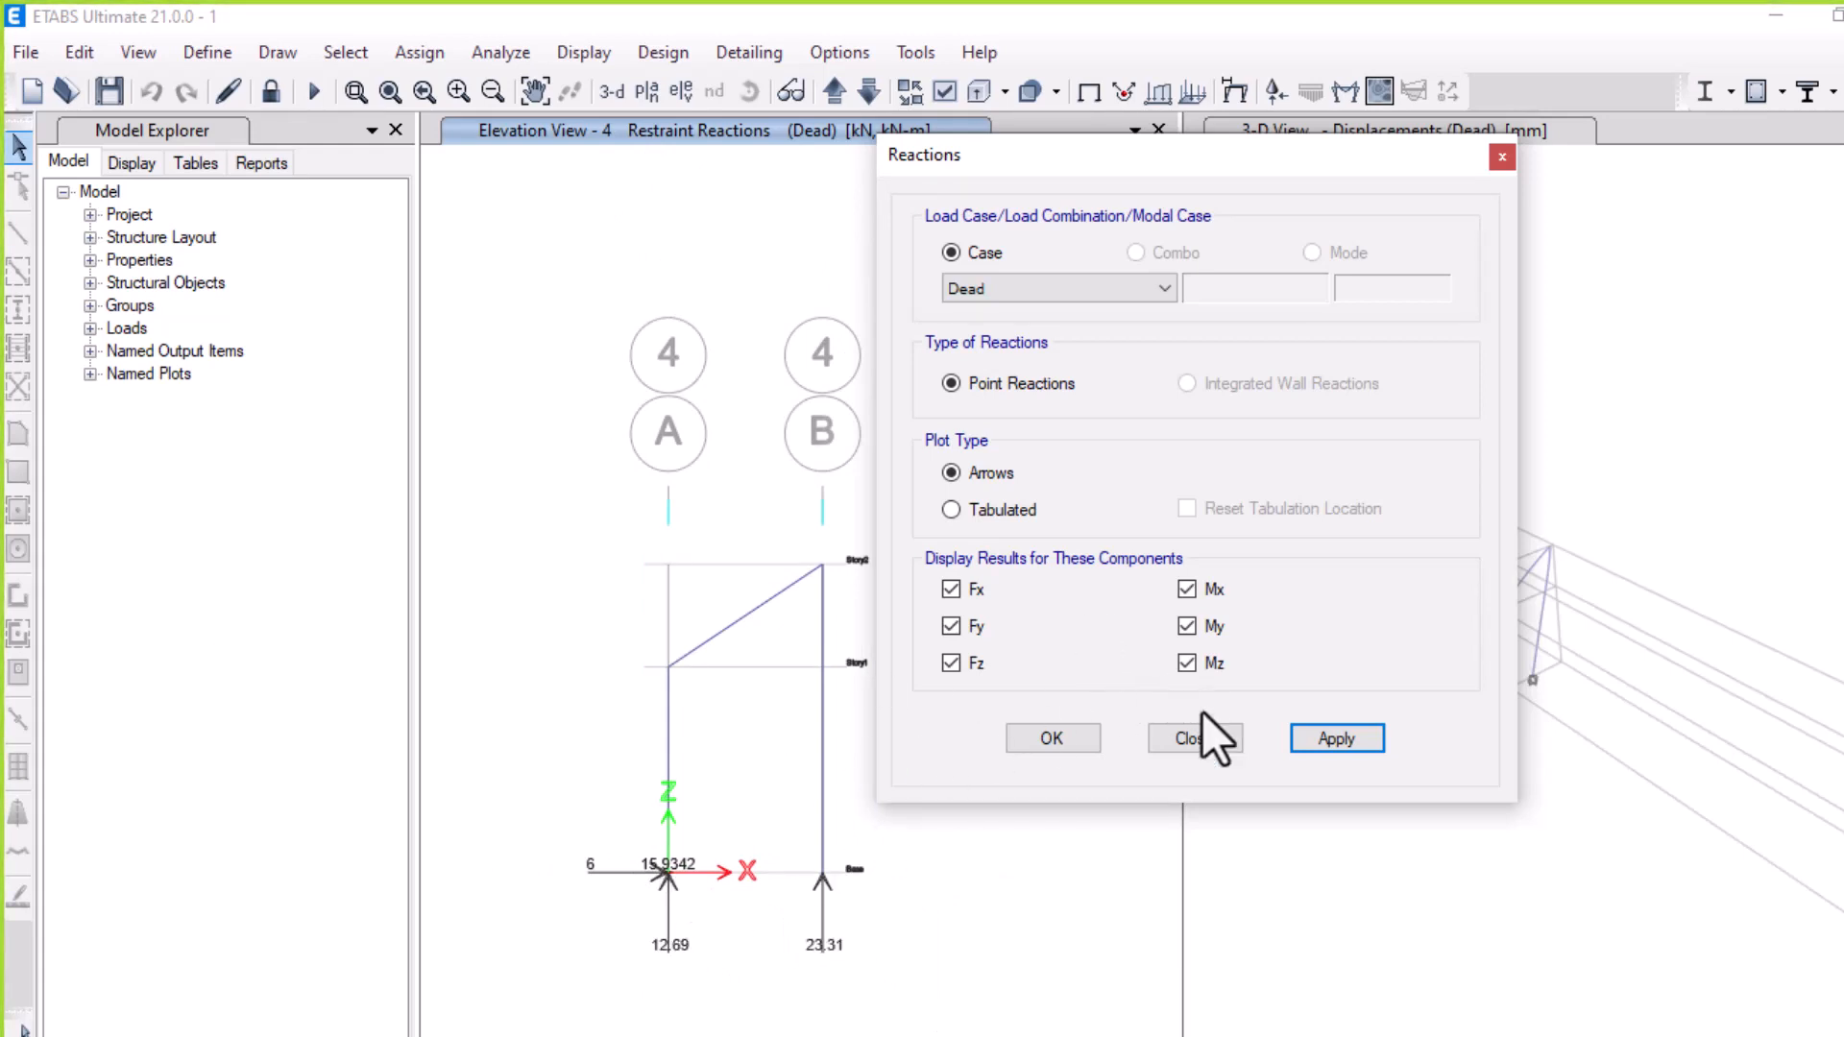
left_click(1201, 745)
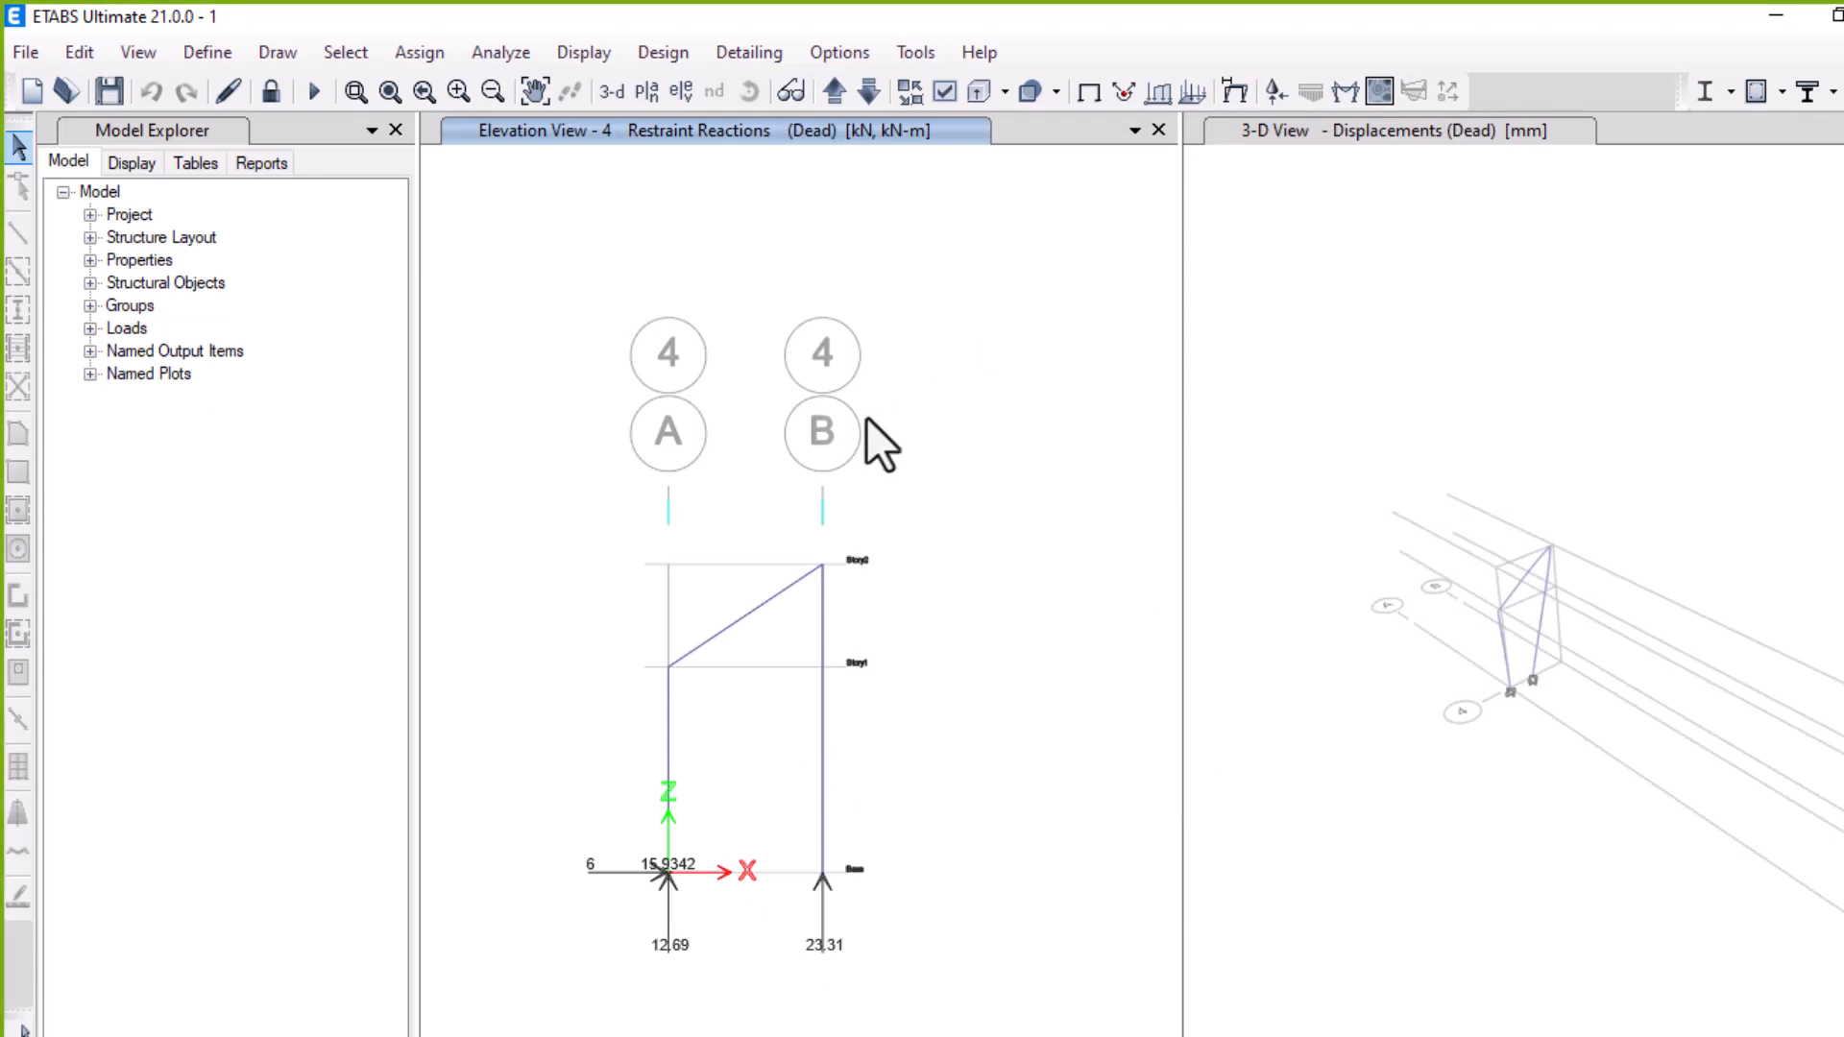
Display the Dead case Moment 3-3 diagram for frames with values shown at controlling stations
left_click(1356, 89)
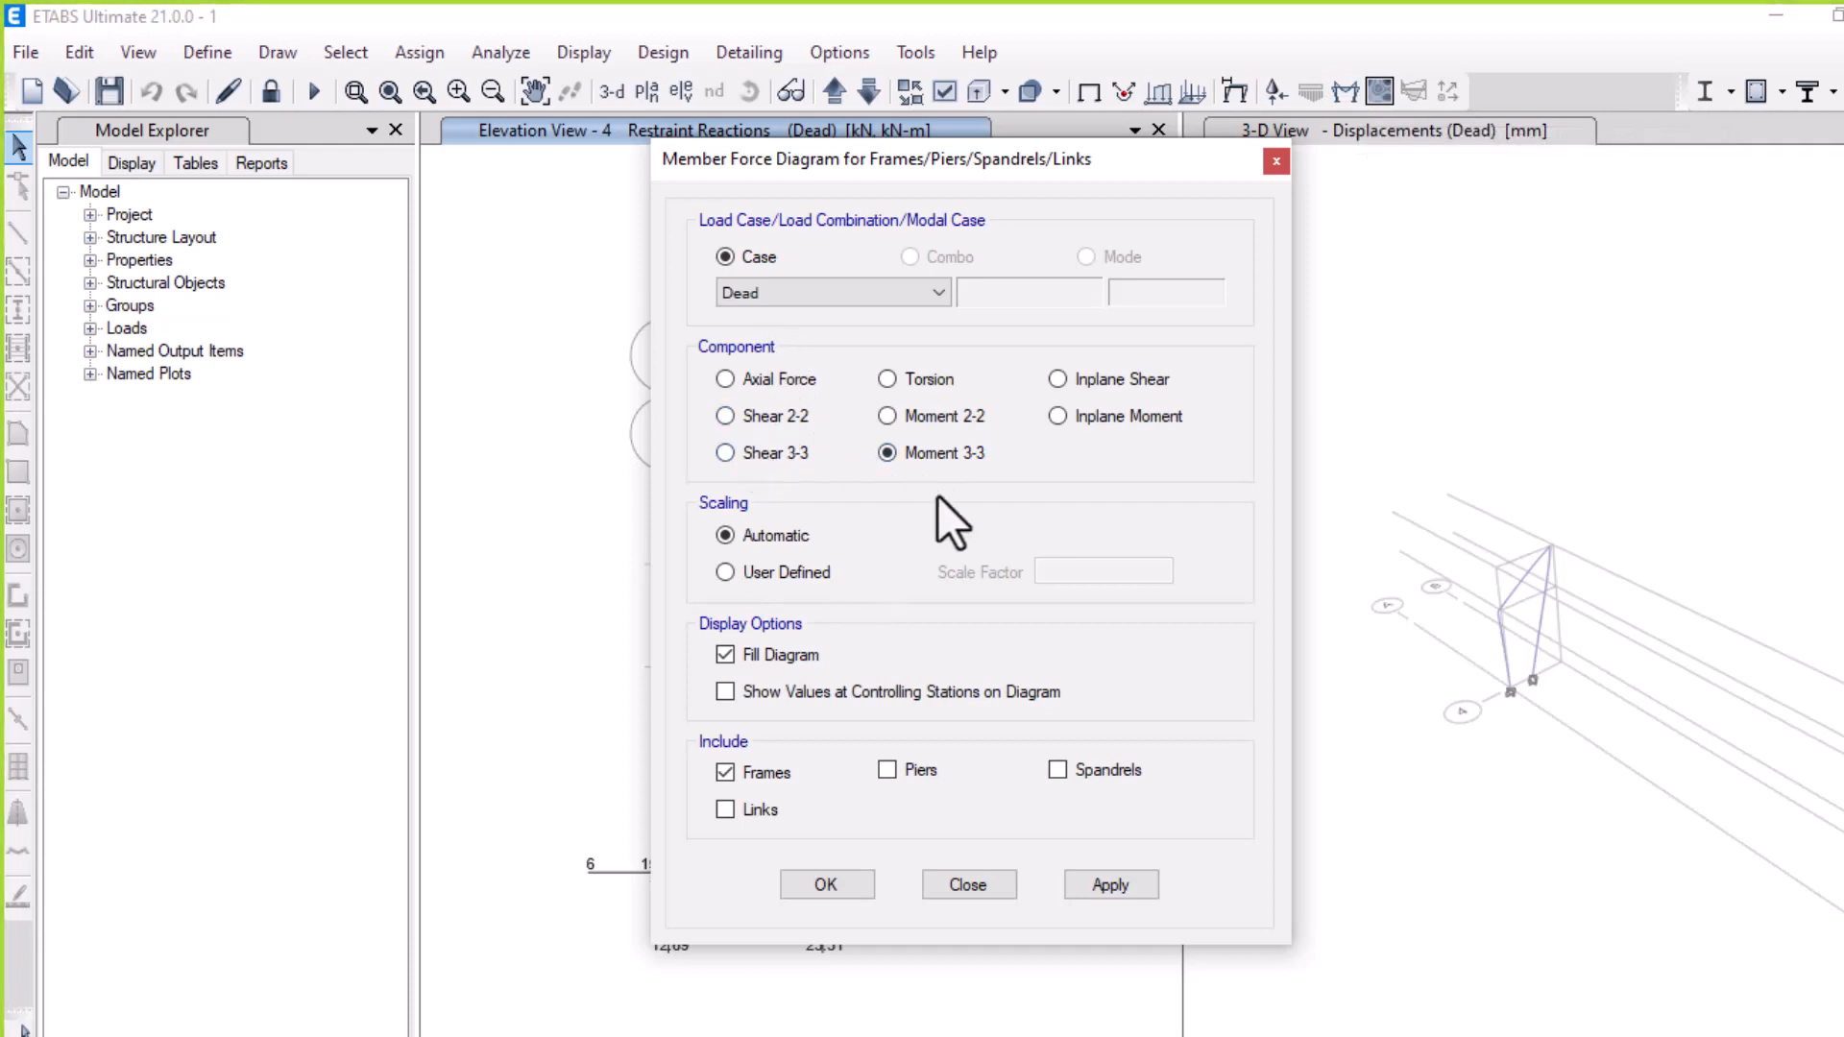
left_click(1076, 882)
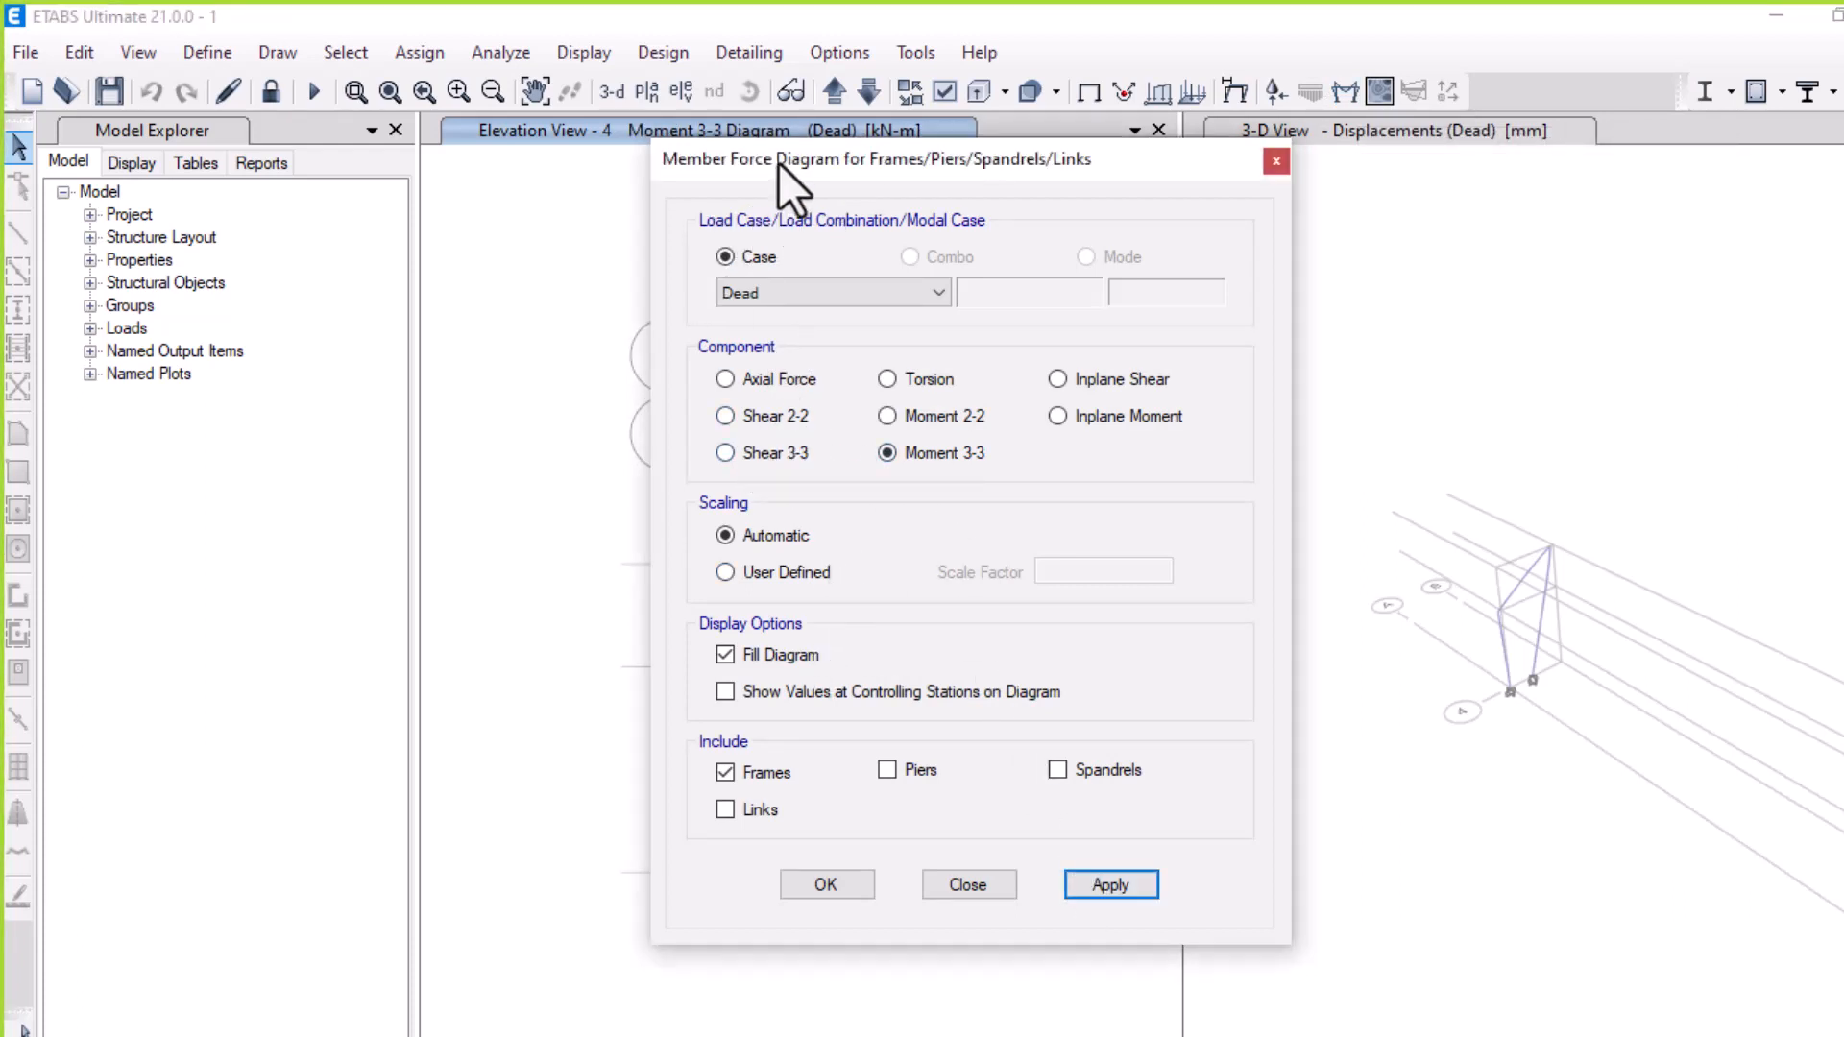
left_click_drag(778, 162, 1208, 165)
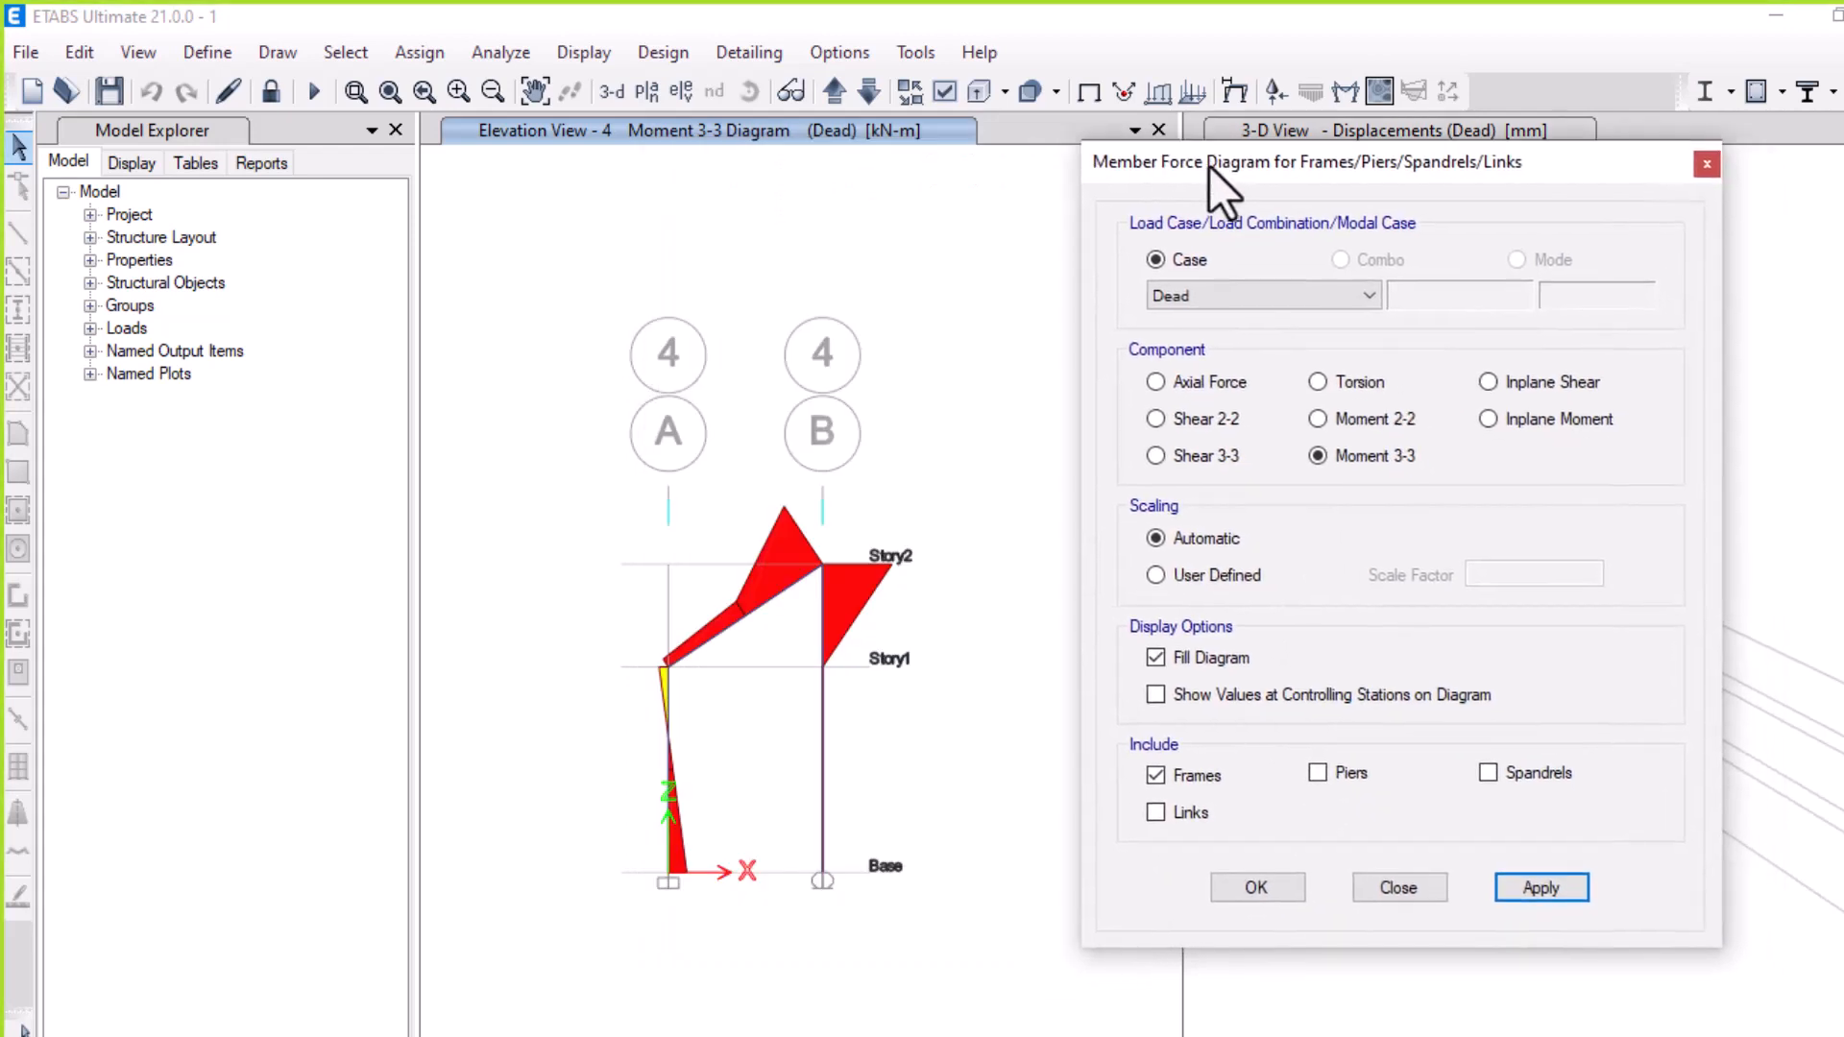
left_click(1155, 695)
left_click(1542, 889)
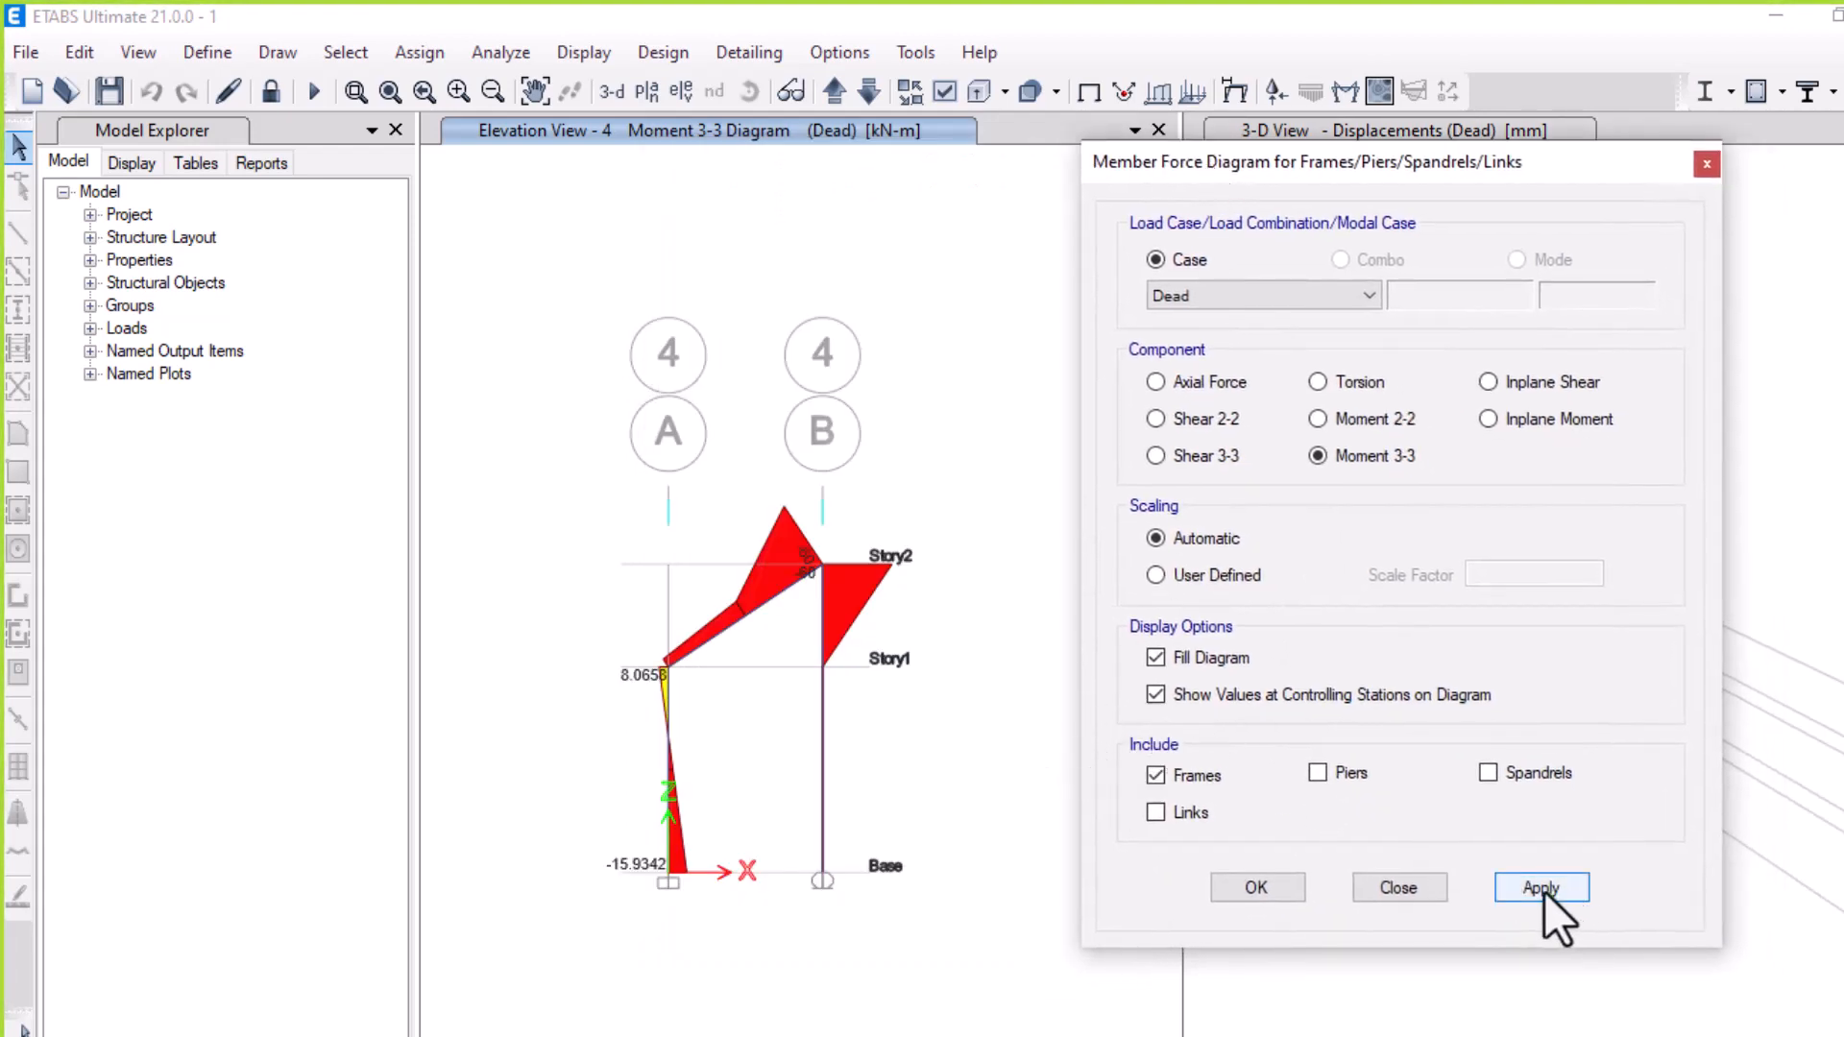
Switch the member force diagram to Shear 2-2 for the Dead case
left_click(797, 567)
left_click(1155, 418)
left_click(1527, 886)
left_click(828, 565)
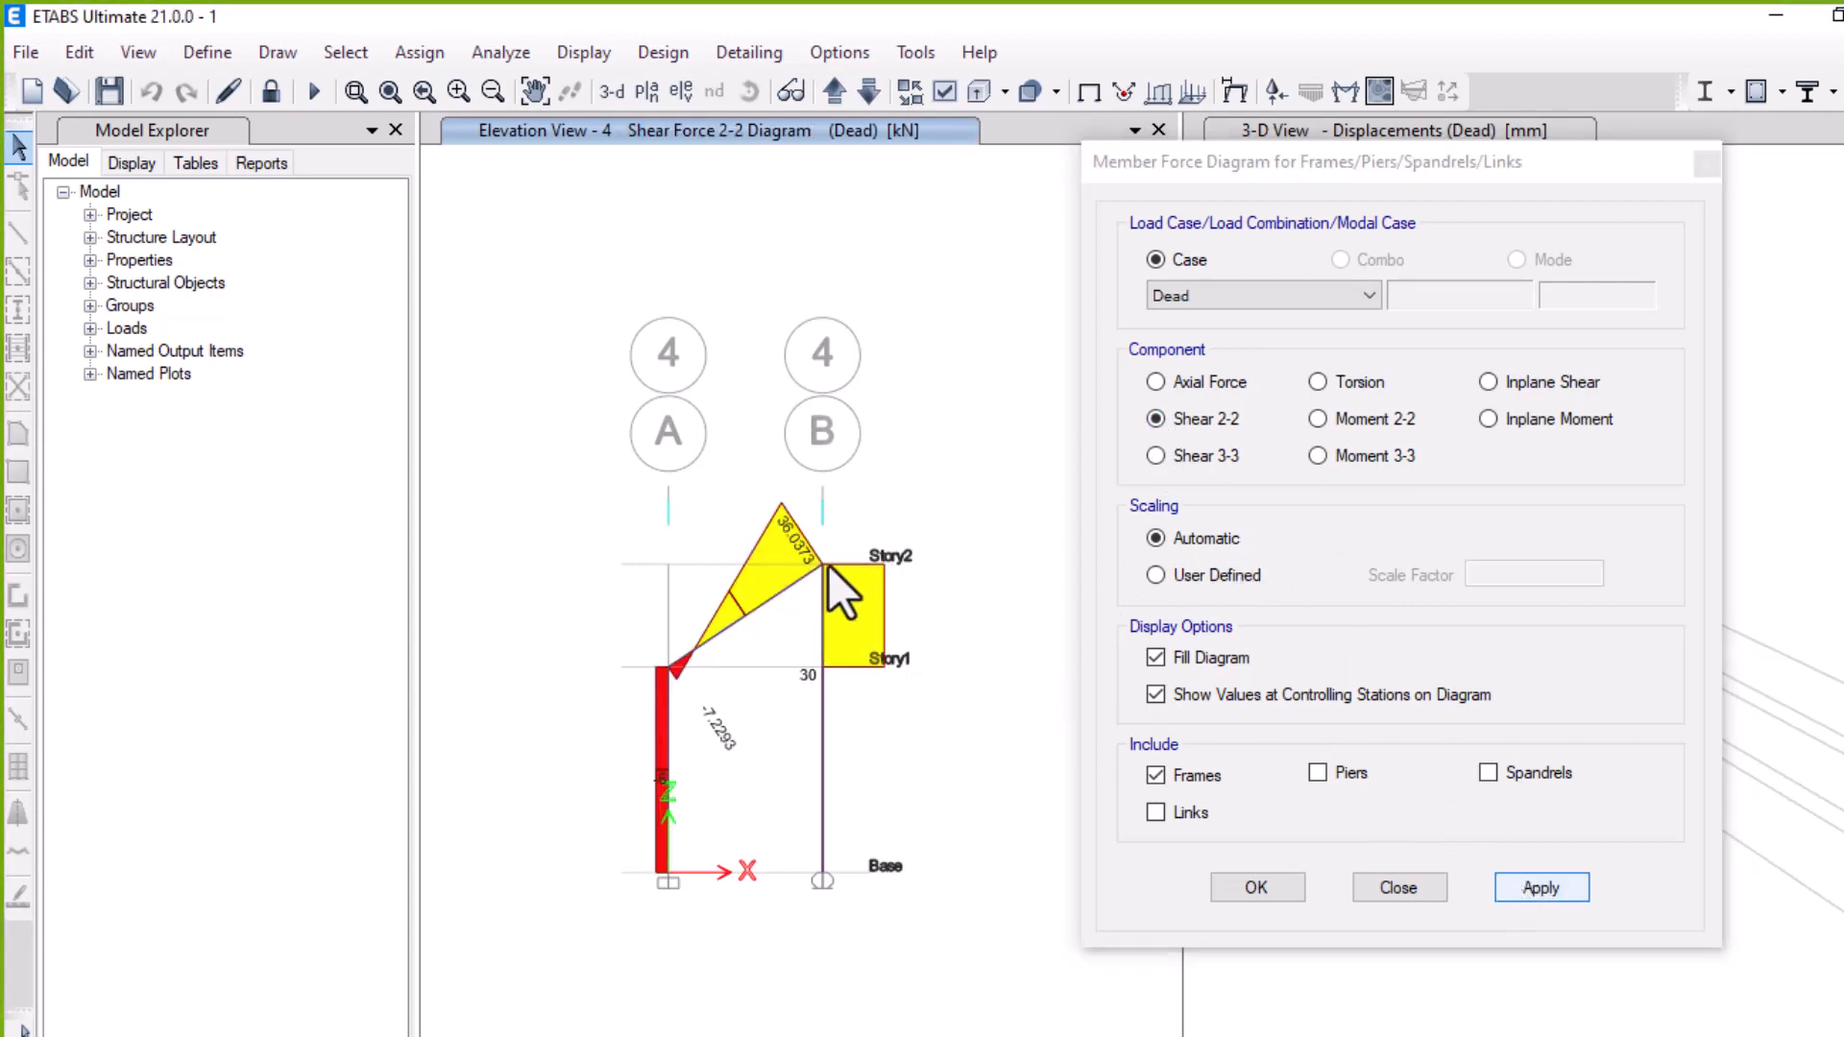
Switch the member force diagram to Axial Force and close the dialog
left_click(1157, 382)
left_click(1157, 382)
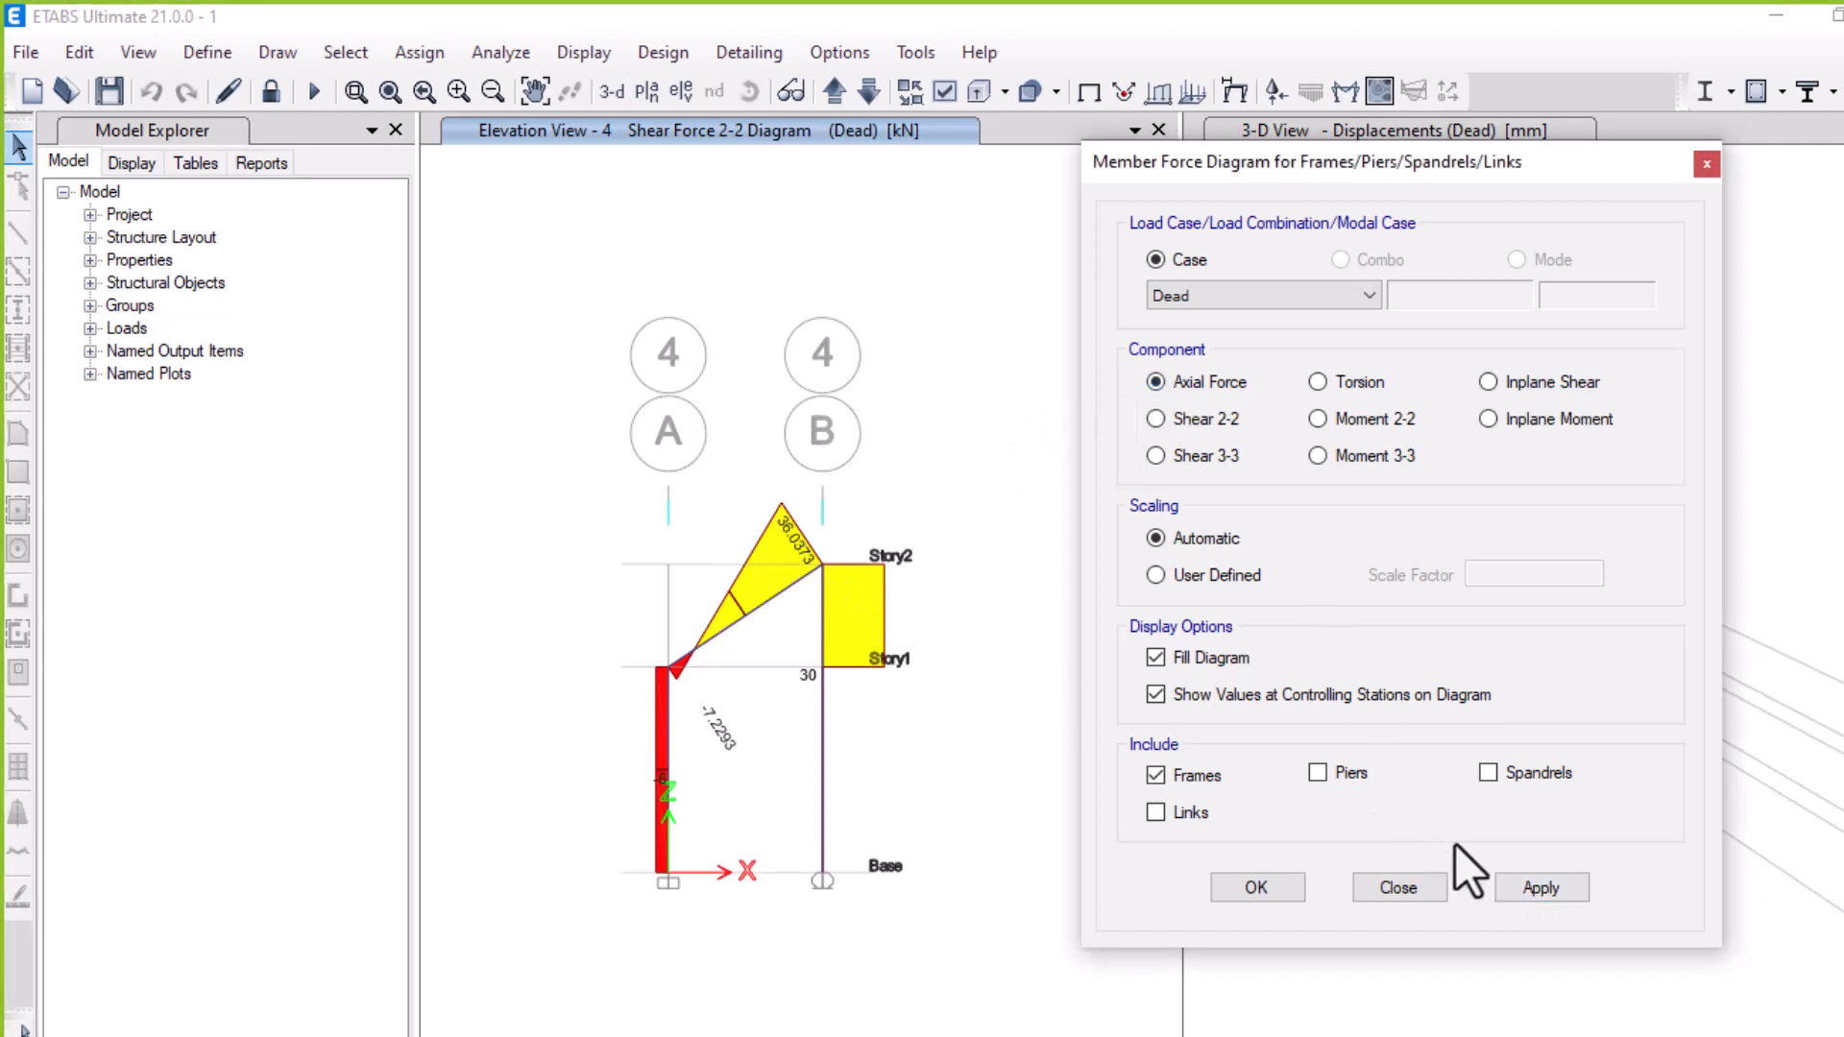
left_click(1537, 886)
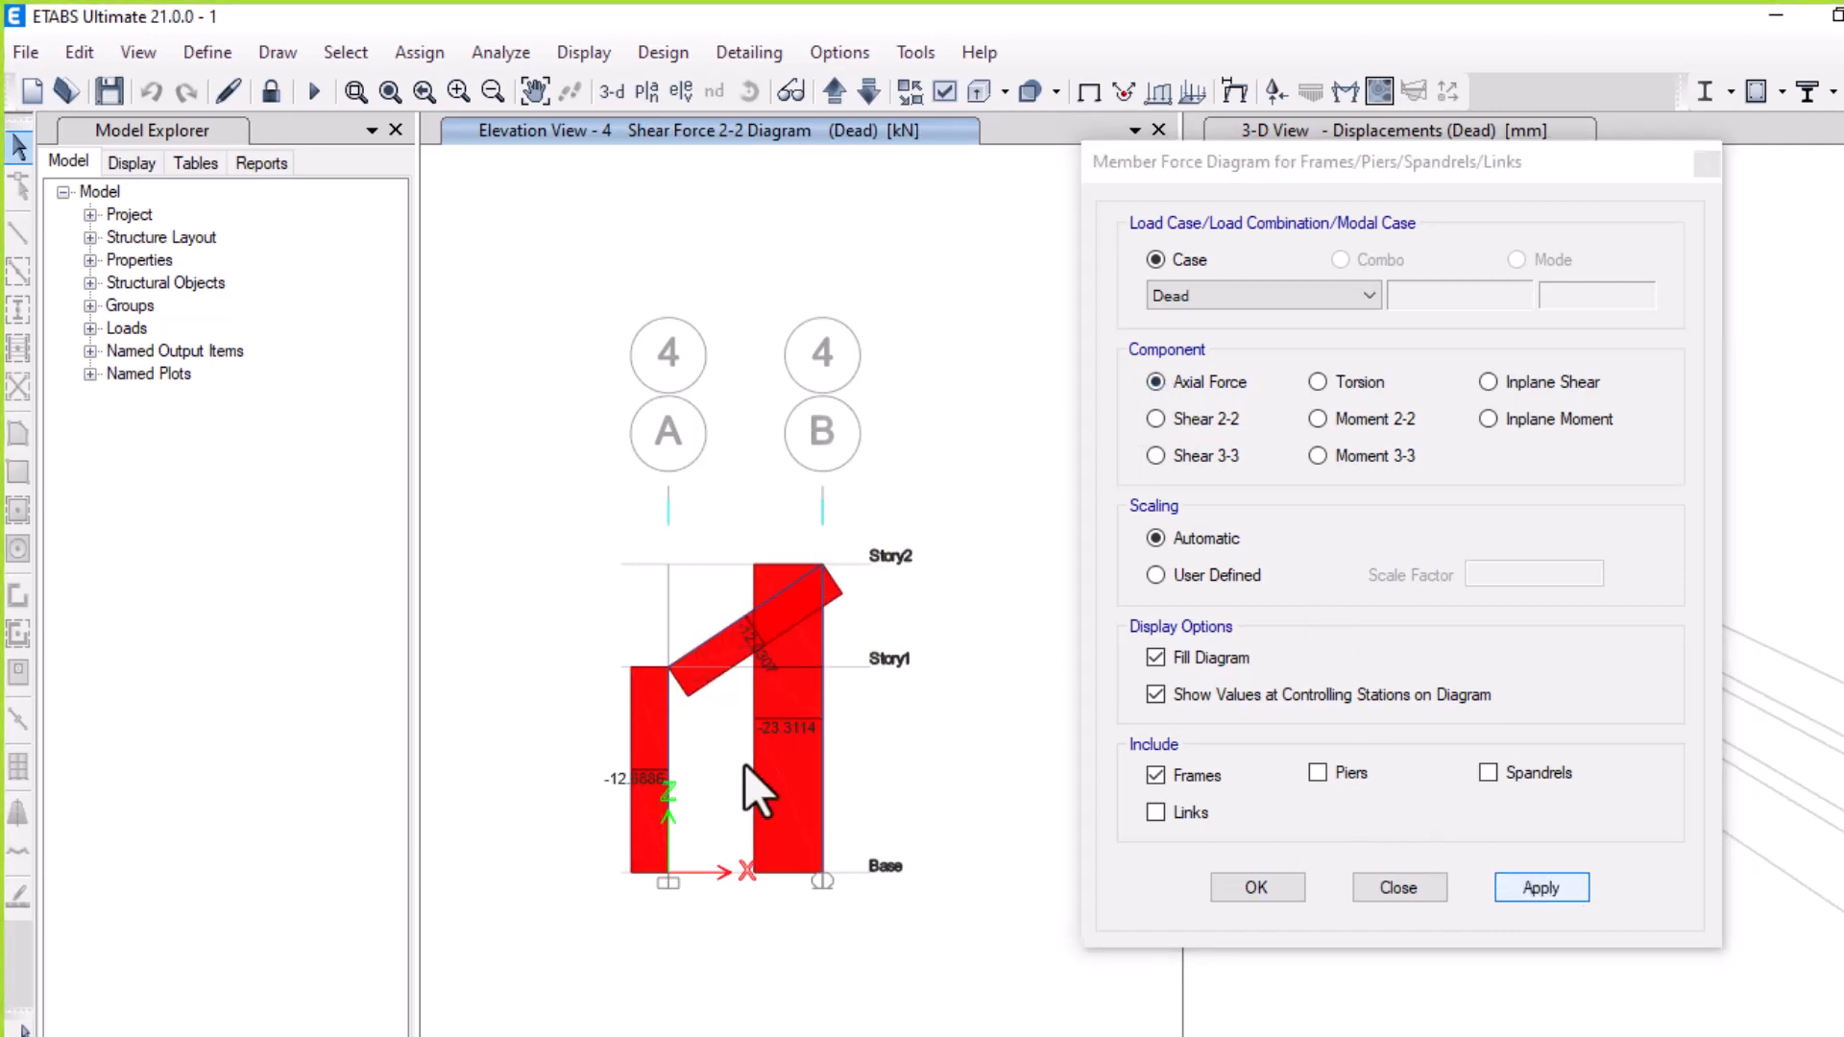
left_click(1252, 884)
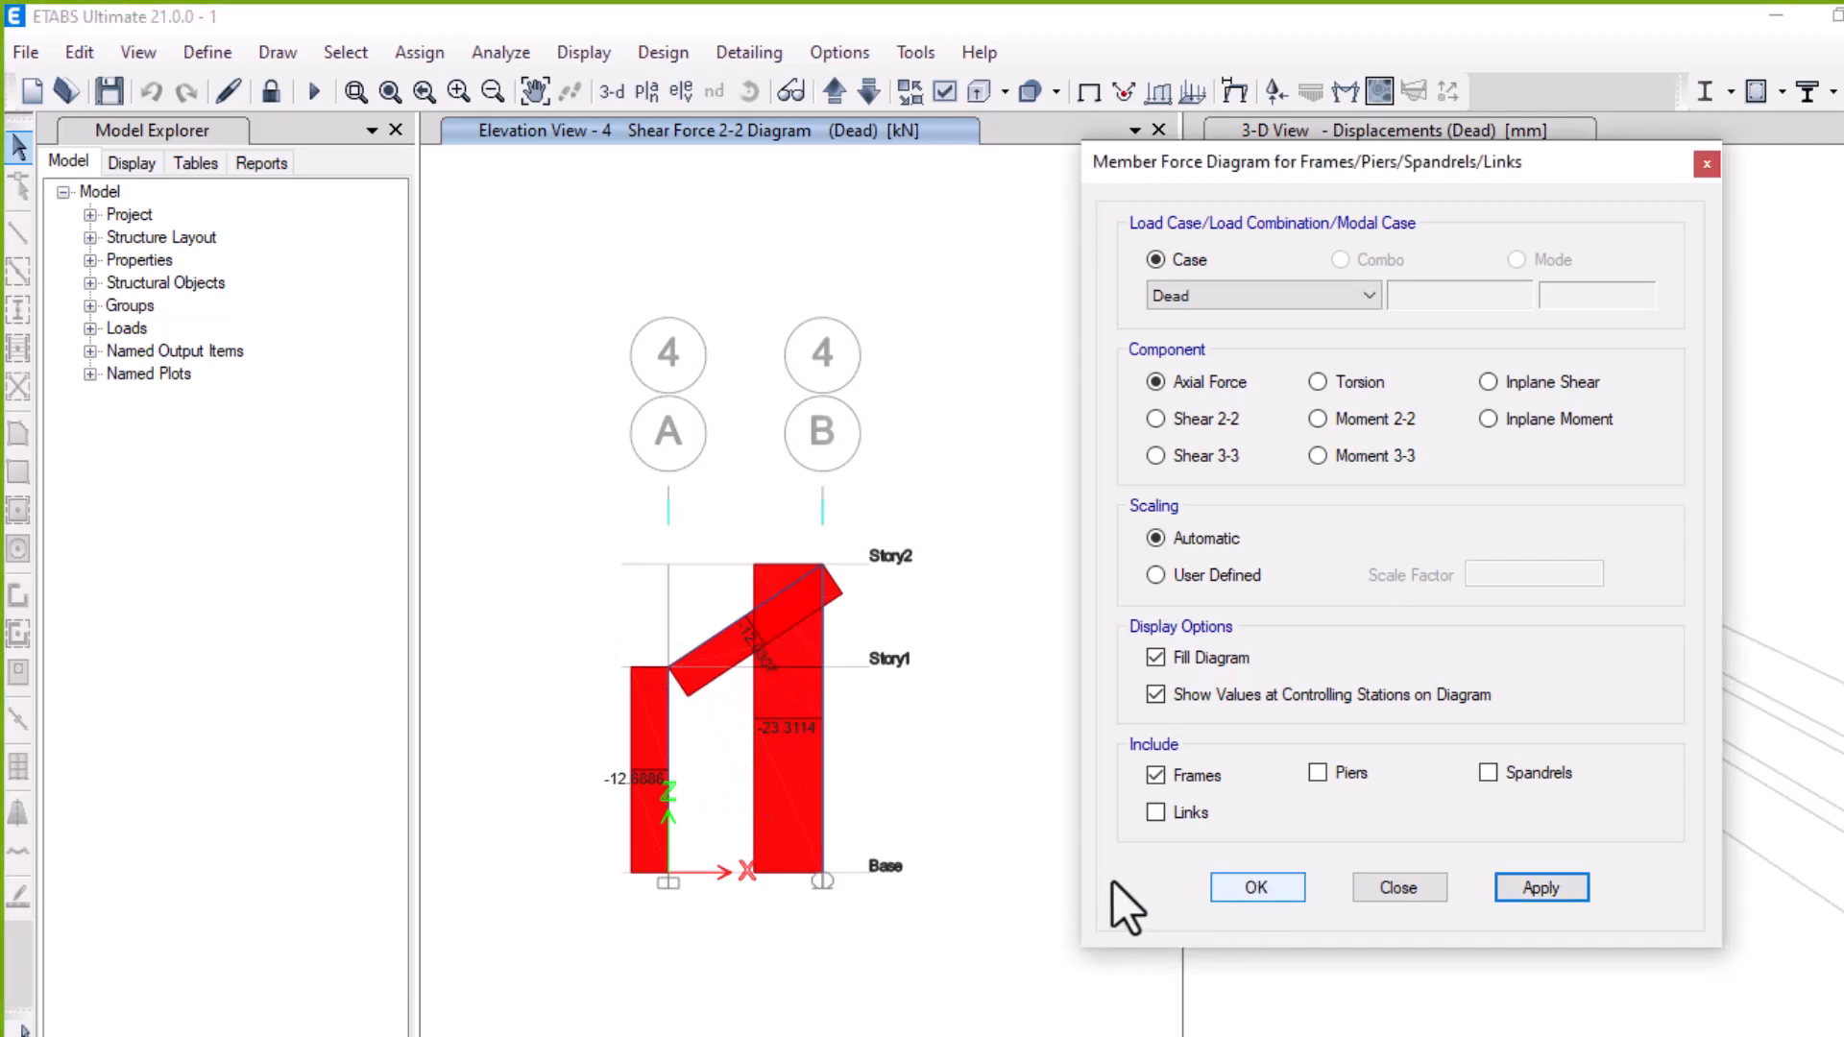